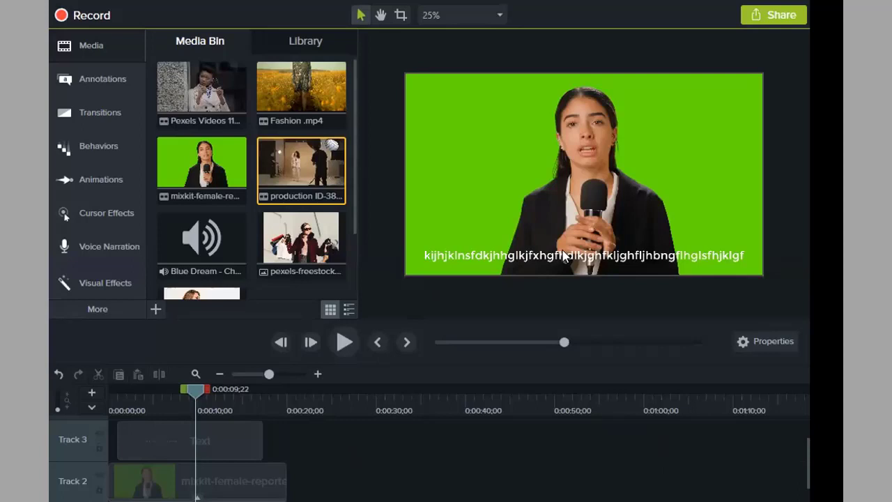
- Delete the text annotation overlaid near the lower edge of the reporter video on the canvas
left_click(495, 277)
right_click(546, 256)
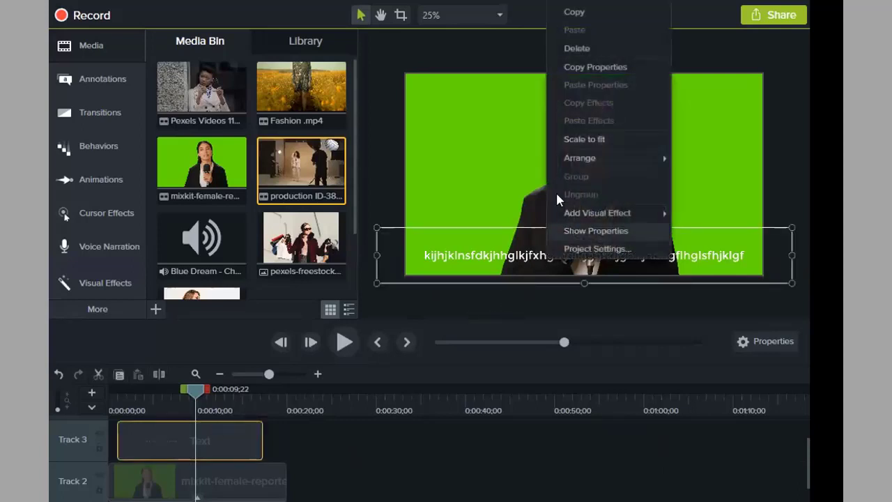
left_click(578, 48)
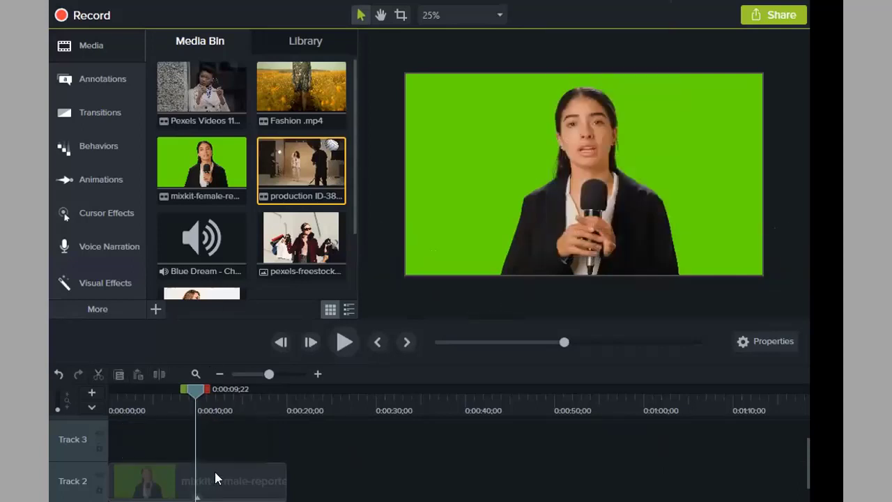
- Delete the green-screen female reporter clip from Track 2 of the timeline
mouse_move(218, 473)
left_mouse_down()
mouse_move(216, 453)
mouse_move(215, 488)
left_mouse_up()
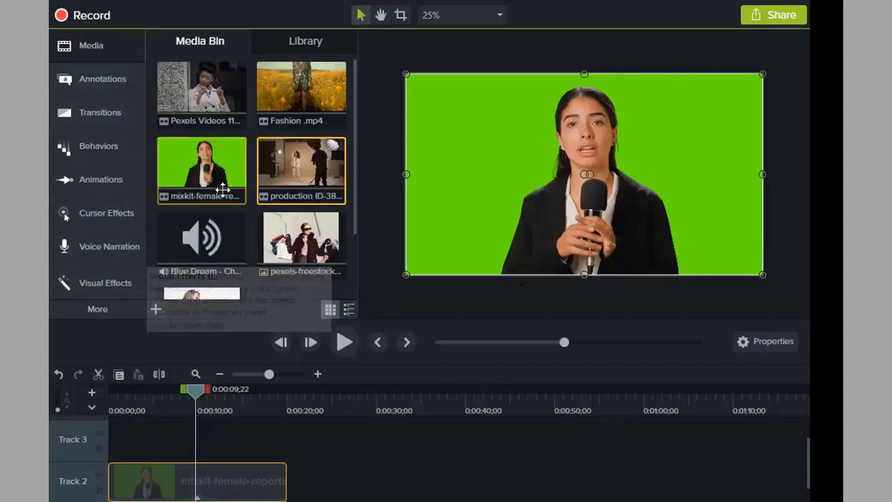
scroll(264, 212, "down", 3)
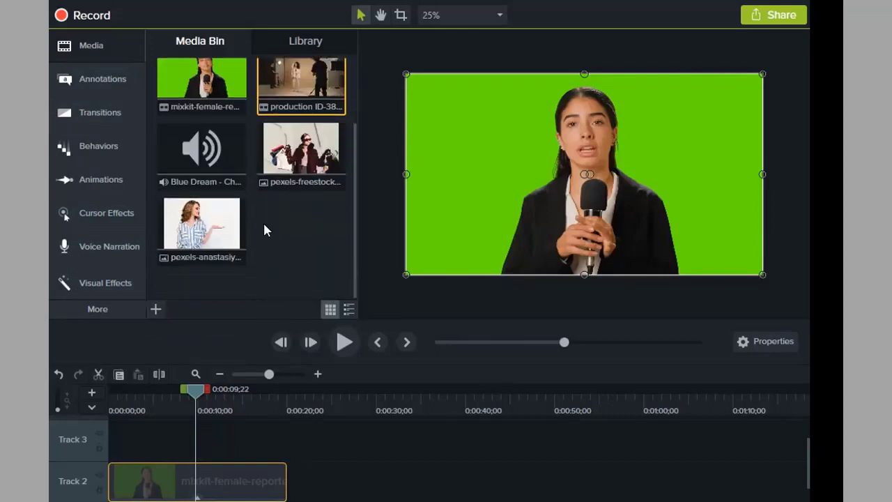
scroll(263, 221, "up", 3)
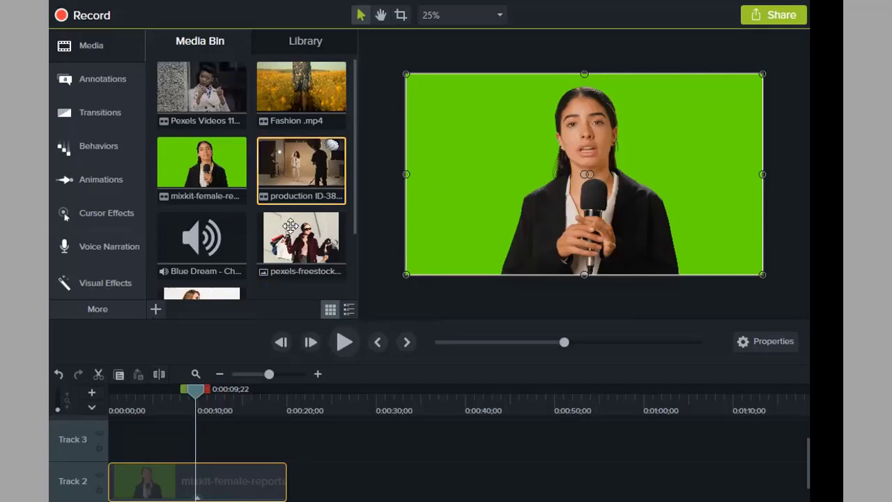
right_click(198, 476)
left_click(271, 156)
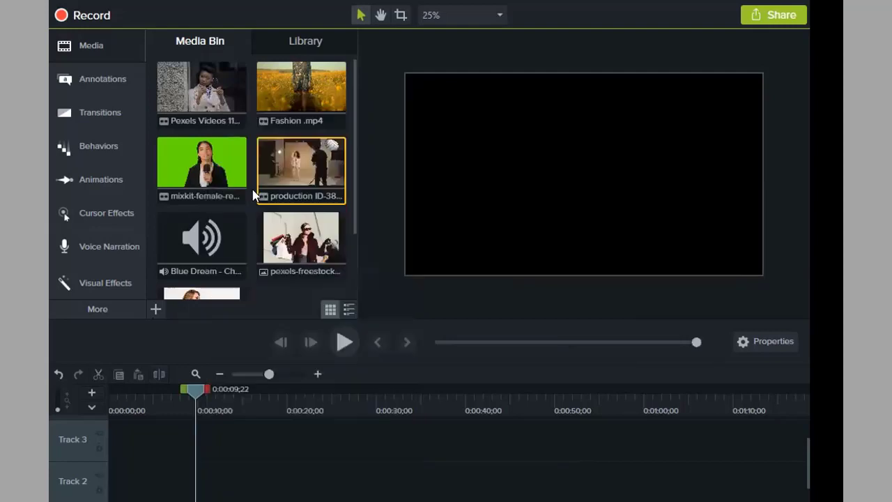
- Add Fashion .mp4 to the start of Track 2 and enlarge it to fill the canvas
scroll(253, 196, "down", 2)
scroll(231, 207, "up", 2)
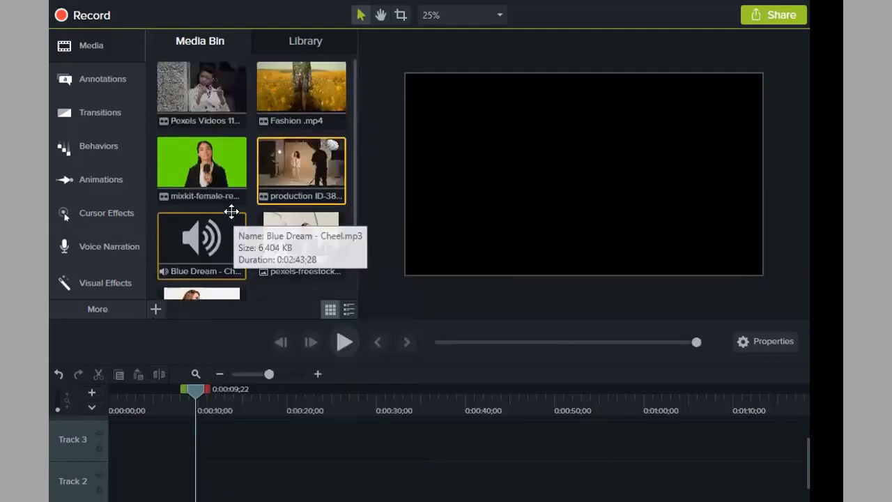
left_click_drag(324, 143, 59, 488)
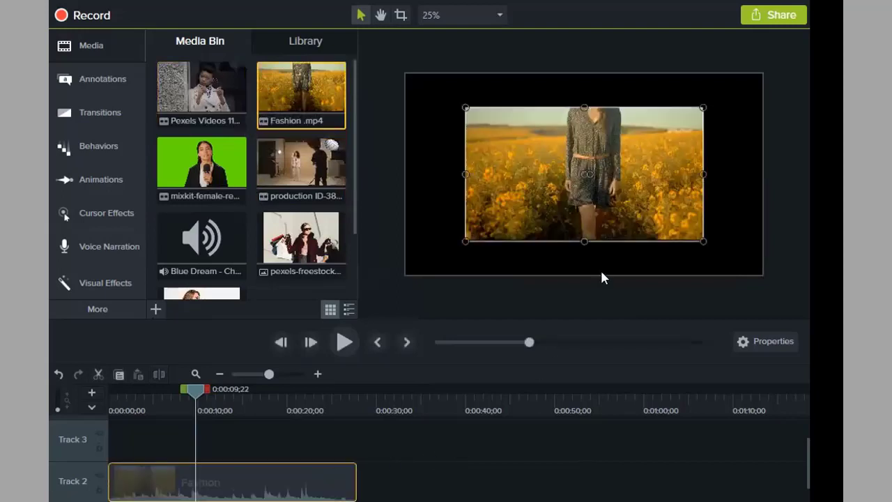
left_click_drag(463, 106, 406, 74)
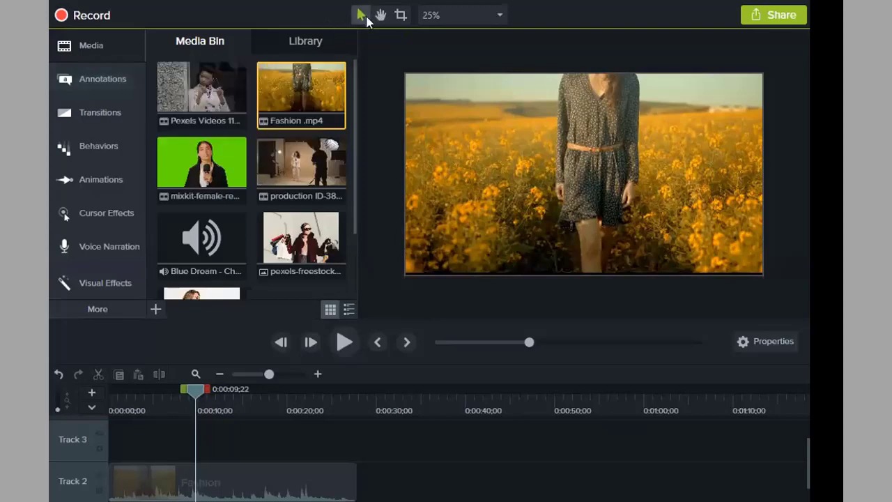
left_click(401, 17)
left_click(381, 15)
left_click(360, 20)
left_click(380, 14)
left_click(401, 15)
left_click(368, 13)
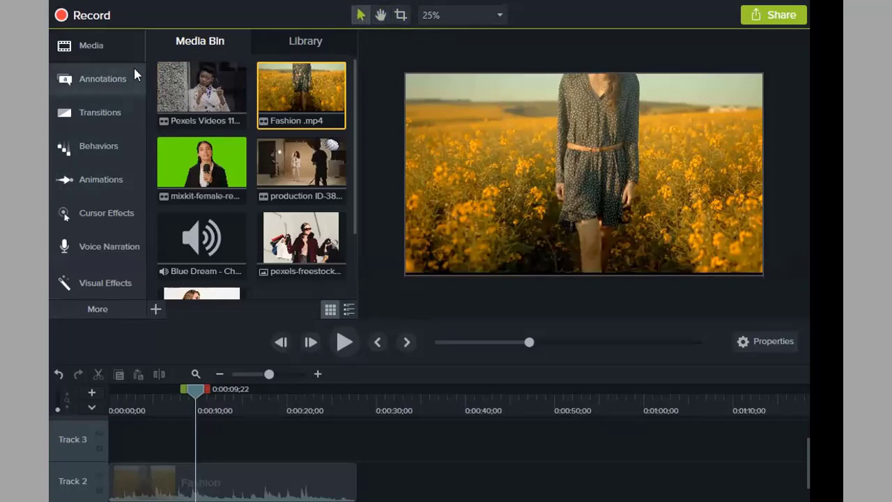
- Open the annotations and preview the Fashion clip from the beginning, returning the playhead to the start
left_click(94, 79)
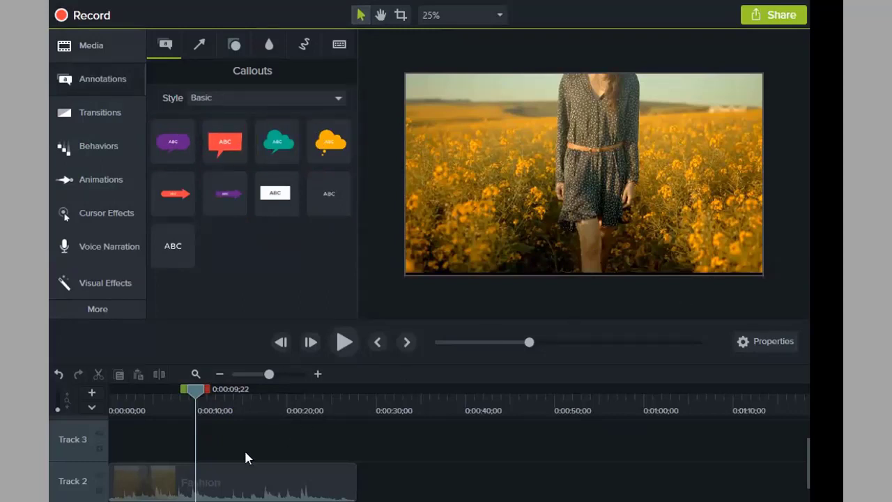
left_click_drag(197, 392, 49, 414)
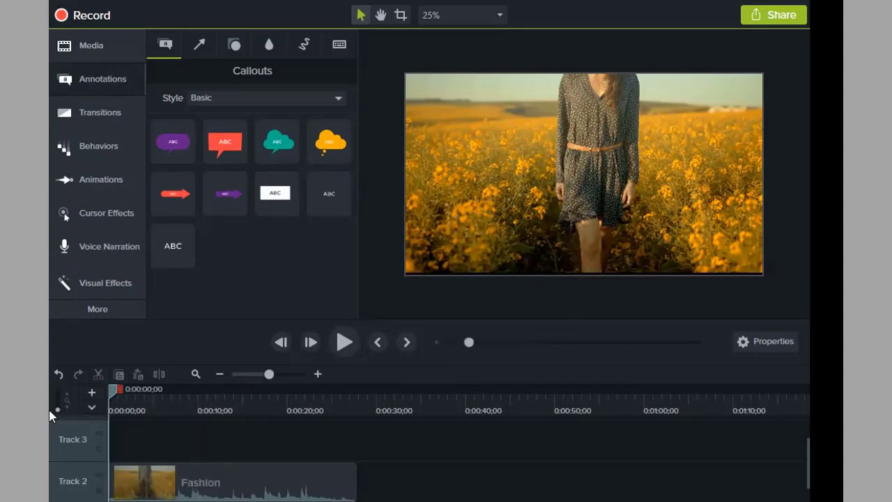
left_click(343, 347)
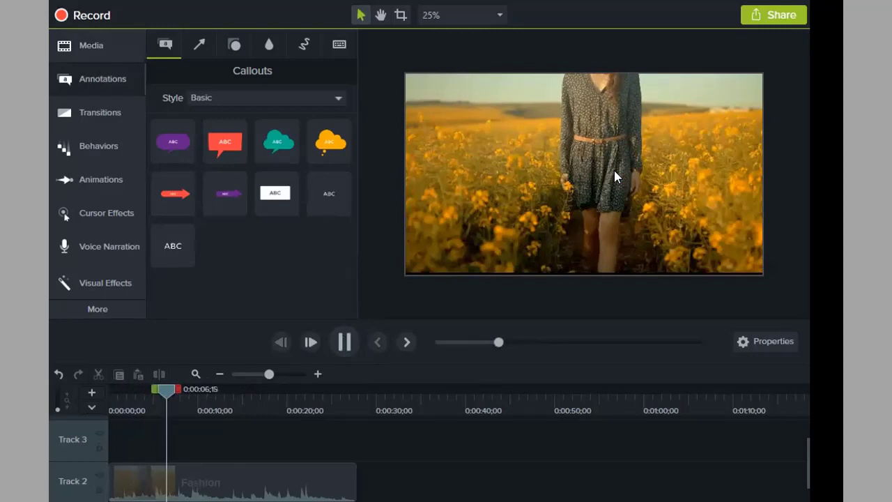
left_click(340, 348)
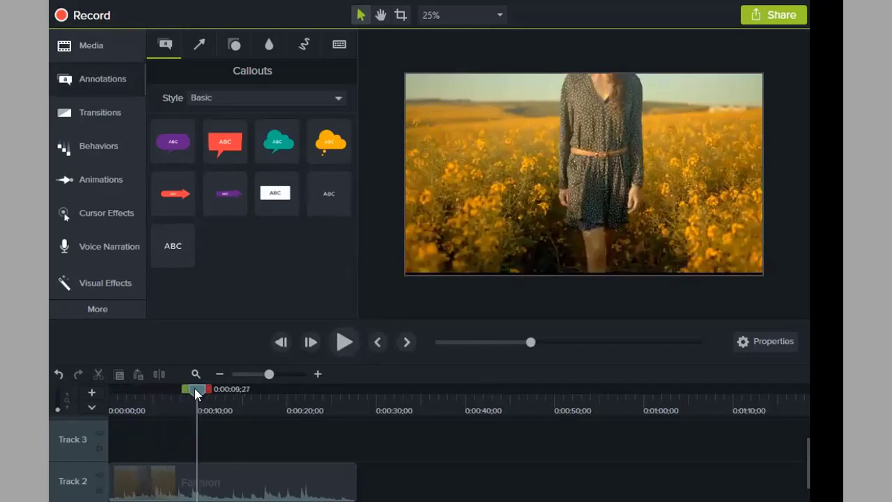
left_click_drag(194, 388, 53, 392)
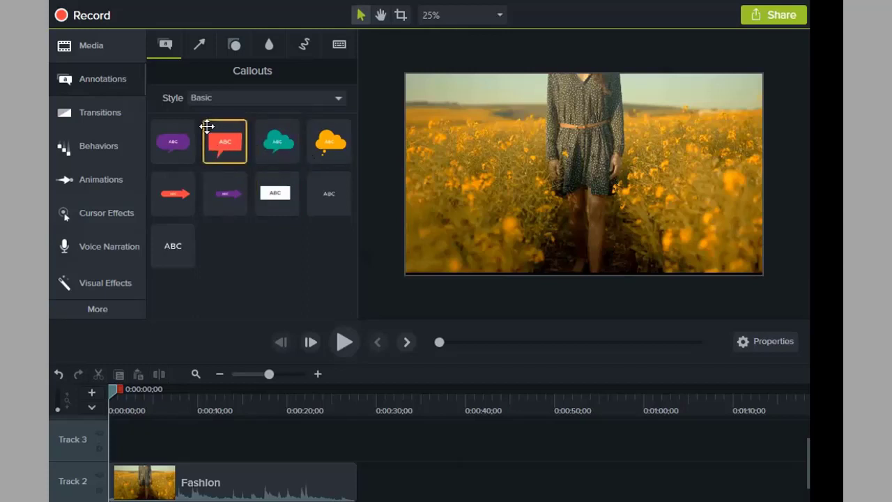
- Browse the available callouts in the Bold style and in the full All style set
left_click(328, 103)
left_click(221, 117)
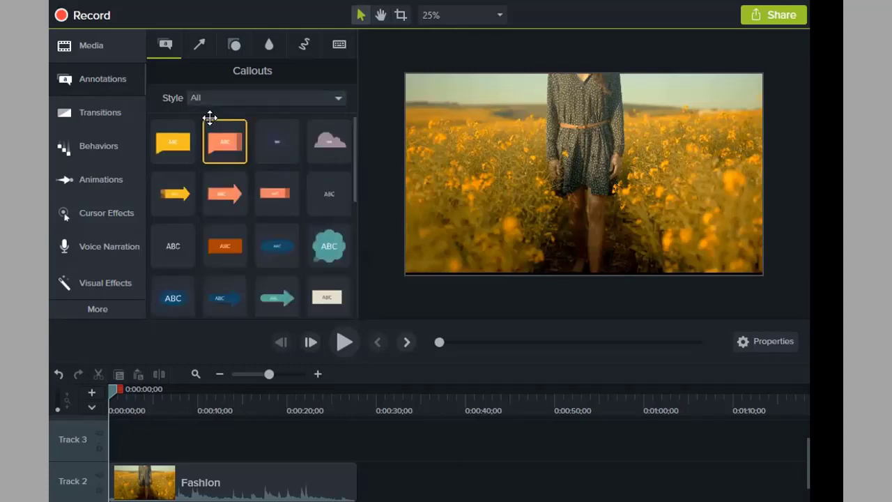
scroll(254, 212, "down", 5)
scroll(254, 217, "up", 3)
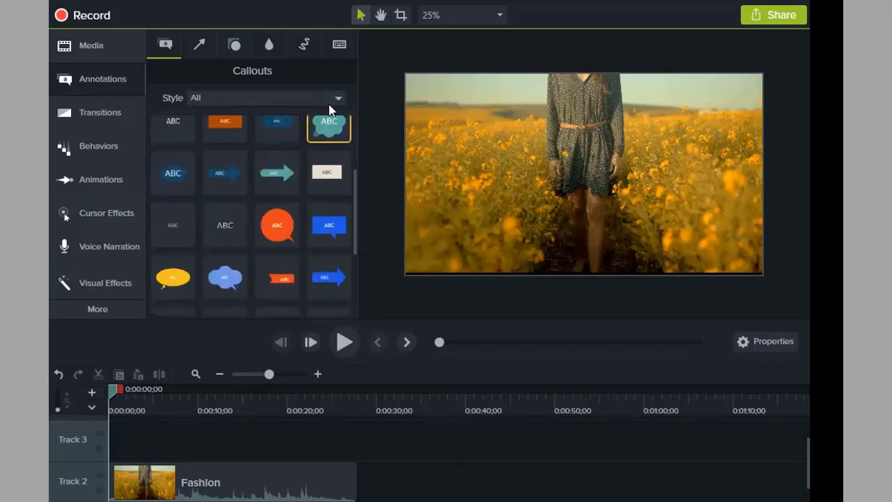
left_click(317, 98)
left_click(222, 164)
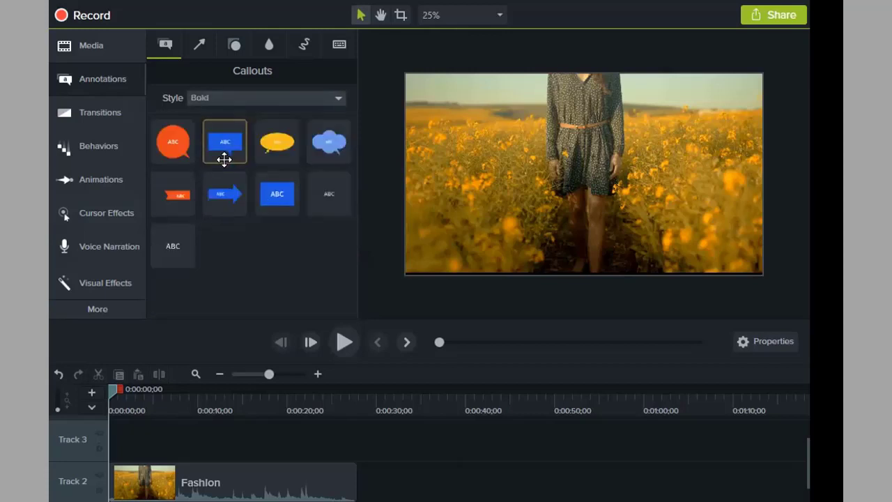
left_click(325, 99)
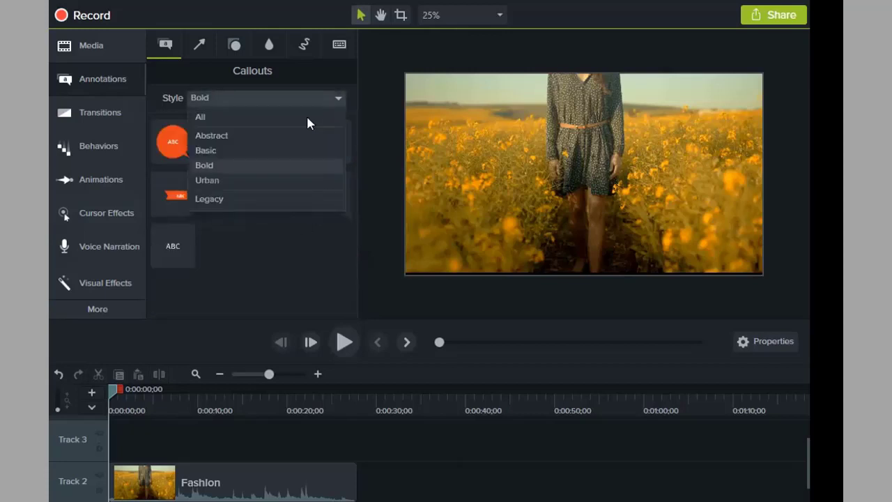
left_click(204, 118)
scroll(197, 252, "down", 5)
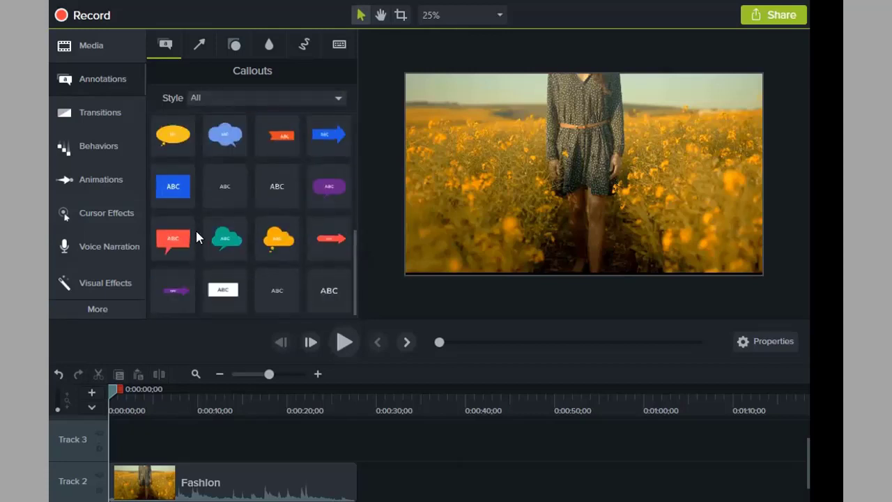
scroll(324, 194, "up", 5)
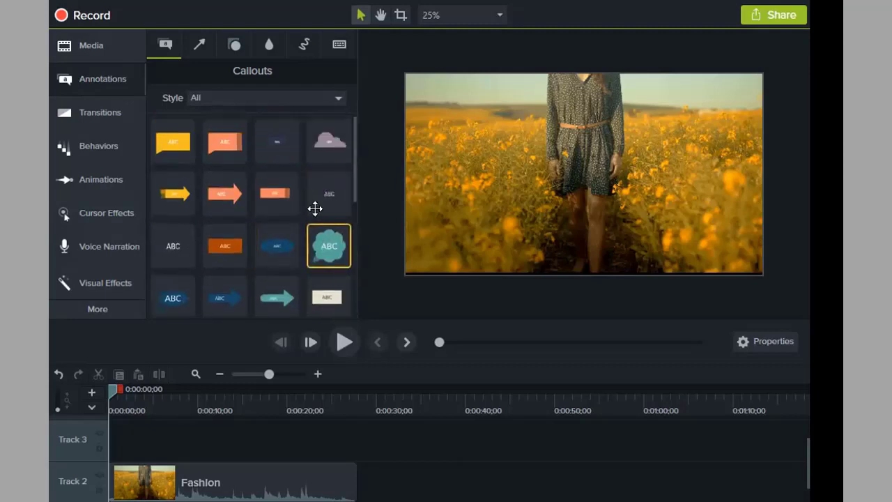
scroll(258, 202, "down", 1)
scroll(284, 201, "down", 3)
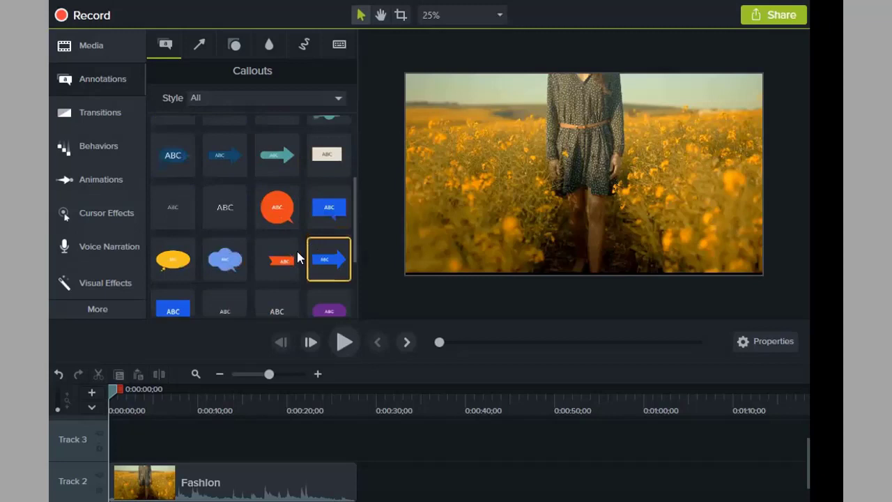
scroll(225, 239, "down", 3)
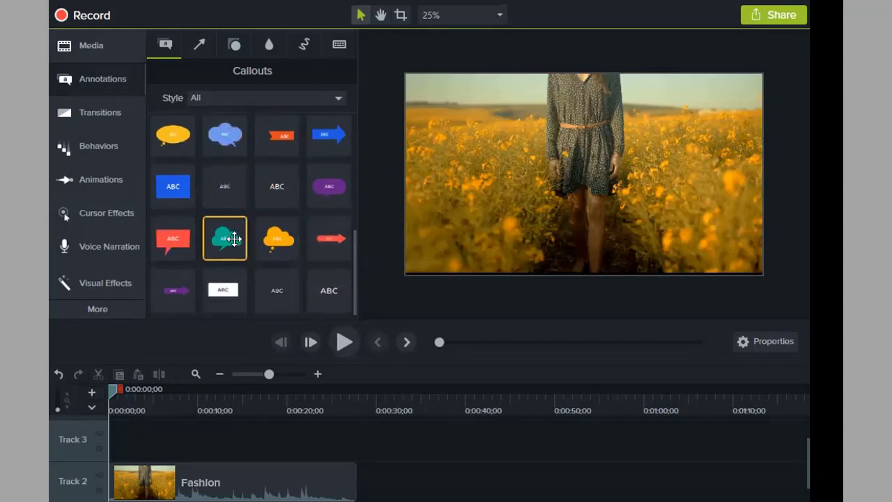
- Place the teal cloud callout on Track 3 starting at about 2.5 seconds, and move the playhead to 5 seconds
left_click_drag(234, 239, 189, 423)
mouse_move(131, 447)
left_mouse_down()
mouse_move(117, 446)
mouse_move(156, 447)
mouse_move(135, 449)
left_mouse_up()
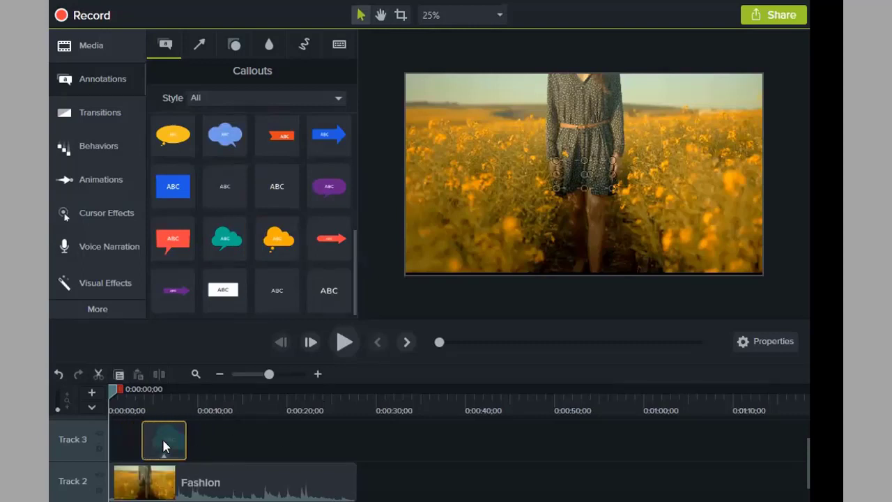
left_click_drag(162, 436, 154, 445)
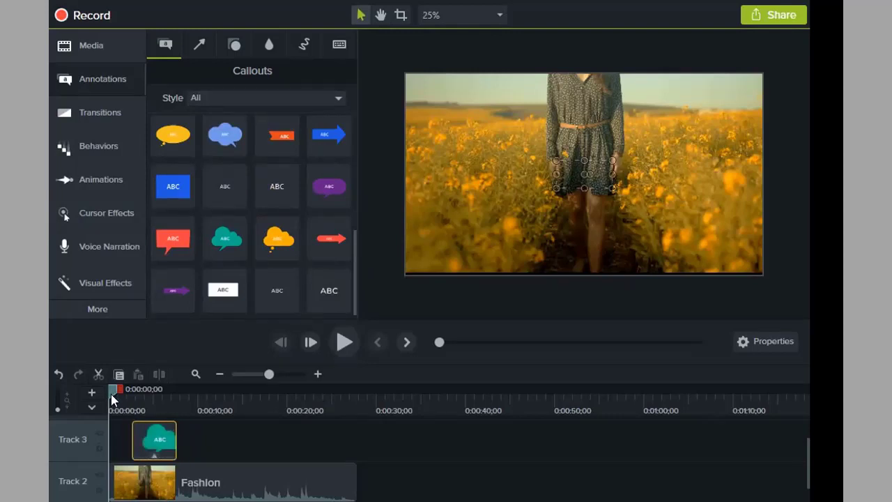
left_click(161, 398)
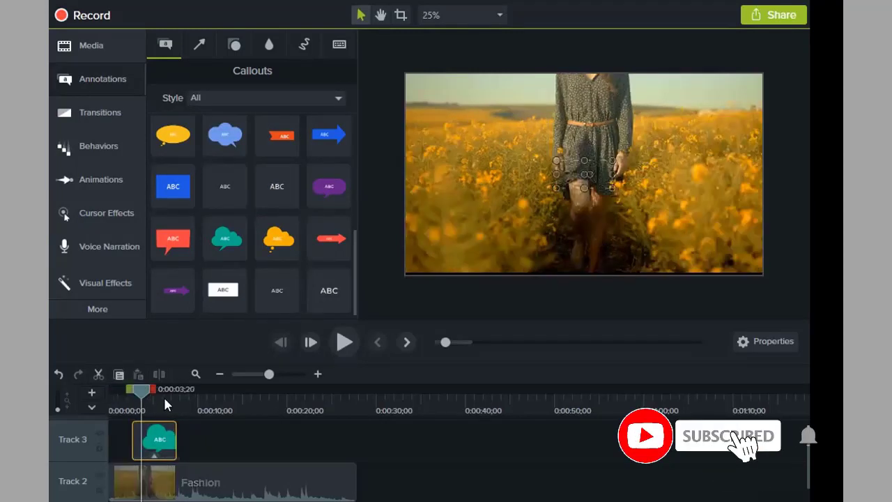
left_click(156, 399)
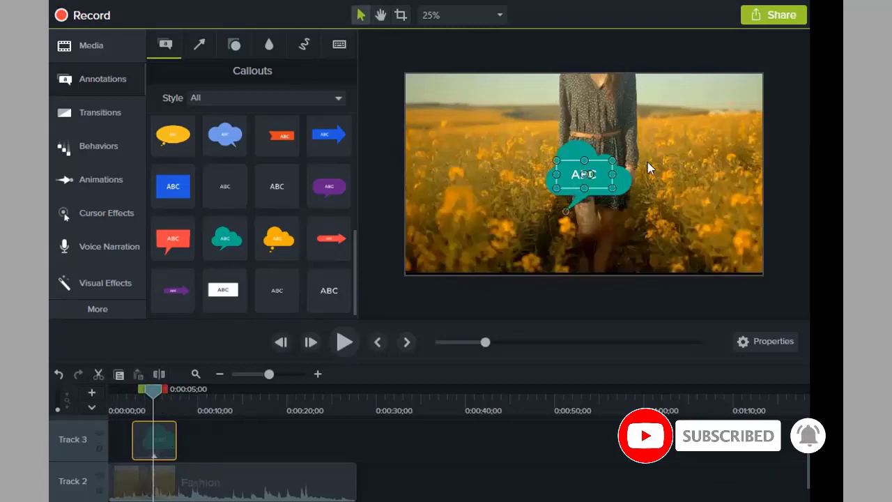
- Replace the cloud callout's placeholder text with "welcome to my channel"
double_click(583, 170)
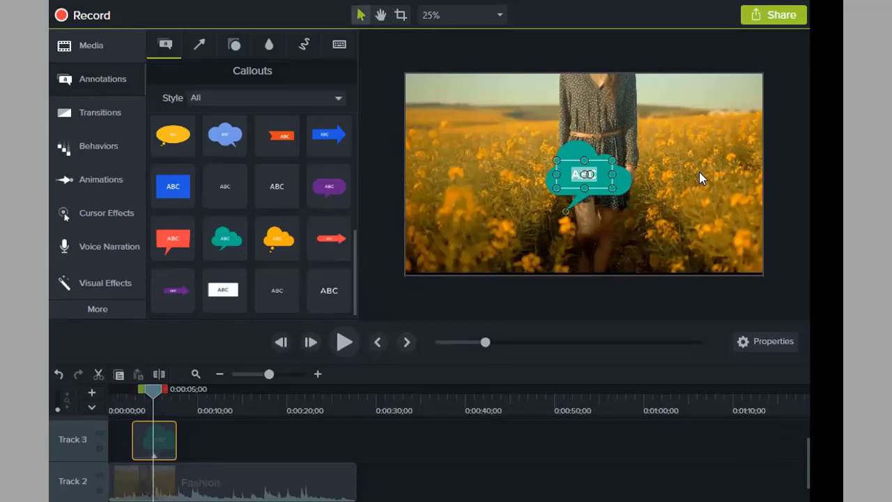
type("welc")
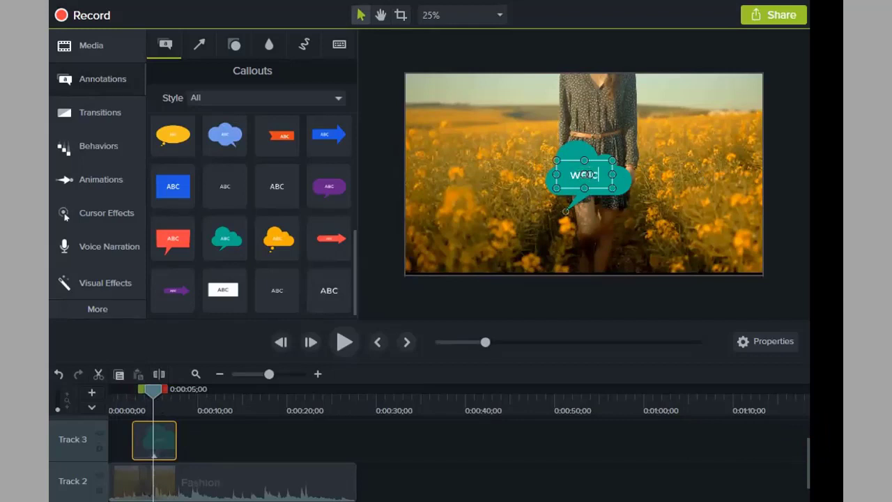
type("ome to")
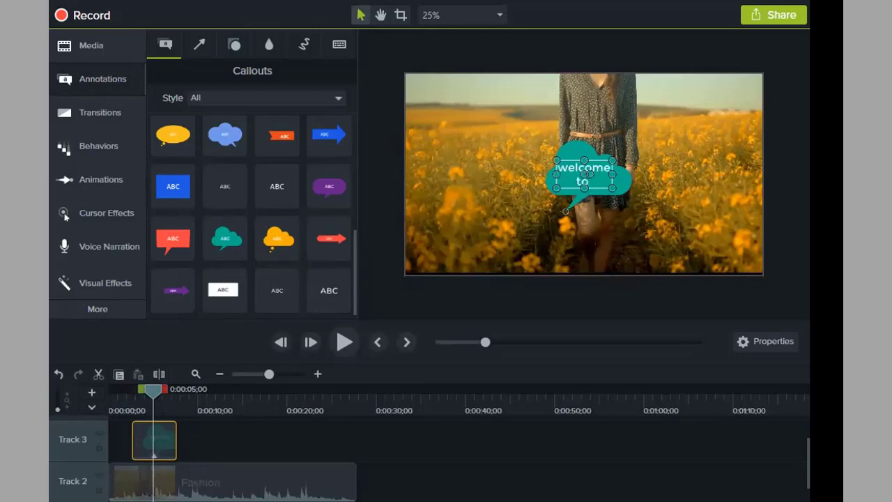
type(" my channel")
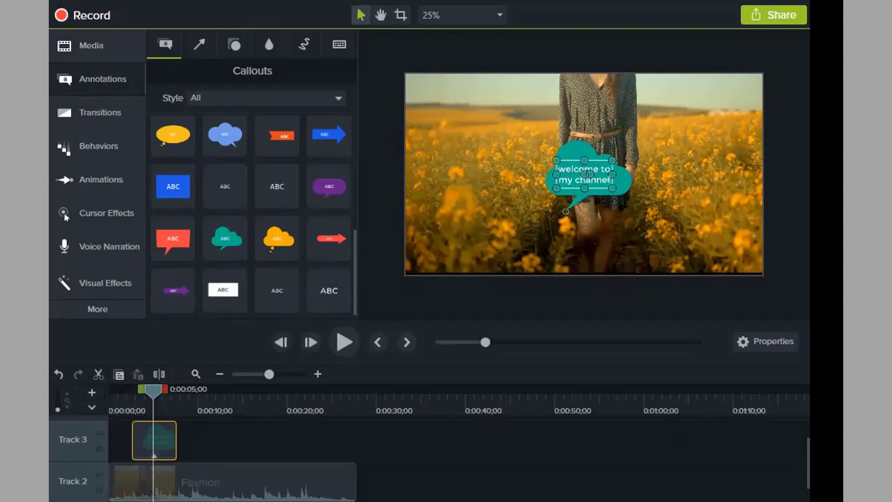
- Change the word "channel" in the callout text to "video" and leave the cloud callout selected
key("BackSpace")
key("BackSpace")
key("BackSpace")
key("BackSpace")
key("BackSpace")
key("BackSpace")
key("BackSpace")
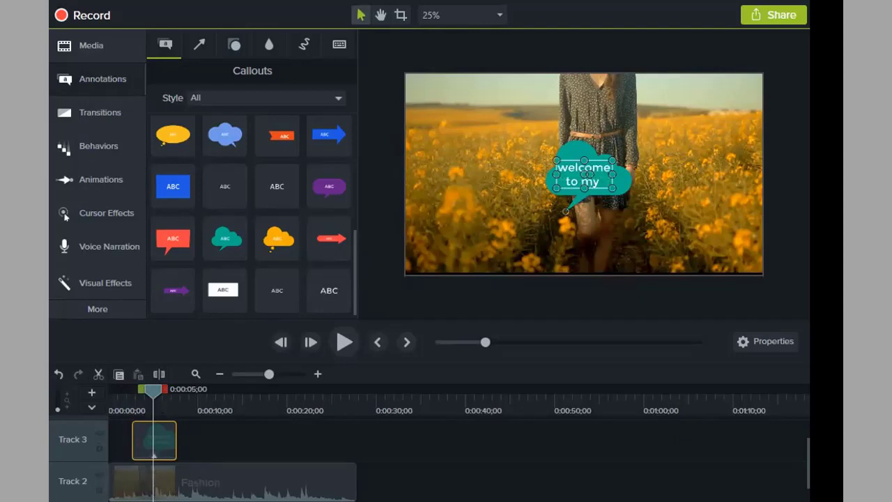
type("video")
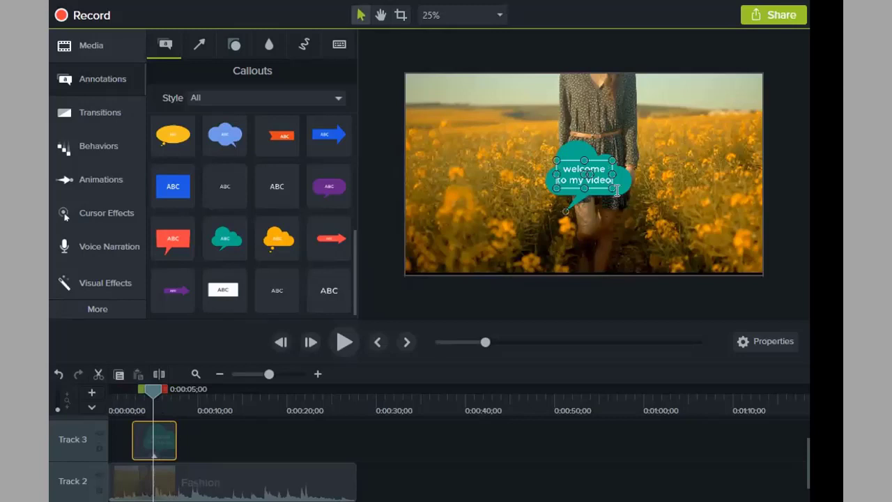
left_click(681, 139)
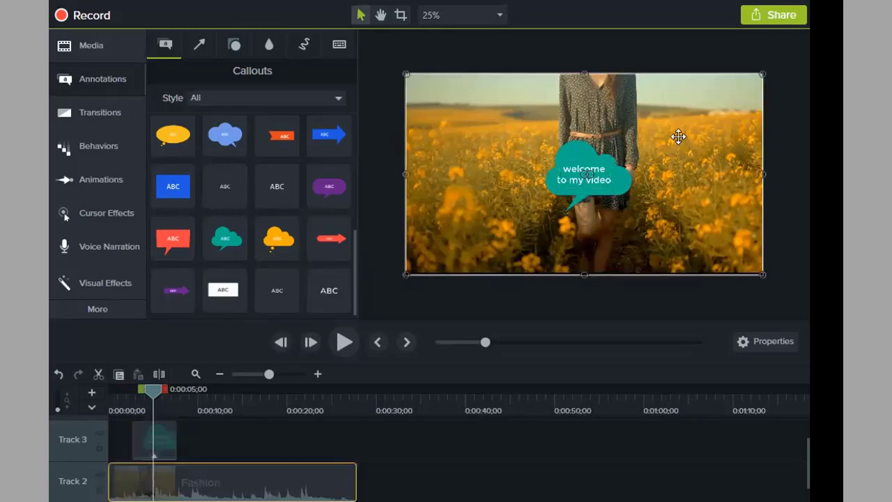
left_click(586, 174)
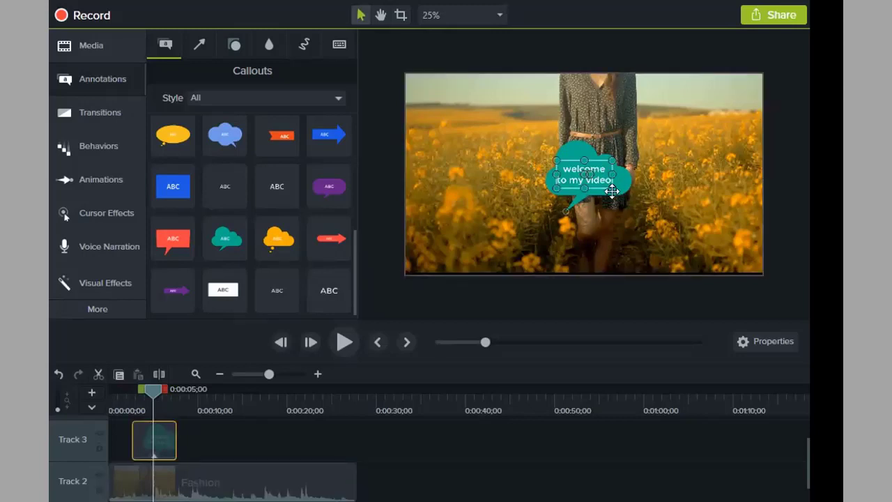
- Move the cloud callout to the upper-left corner of the video frame and enlarge it, then deselect it
left_click_drag(608, 179, 555, 148)
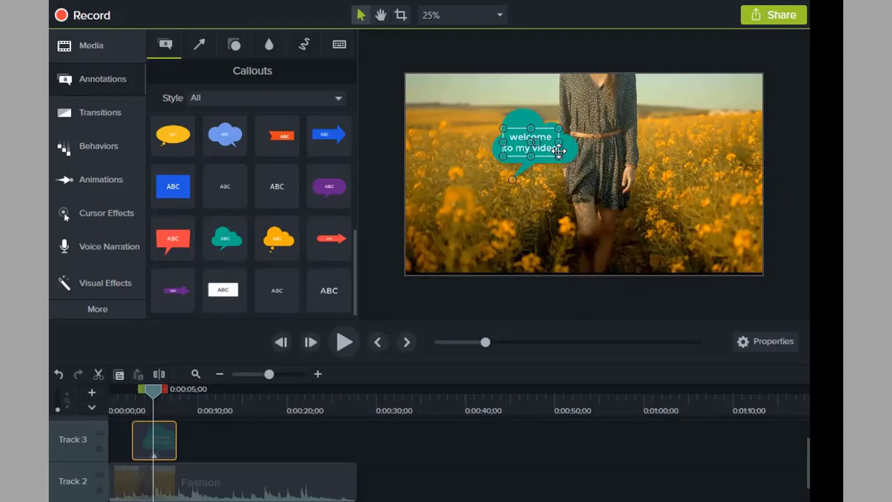
mouse_move(558, 155)
left_mouse_down()
mouse_move(585, 160)
mouse_move(633, 193)
mouse_move(722, 216)
mouse_move(765, 247)
mouse_move(669, 215)
mouse_move(554, 143)
mouse_move(567, 156)
left_mouse_up()
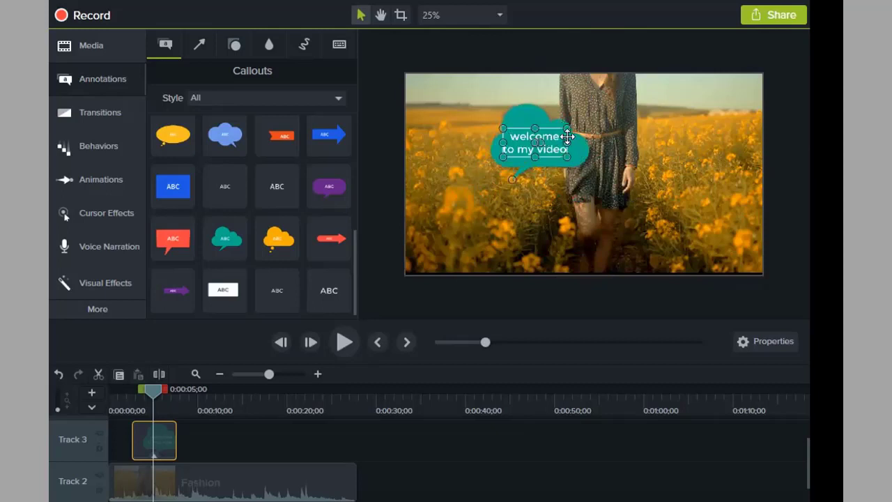
left_click_drag(563, 142, 515, 132)
left_click(673, 139)
left_click(693, 146)
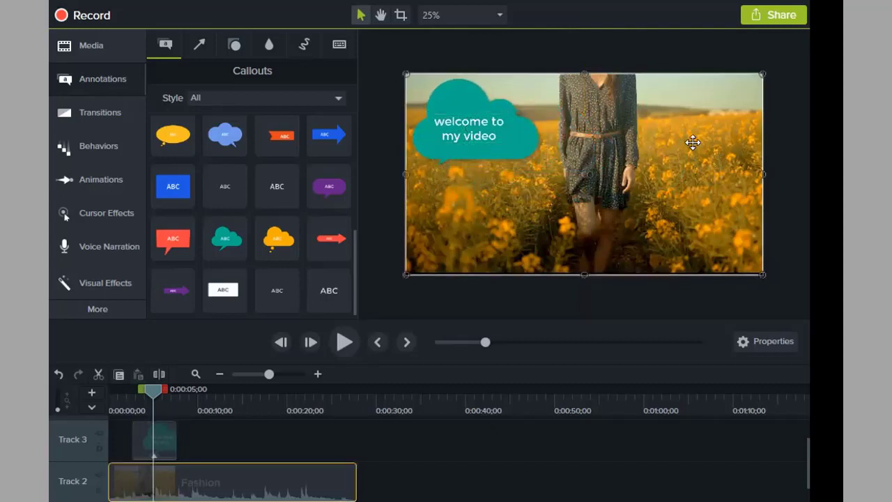
- Select the cloud callout's text, show its text properties, and set the font style to Bold Italic
left_click(486, 131)
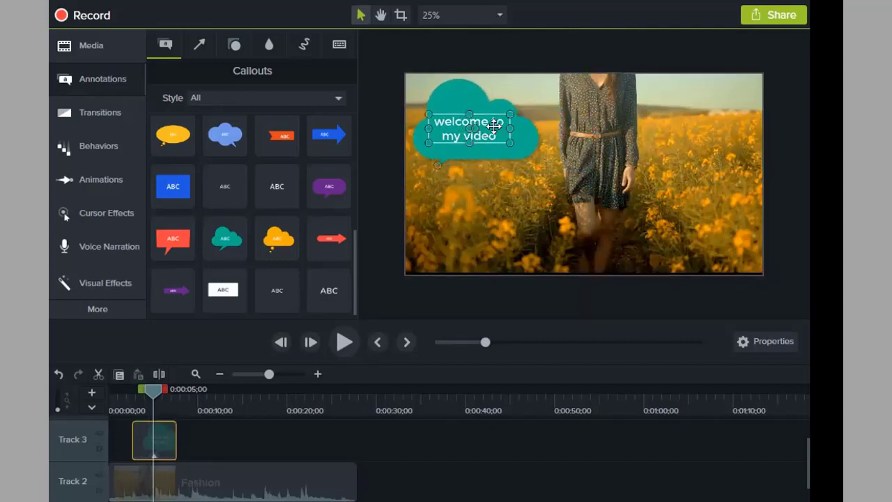
double_click(493, 126)
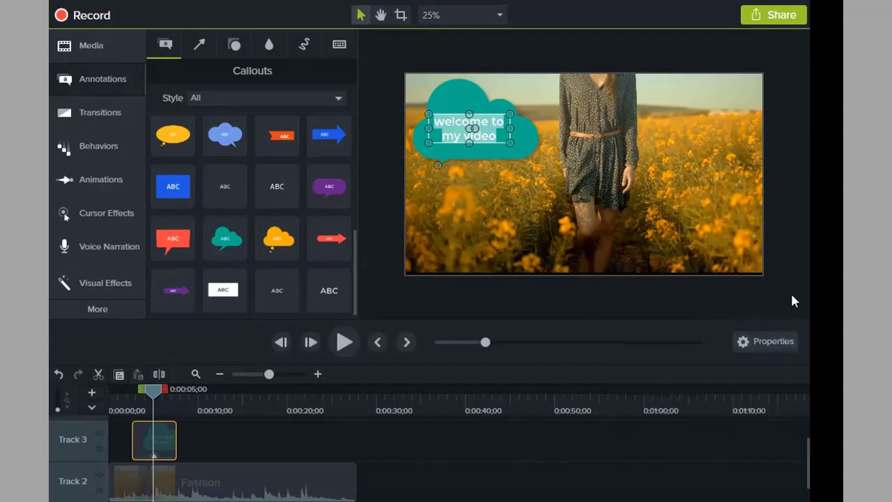
left_click(759, 345)
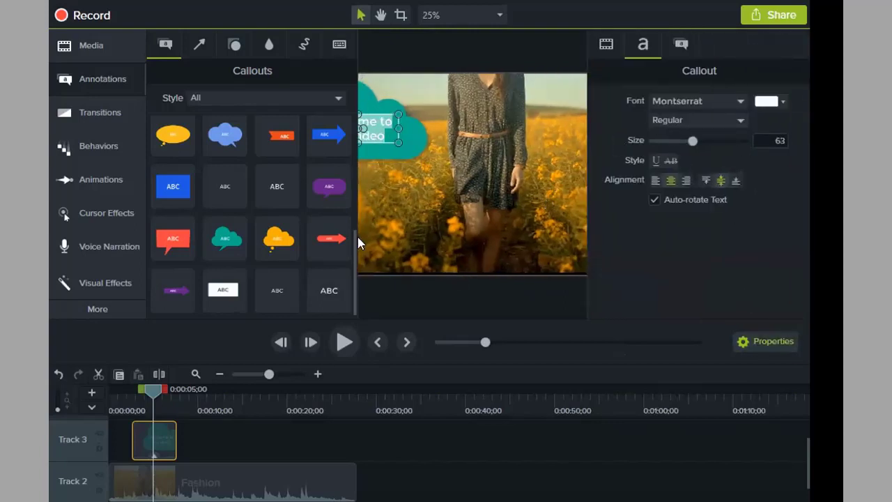
left_click_drag(355, 295, 337, 184)
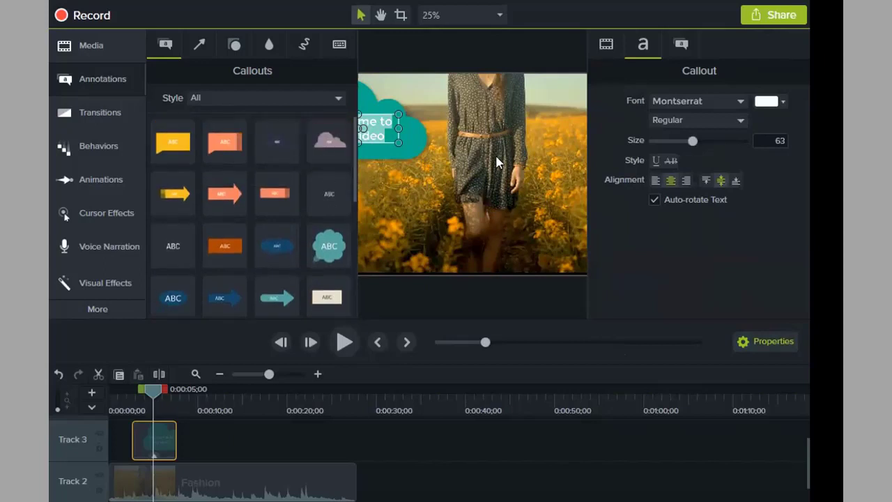
scroll(496, 163, "down", 2)
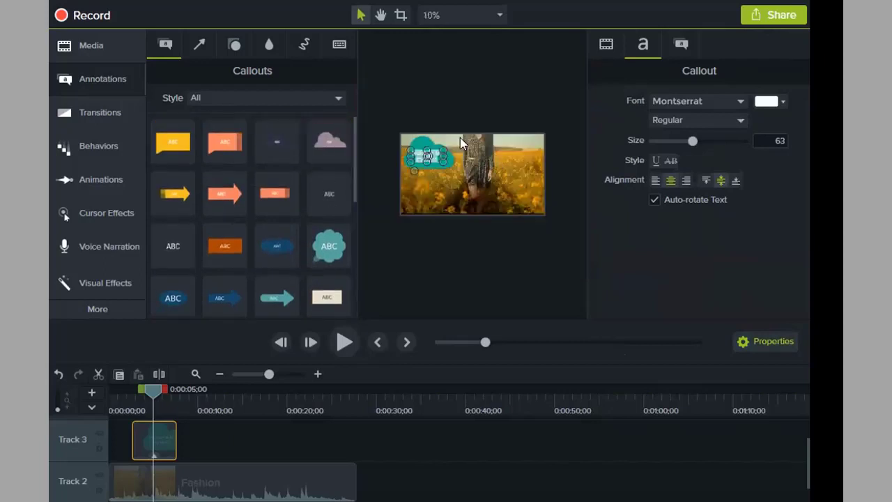
scroll(469, 147, "up", 2)
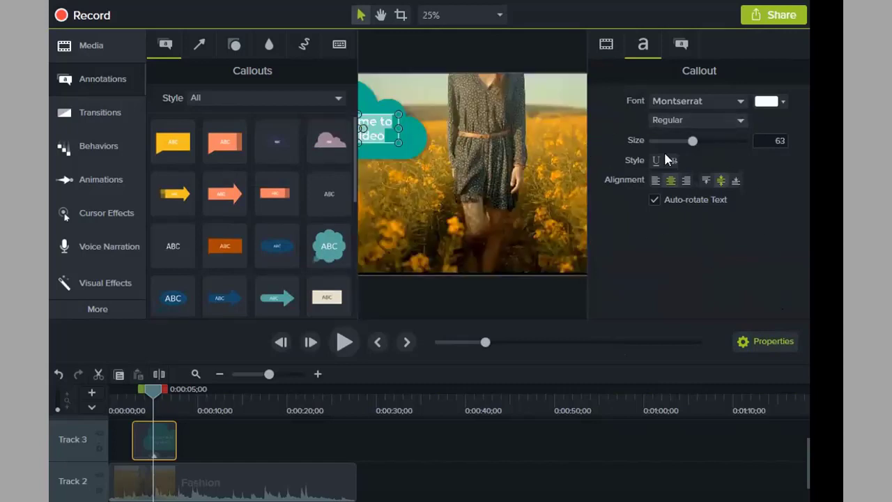
left_click(733, 122)
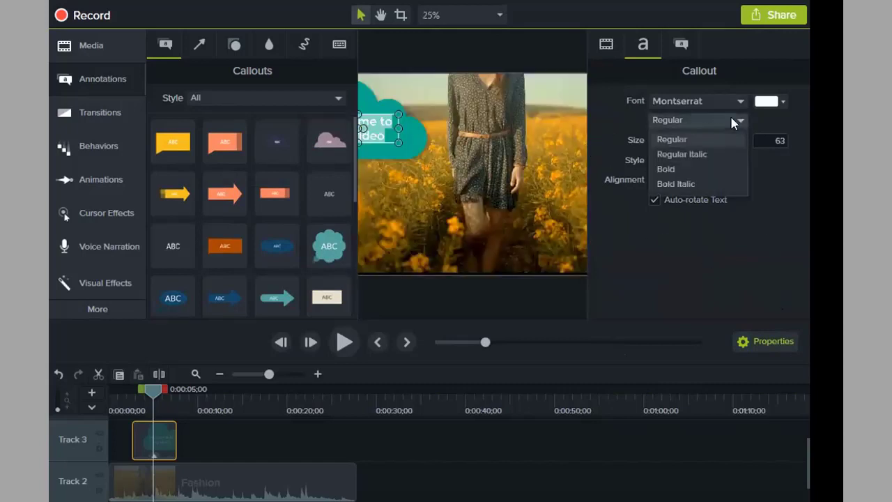
left_click(685, 187)
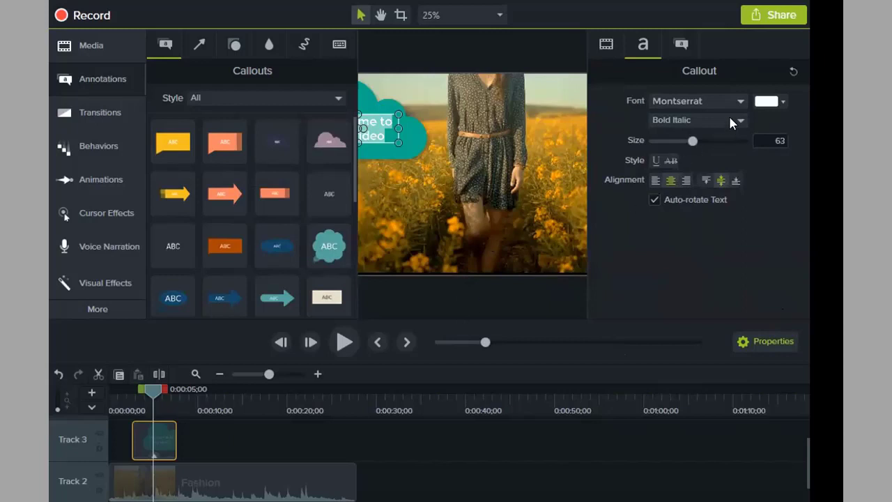
- Change the cloud callout text's font to Ravie
double_click(394, 124)
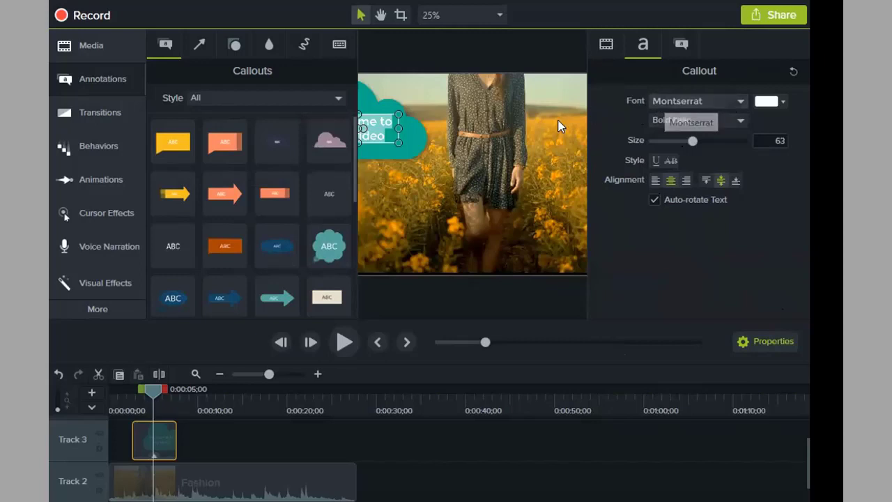
left_click(738, 102)
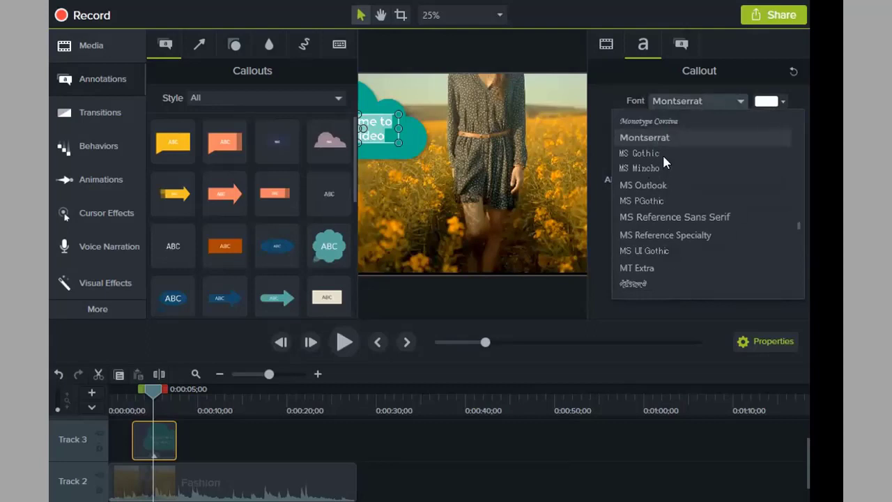
scroll(663, 168, "down", 4)
scroll(655, 181, "down", 6)
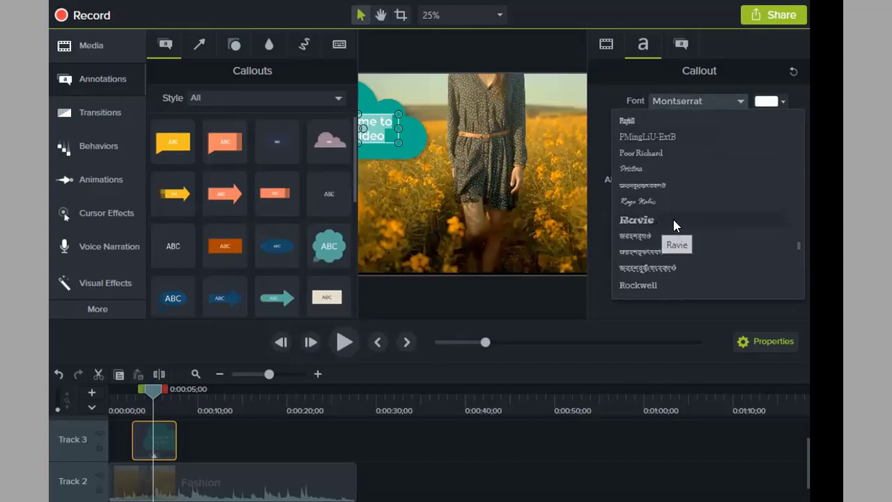
left_click(675, 223)
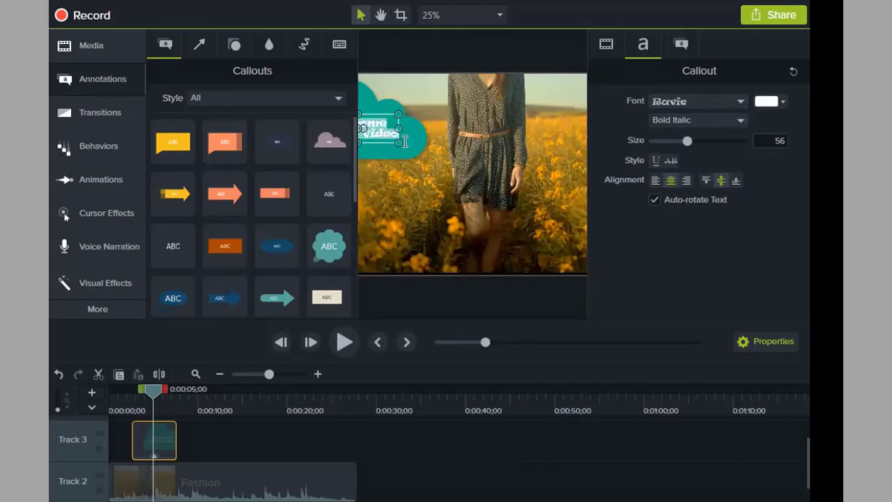
- Move the cloud callout to the upper middle of the video frame and set its text size to 108
left_click(427, 141)
left_click_drag(427, 141, 507, 151)
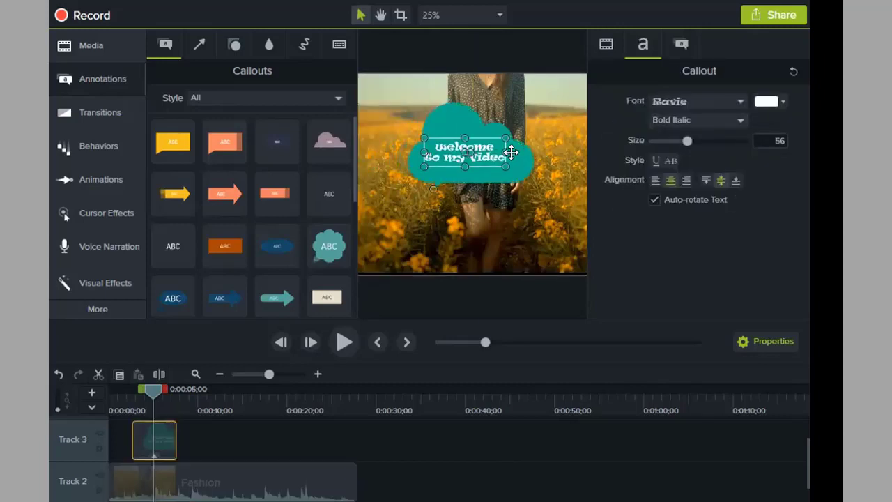
left_click(540, 178)
left_click(505, 146)
left_click(777, 139)
left_click_drag(688, 140, 727, 145)
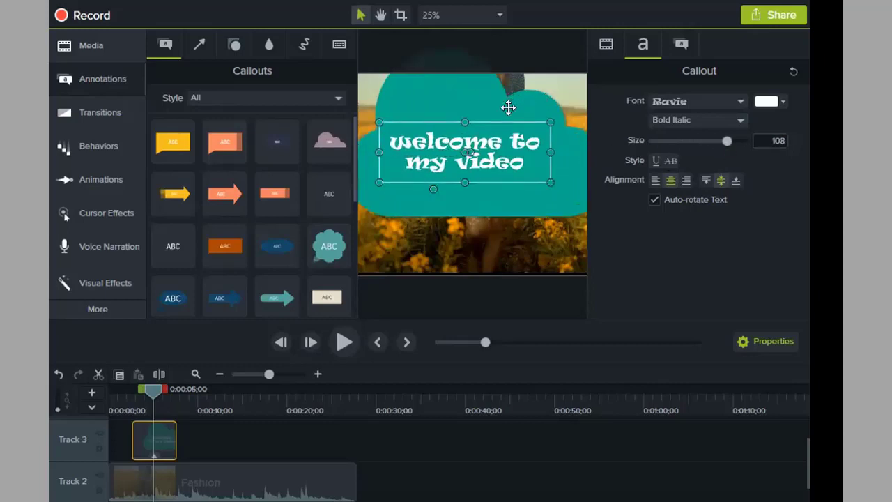
left_click(543, 207)
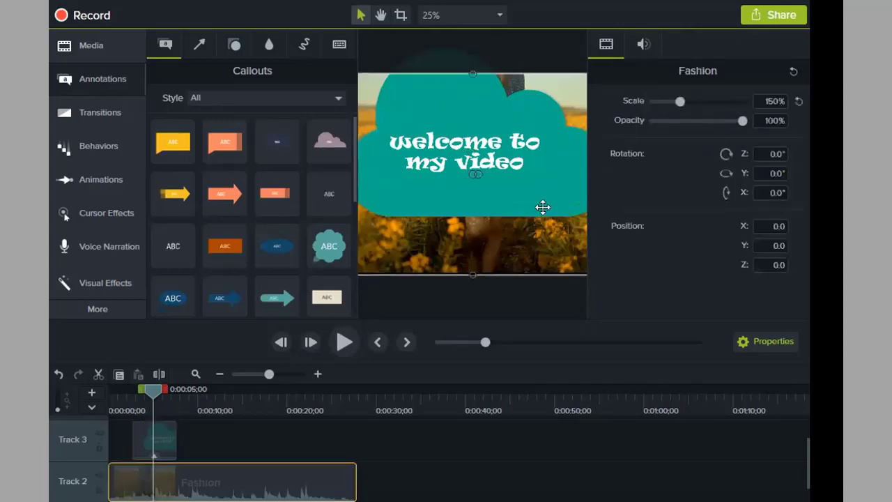
left_click(509, 147)
left_click_drag(487, 143, 495, 135)
- Select all of the cloud callout's text and change its font to Showcard Gothic
double_click(499, 144)
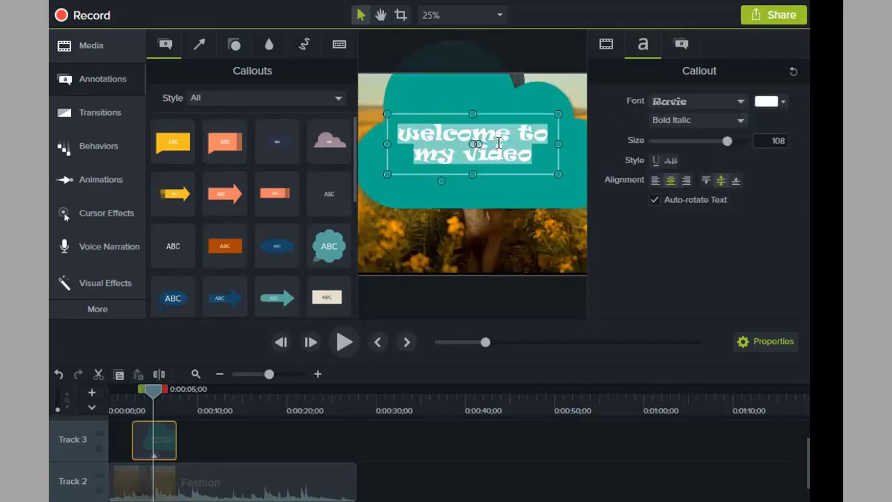
left_click(499, 144)
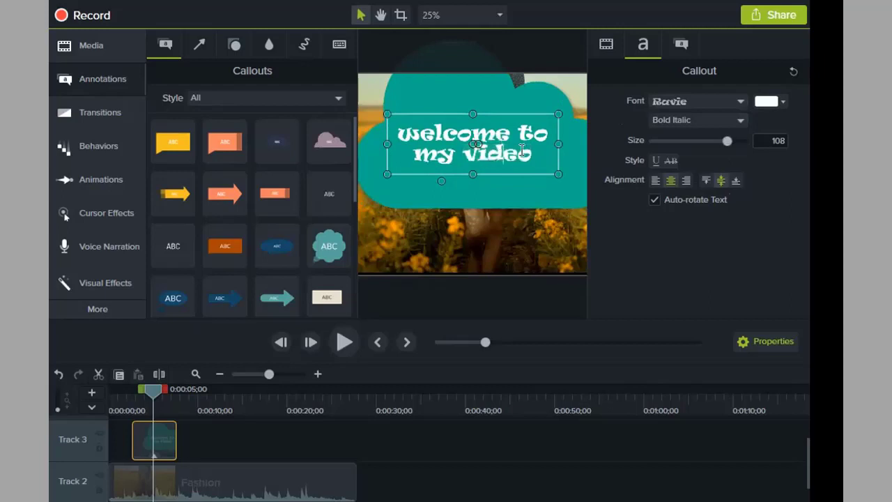
left_click_drag(533, 155, 409, 131)
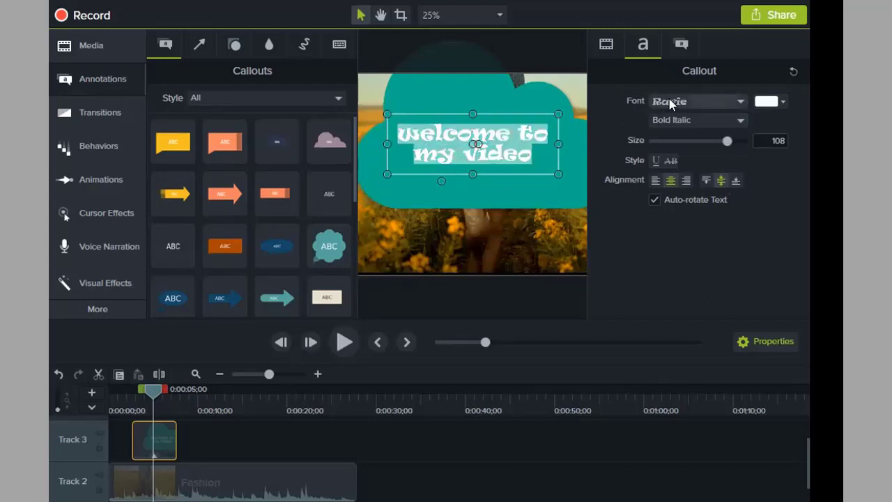
left_click(718, 102)
scroll(685, 237, "down", 5)
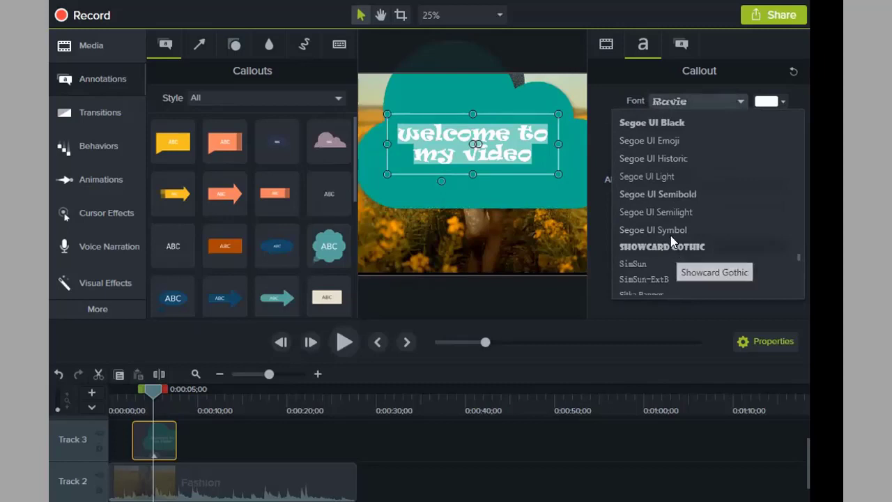
left_click(673, 245)
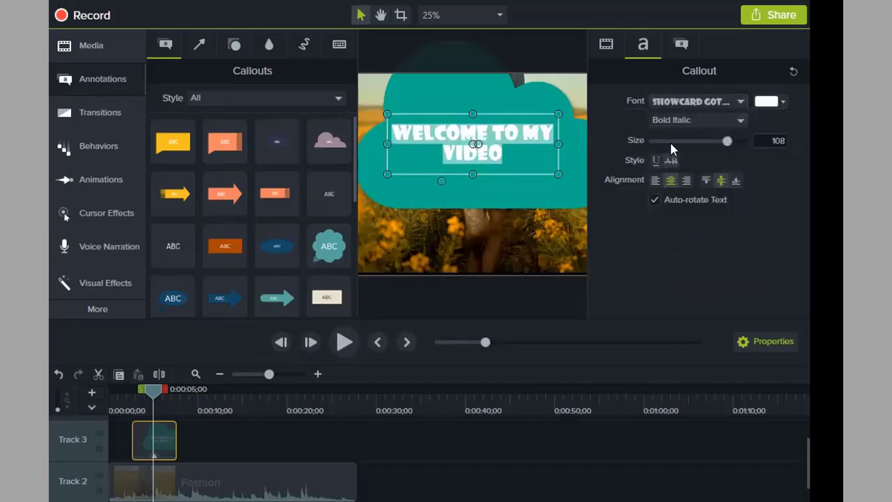
- Set the font of the selected cloud callout text to Georgia
left_click(725, 99)
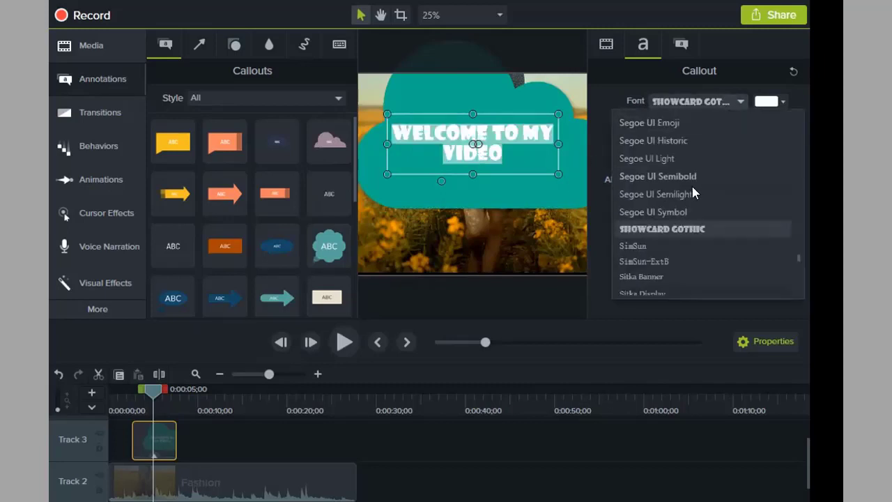
scroll(693, 167, "up", 5)
scroll(676, 132, "up", 3)
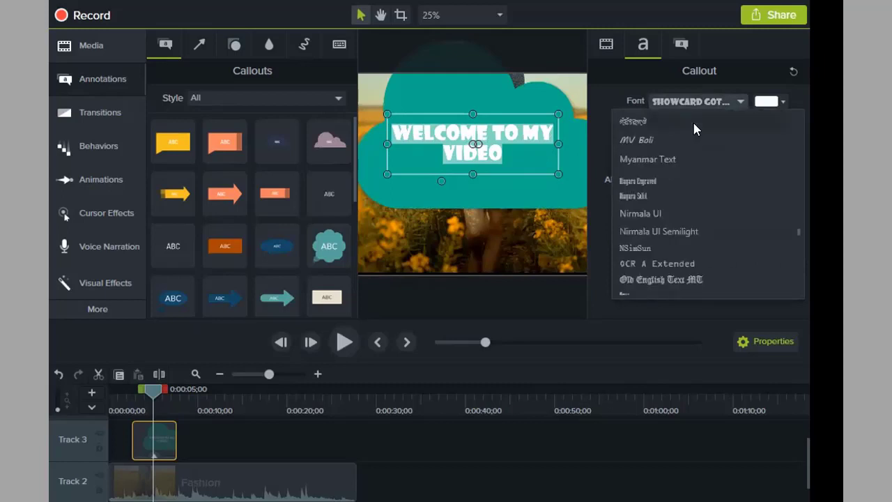
scroll(669, 159, "up", 10)
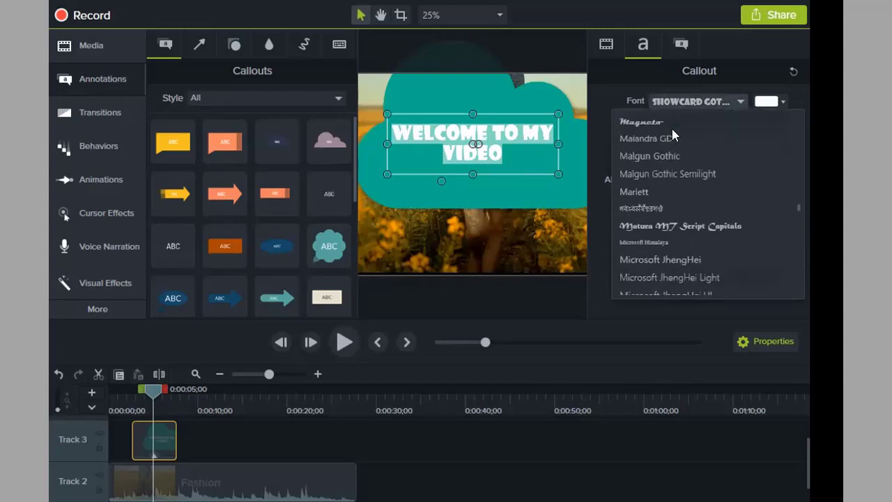
scroll(676, 174, "up", 10)
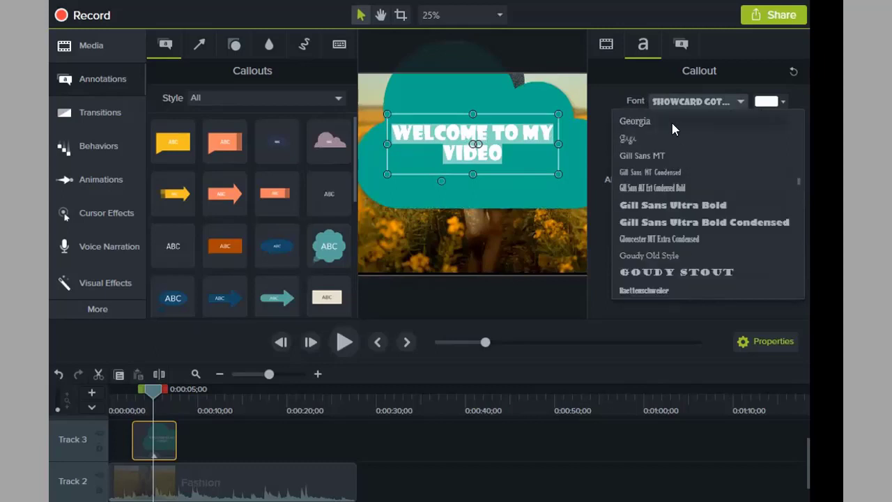
left_click(671, 122)
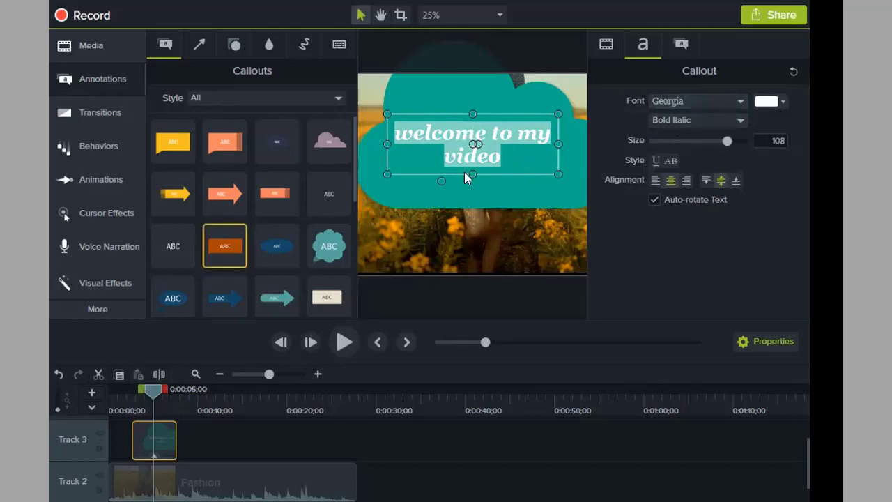
- Reselect the whole "welcome to my video" text and set its font colour to bright red
left_click(519, 152)
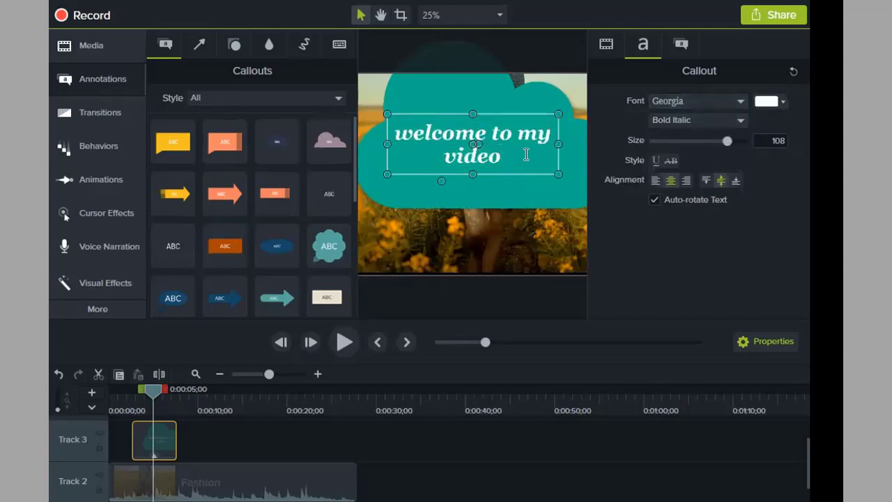
left_click_drag(524, 153, 385, 131)
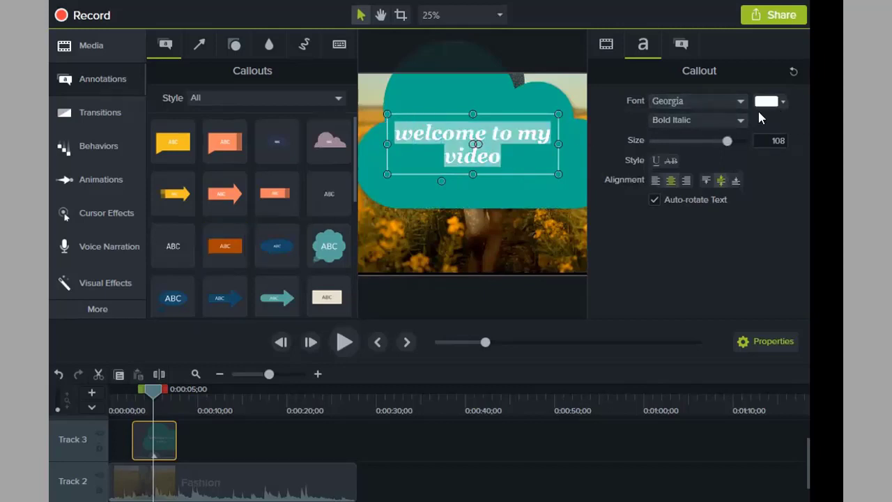
left_click(782, 101)
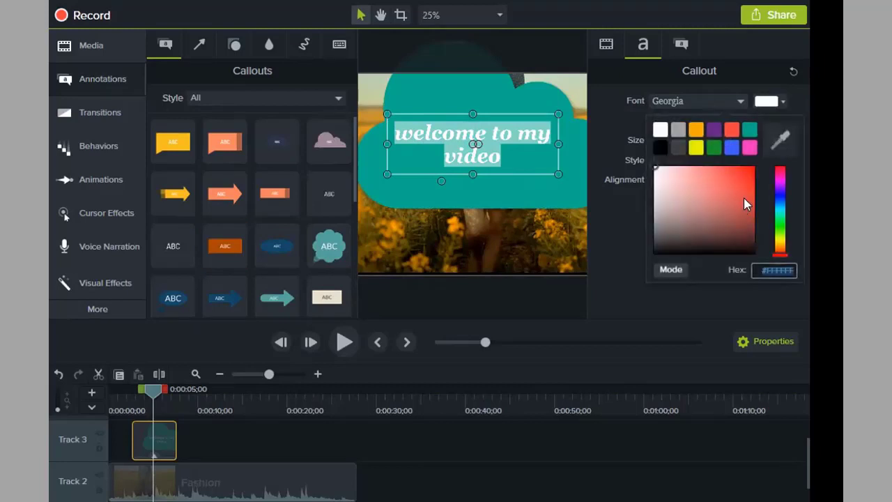
mouse_move(779, 240)
left_mouse_down()
mouse_move(780, 147)
mouse_move(754, 138)
left_mouse_up()
left_click(751, 172)
left_click_drag(751, 199, 756, 167)
left_click(764, 317)
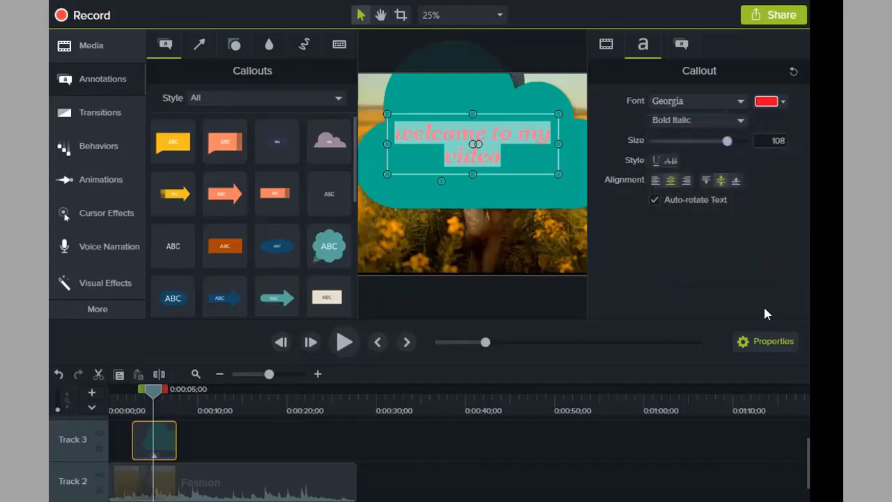
- Try left and right alignment on the callout text, set it back to centered, and close the properties
left_click(655, 179)
left_click(686, 180)
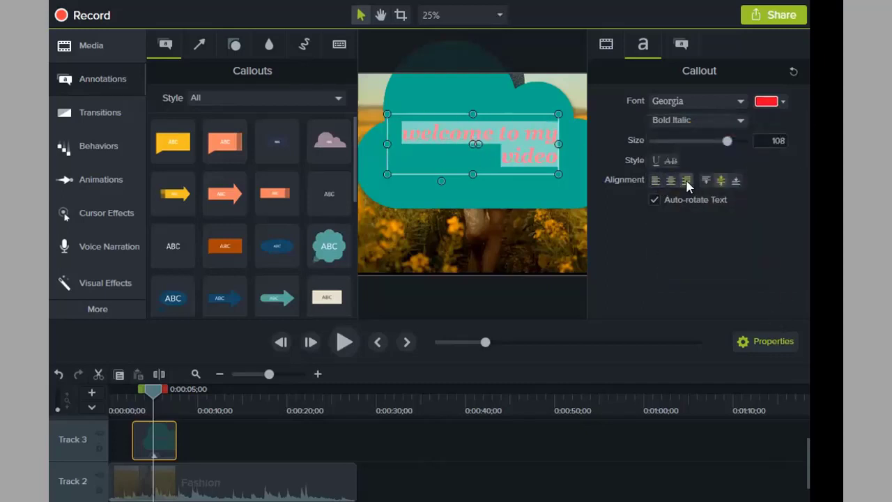
left_click(670, 180)
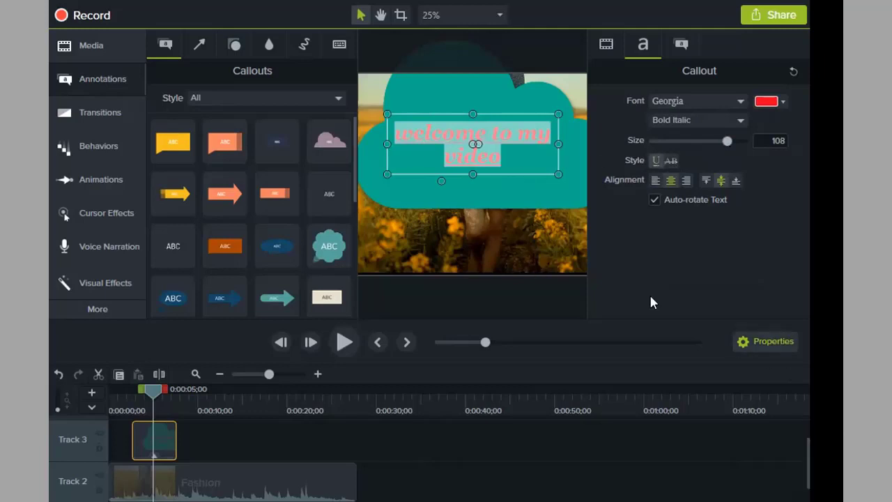
left_click(744, 343)
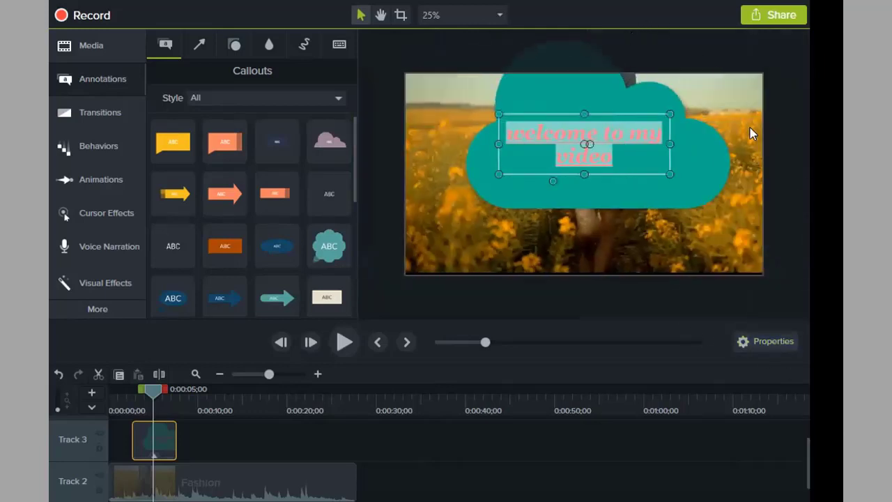
- Move the cloud callout down to the middle of the video frame and shrink it to roughly half its width
left_click(705, 105)
left_click(673, 131)
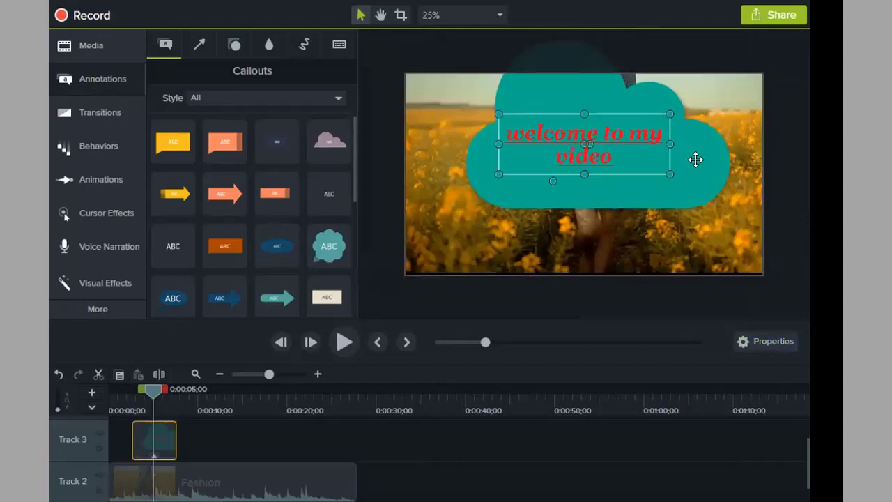
left_click_drag(692, 160, 696, 207)
double_click(653, 202)
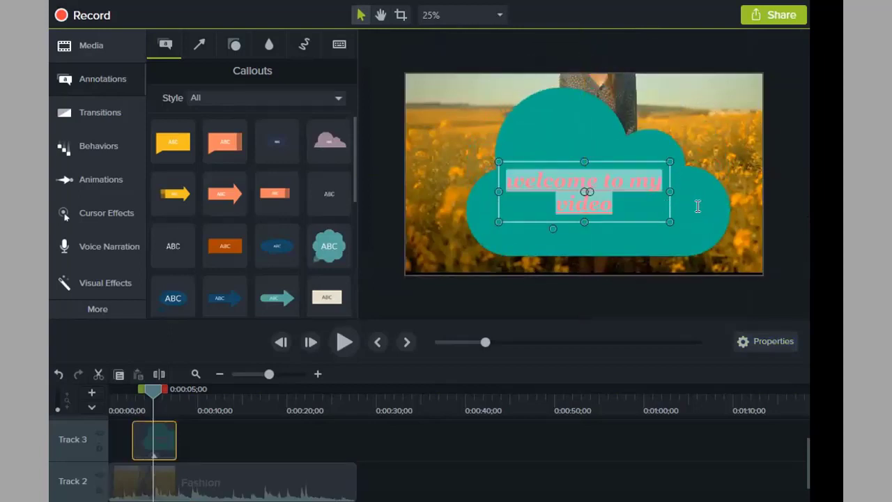
key("Right")
left_click_drag(674, 154, 617, 179)
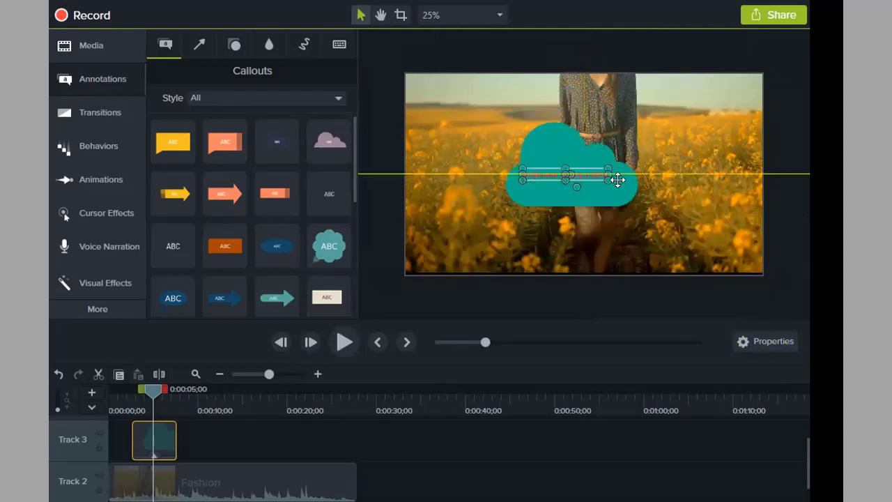
- Pull the cloud callout's pointer tail out below its lower-left edge and enlarge the cloud until its text wraps onto two lines
left_click(576, 187)
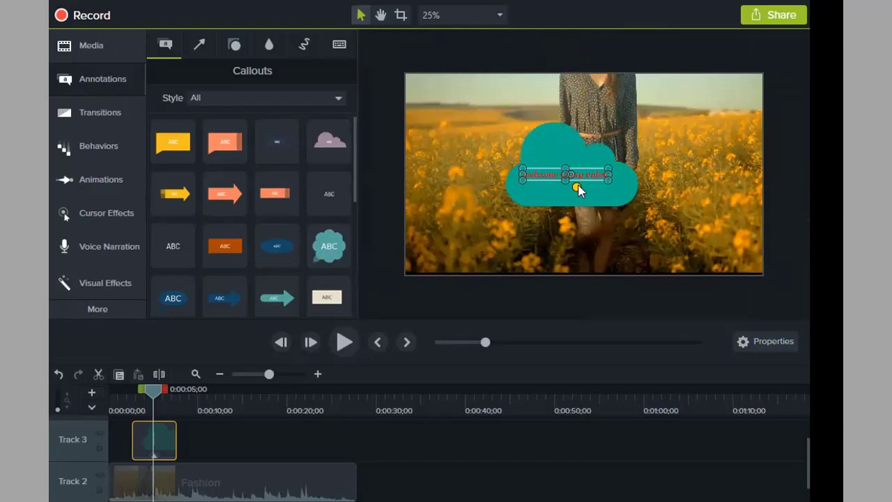
left_click_drag(577, 188, 550, 225)
left_click_drag(608, 169, 650, 130)
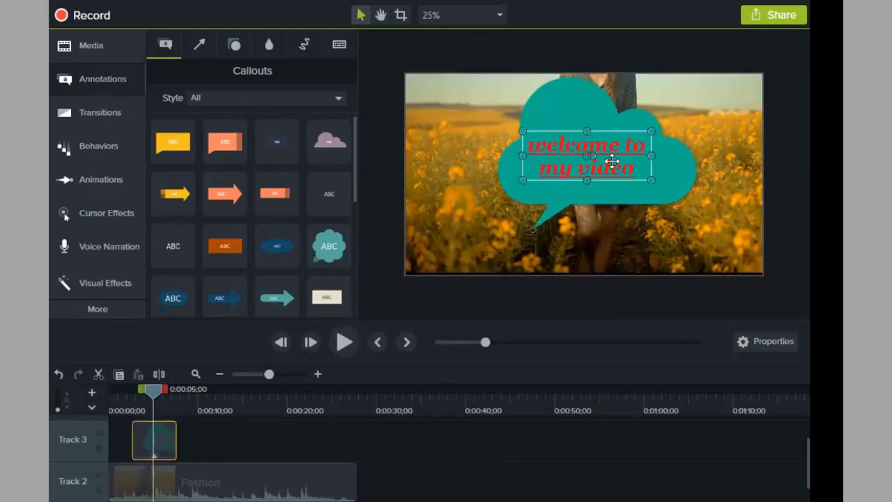
- Fit the cloud callout beside the woman in the frame's upper-left corner, narrowing it to three text lines and shortening its tail
left_click_drag(651, 162, 576, 166)
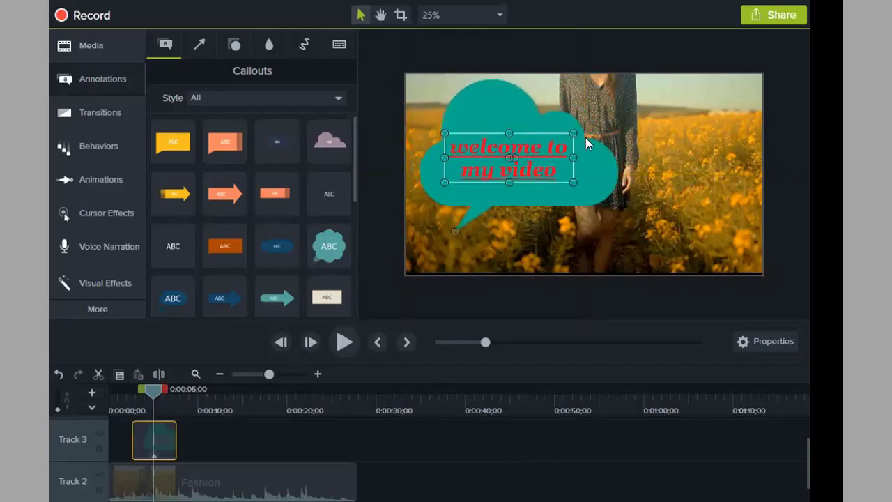
left_click_drag(572, 134, 501, 116)
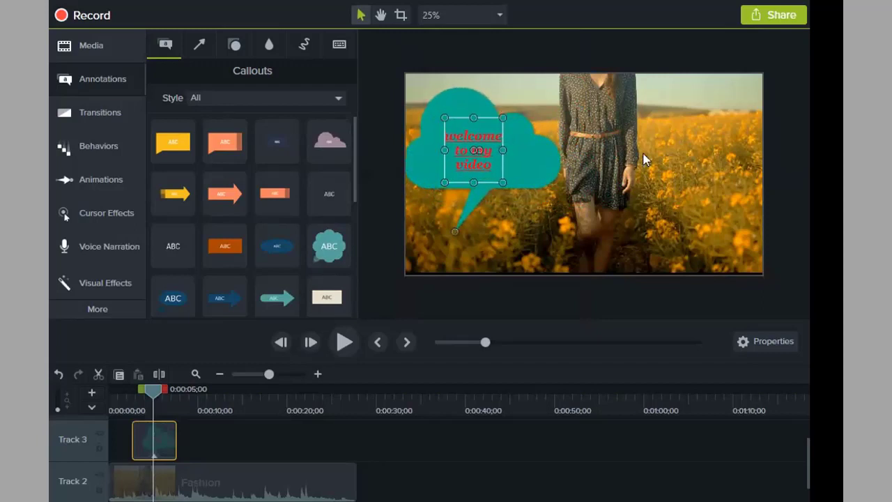
mouse_move(522, 161)
left_mouse_down()
mouse_move(504, 123)
mouse_move(508, 142)
mouse_move(534, 145)
mouse_move(527, 155)
left_mouse_up()
left_click(710, 119)
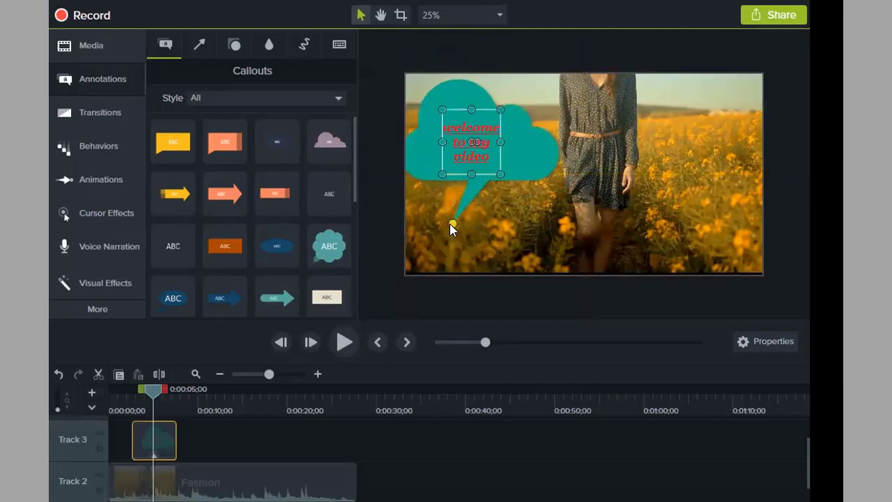
left_click_drag(478, 184, 432, 214)
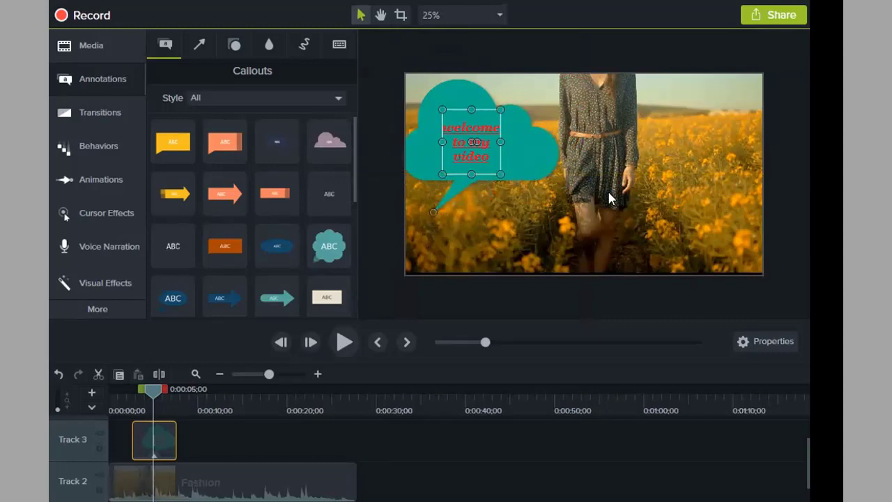
left_click_drag(461, 94, 474, 75)
scroll(285, 250, "down", 5)
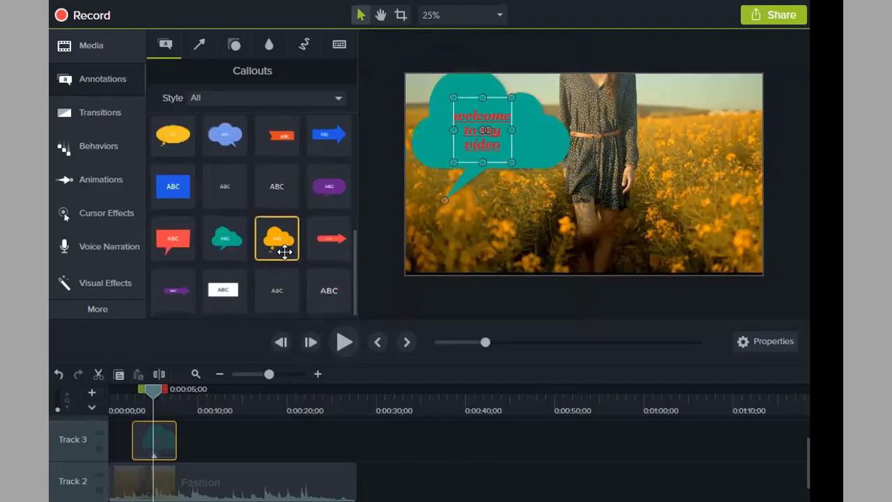
- Preview the Fashion clip with its cloud callout from the start of the timeline to about 6 seconds
left_click(638, 145)
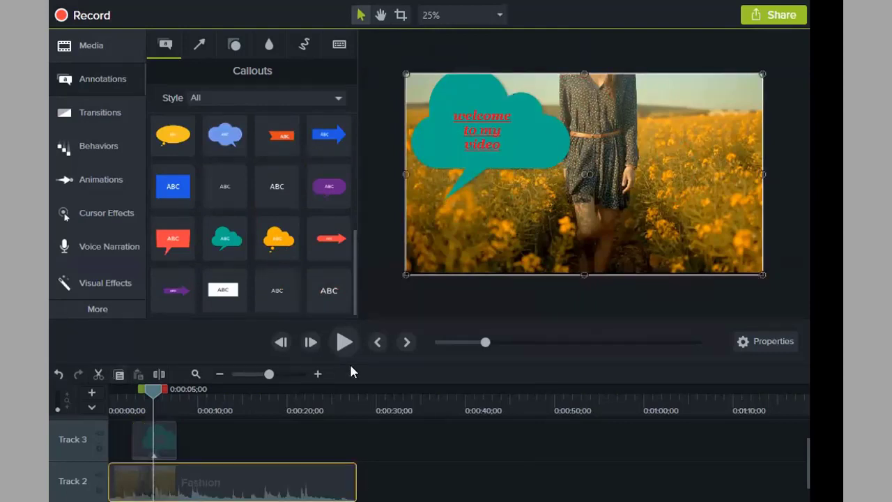
left_click_drag(151, 391, 49, 429)
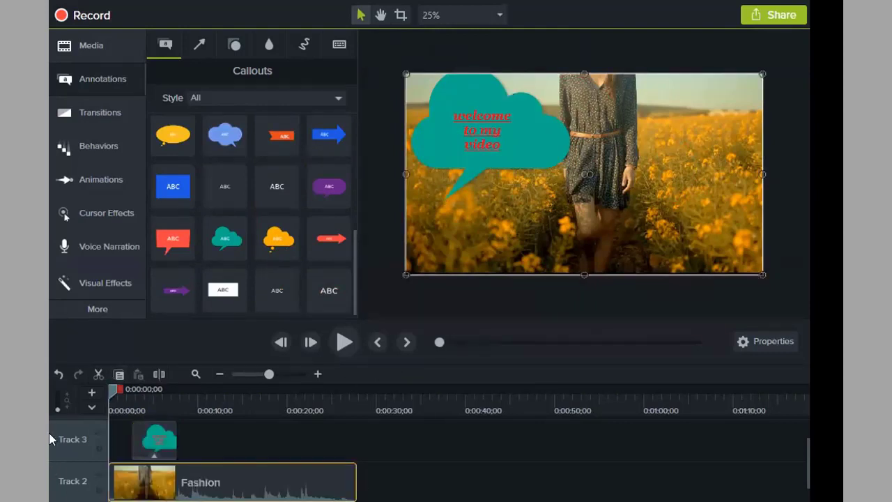
left_click(346, 341)
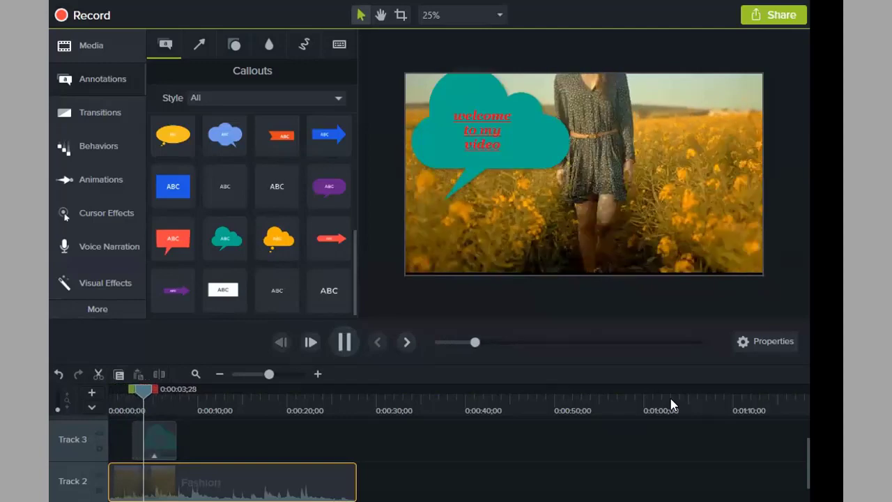
left_click(344, 341)
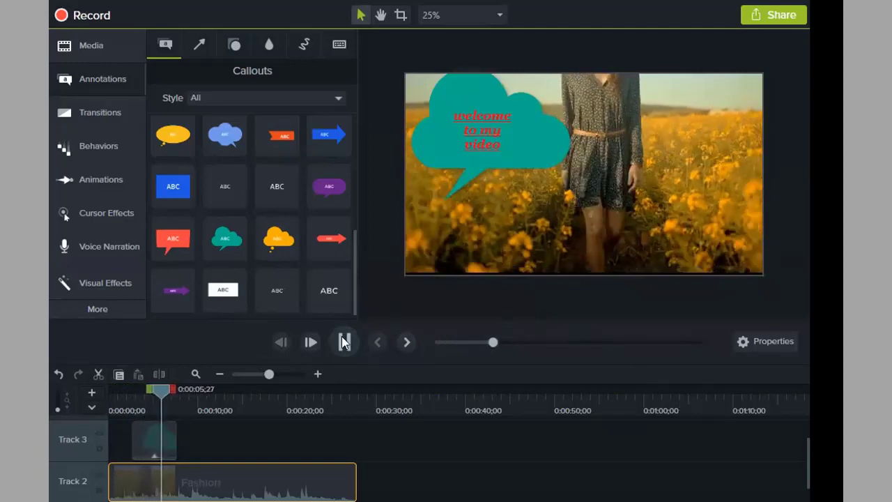
- Select all of the cloud callout's text, set its font colour to yellow, and close the properties
left_click(489, 120)
double_click(489, 120)
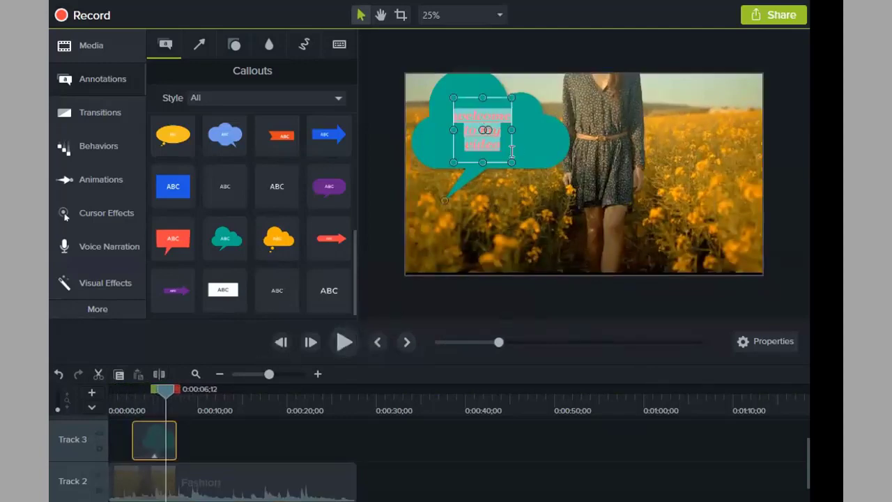
left_click(765, 342)
left_click(766, 101)
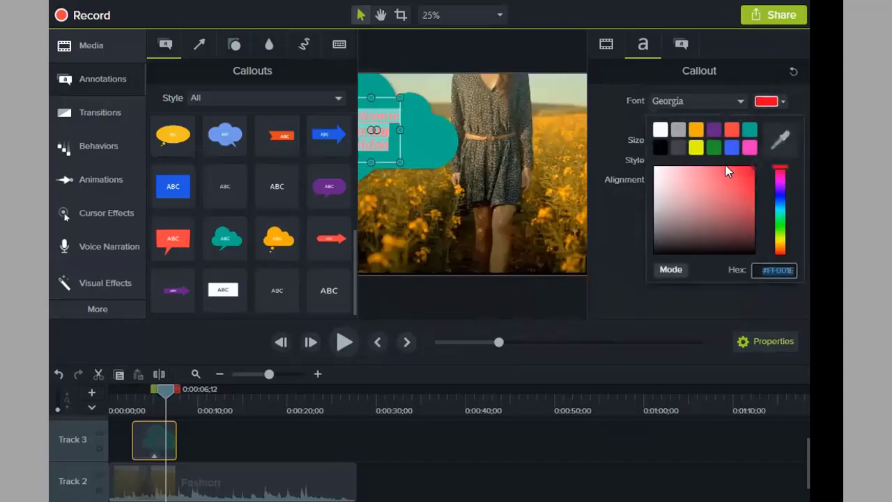
left_click(695, 146)
left_click(804, 319)
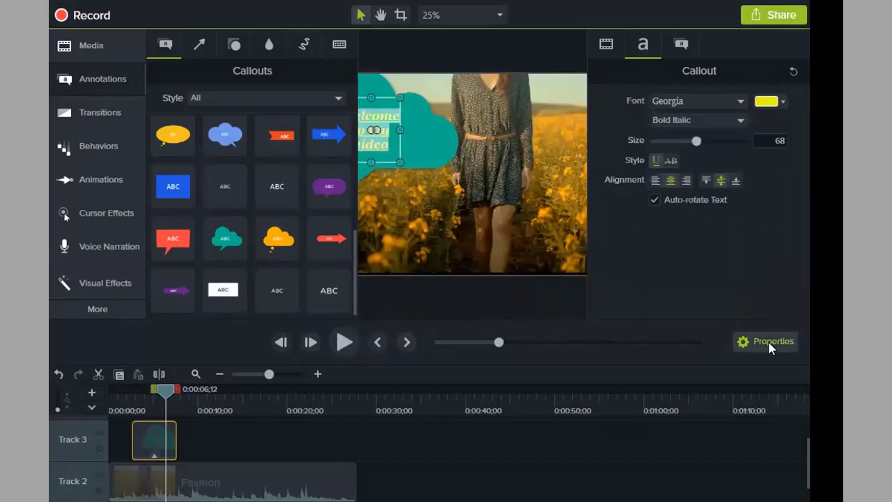
left_click(763, 341)
key("ctrl+u")
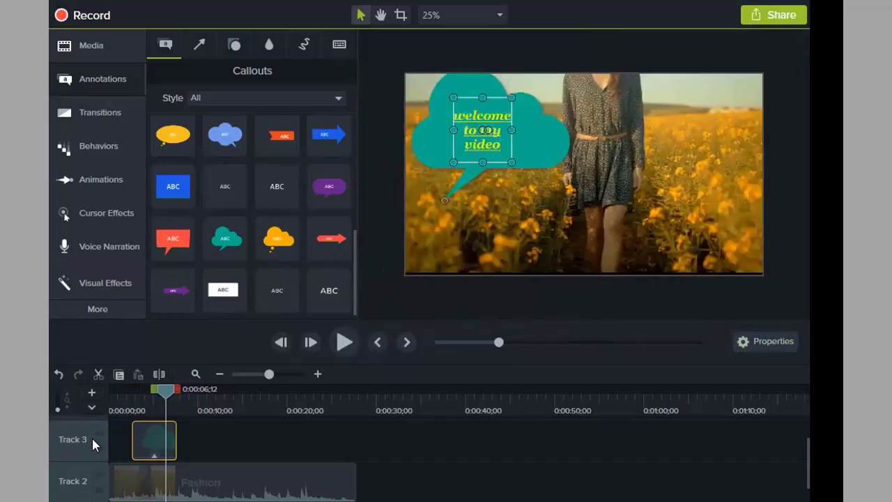
- Copy the cloud callout on Track 3 and paste the duplicate shortly after it on the same track
left_click_drag(172, 394, 141, 392)
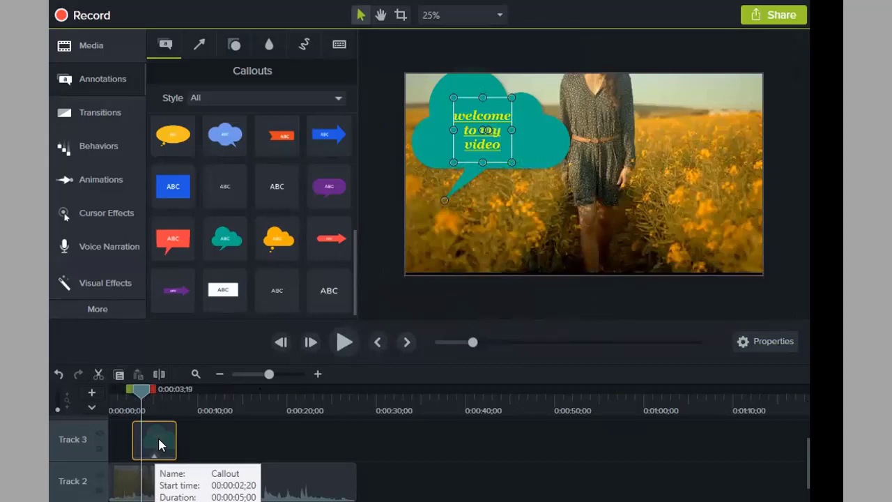
right_click(158, 436)
left_click(192, 144)
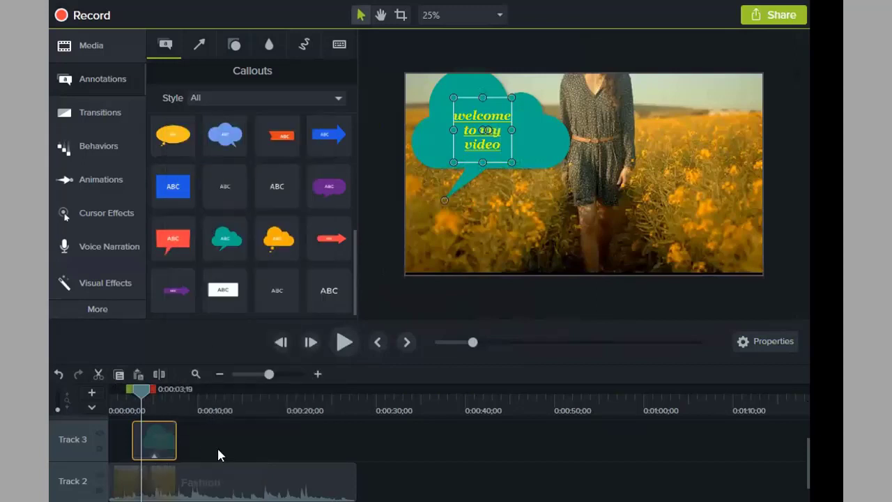
right_click(233, 447)
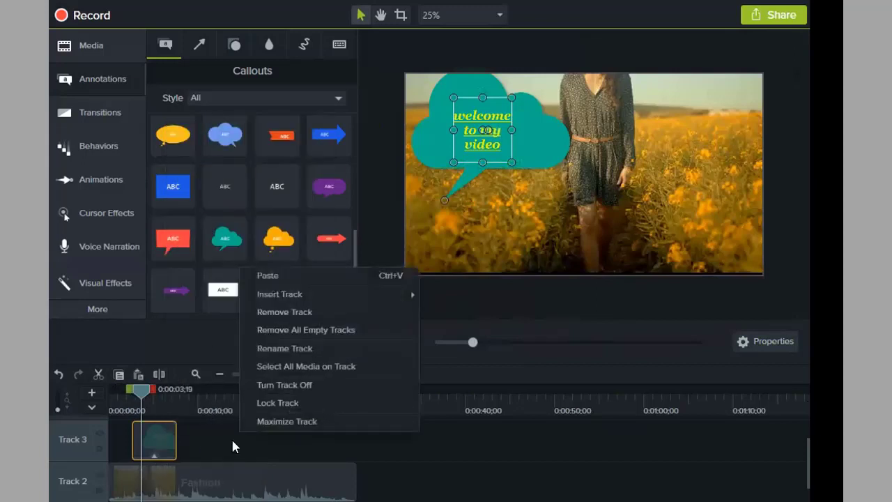
right_click(186, 441)
left_click(223, 273)
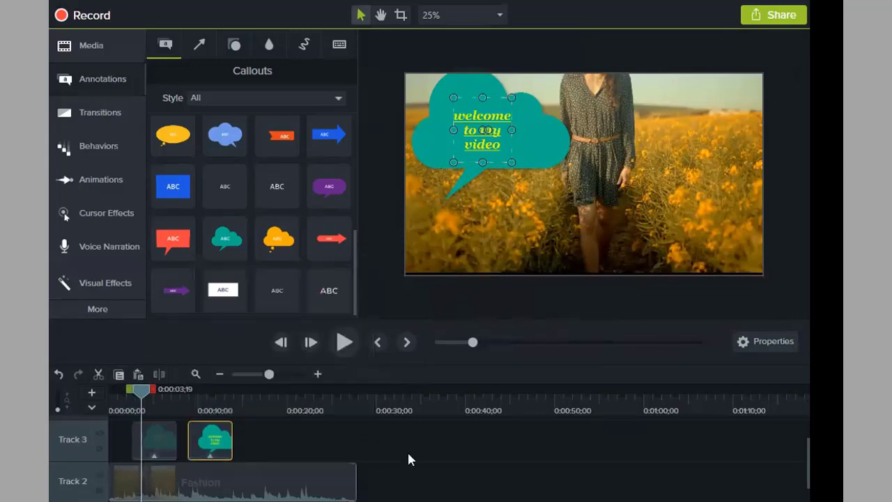
- Add the red arrow callout to Track 3 after the duplicated cloud, starting at about 17 seconds
left_click(292, 430)
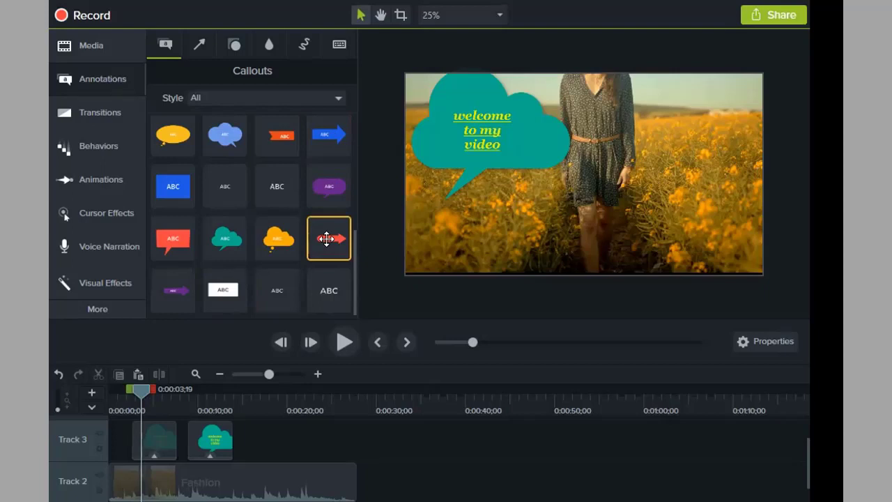
left_click(187, 441)
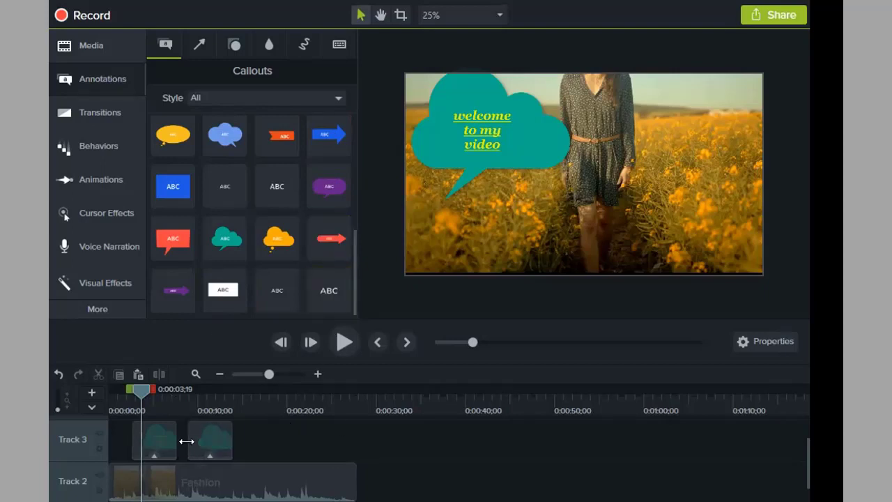
left_click(211, 441)
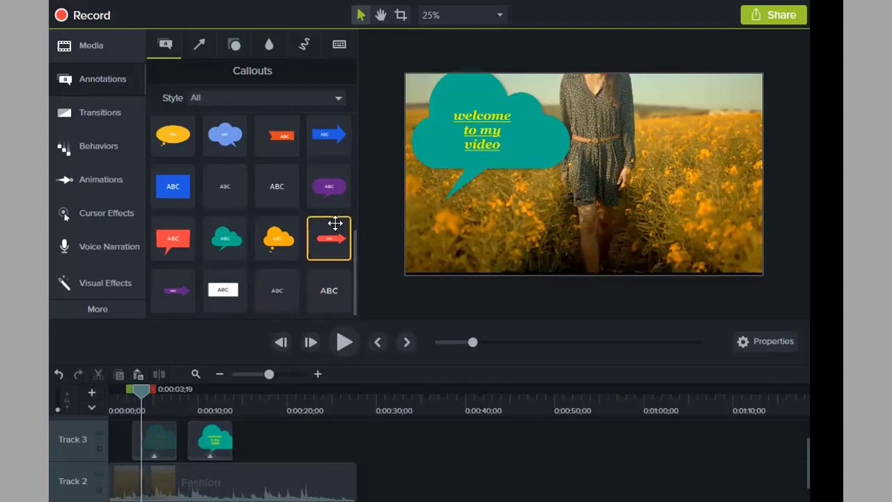
left_click_drag(332, 250, 319, 365)
left_click_drag(289, 454, 262, 455)
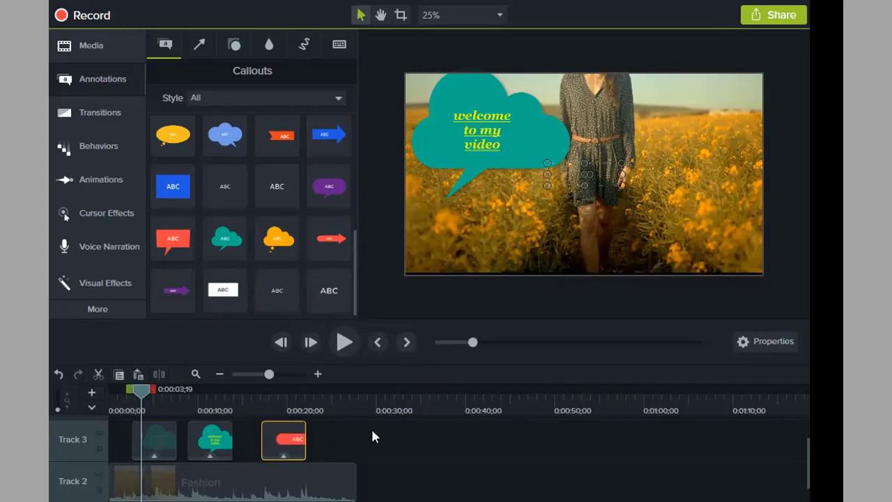
- Show the duplicated cloud callout at about 12 seconds and move it to the lower-right corner of the video frame
scroll(371, 427, "up", 2)
left_click(220, 480)
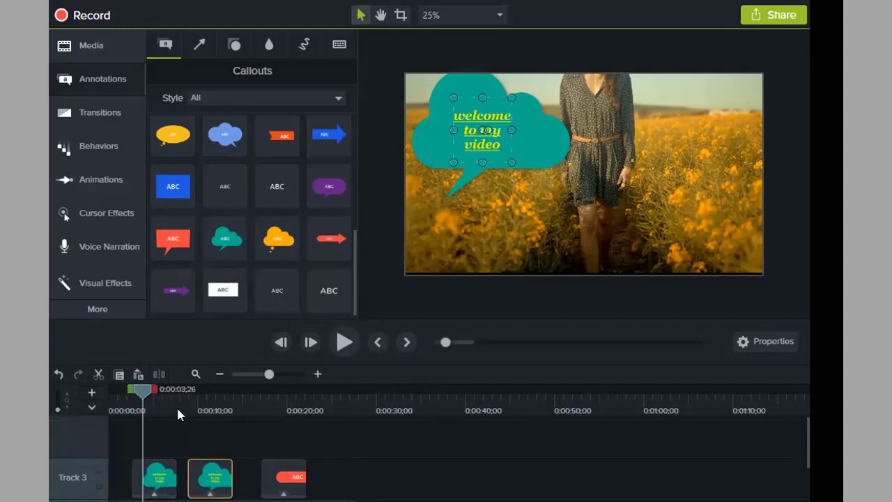
left_click_drag(178, 414, 150, 391)
scroll(307, 424, "down", 1)
left_click(161, 434)
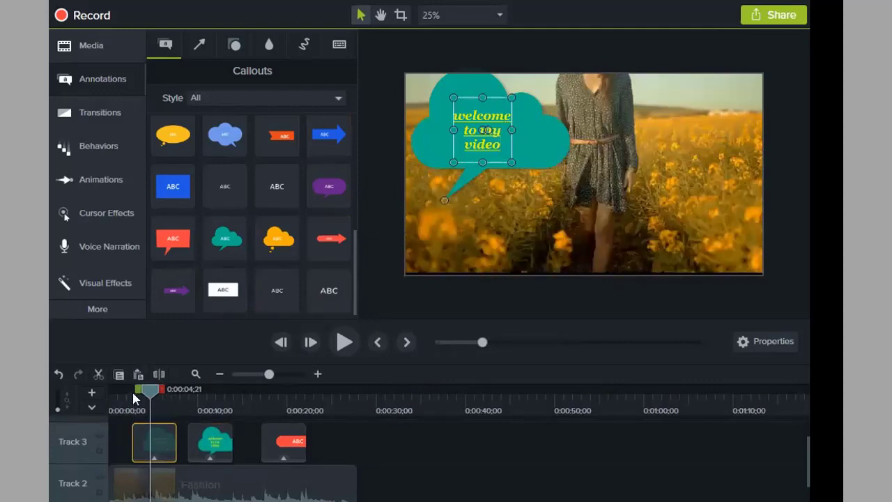
left_click_drag(148, 385, 217, 394)
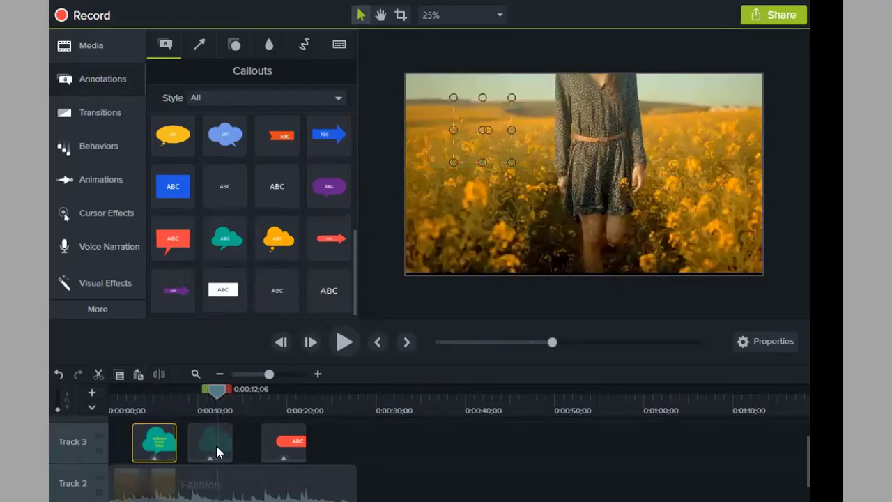
left_click(216, 448)
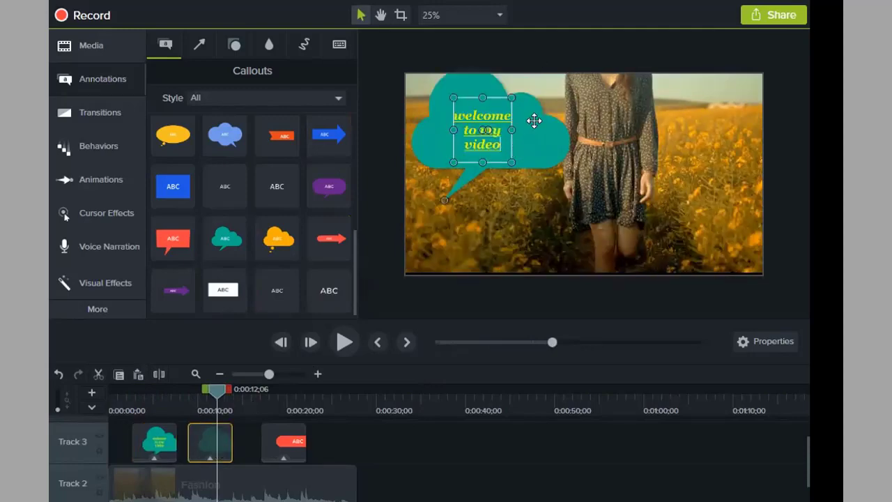
left_click_drag(550, 137, 757, 214)
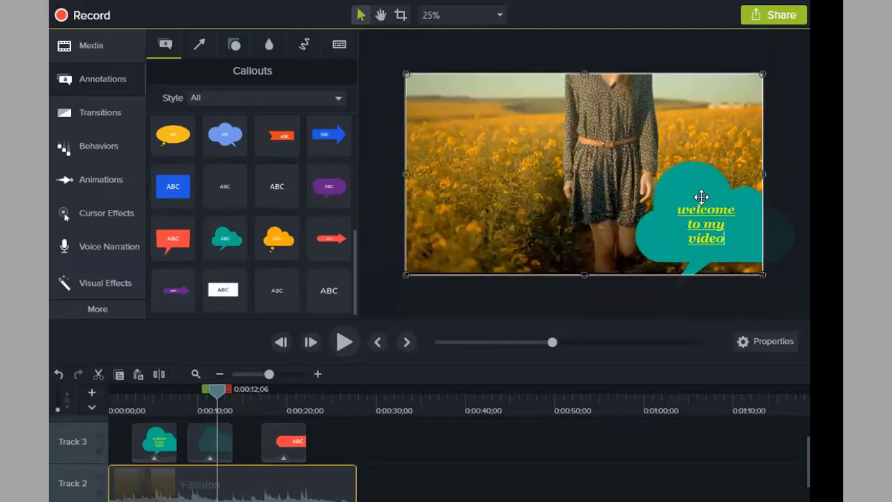
left_click(714, 144)
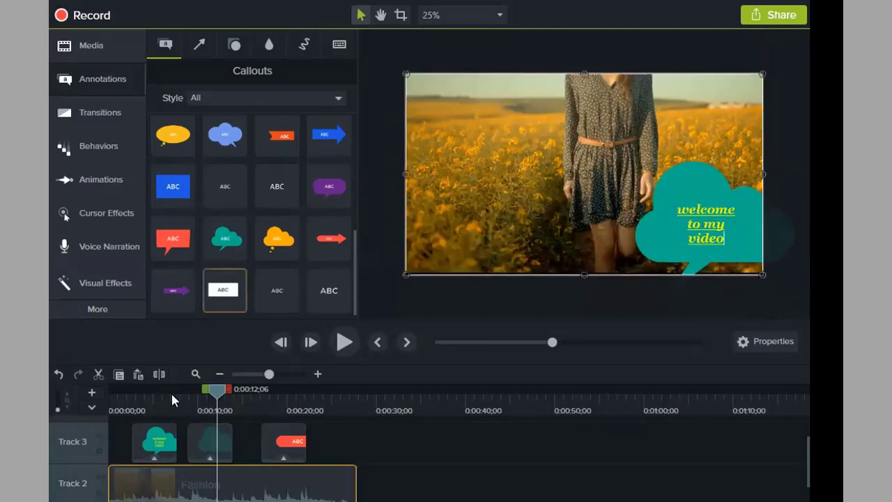
- Go to the red arrow callout at about 20 seconds and replace its ABC text with arbitrary placeholder letters
left_click_drag(221, 391, 300, 412)
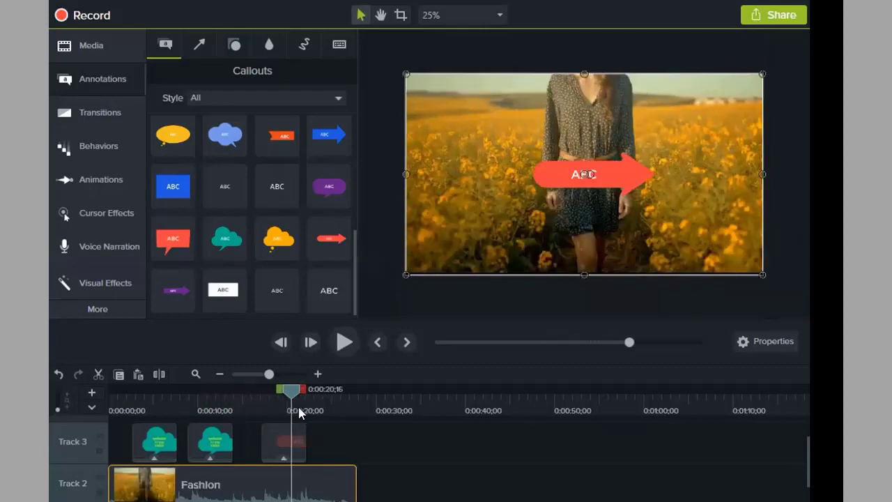
double_click(591, 175)
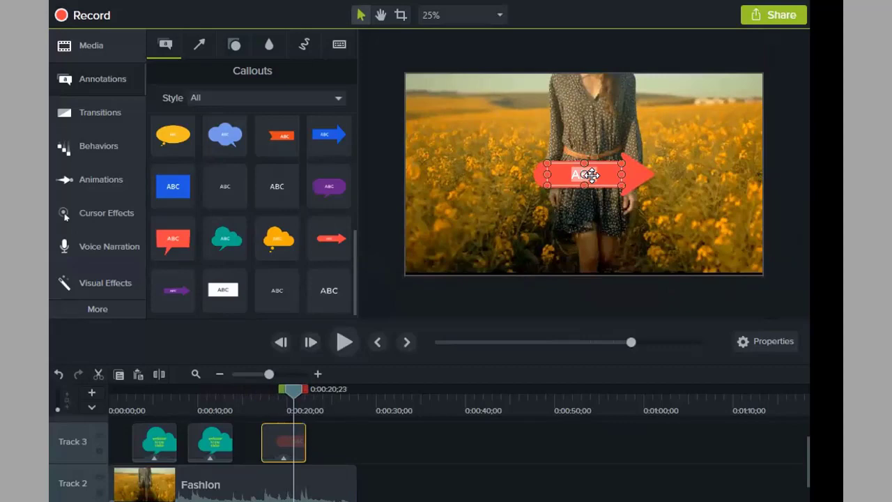
key("BackSpace")
type("Instagram @fashionbloggers")
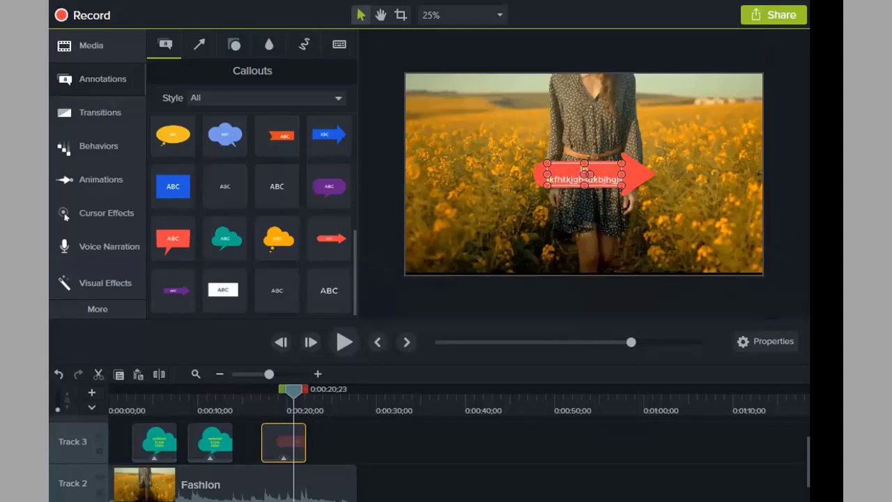
- Add more placeholder letters to the red arrow callout and stretch it across nearly the full width of the video frame's lower edge
type(" for more")
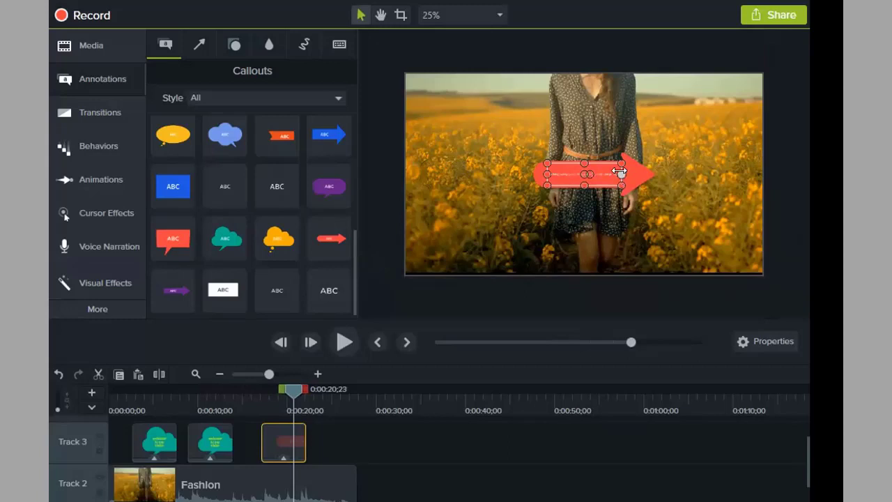
left_click_drag(620, 170, 743, 173)
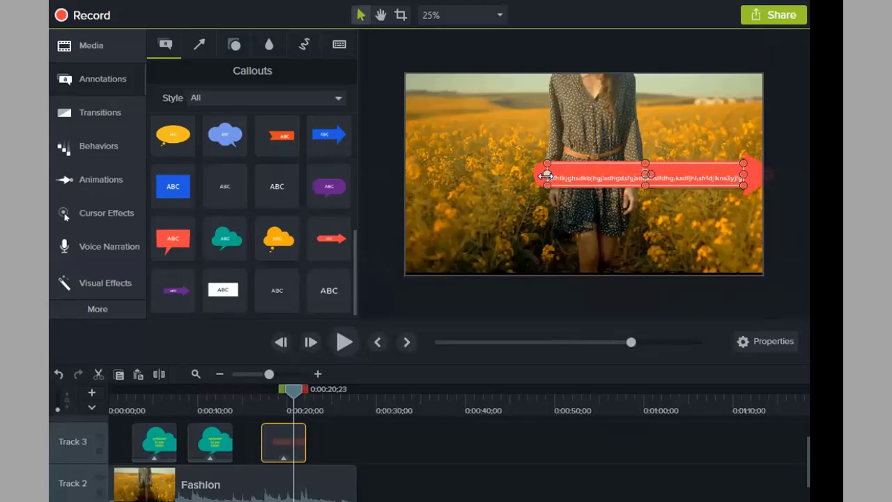
left_click_drag(546, 175, 429, 175)
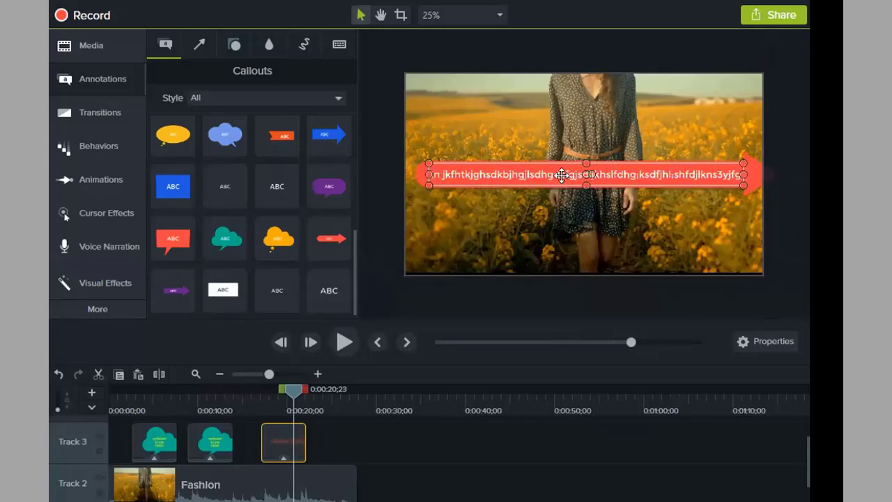
left_click_drag(633, 175, 634, 248)
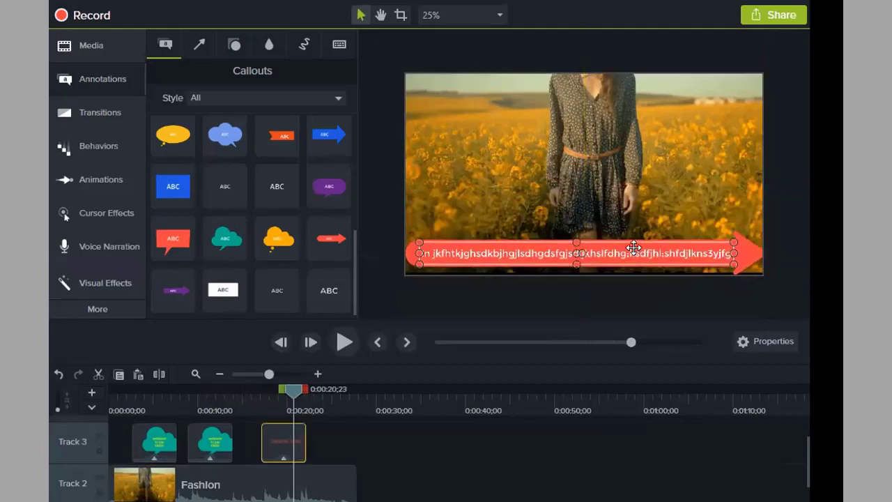
- Set the text colour of the whole arrow callout text to black
double_click(647, 255)
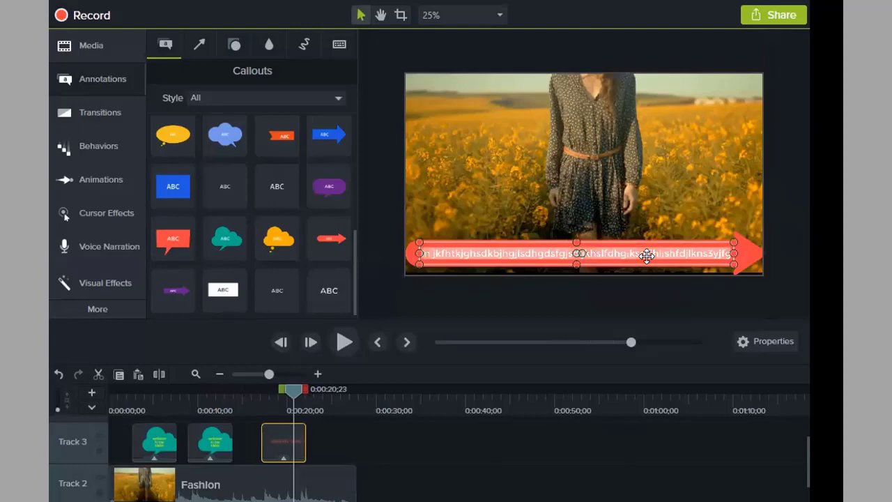
left_click(765, 340)
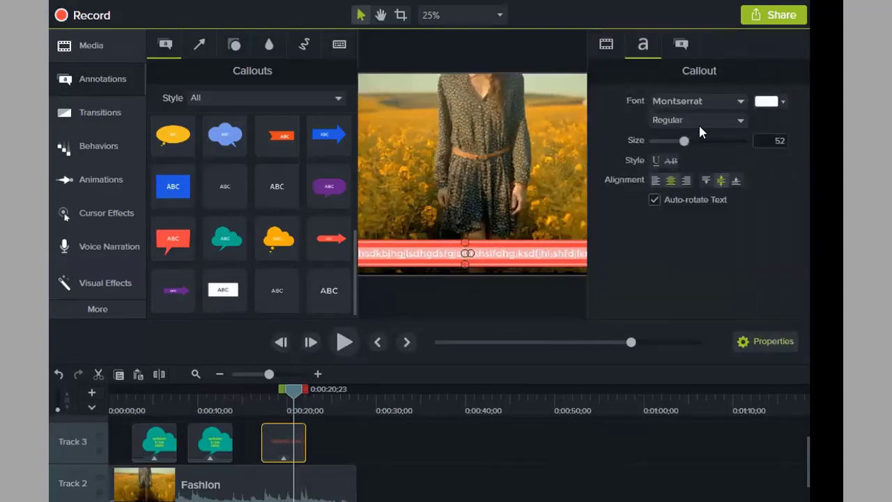
left_click(765, 103)
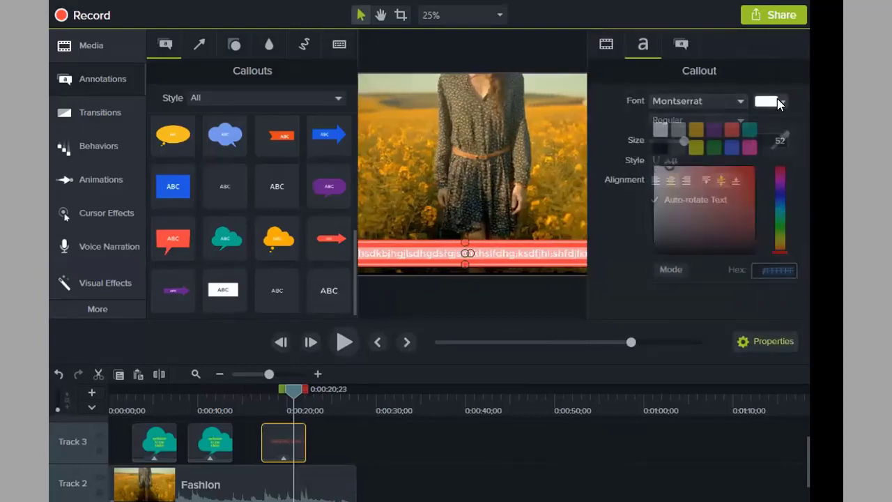
left_click(658, 148)
left_click(656, 147)
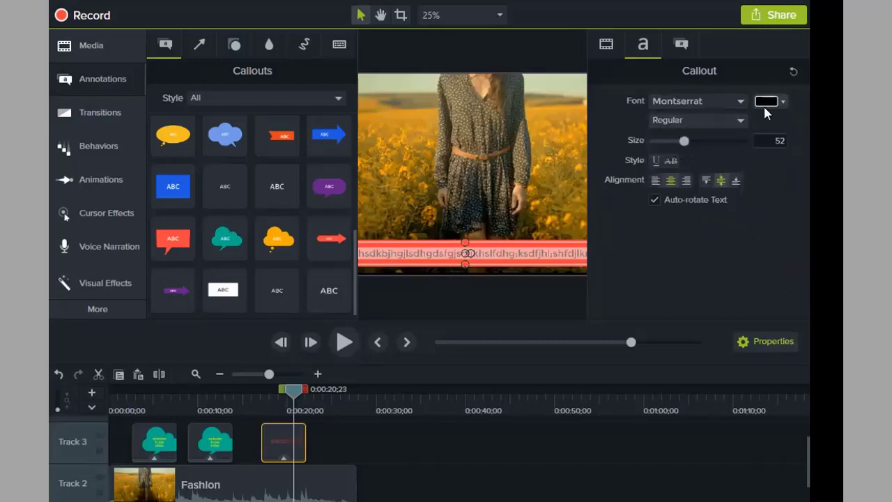
- Set the arrow callout's solid fill colour to pale pink, #FFDCDC
left_click(680, 46)
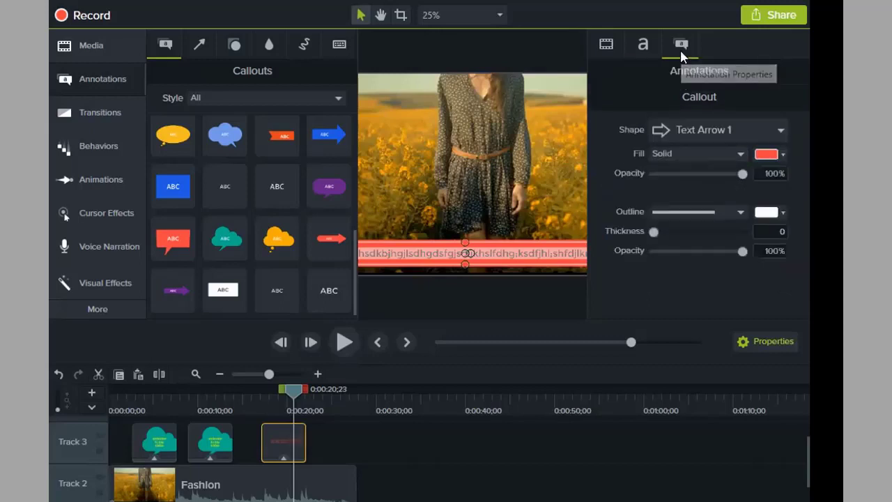
left_click(767, 154)
left_click_drag(722, 242, 667, 175)
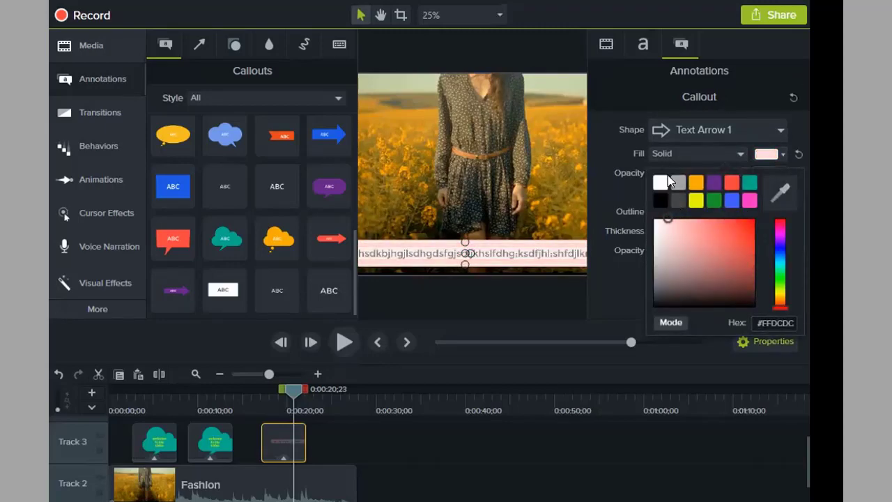
left_click(650, 43)
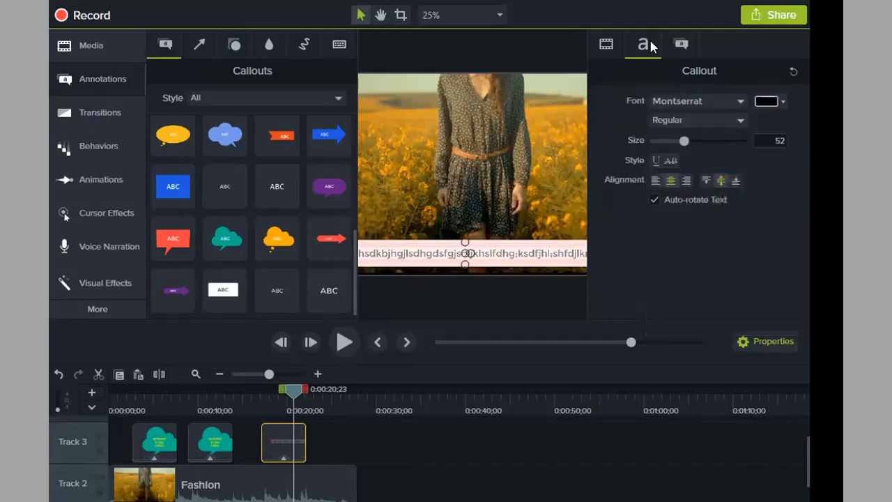
left_click(490, 185)
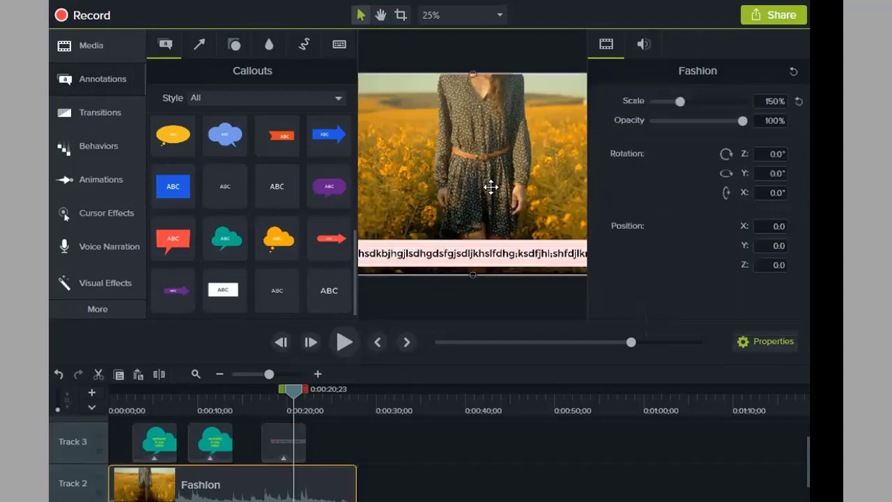
left_click(775, 344)
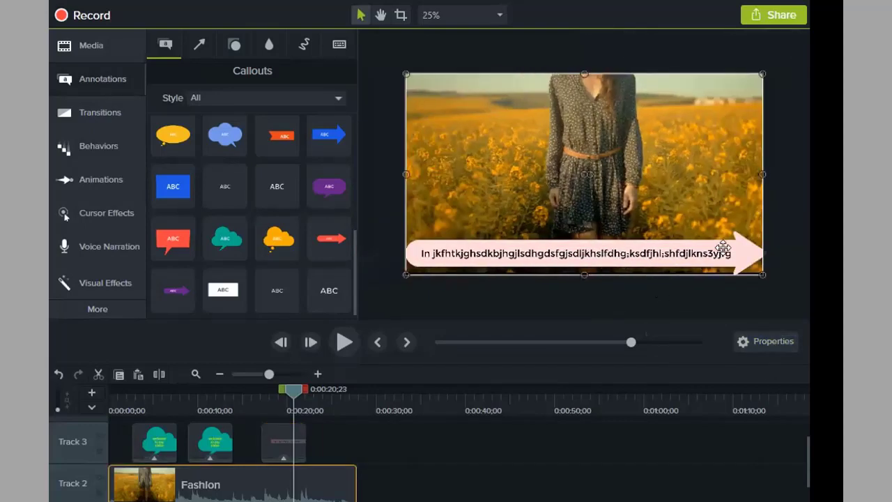
left_click(739, 250)
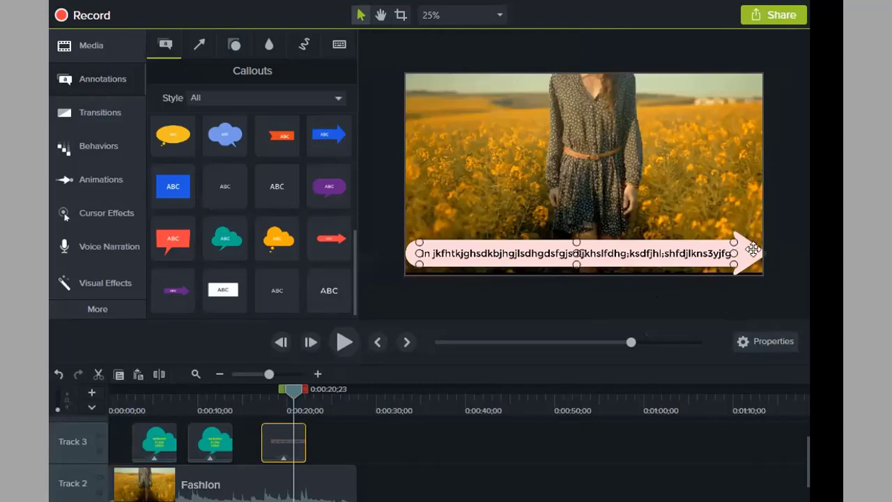
- Change the pink arrow callout's shape to Text Rectangle
left_click(766, 343)
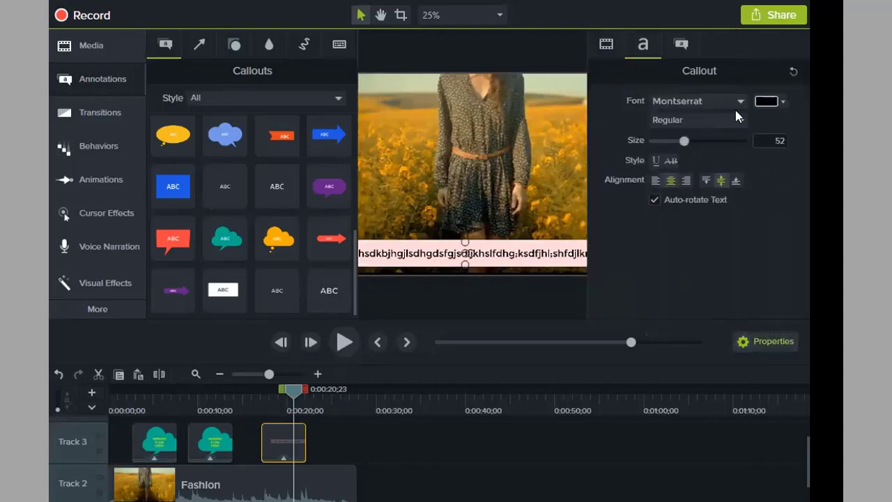
left_click(682, 44)
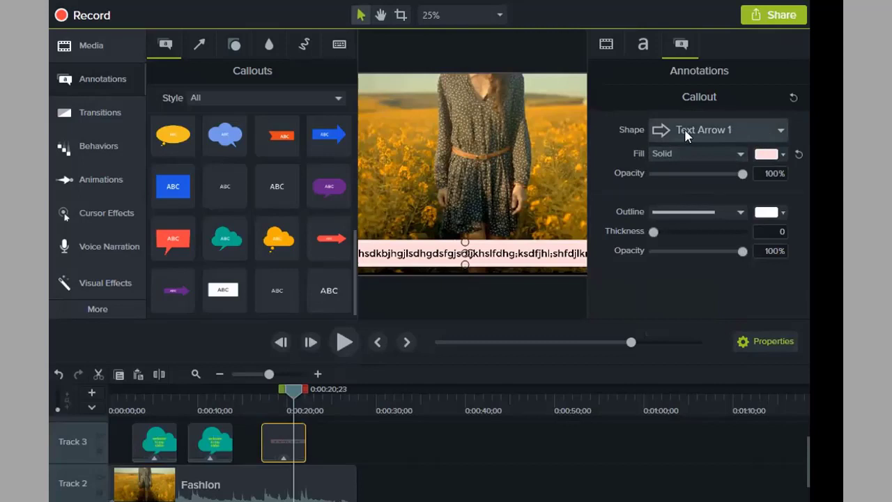
left_click(780, 133)
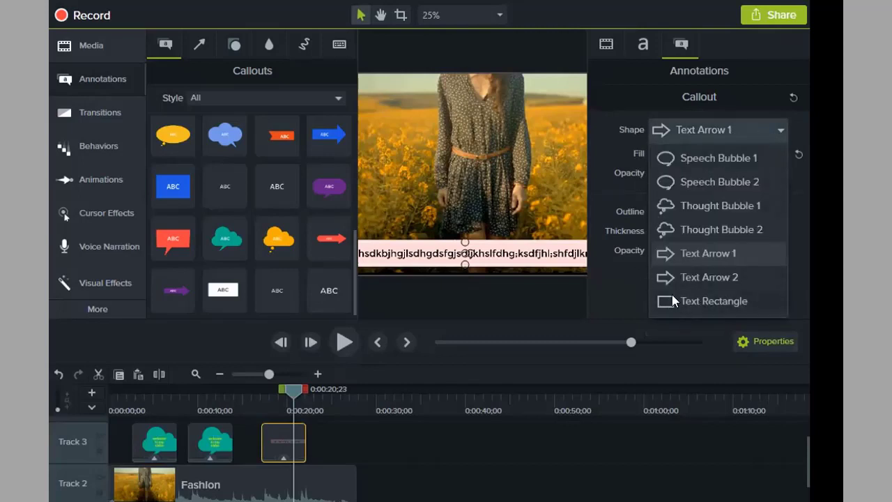
left_click(711, 301)
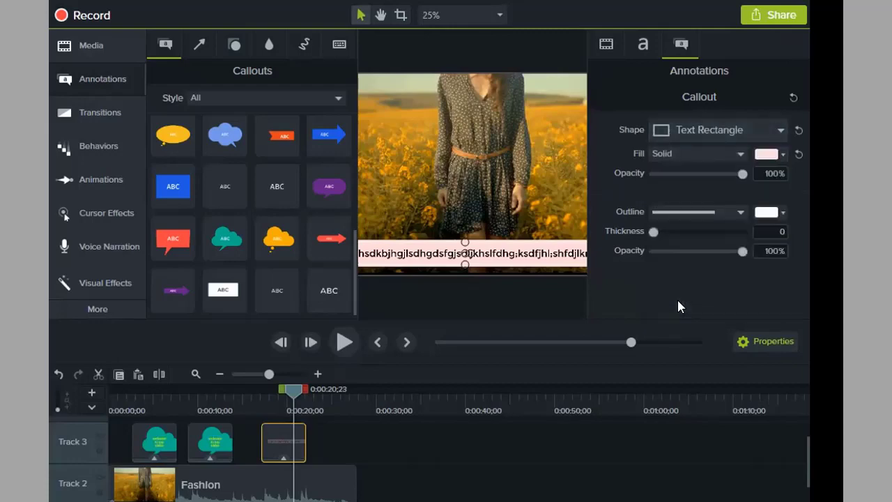
left_click(761, 343)
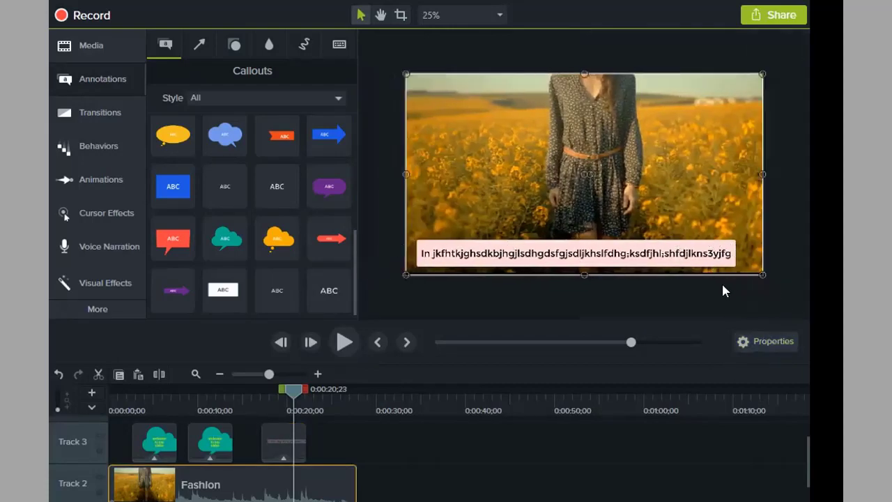
left_click(708, 249)
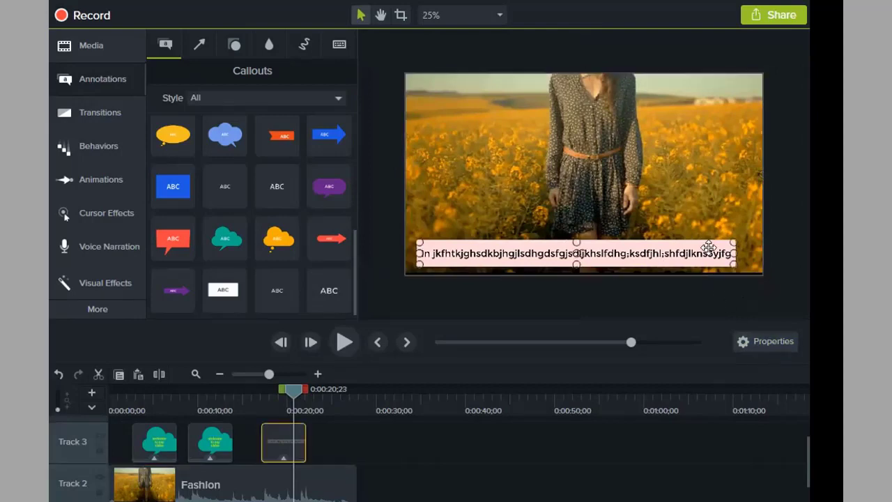
- Set the fill opacity of the rectangle callout to 83%
left_click(779, 347)
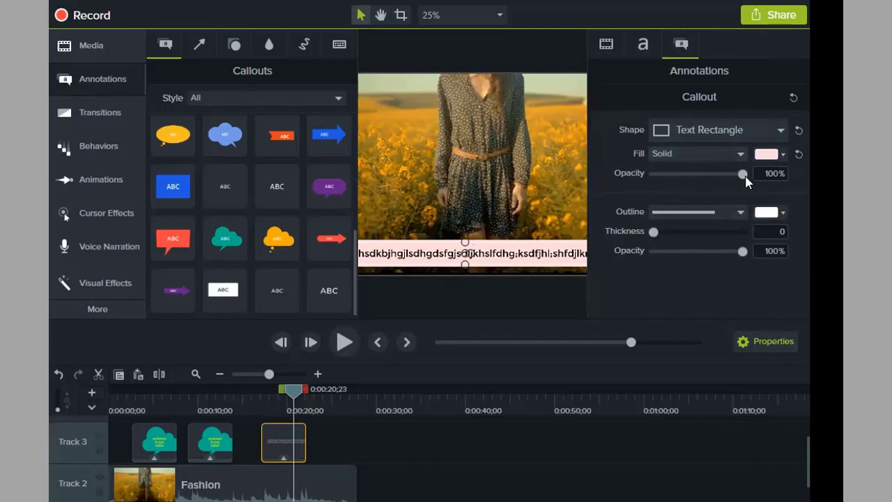
mouse_move(742, 174)
left_mouse_down()
mouse_move(644, 181)
mouse_move(729, 179)
left_mouse_up()
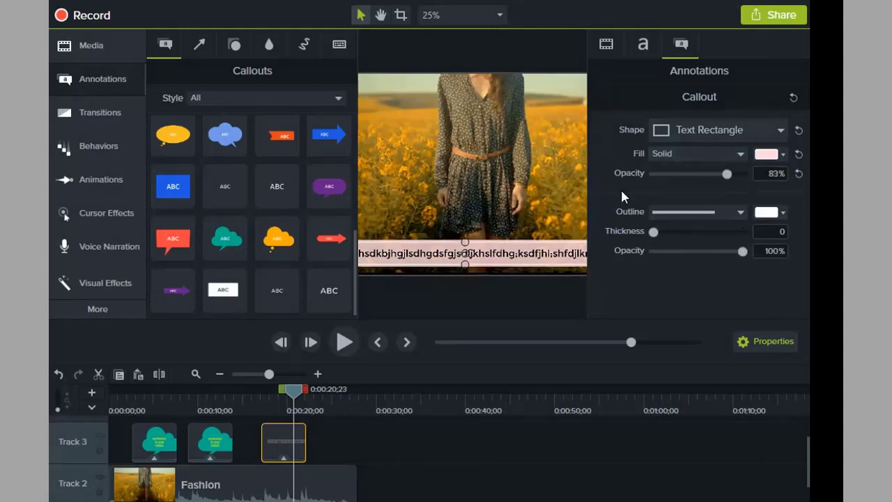
key("ctrl+minus")
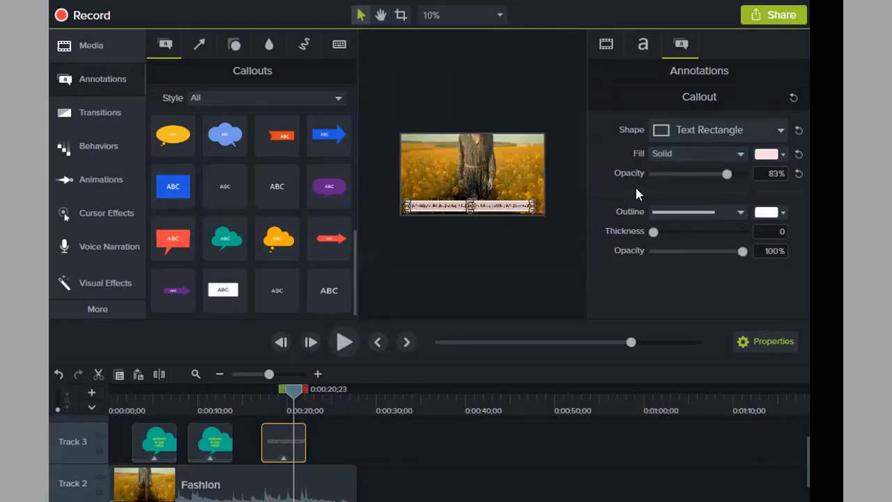
mouse_move(729, 176)
left_mouse_down()
mouse_move(662, 174)
mouse_move(758, 177)
mouse_move(730, 172)
left_mouse_up()
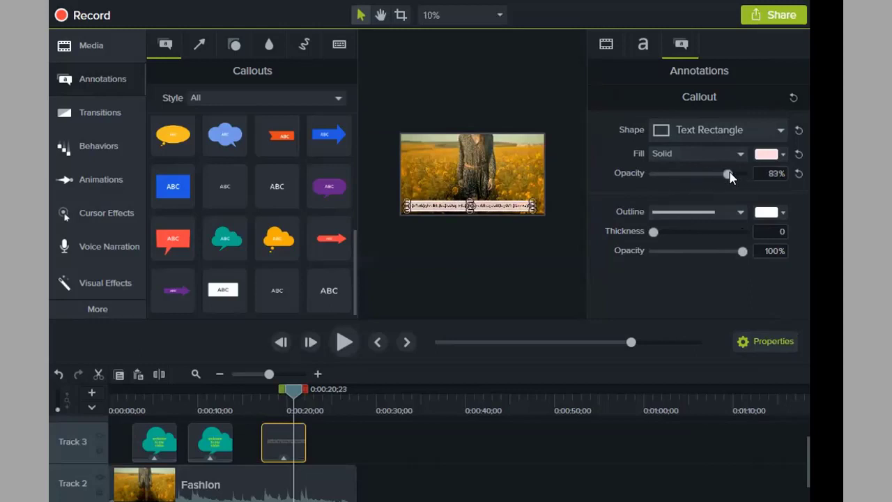
- Set the rectangle callout's outline colour to orange and its outline opacity to 100%
left_click(769, 212)
left_click_drag(689, 280, 756, 342)
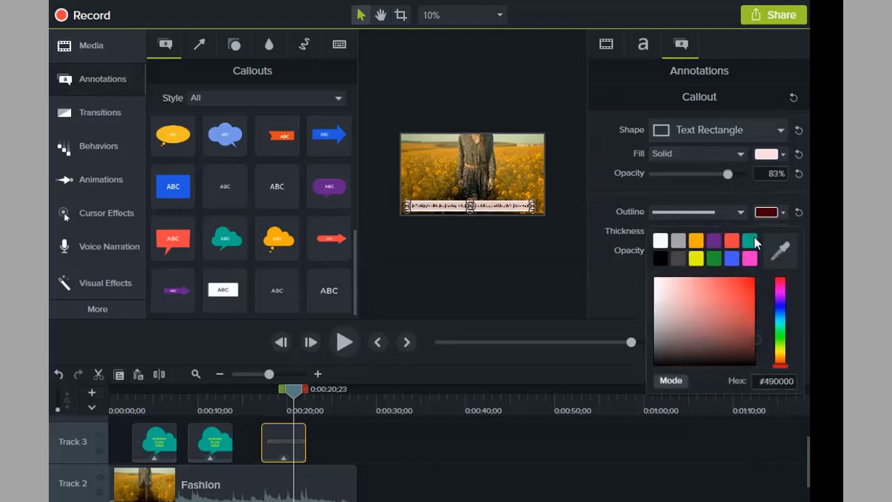
left_click(731, 240)
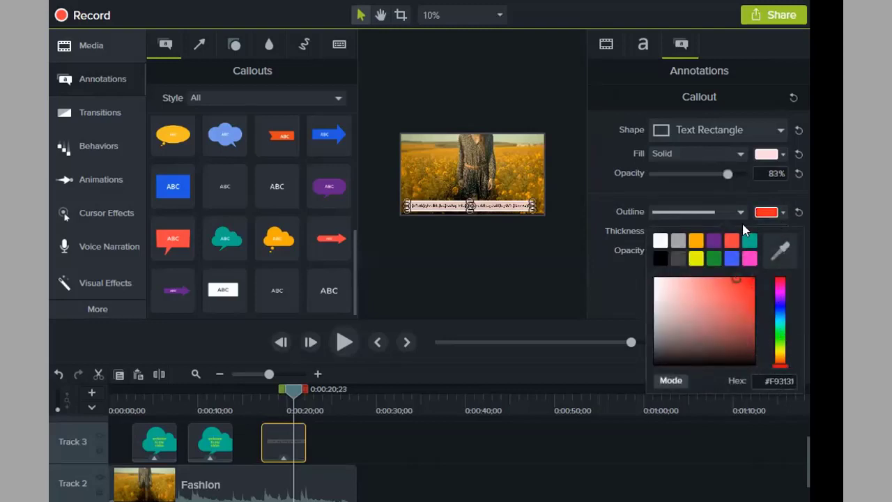
left_click(696, 241)
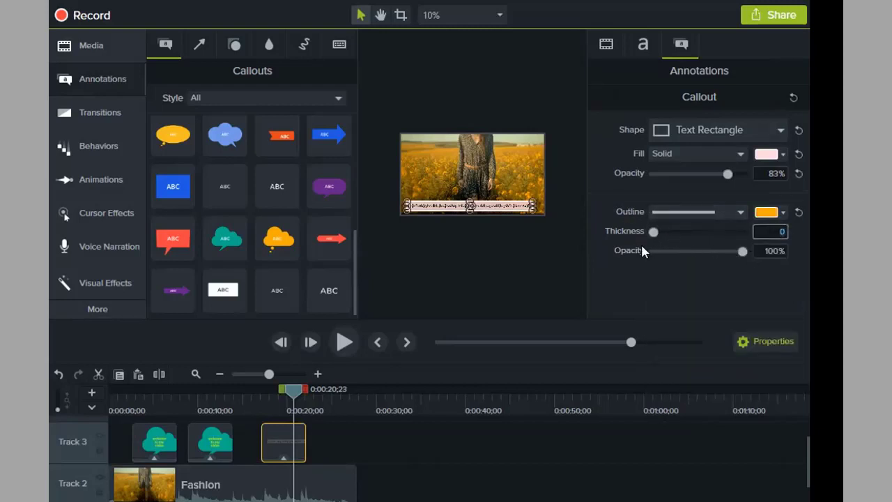
left_click_drag(741, 251, 775, 252)
scroll(529, 207, "up", 1)
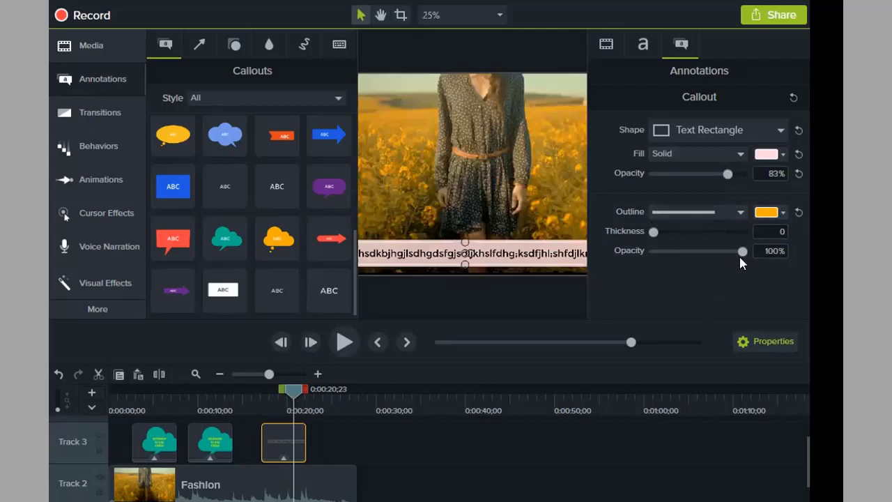
left_click_drag(739, 249, 782, 252)
left_click(646, 43)
left_click(605, 46)
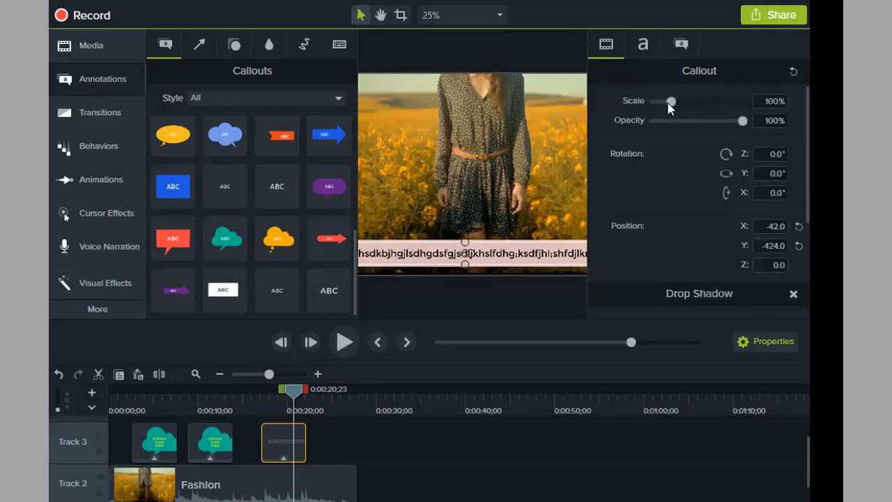
left_click(740, 336)
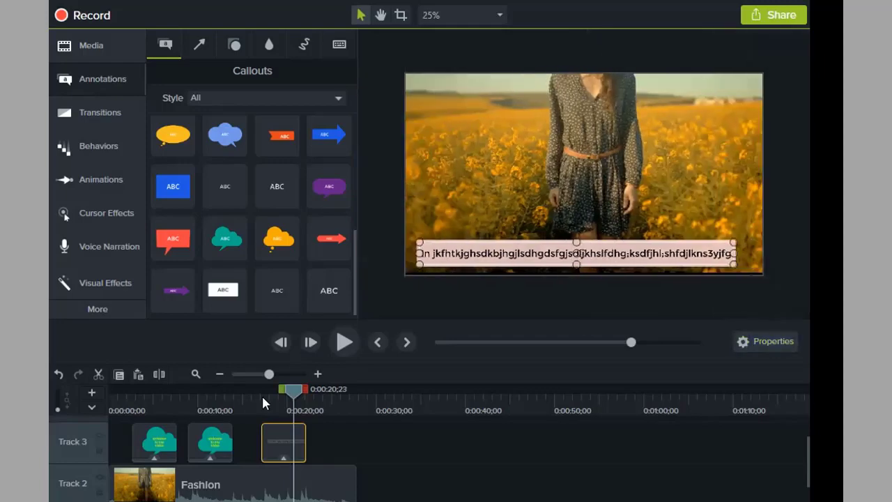
- Play the video from the start to about 11 seconds to preview the cloud callouts
left_click_drag(262, 394, 56, 394)
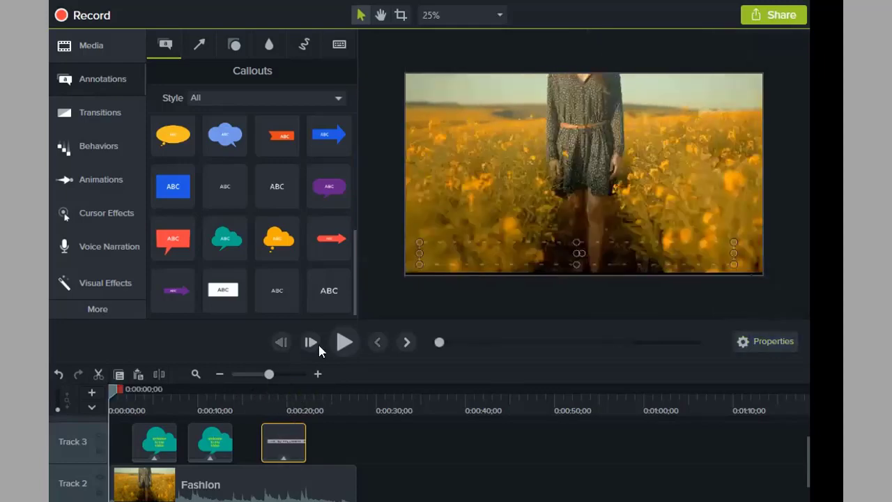
left_click(345, 342)
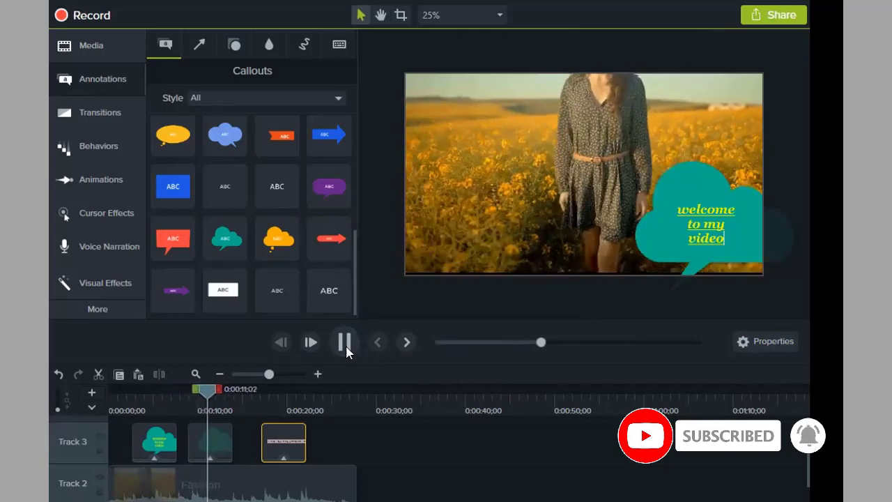
left_click(344, 341)
- Set the playhead to 0:00:05;16 and move the first cloud callout lower in the video frame
left_click_drag(212, 388, 158, 414)
left_click_drag(560, 140, 576, 211)
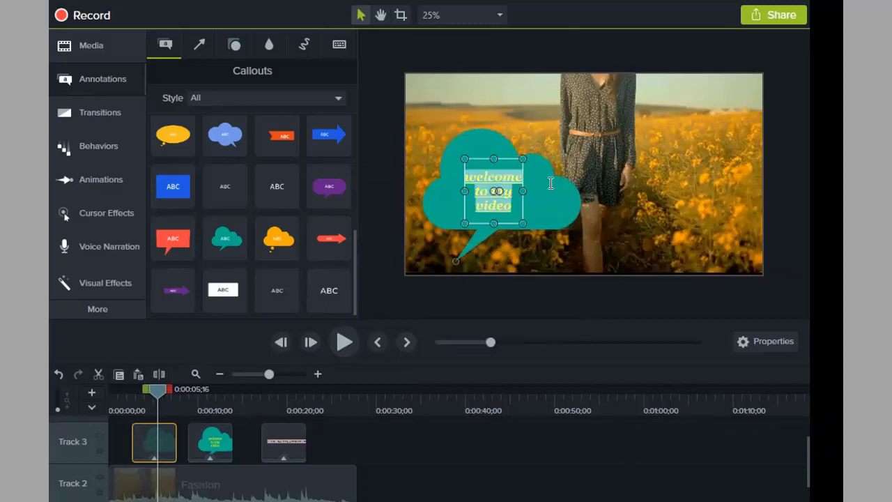
left_click(550, 159)
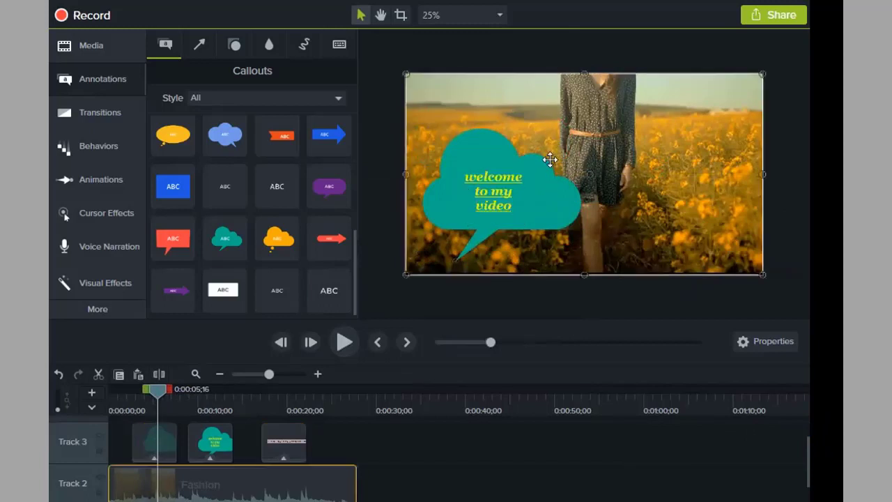
- Cut the first cloud callout
left_click(535, 191)
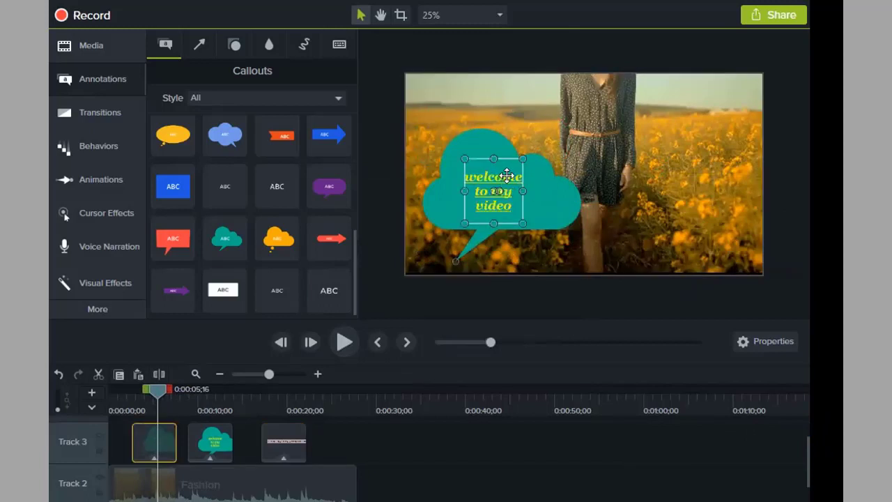
double_click(503, 190)
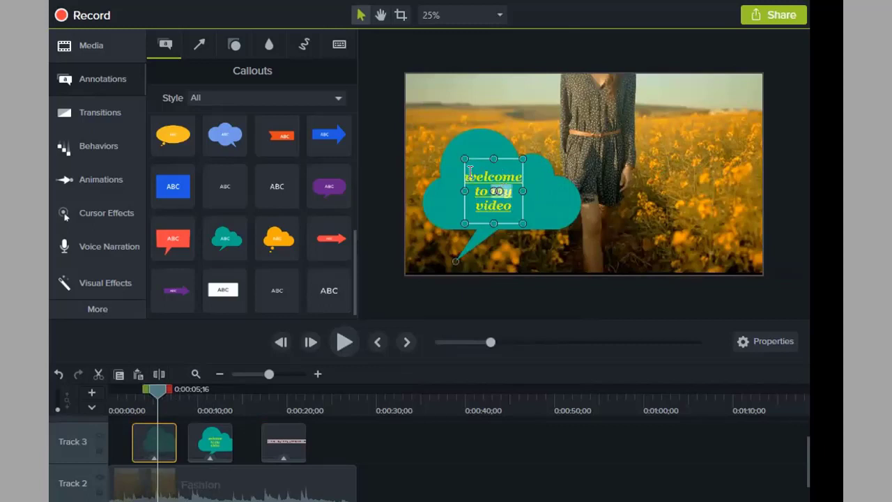
key("ctrl+a")
right_click(491, 185)
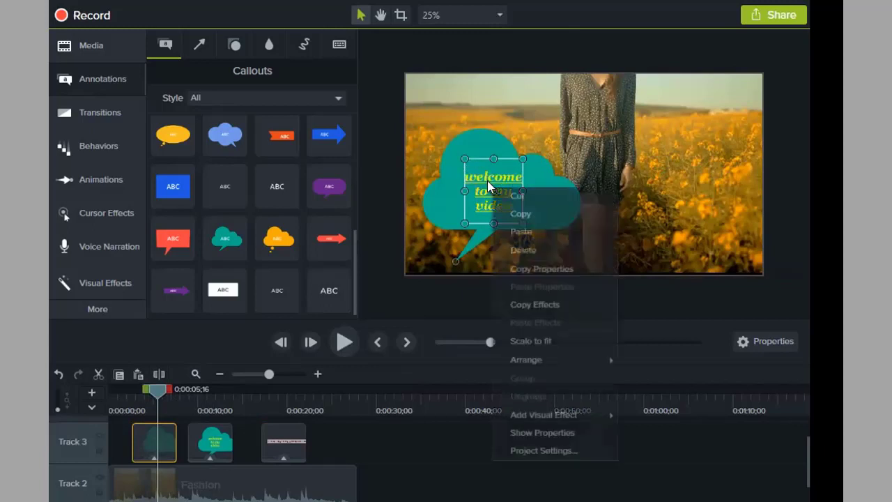
left_click(533, 199)
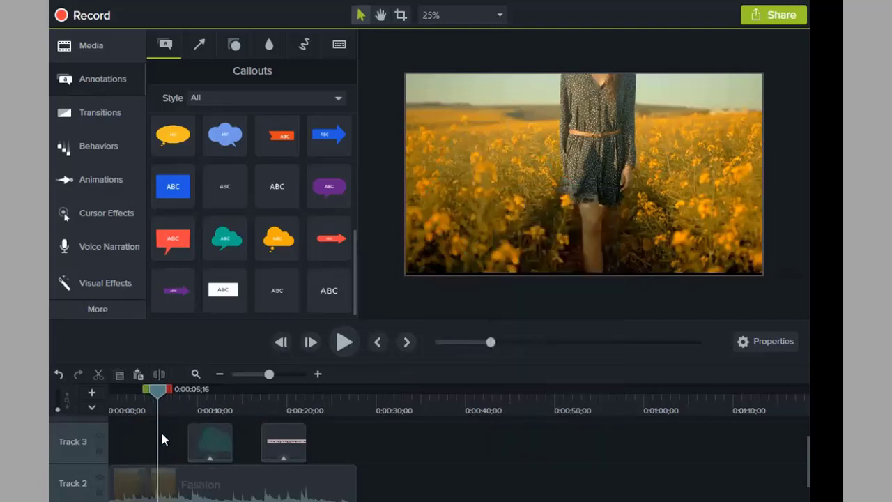
key("ctrl+z")
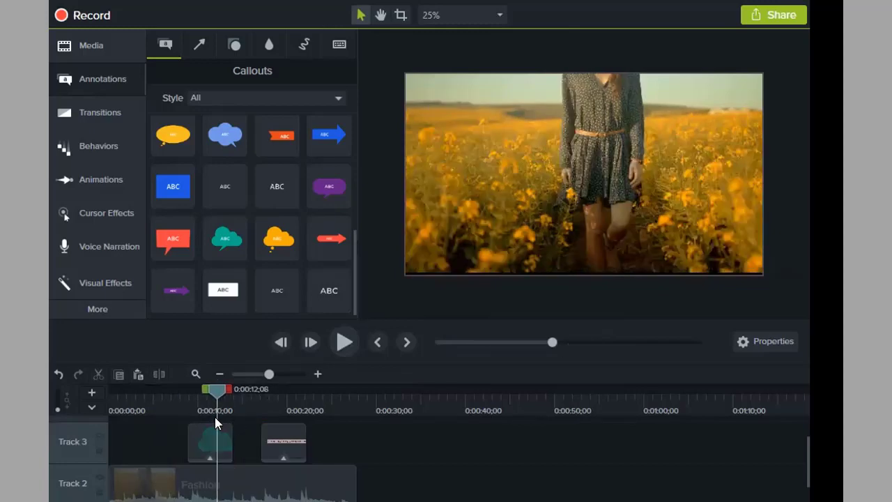
- Copy the second cloud callout at 0:00:12;06
left_click(213, 431)
left_click(214, 395)
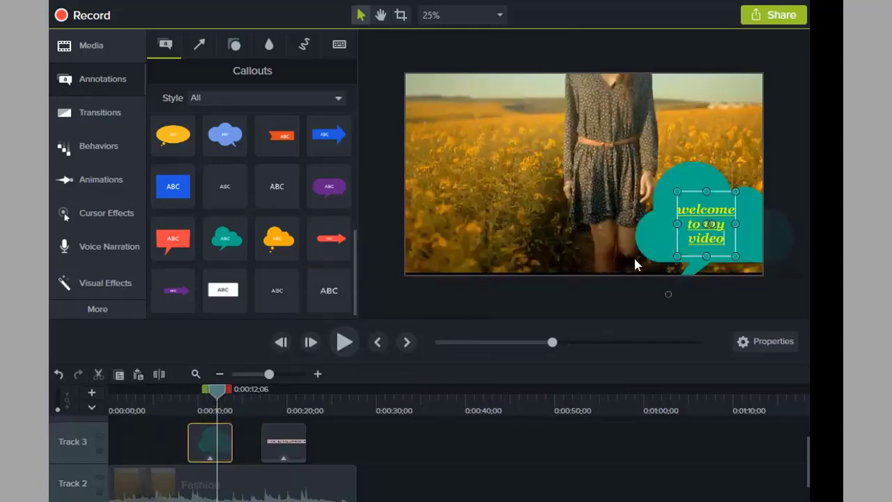
double_click(682, 209)
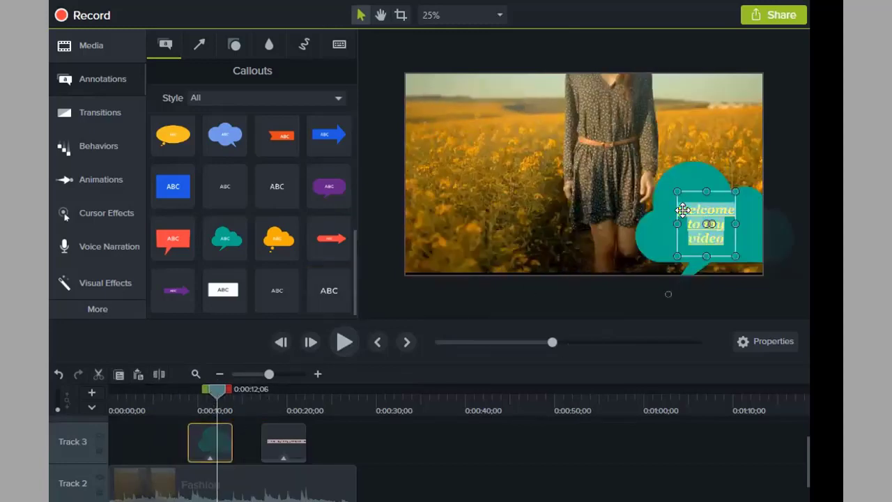
right_click(690, 213)
left_click(588, 244)
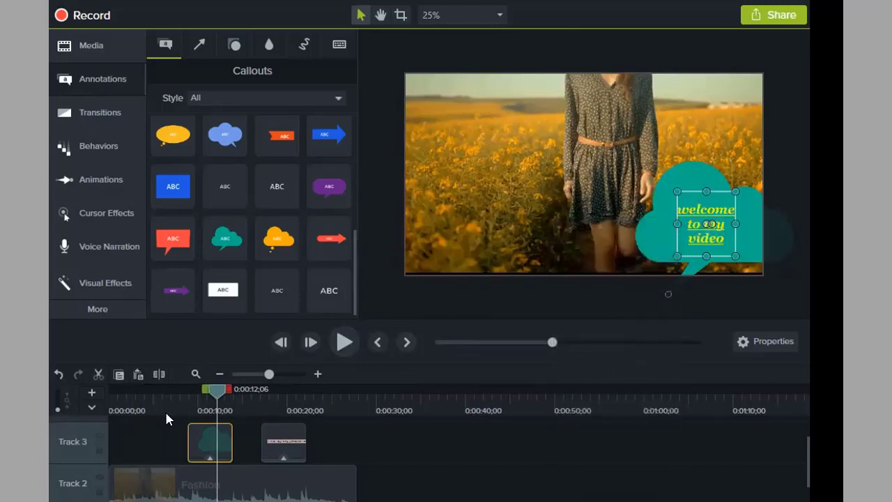
- Set the playhead to 0:00:03;06 and undo the cut and the move of the first cloud callout
left_click_drag(212, 385, 135, 390)
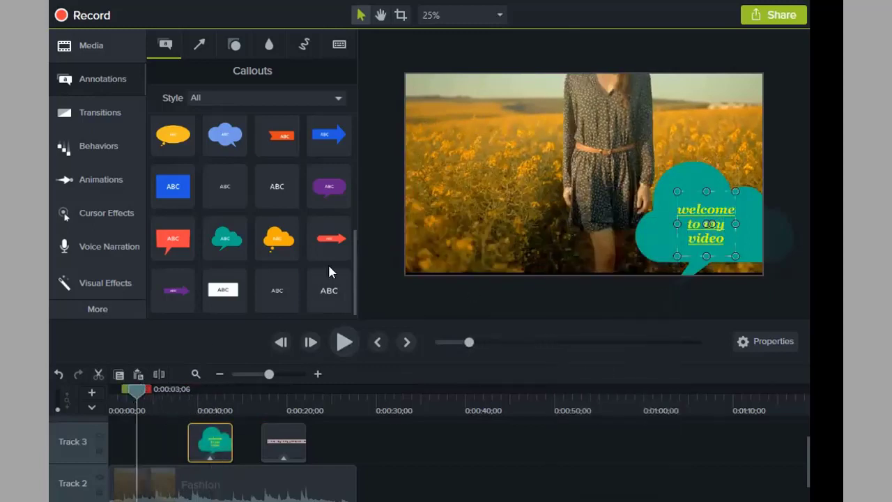
key("ctrl+v")
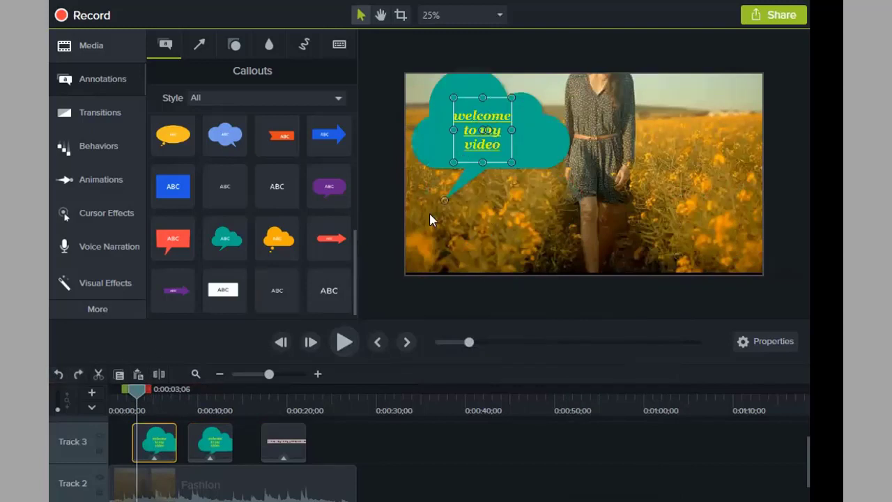
- Delete the first cloud callout from Track 3
left_click(150, 440)
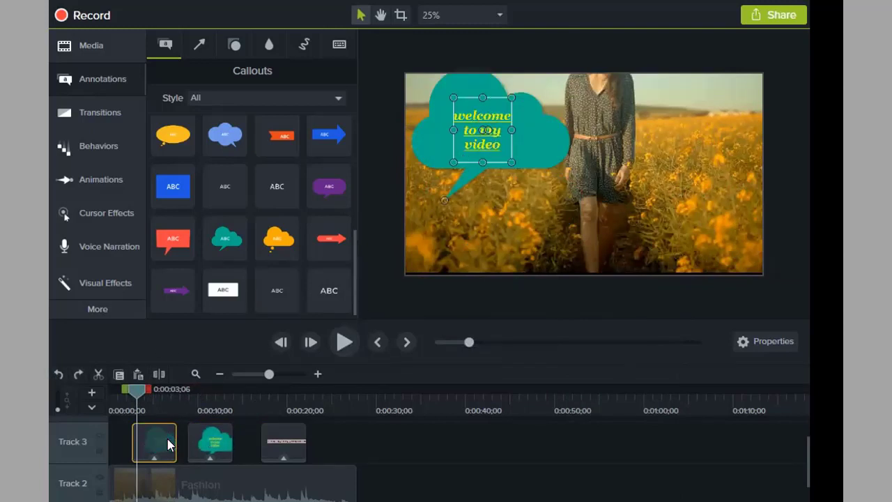
right_click(169, 442)
left_click(224, 177)
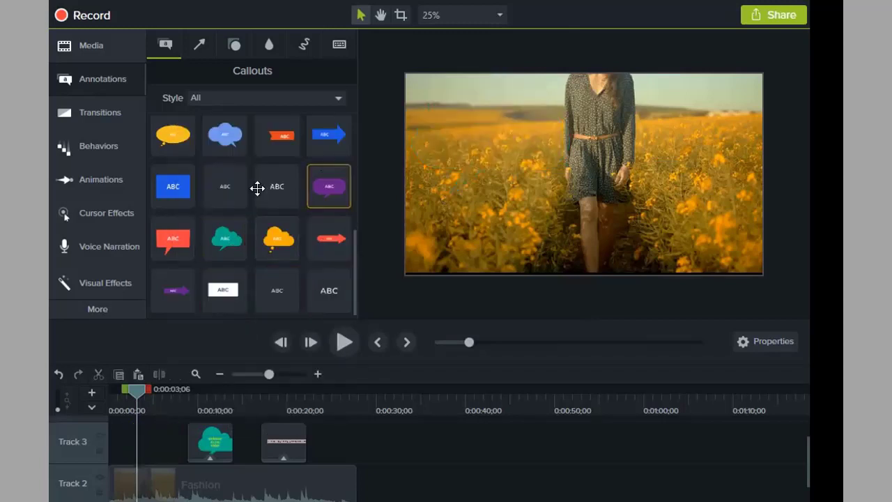
- Add the dark blue oval speech bubble callout to Track 3, starting at 0:00:03;06
scroll(232, 146, "up", 3)
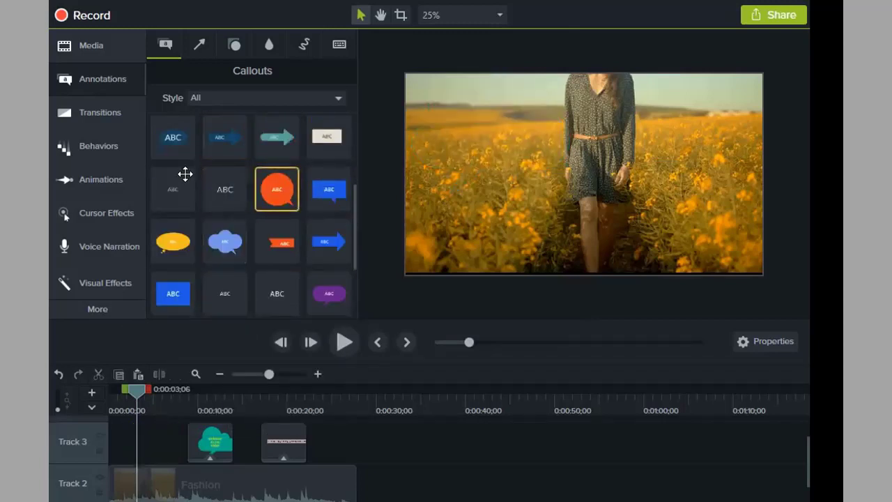
scroll(202, 170, "up", 1)
scroll(223, 174, "up", 1)
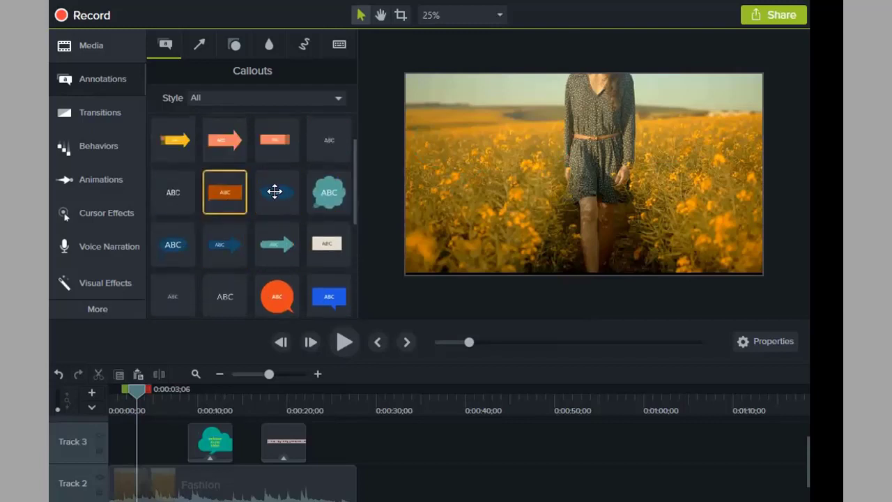
left_click_drag(154, 446, 125, 453)
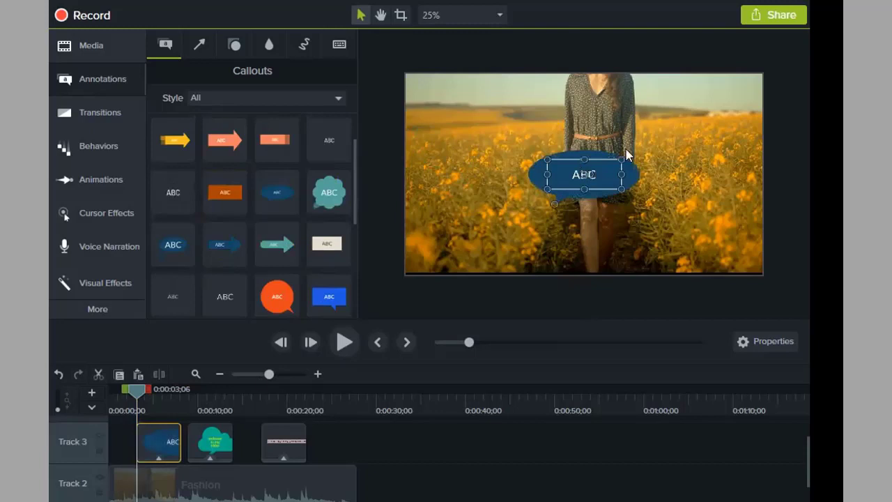
- Paste the copied cloud callout at the playhead and delete the pasted copy from Track 4
left_click(593, 188)
left_click(590, 174)
double_click(590, 173)
right_click(598, 179)
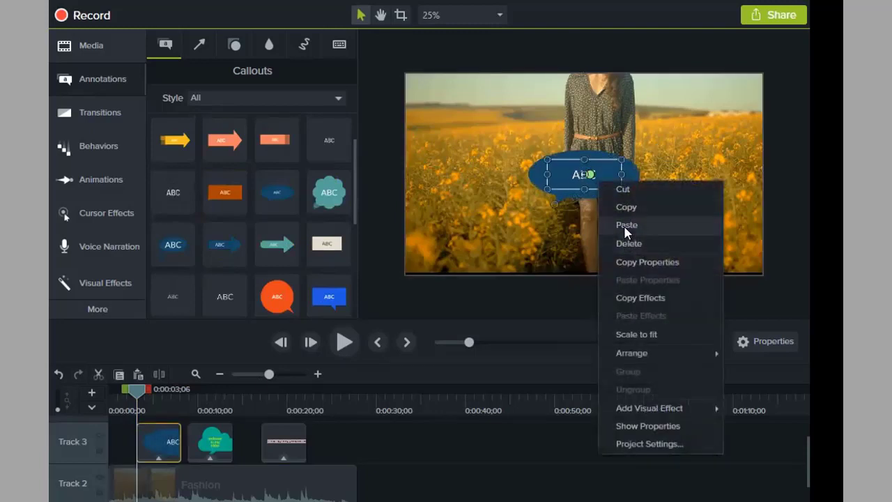
left_click(624, 224)
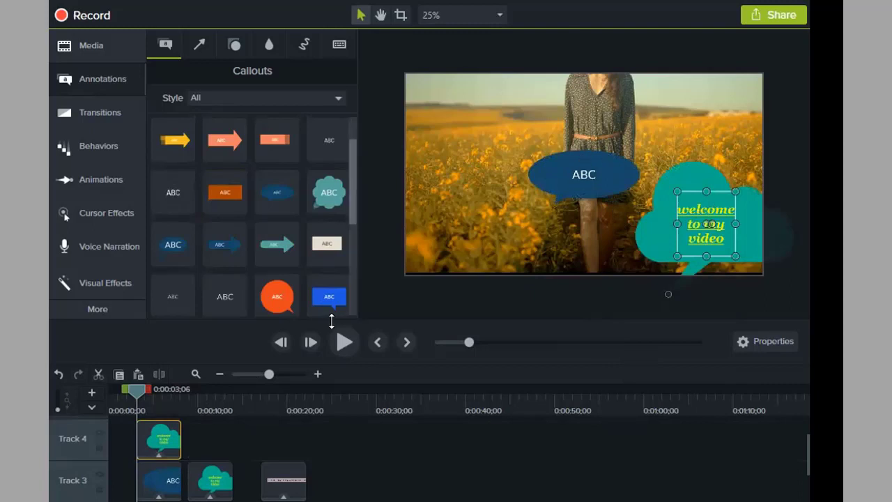
right_click(167, 436)
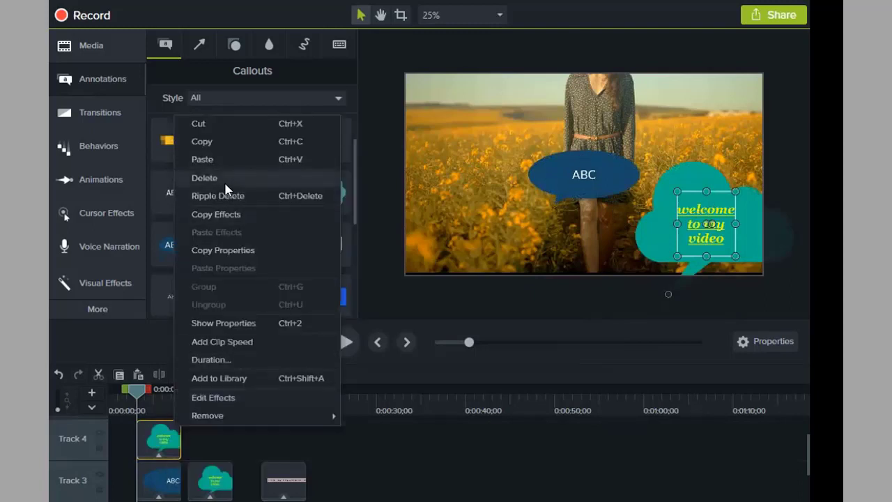
left_click(225, 183)
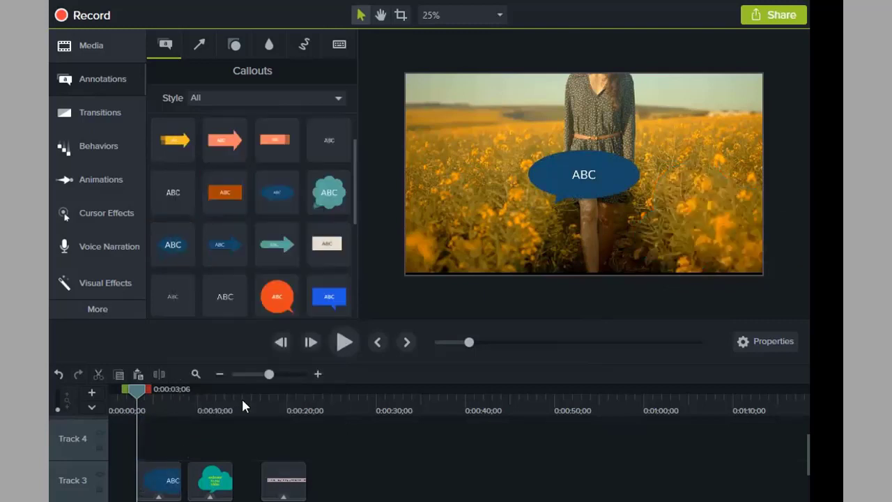
- Replace the blue callout's text with "ytkitkfykfgk"
scroll(224, 465, "down", 1)
left_click(593, 174)
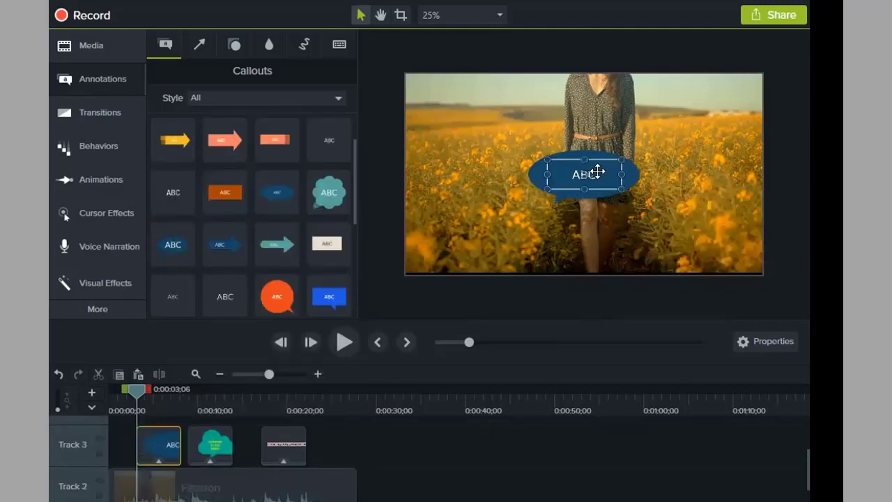
double_click(593, 174)
type("ytkitkfykfgk")
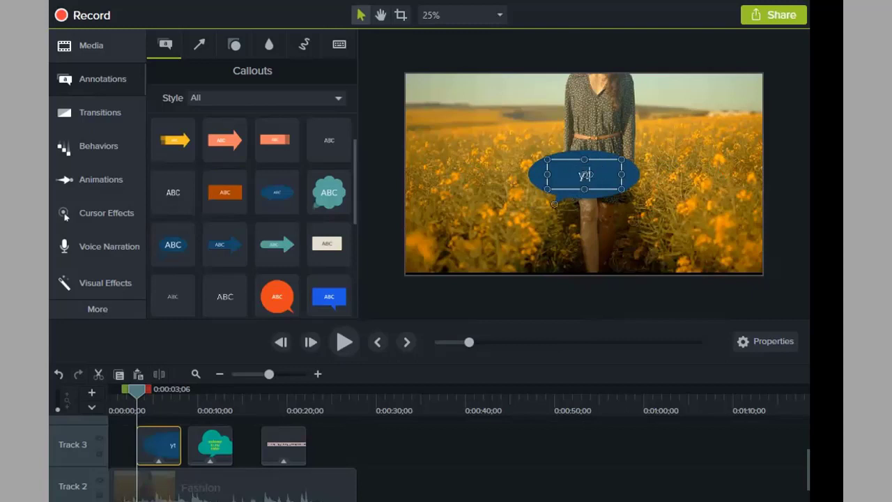
left_click(659, 200)
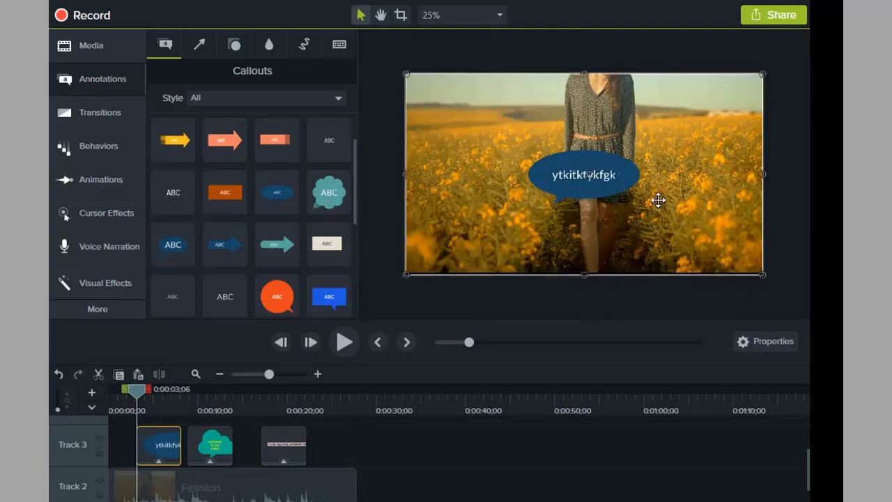
- Set the blue callout's text to the Lucida Fax font in Bold and underline it
double_click(592, 175)
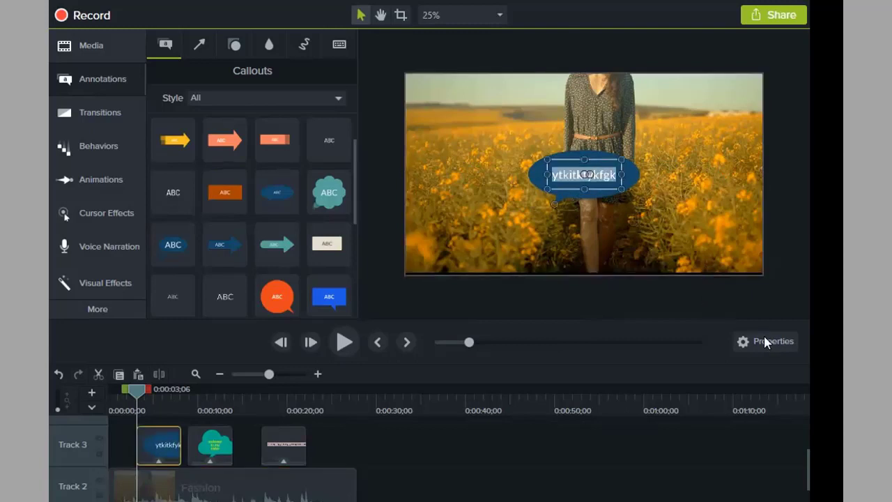
left_click(764, 341)
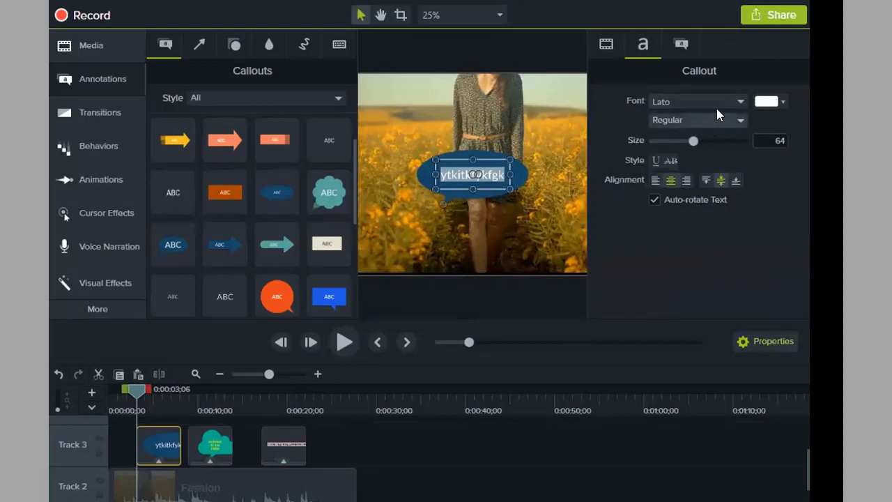
left_click(730, 99)
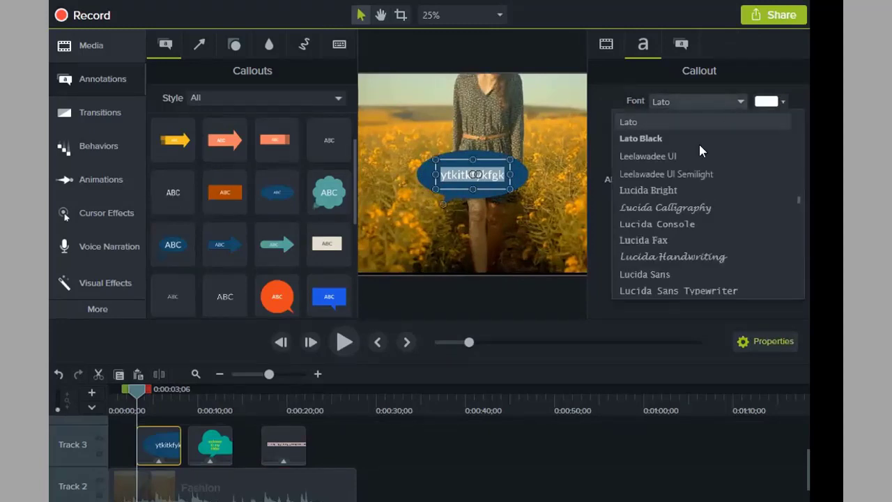
left_click(656, 244)
left_click(727, 117)
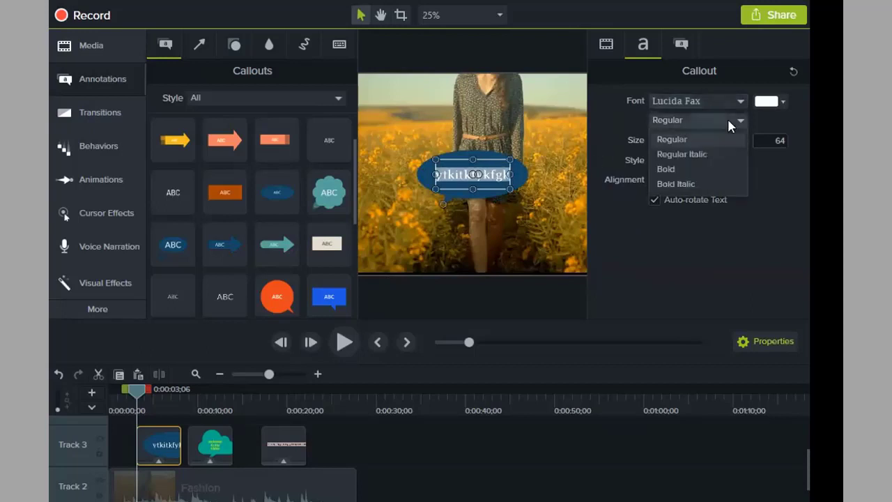
left_click(669, 170)
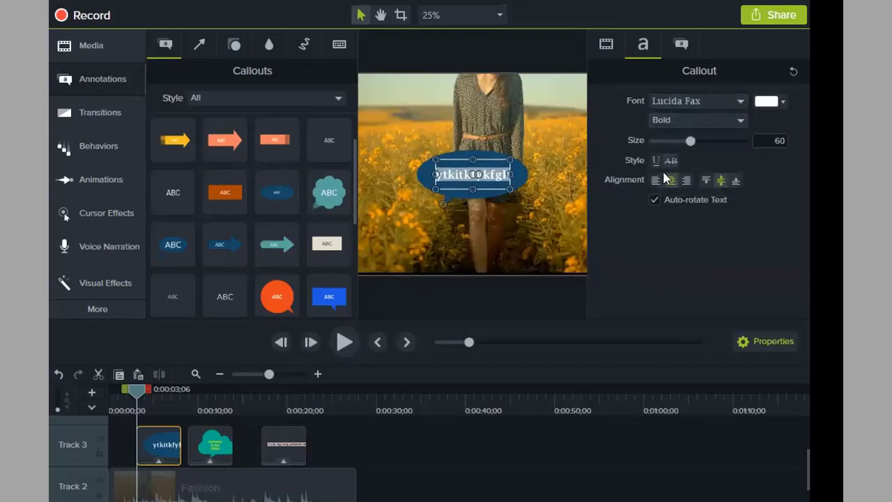
left_click(655, 161)
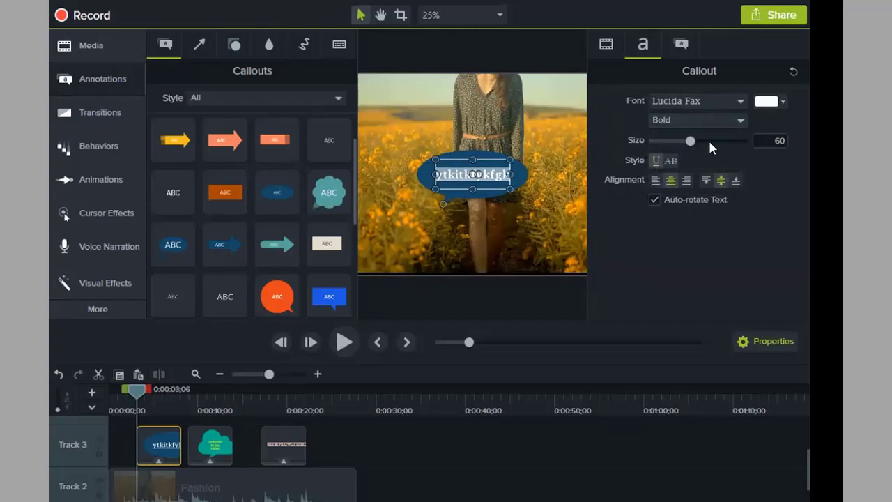
- Colour the blue callout's text yellow and set its size to 81
left_click(777, 102)
left_click(696, 147)
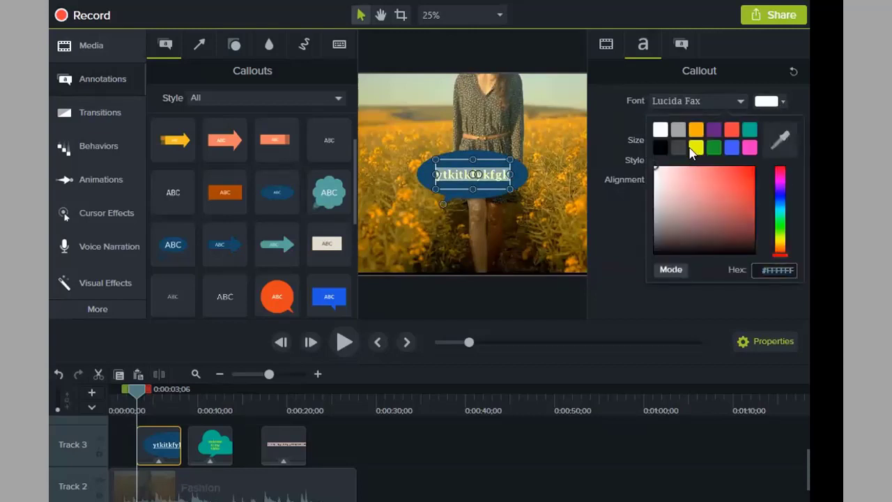
left_click(517, 166)
left_click(496, 174)
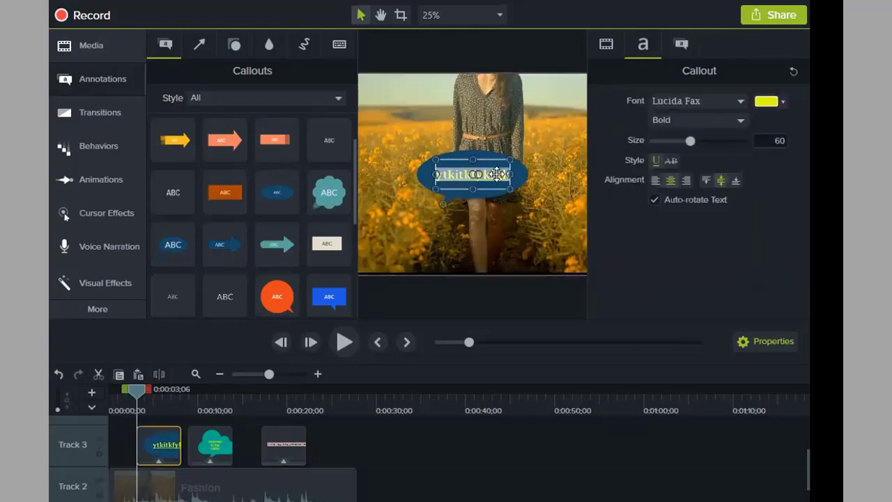
left_click_drag(693, 144, 709, 146)
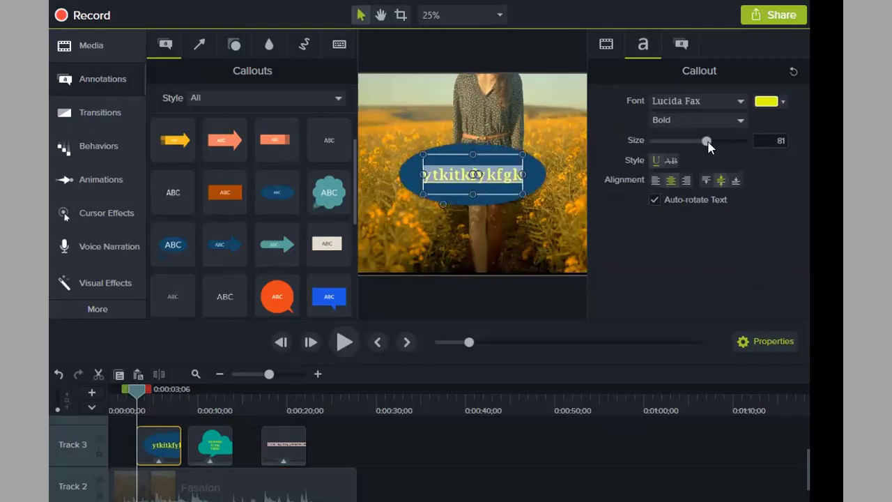
- Move the blue callout to the upper-left corner of the video frame
left_click(553, 124)
left_click(746, 340)
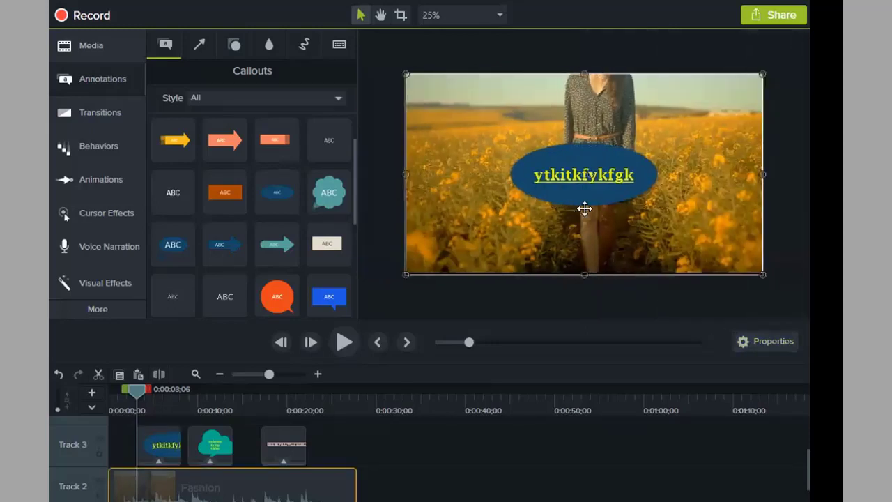
left_click_drag(623, 163, 519, 104)
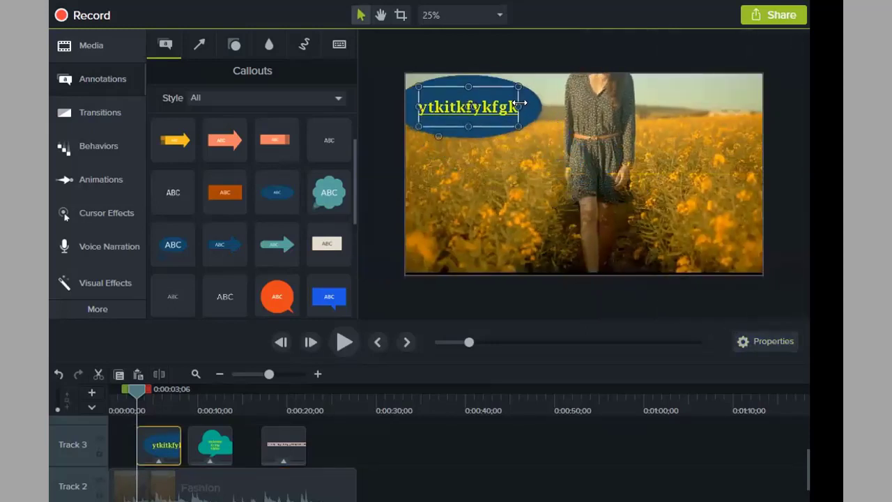
- Delete the green cloud callout from Track 3
left_click(679, 172)
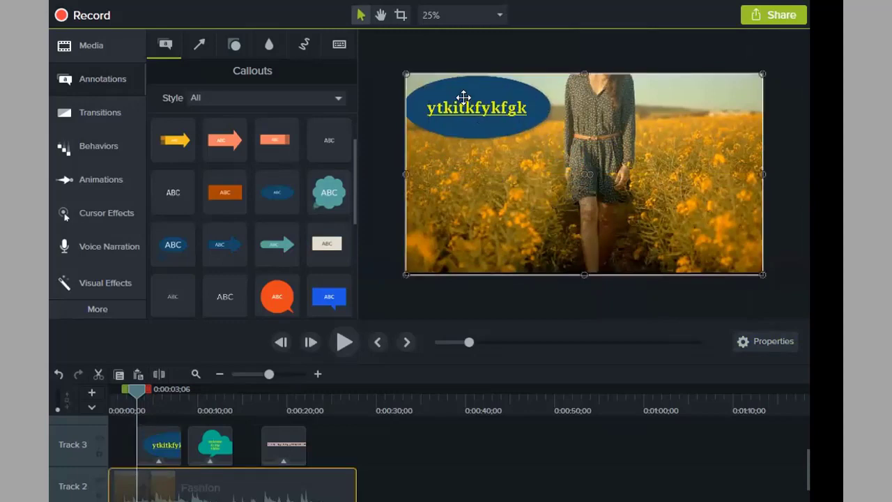
right_click(216, 441)
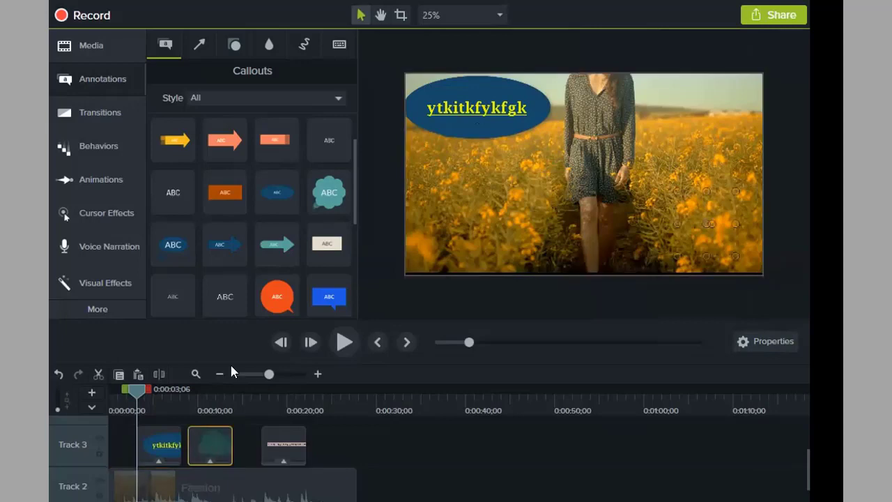
left_click(265, 185)
- Duplicate the blue callout into the gap before the pink text-bar callout on Track 3 and play the timeline from the start
right_click(157, 452)
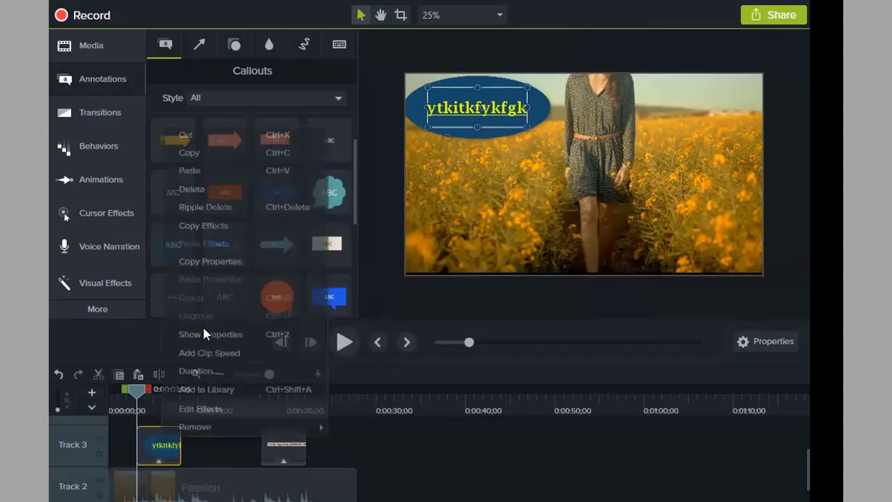
left_click(209, 145)
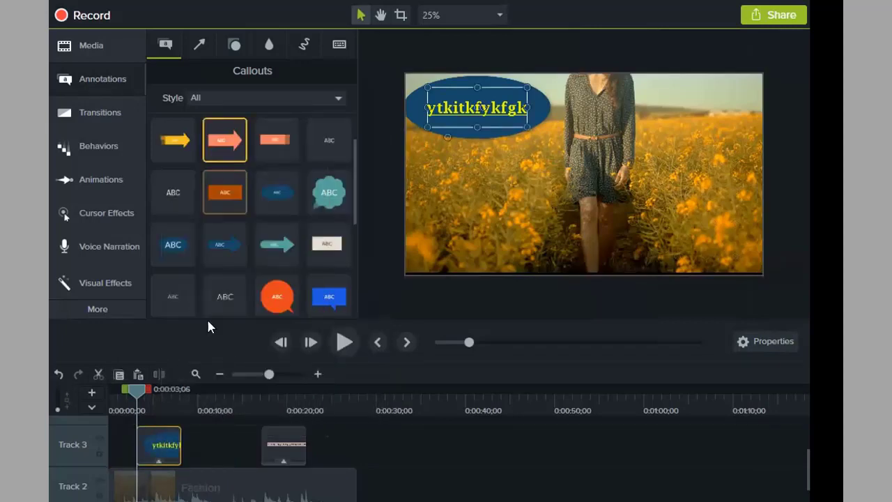
right_click(208, 435)
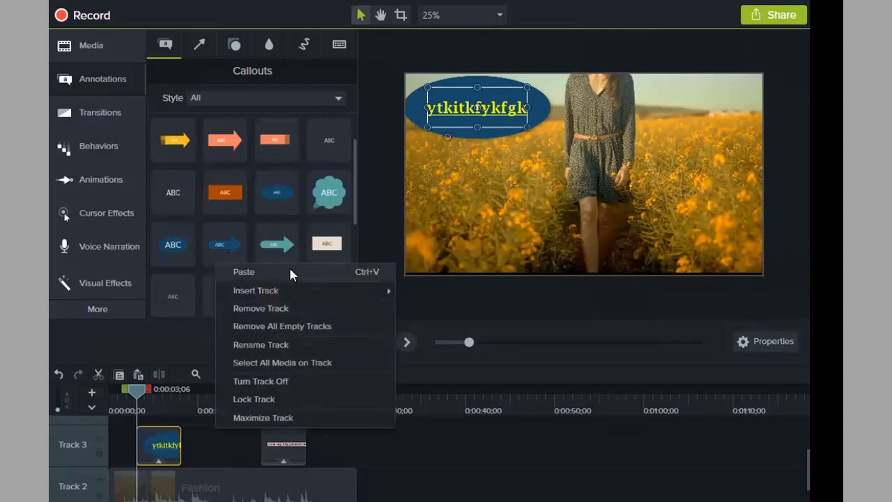
left_click(288, 267)
left_click_drag(243, 450, 226, 456)
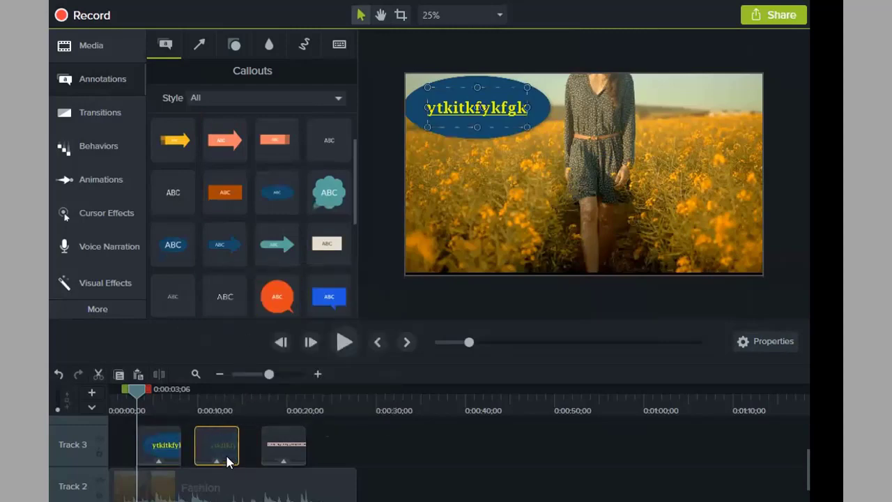
left_click_drag(139, 393, 87, 407)
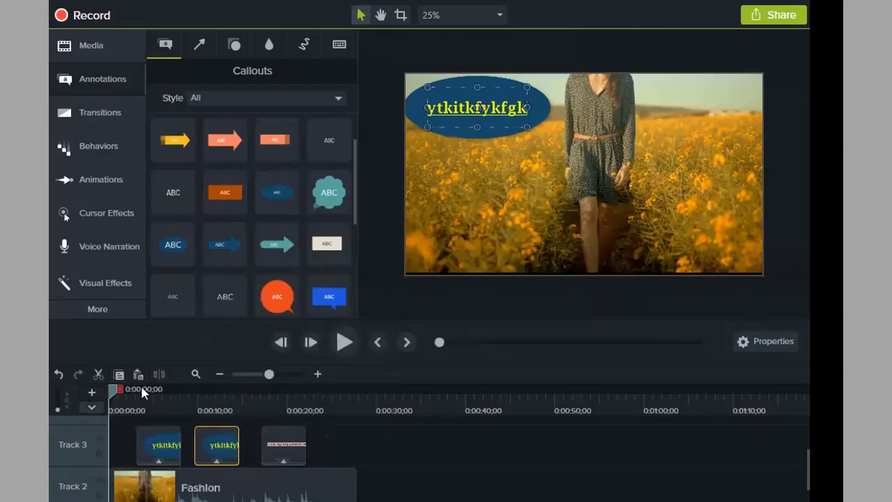
left_click(356, 343)
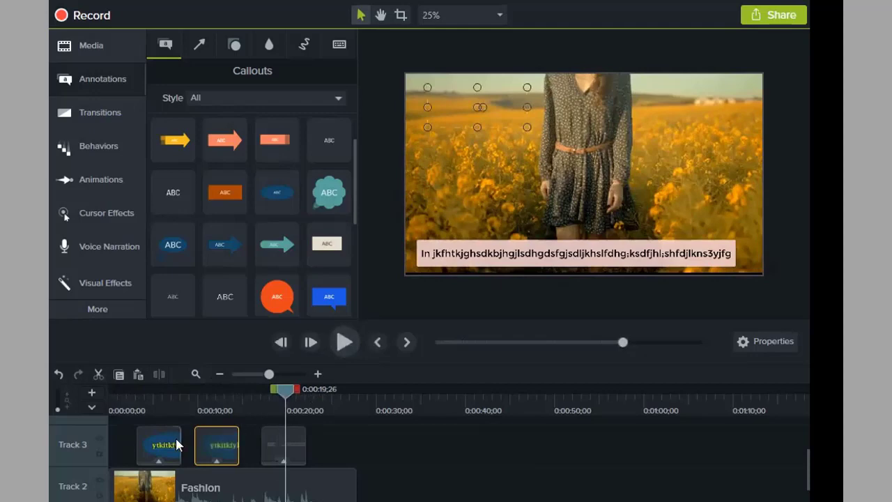
- Shift both blue callouts slightly earlier and stretch the pink text-bar callout from just after the second one to the Fashion clip's end
left_click_drag(176, 438, 191, 460)
left_click(196, 457)
left_click(296, 457)
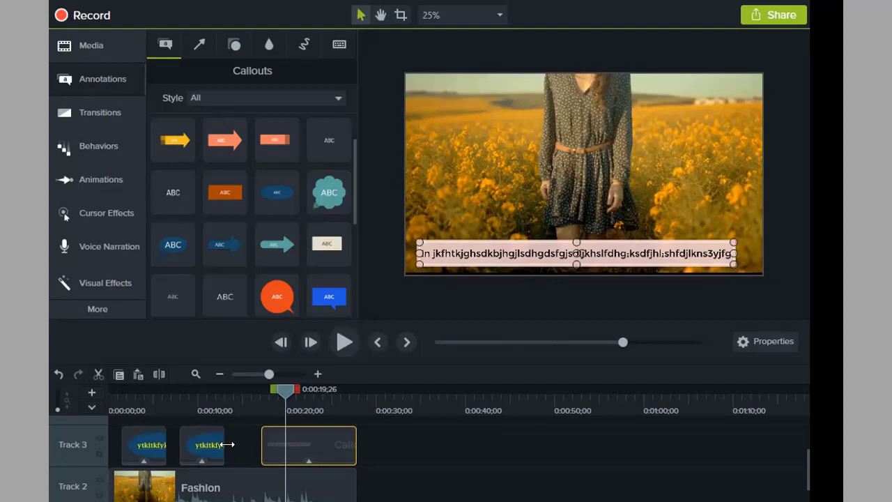
left_click_drag(227, 444, 228, 445)
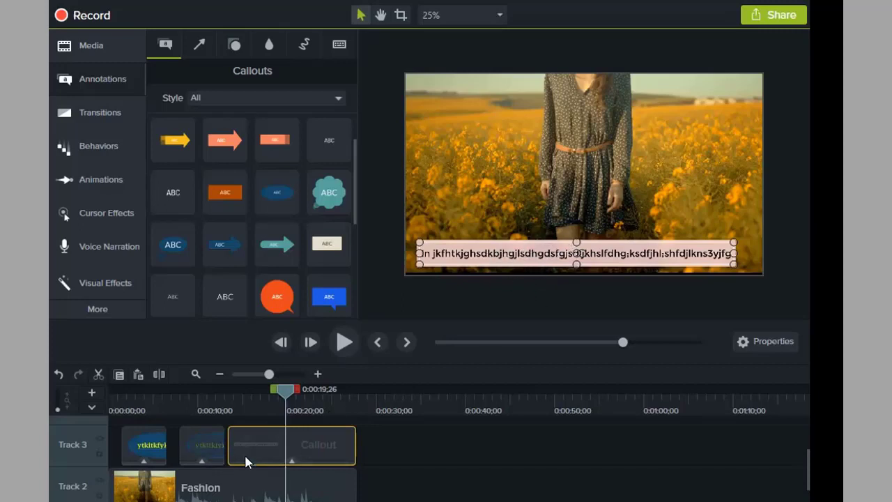
- Move both blue callouts up to Track 4 and extend the pink text-bar callout on Track 3 back to the timeline's start
scroll(290, 468, "up", 3)
scroll(234, 467, "down", 1)
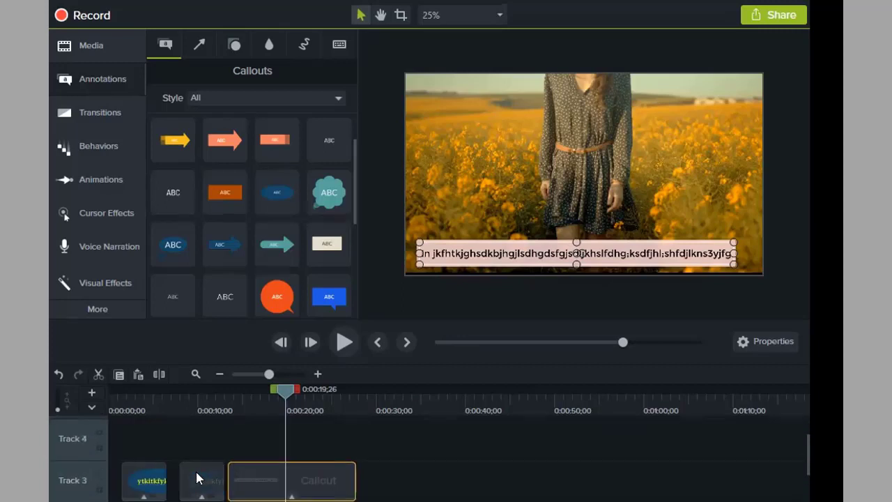
left_click_drag(199, 482, 249, 450)
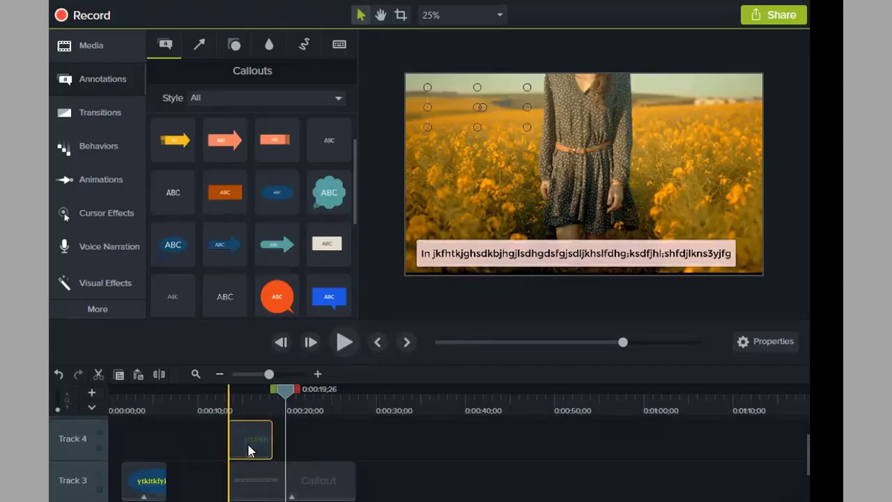
left_click(131, 484)
left_click_drag(148, 443, 150, 442)
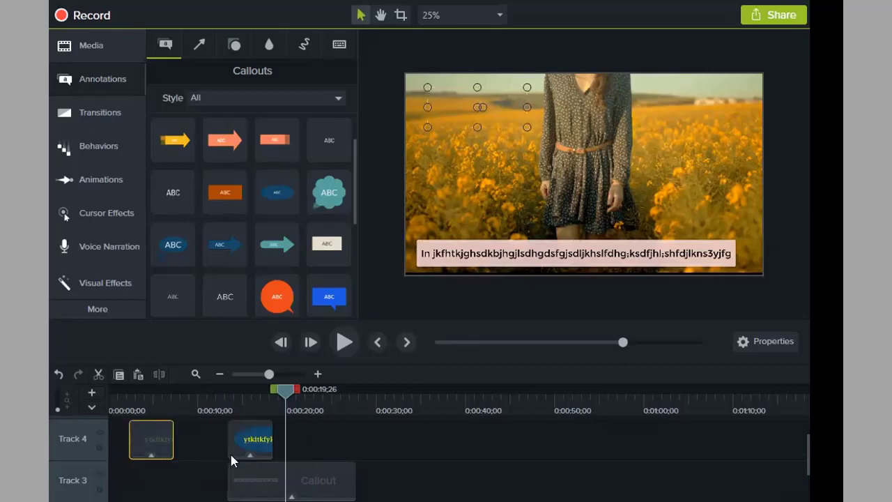
left_click(249, 482)
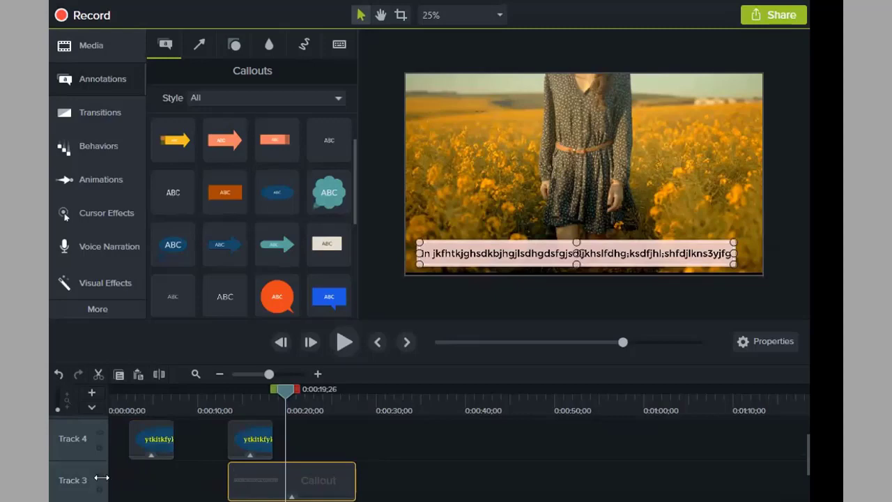
left_click_drag(102, 478, 102, 477)
- Play the timeline from the start to check the timing of the callouts on both tracks
left_click_drag(285, 397, 113, 408)
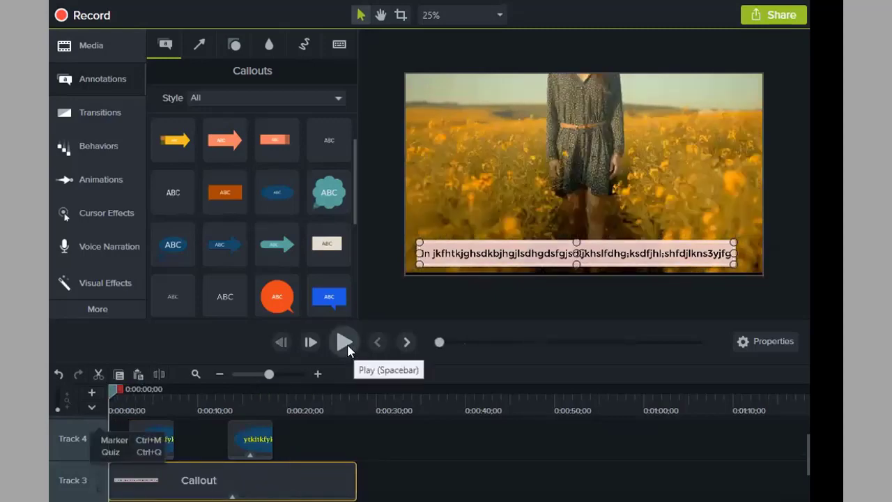
left_click(347, 346)
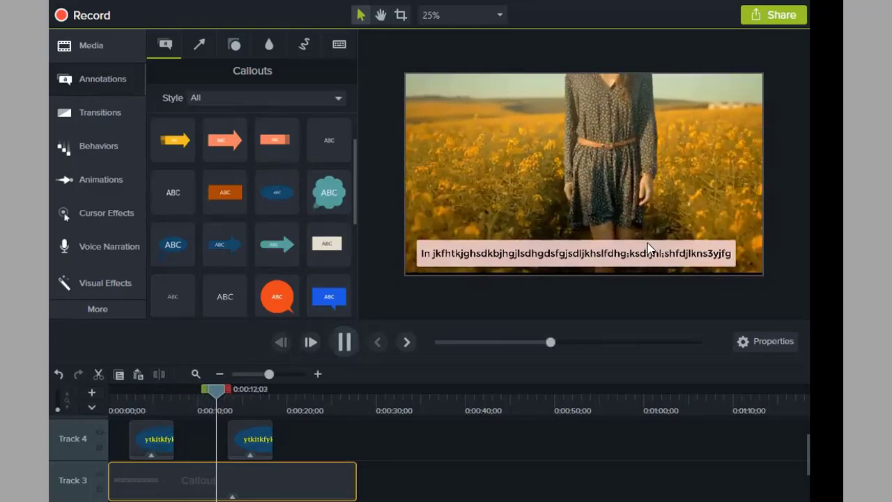
left_click(613, 255)
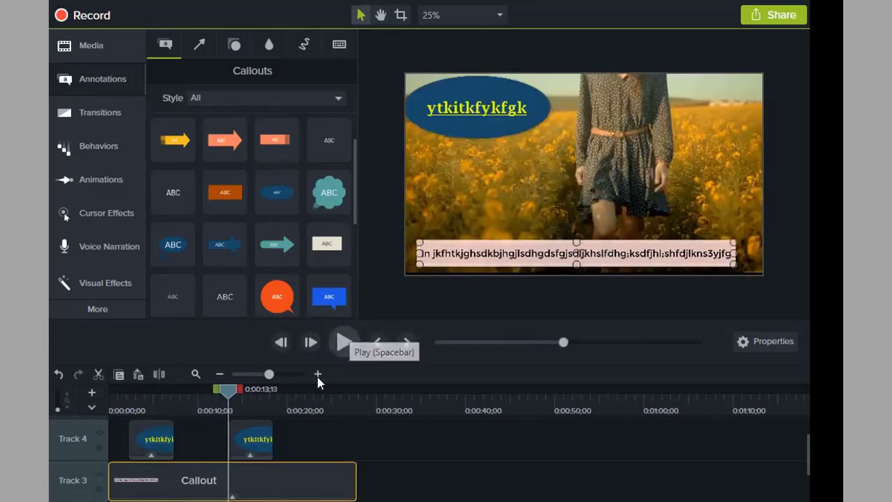
key("space")
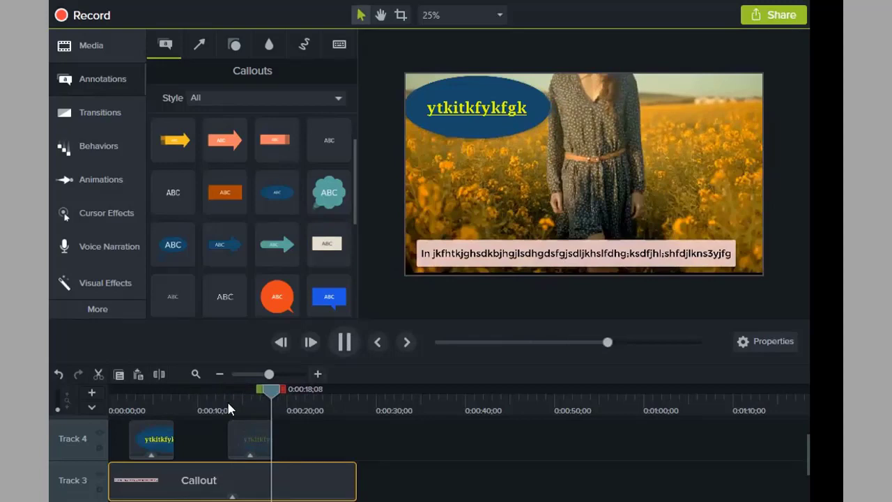
- Move the second blue callout earlier on Track 4 to about 9 seconds and place it in the video frame's upper-right corner
left_click(148, 407)
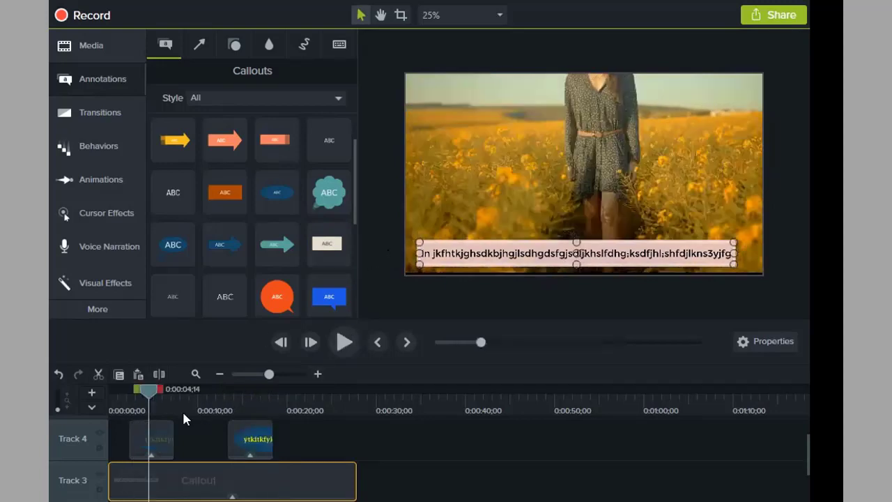
left_click_drag(249, 436, 218, 441)
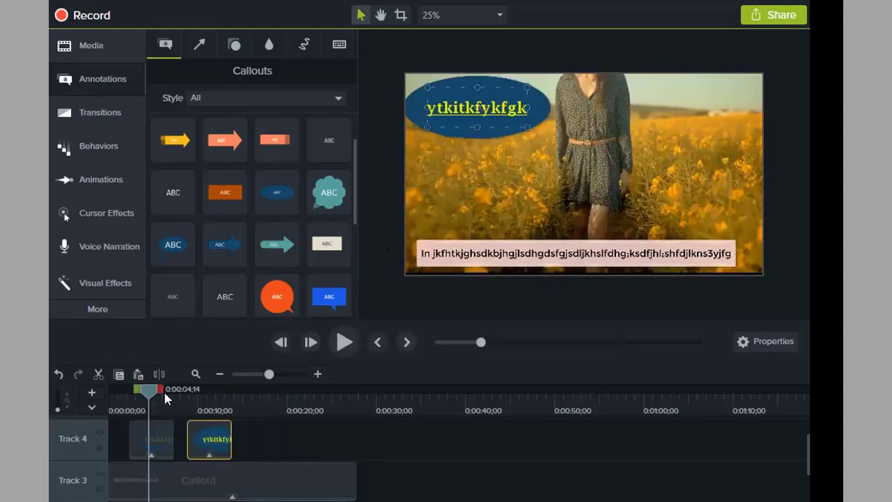
left_click_drag(148, 387, 227, 389)
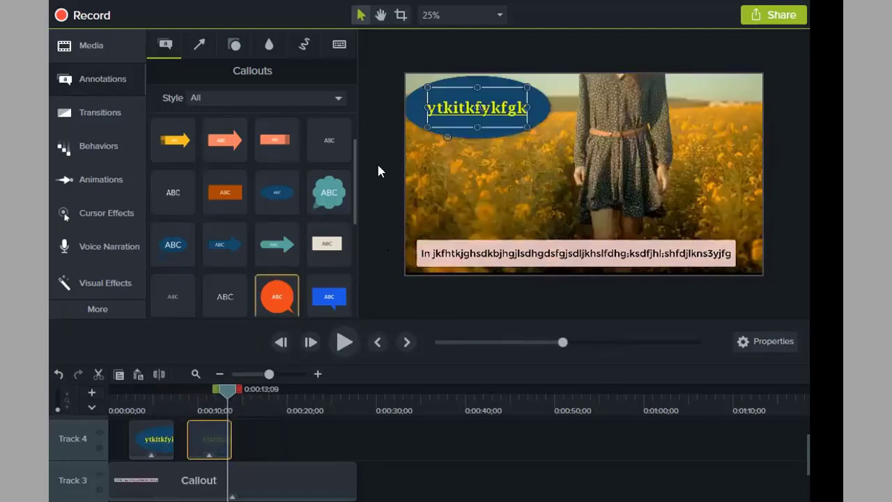
left_click_drag(480, 106, 696, 100)
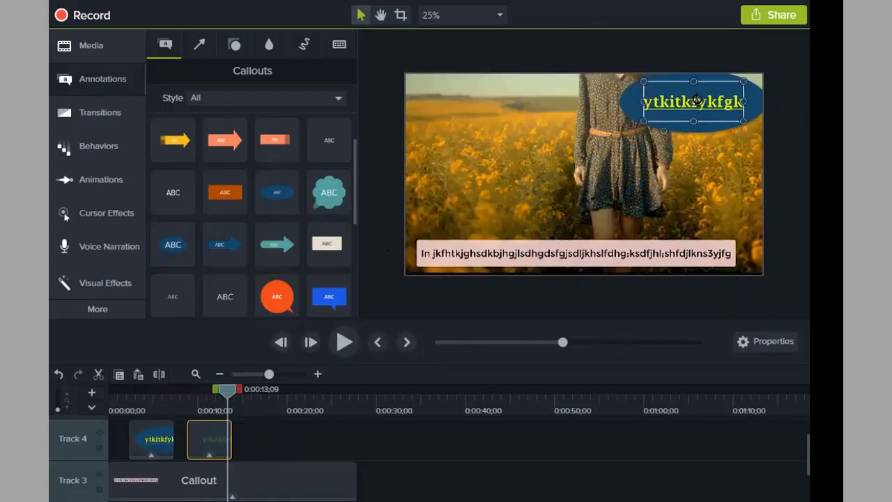
left_click(706, 165)
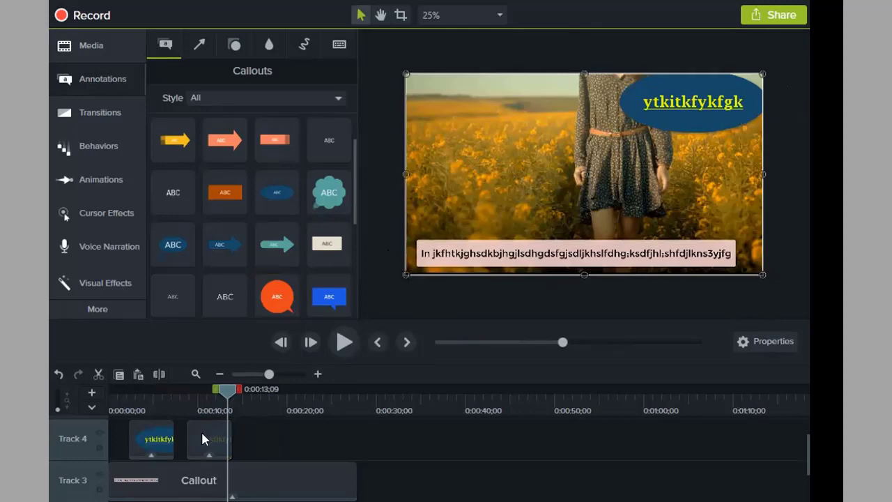
- Copy the first blue callout and paste it on Track 4 just after the second one, at about 16 seconds
right_click(145, 453)
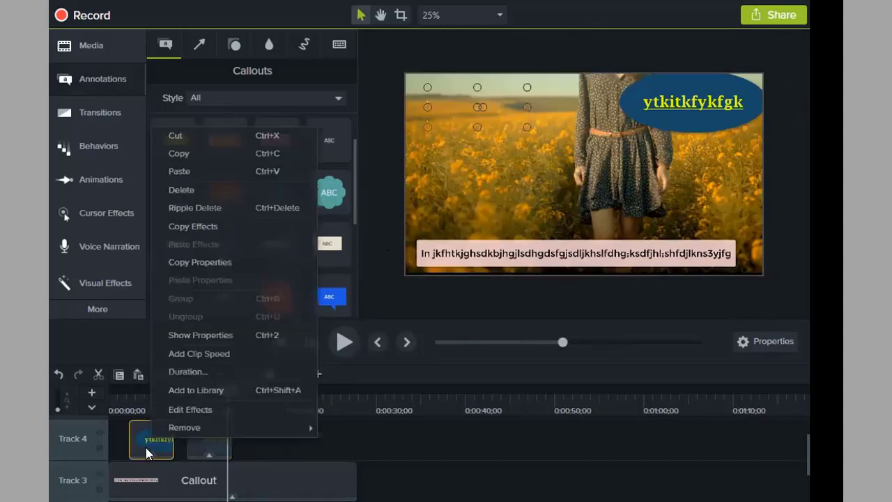
left_click(205, 153)
right_click(275, 431)
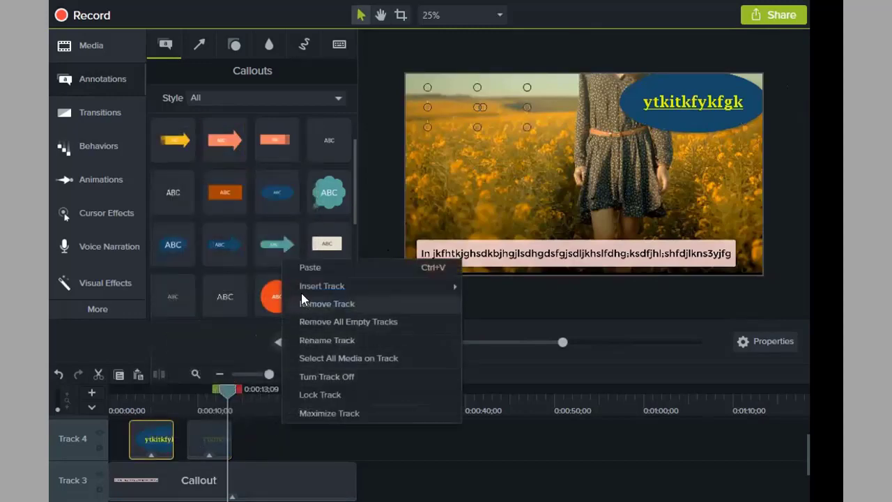
left_click(310, 268)
left_click_drag(299, 435, 272, 457)
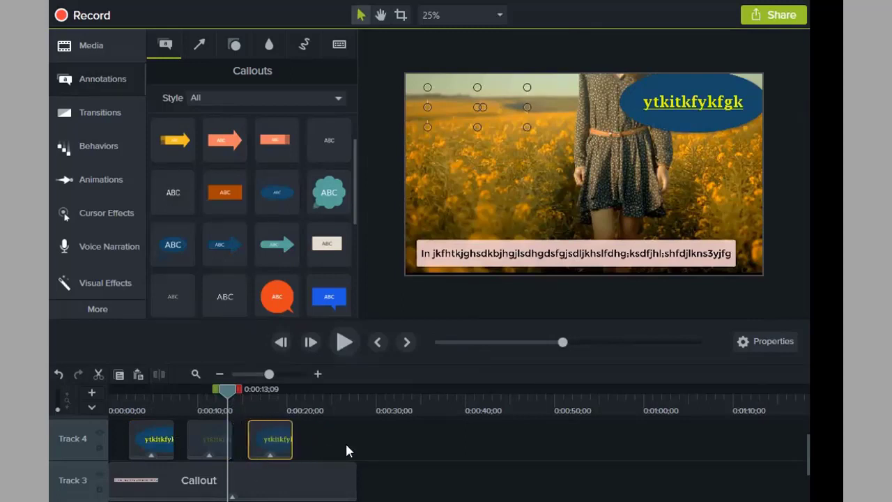
- Paste a fourth blue callout near the end of Track 4 and space the last two copies evenly
right_click(326, 440)
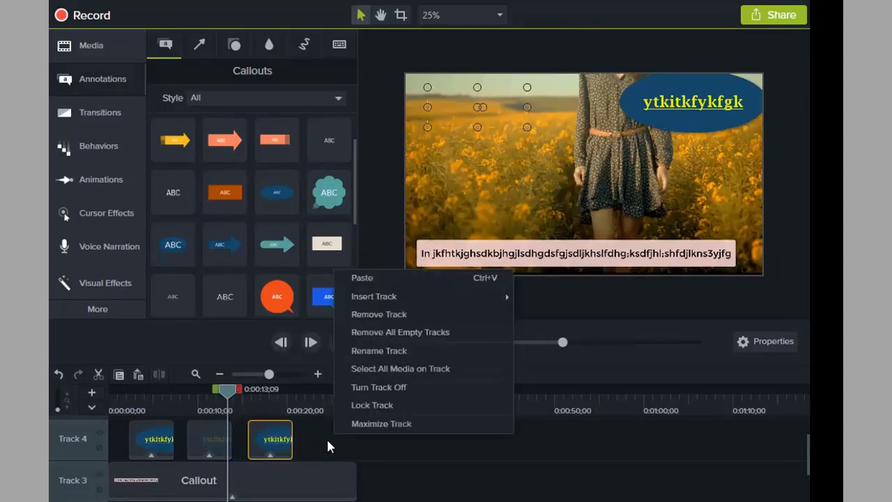
left_click(369, 277)
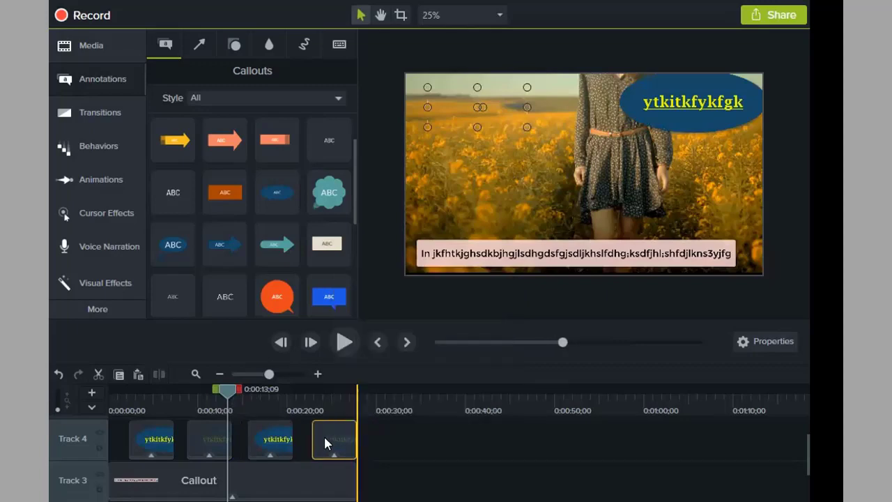
mouse_move(325, 438)
left_mouse_down()
mouse_move(311, 461)
mouse_move(335, 437)
mouse_move(326, 435)
left_mouse_up()
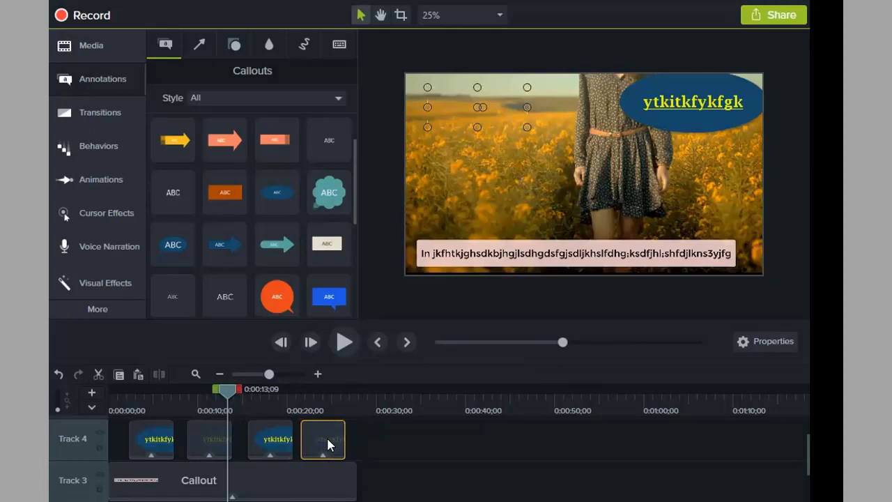
left_click(394, 434)
left_click(260, 446)
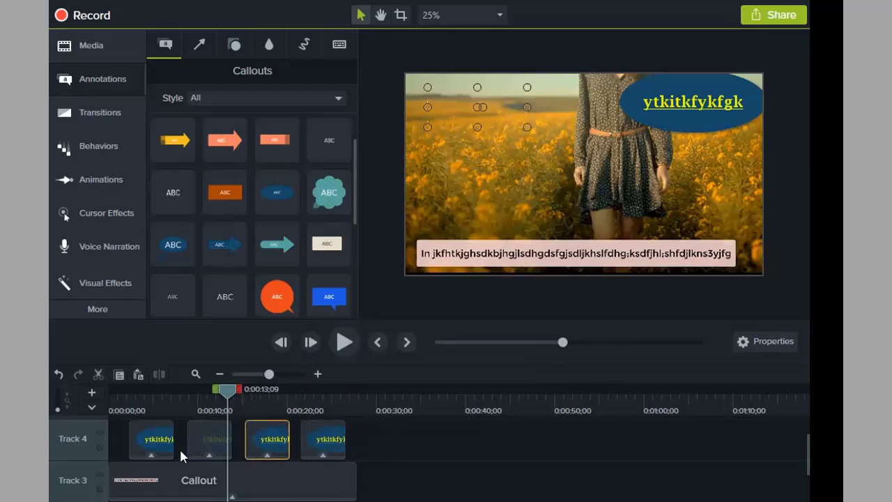
left_click(408, 436)
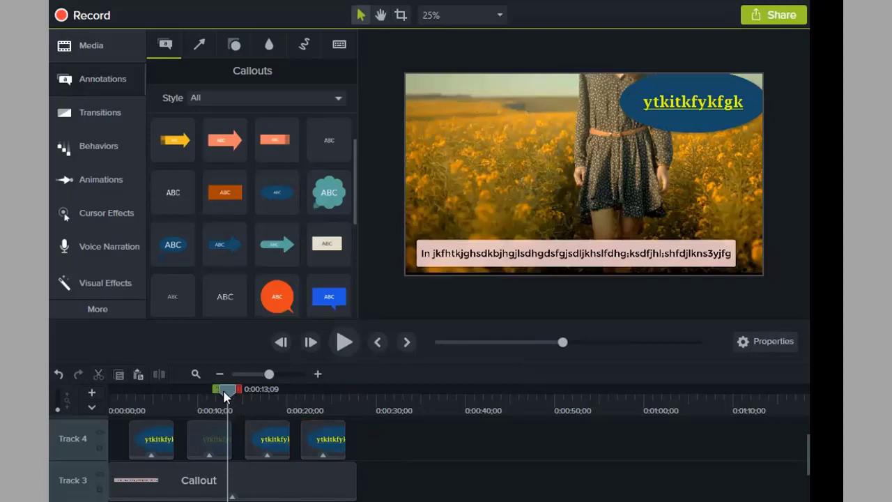
- Apply the Drifting behavior to the first blue callout on Track 4
key("ctrl+Home")
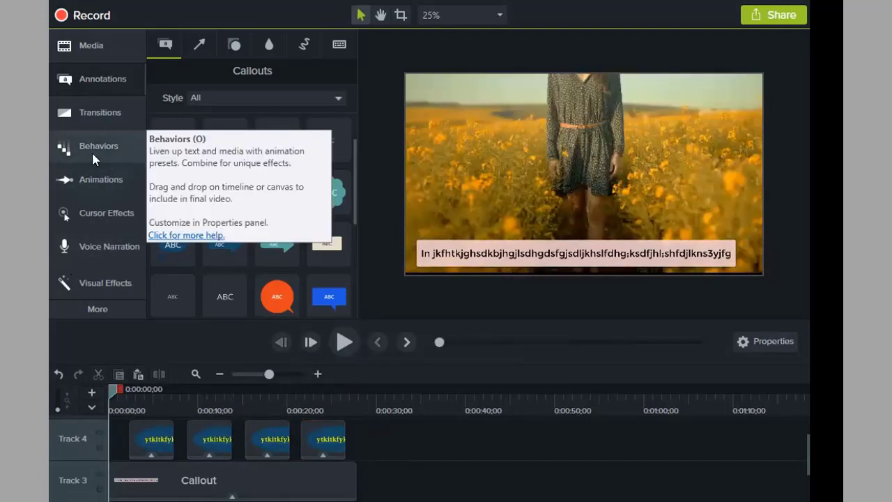
left_click(84, 146)
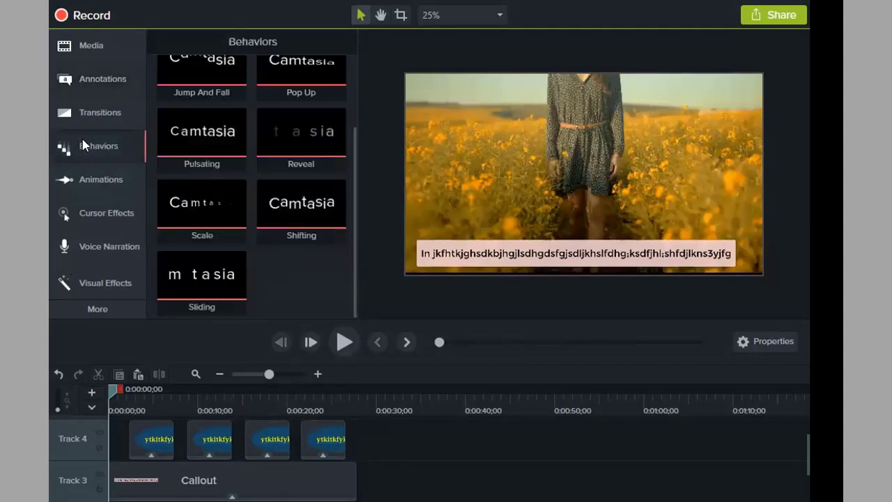
scroll(210, 175, "up", 3)
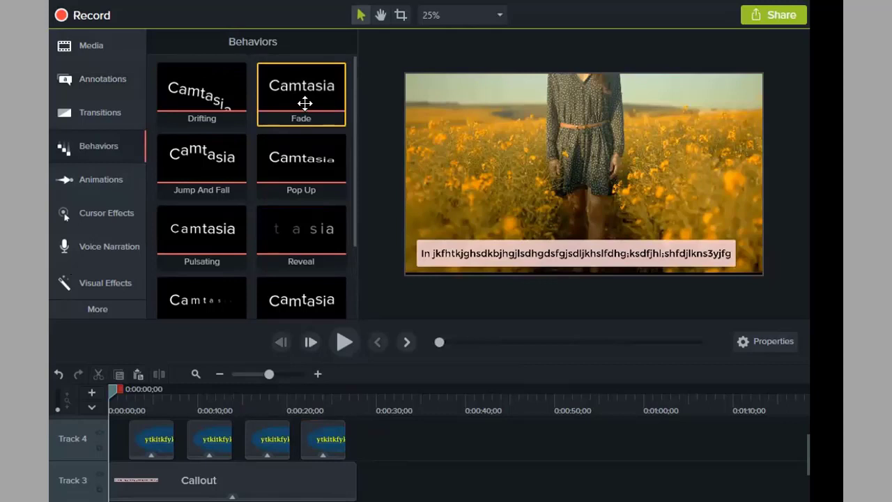
left_click_drag(219, 98, 163, 380)
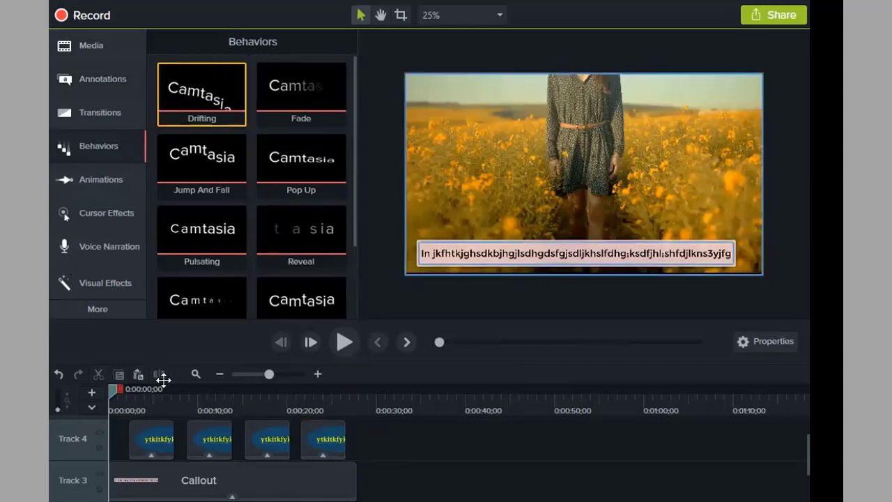
left_click_drag(156, 444, 156, 444)
left_click_drag(172, 412, 147, 437)
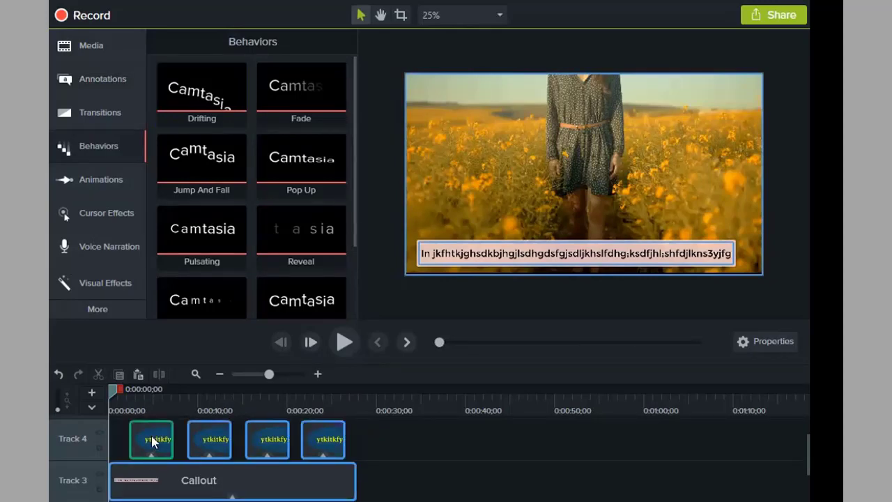
left_click_drag(151, 436, 151, 436)
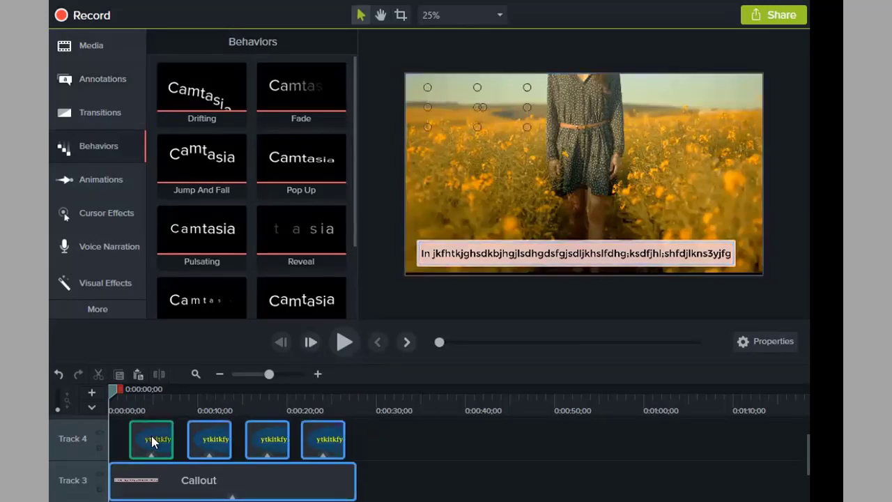
- Play the timeline from the start to preview the first callout's animation, and return the playhead to about 2 seconds
left_click(343, 341)
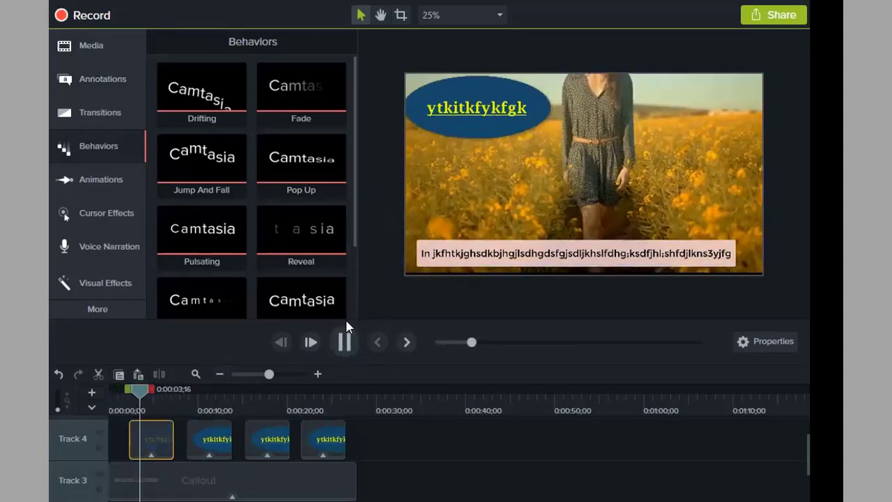
left_click(344, 342)
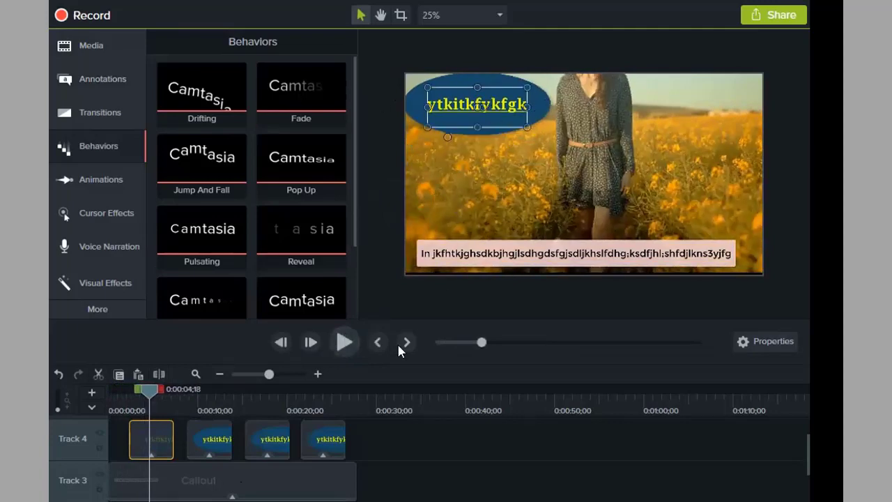
left_click_drag(150, 394, 127, 395)
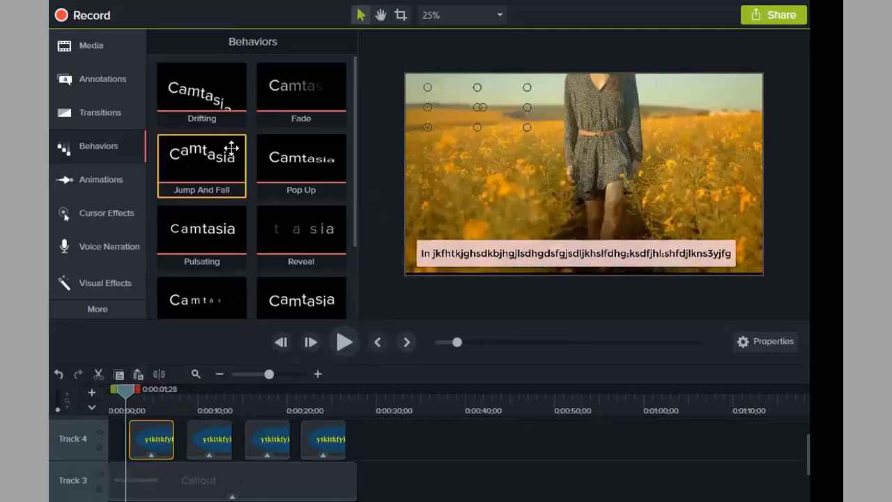
- Apply the Jump And Fall behavior to the second blue callout on Track 4 and play it back
left_click_drag(204, 154, 205, 192)
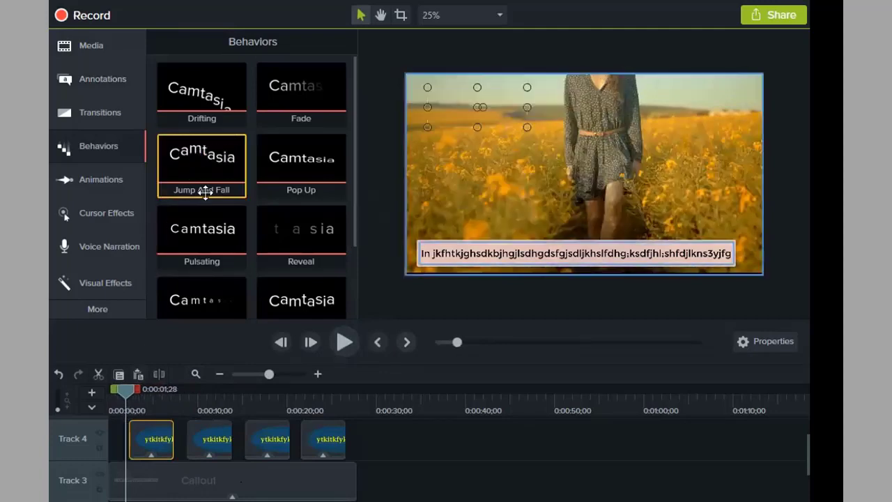
left_click_drag(205, 395, 203, 432)
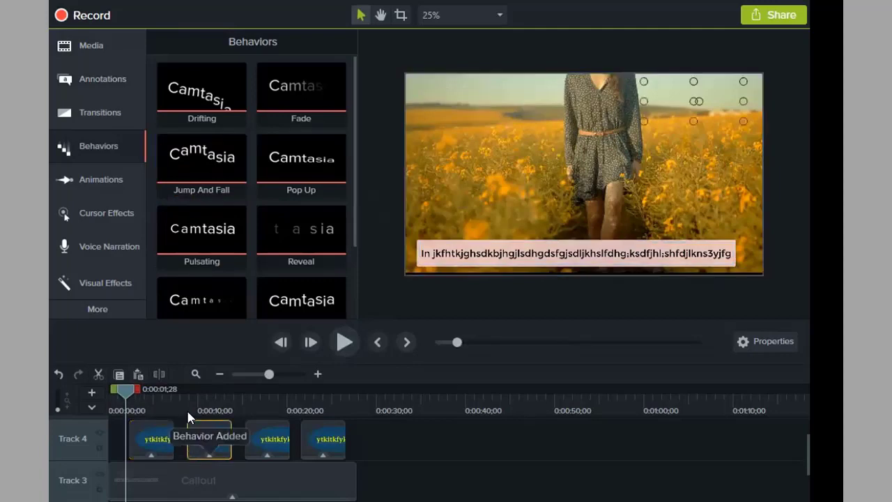
left_click(344, 341)
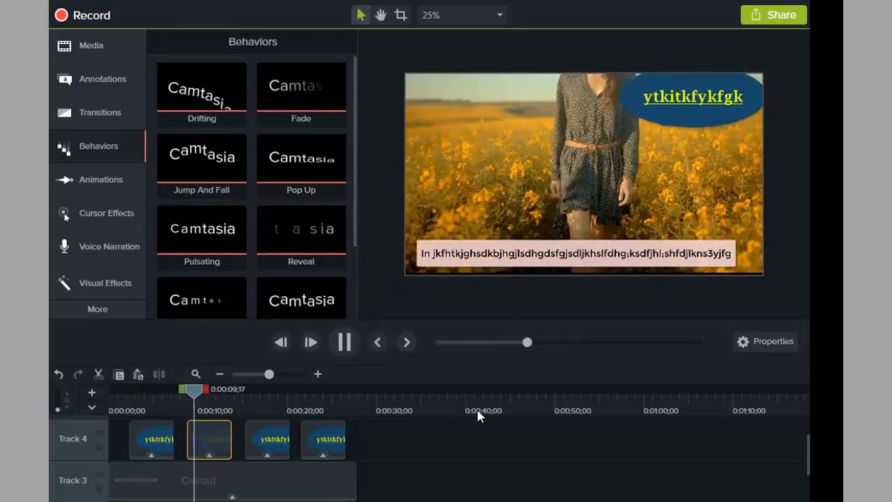
left_click(344, 341)
- Apply the Drifting behavior to the third and fourth blue callouts on Track 4
scroll(220, 191, "down", 2)
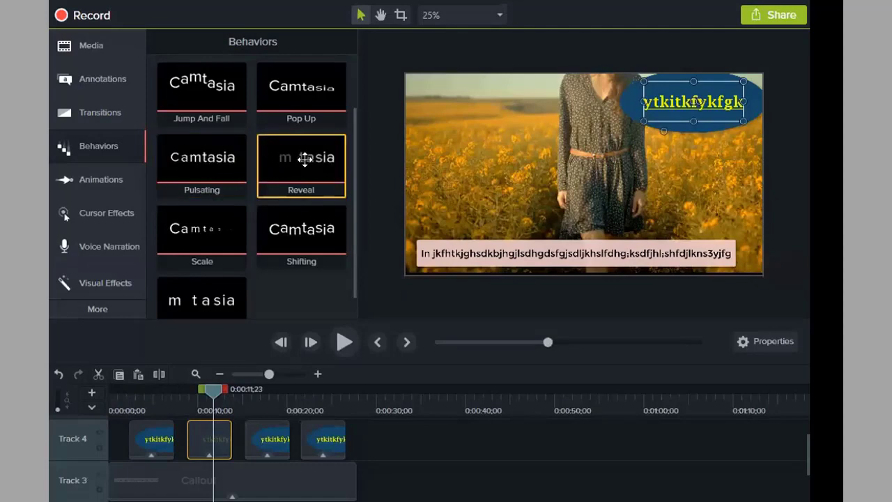
scroll(301, 137, "up", 2)
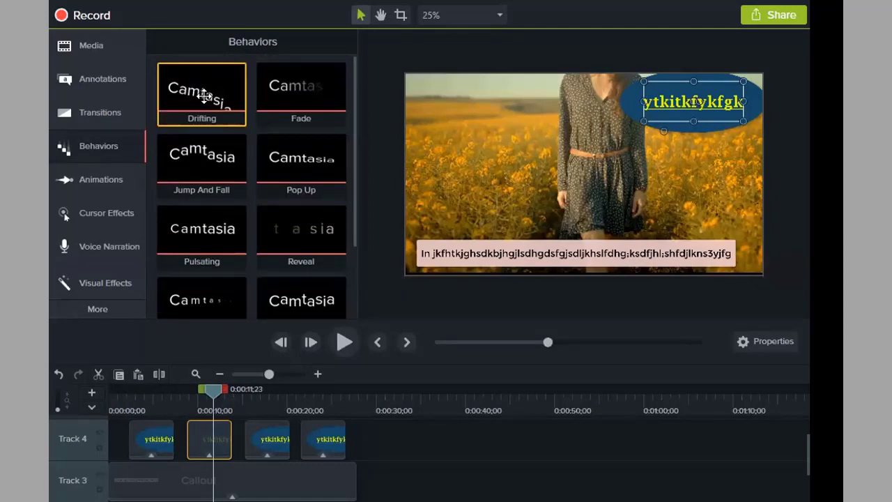
left_click_drag(205, 96, 281, 442)
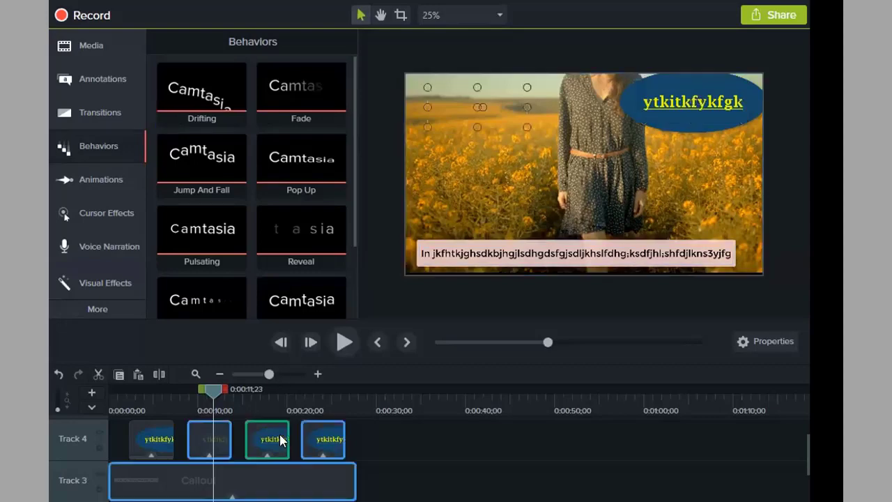
left_click_drag(205, 87, 343, 443)
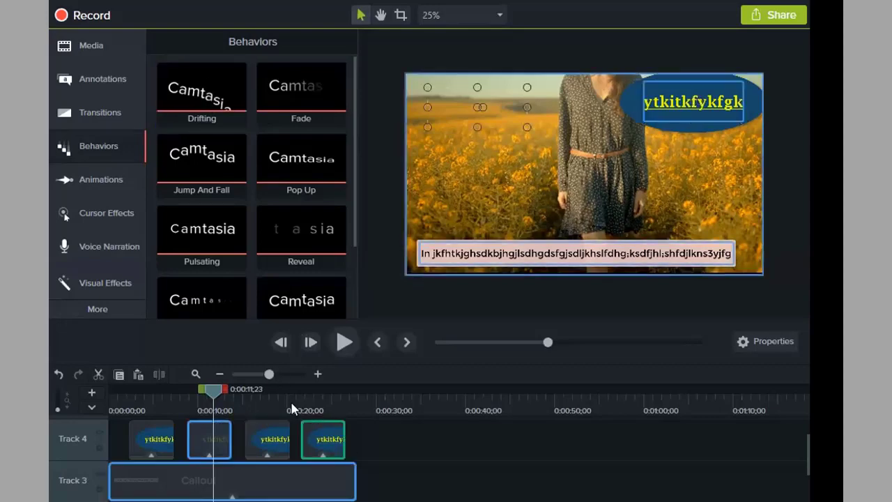
- Go to about 18 seconds and move the third blue callout to the video frame's lower middle, just above the pink text callout
left_click_drag(228, 390, 290, 402)
left_click(274, 410)
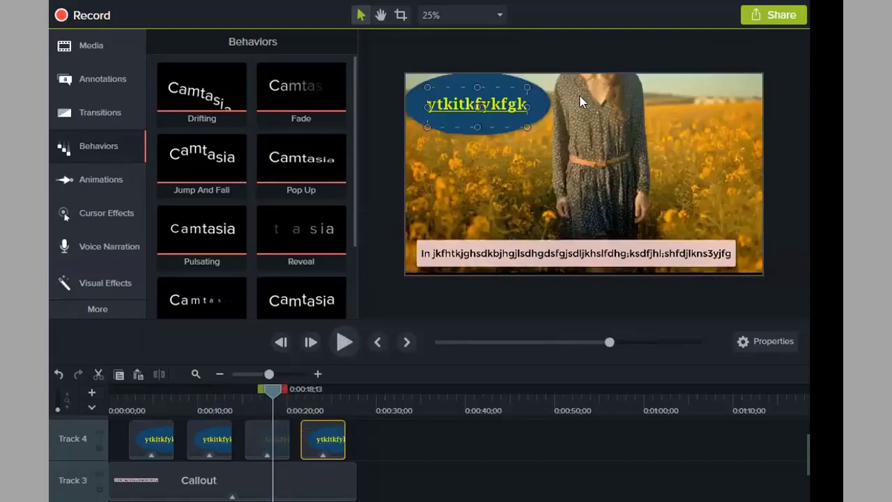
left_click_drag(479, 103, 594, 206)
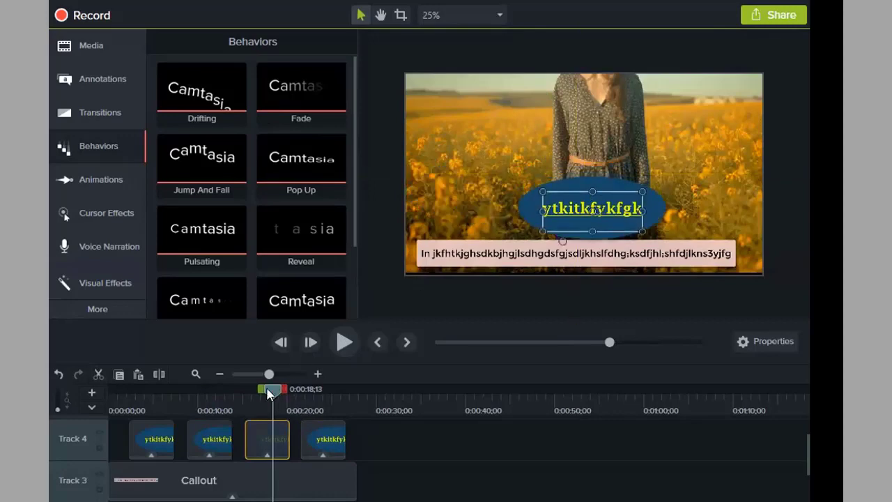
- At about 25 seconds, rotate the fourth blue callout clockwise to a steep tilt and move it lower in the frame, overlapping the pink text callout
left_click_drag(298, 396, 326, 398)
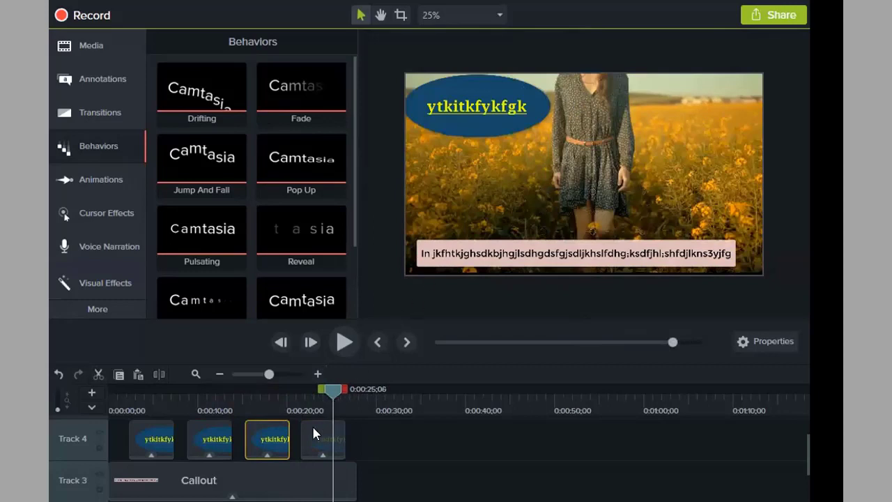
left_click(311, 425)
left_click_drag(478, 106, 524, 188)
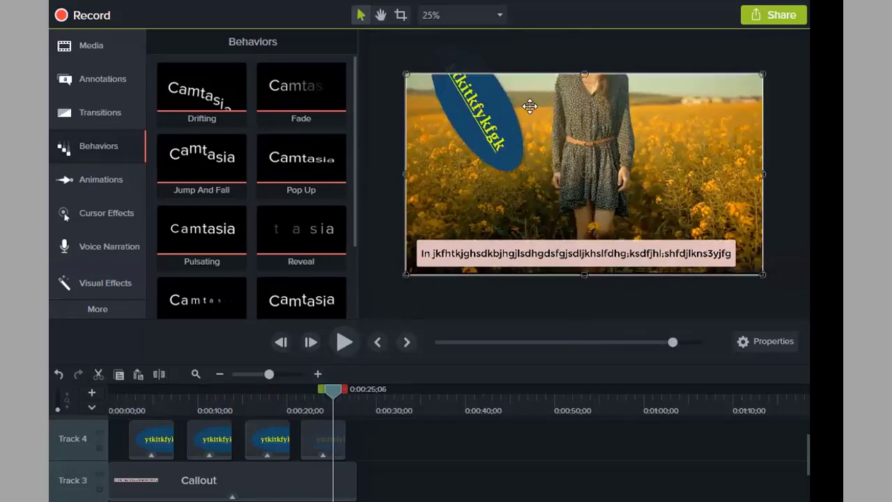
left_click_drag(508, 110, 567, 200)
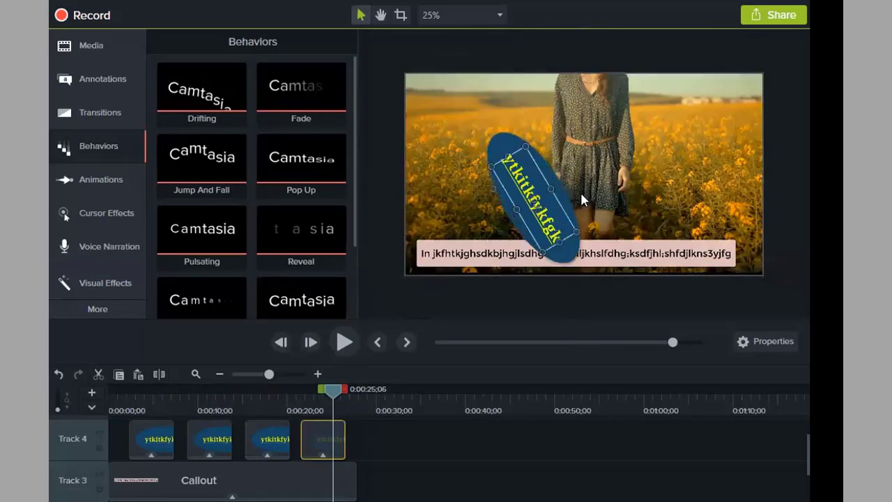
left_click(675, 134)
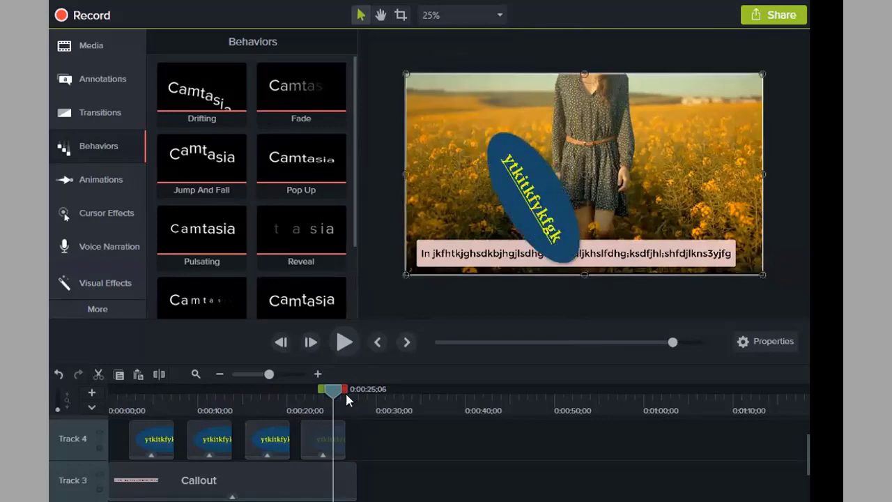
- Play the timeline from about 2 seconds to review the animations and positions of all four blue callouts
left_click_drag(318, 392, 121, 414)
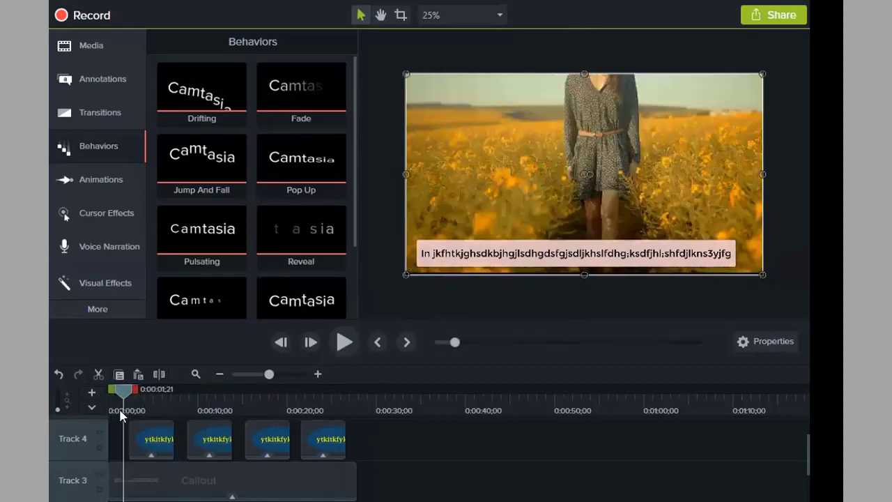
left_click(344, 341)
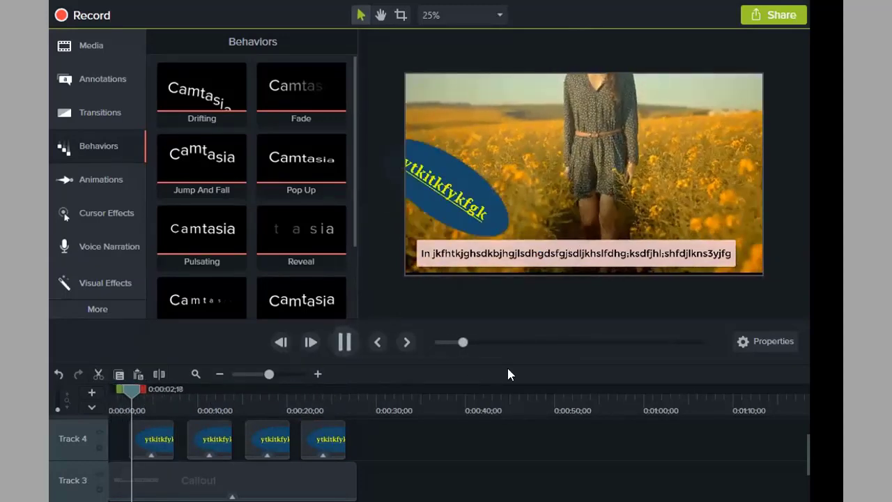
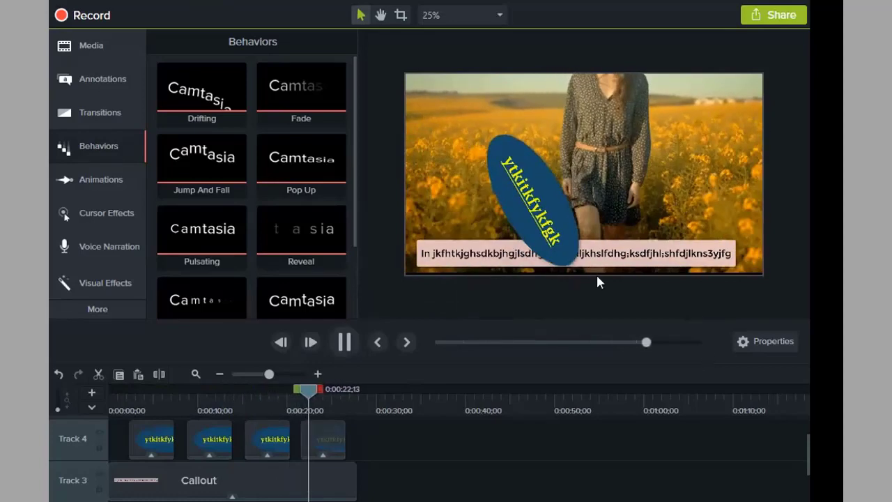
key("space")
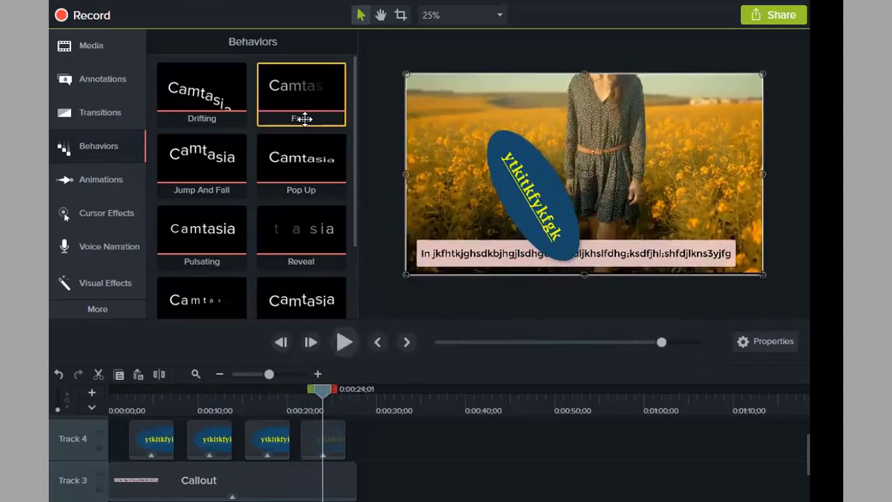
scroll(253, 184, "down", 3)
scroll(251, 174, "up", 3)
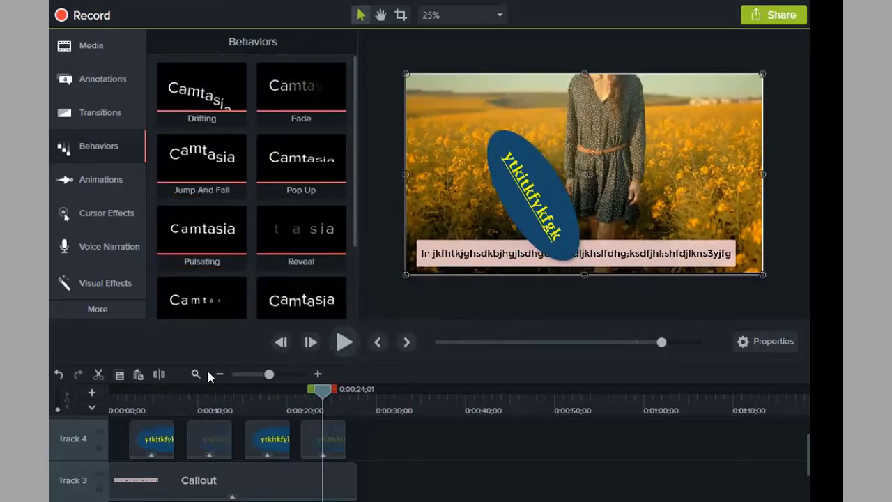
left_click_drag(307, 179, 654, 262)
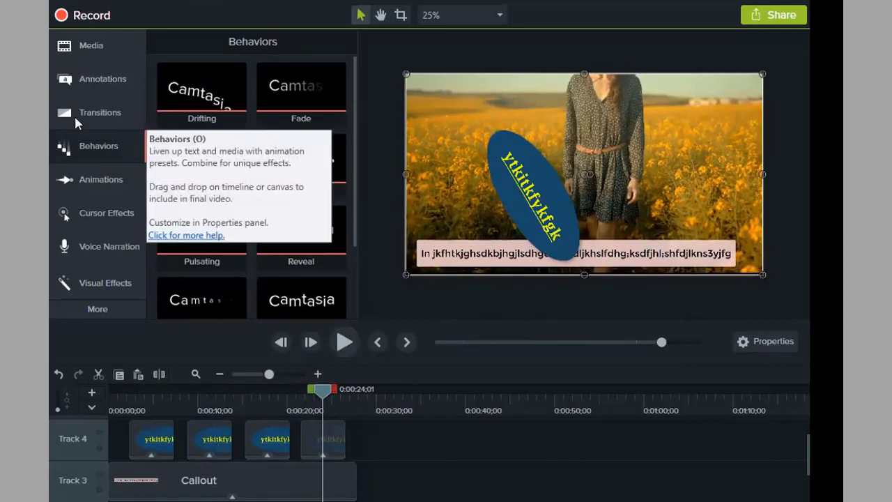
- Look through the available transitions and, with the playhead back at the start, examine the Fashion clip on Track 2
left_click(109, 117)
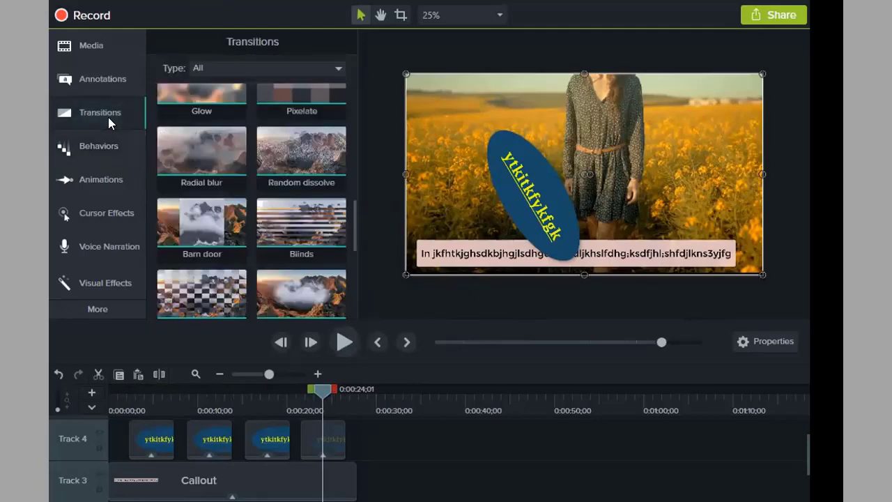
scroll(250, 243, "up", 10)
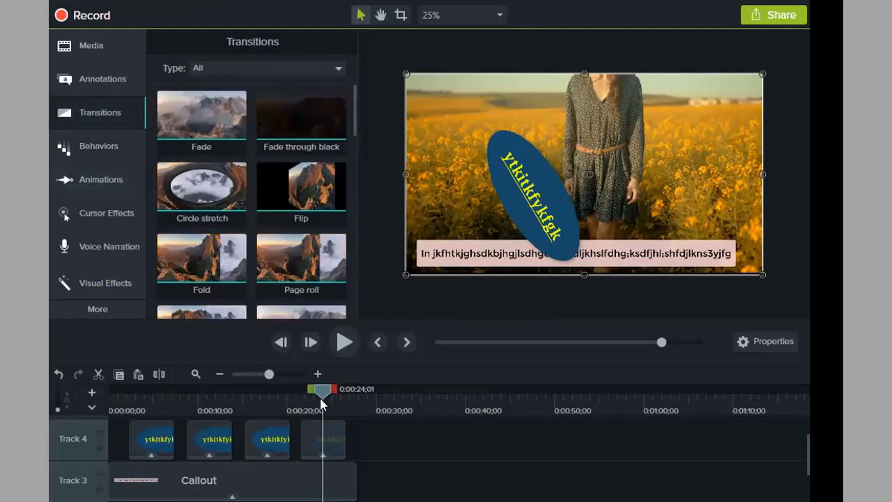
left_click_drag(320, 402, 49, 379)
scroll(512, 466, "down", 3)
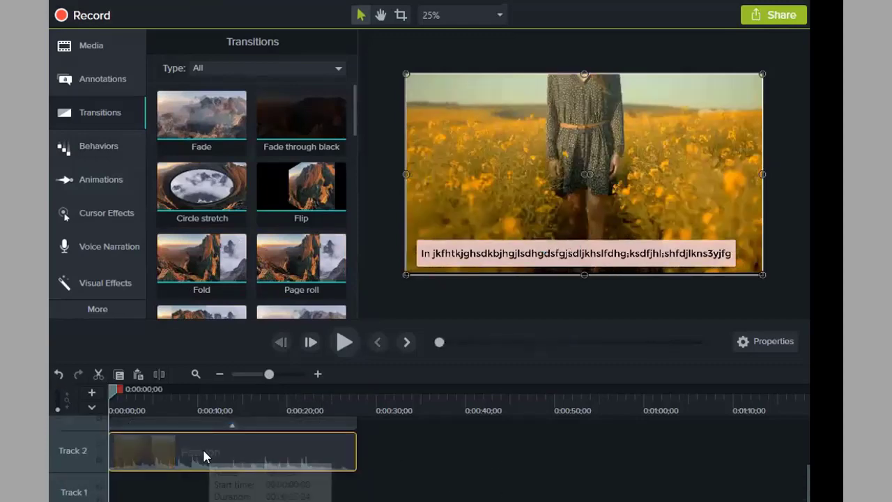
scroll(238, 455, "up", 2)
scroll(235, 455, "down", 2)
scroll(235, 456, "up", 1)
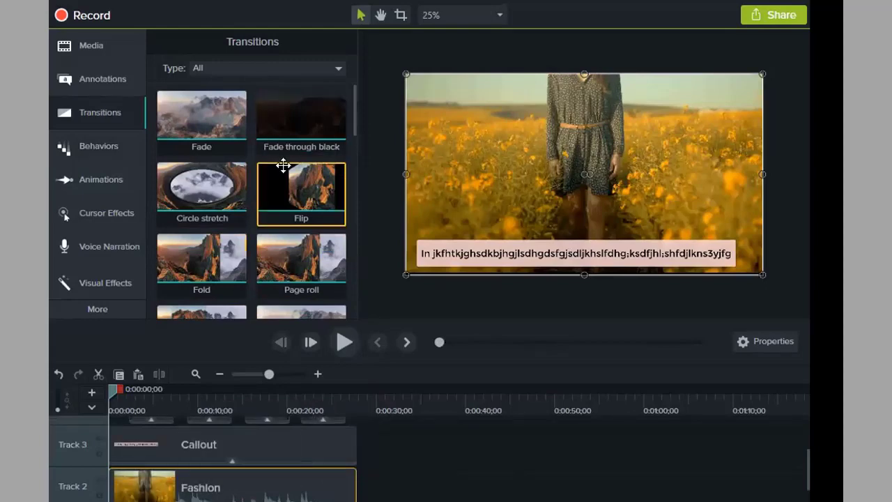
- Split the Fashion clip on Track 2 at 0:00:04;25 and insert the pexels-anastasiy photo in a gap between the two parts
left_click(115, 49)
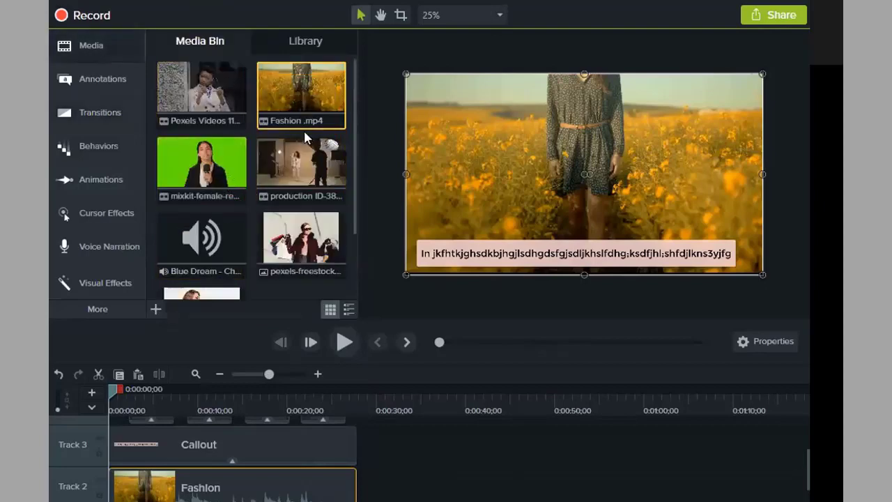
scroll(196, 258, "down", 2)
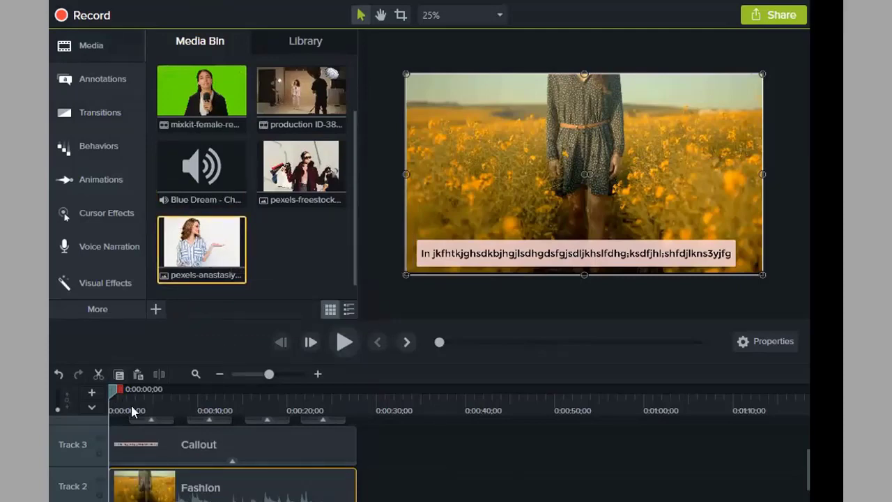
left_click_drag(132, 411, 152, 419)
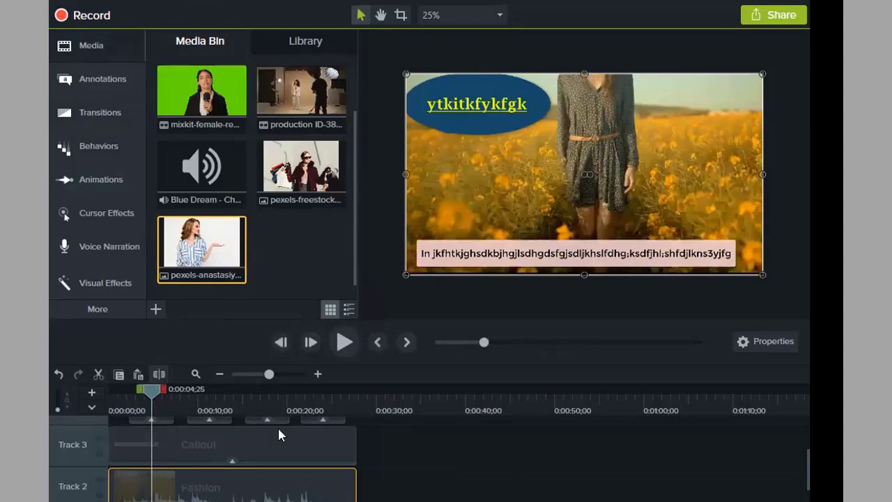
left_click_drag(279, 484, 322, 485)
left_click_drag(226, 244, 160, 481)
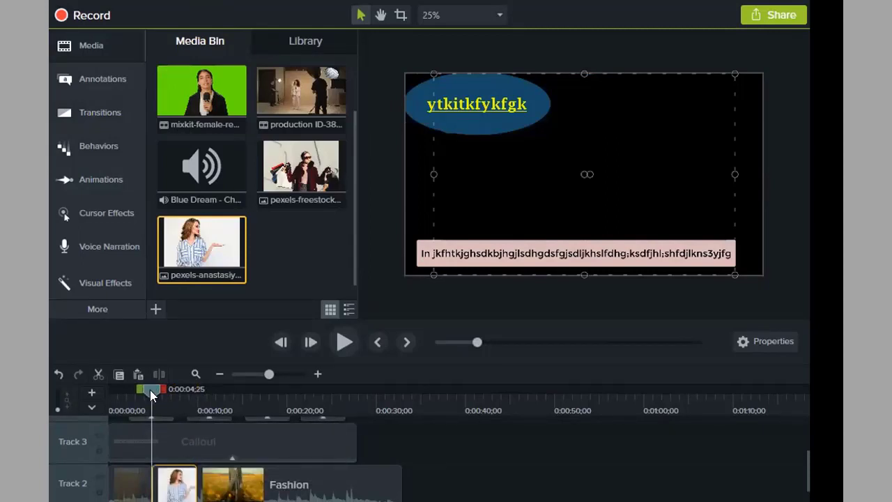
- Enlarge the inserted photo on the canvas to cover the full frame width and move it down so the woman's head shows fully
left_click_drag(149, 389, 175, 401)
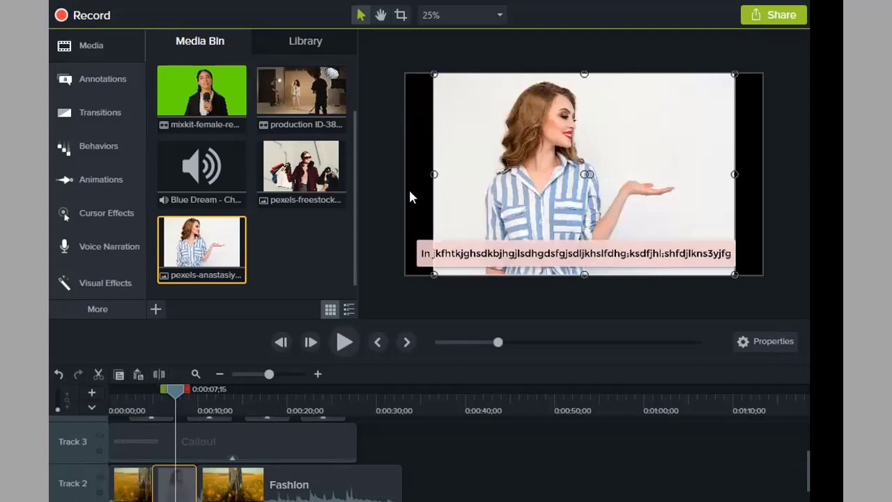
left_click_drag(366, 182, 368, 181)
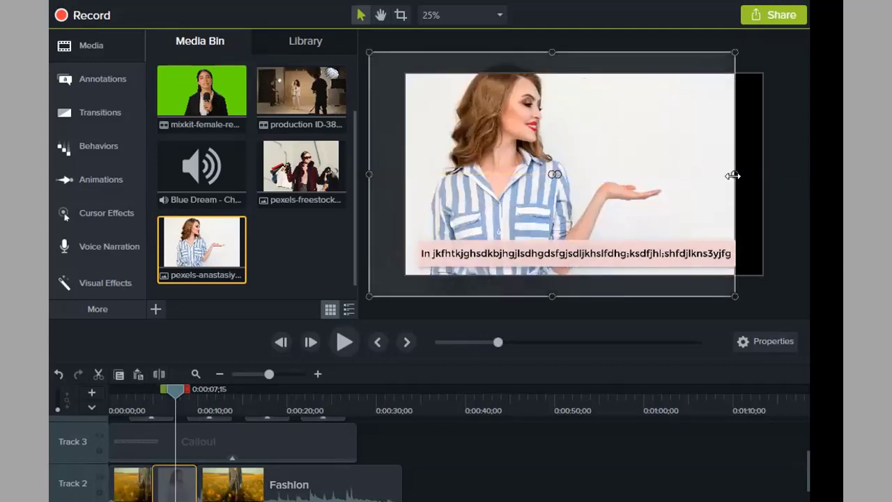
left_click_drag(745, 174, 795, 174)
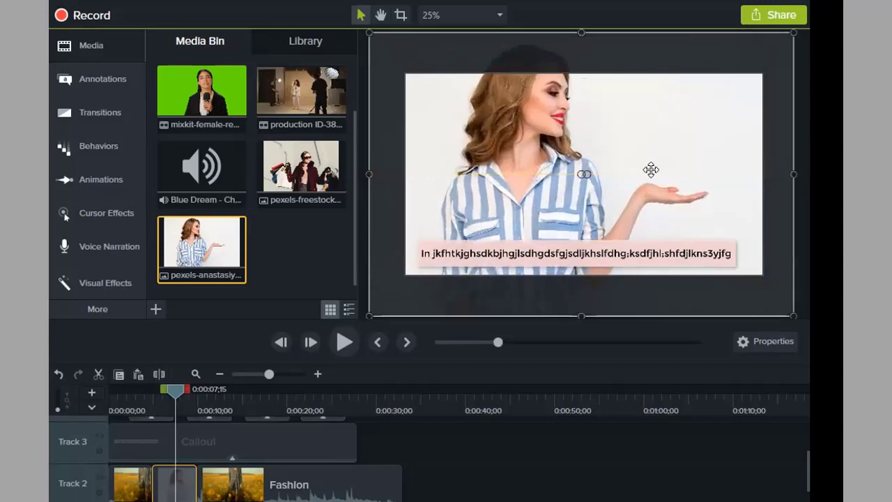
left_click_drag(648, 172, 650, 185)
left_click(683, 63)
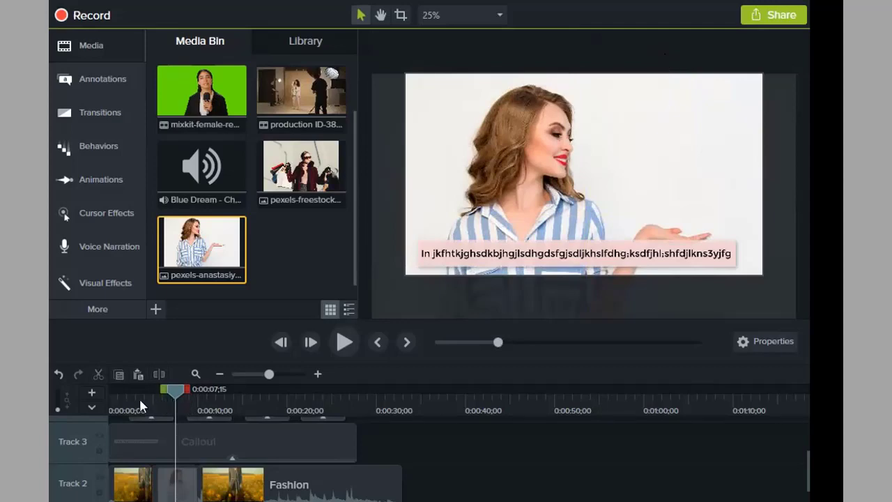
- Play the timeline from the start to review the cut from the Fashion clip to the photo, and return to the beginning
left_click(110, 410)
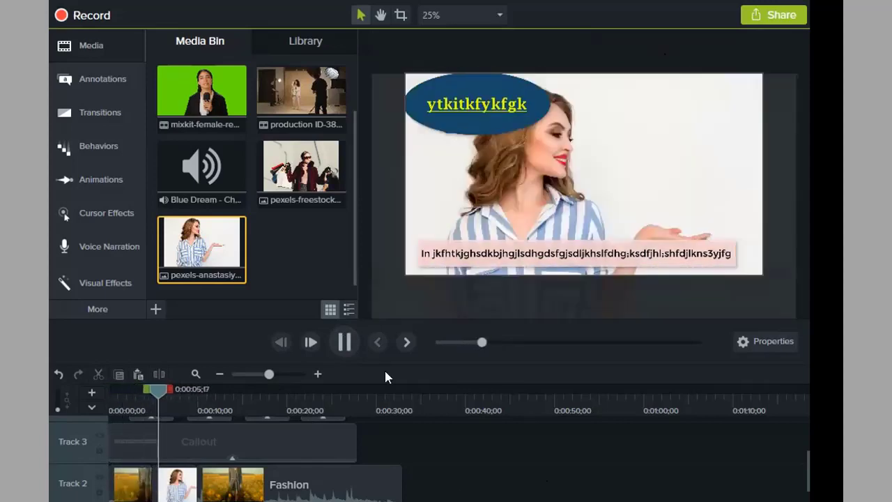
key("space")
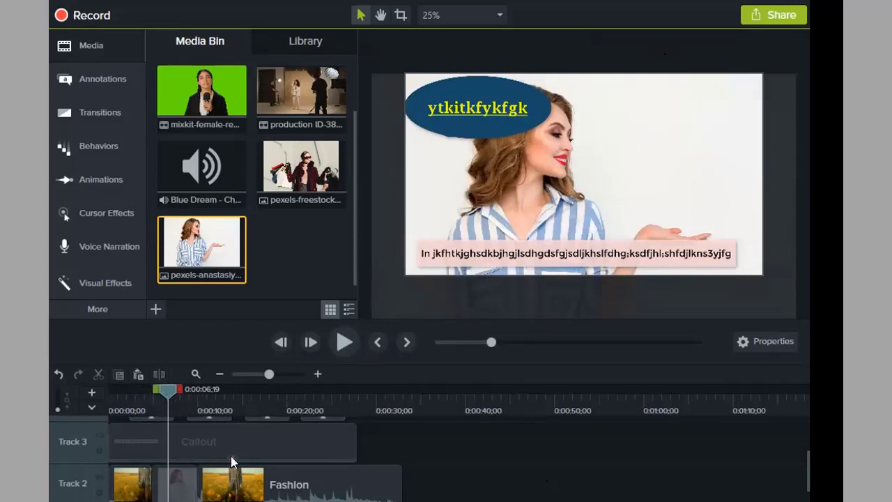
left_click(343, 344)
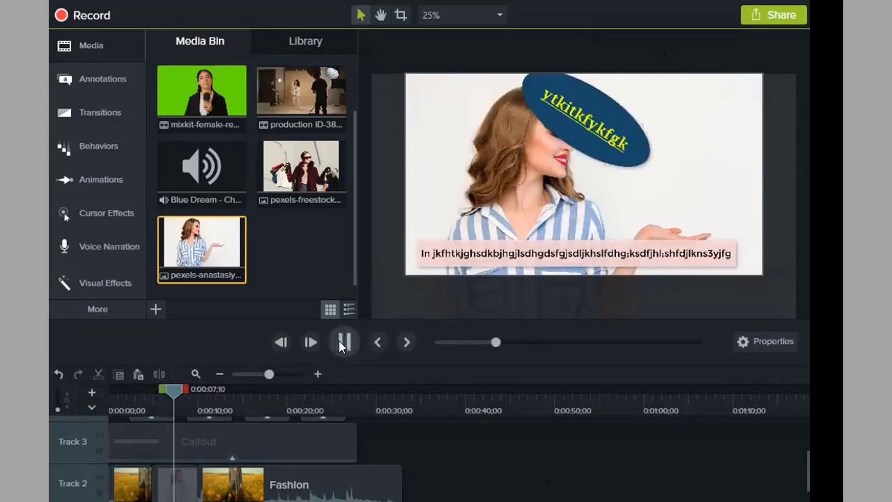
left_click(188, 388)
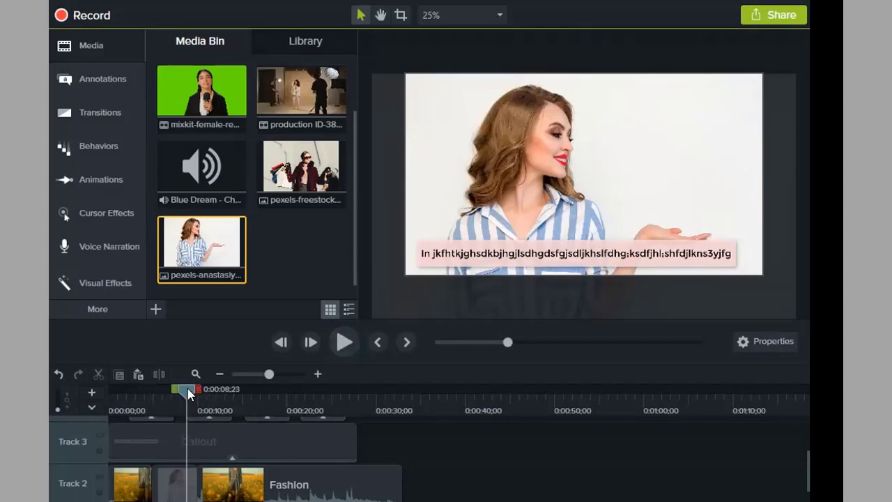
key("ctrl+Home")
- Apply the Circle stretch transition to both ends of the photo clip on Track 2
left_click(178, 482)
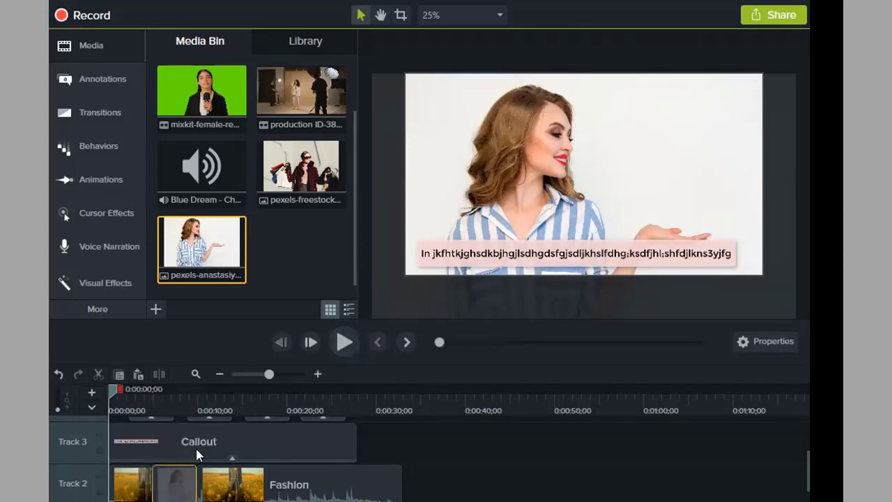
left_click(94, 113)
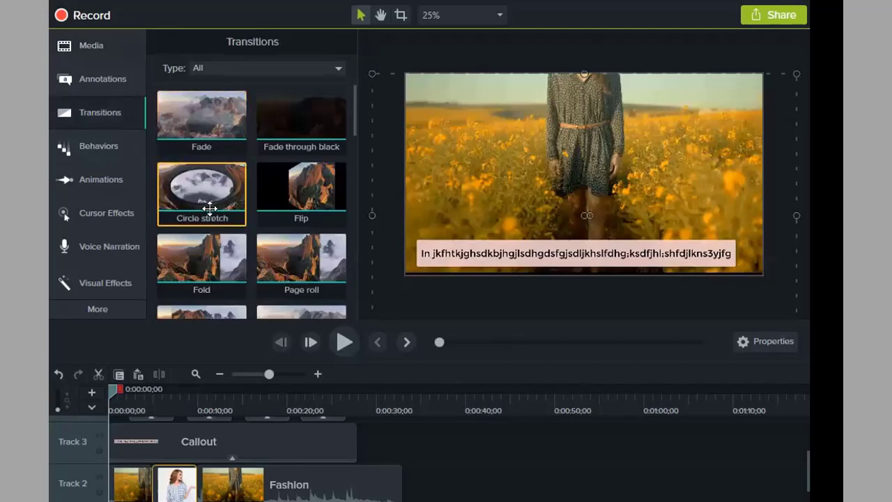
left_click_drag(178, 487, 177, 487)
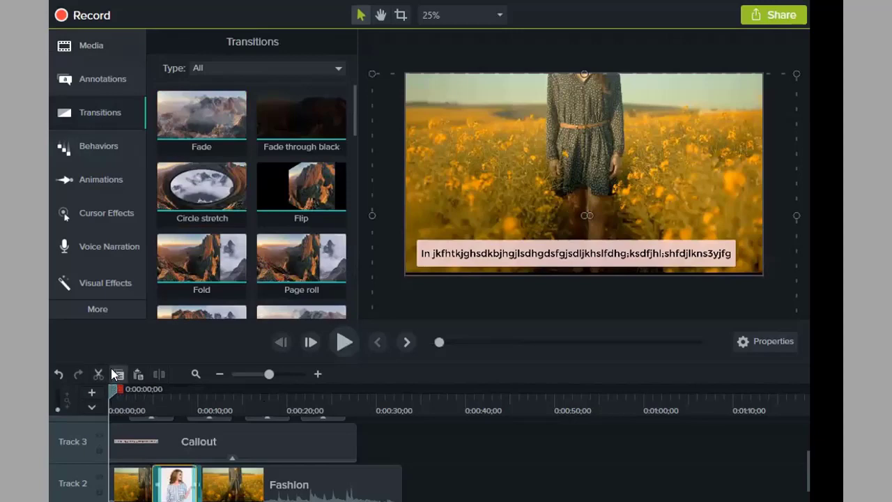
- Play the timeline from about 2 seconds to preview the photo's transitions, and return the playhead to the start
mouse_move(109, 389)
left_mouse_down()
mouse_move(142, 390)
mouse_move(131, 388)
left_mouse_up()
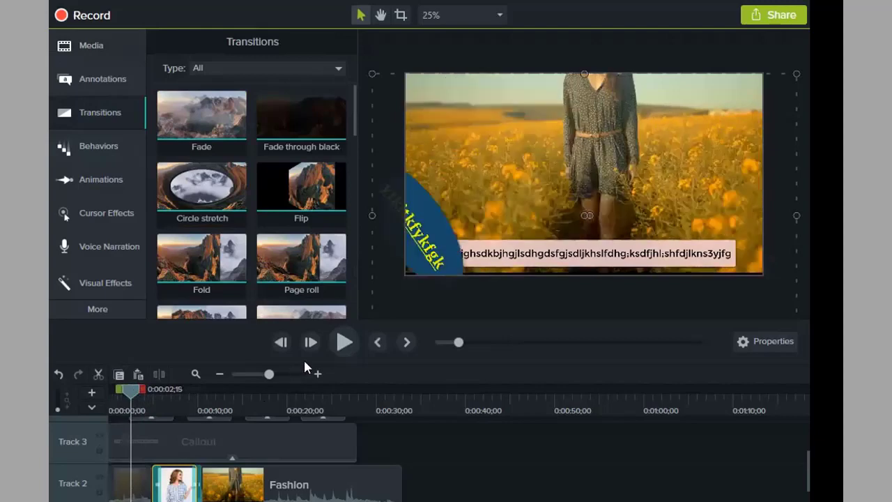
left_click(345, 343)
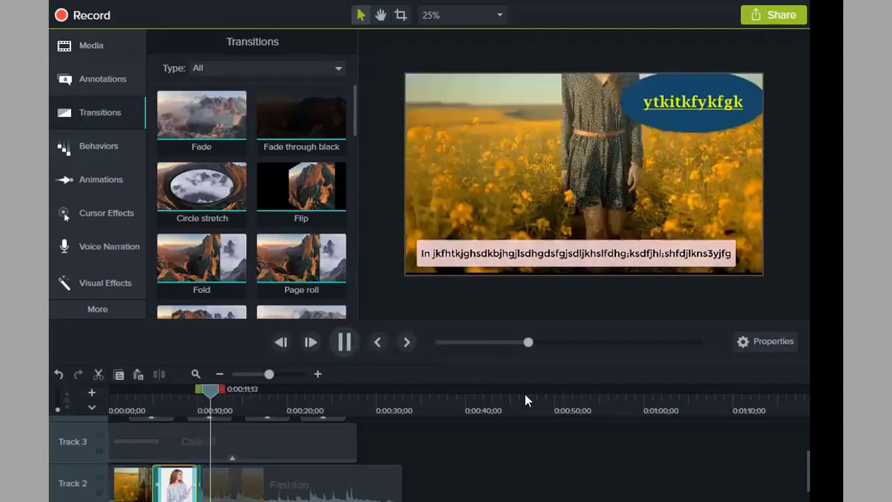
left_click(344, 341)
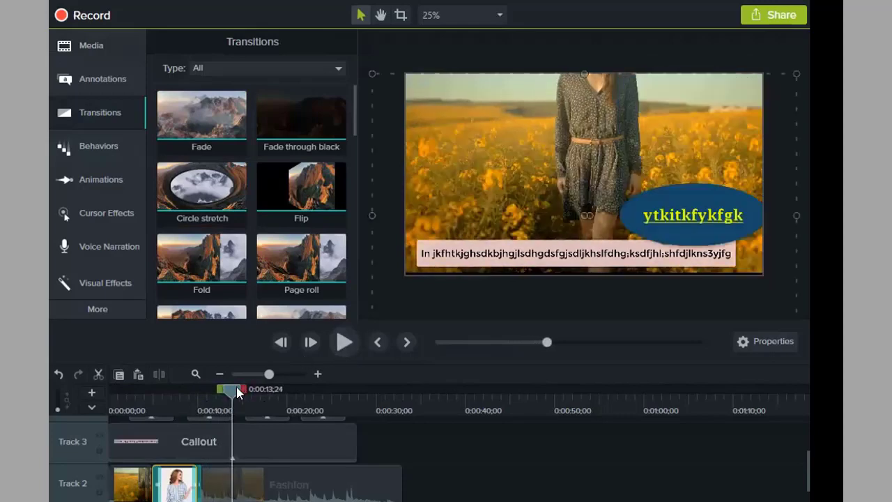
left_click_drag(237, 392, 105, 418)
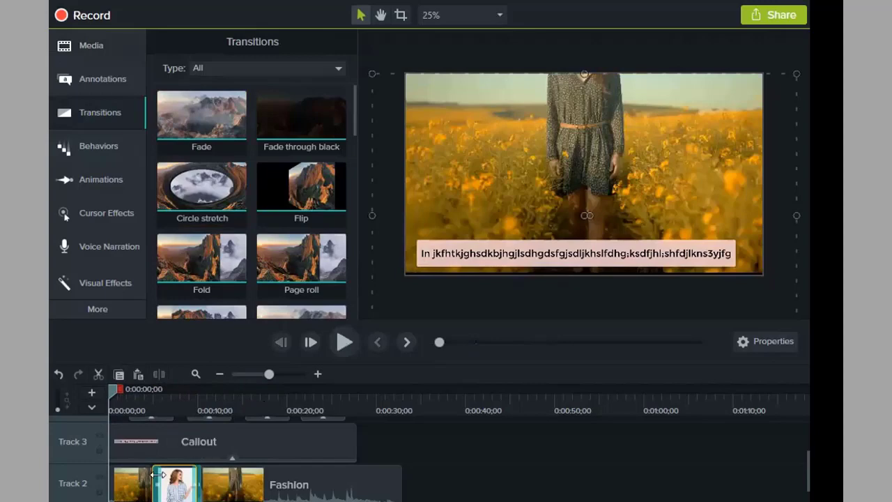
- Look over the clip options available for the photo on Track 2 and the blue callouts on Track 4
scroll(240, 463, "up", 2)
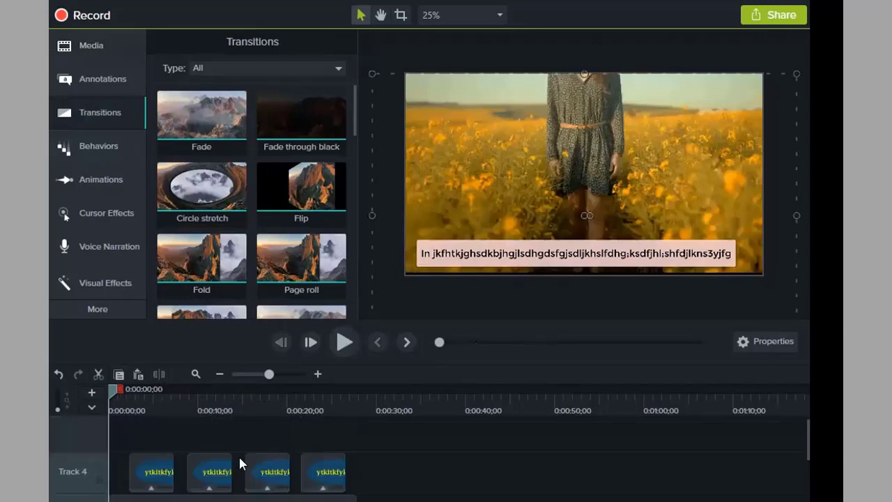
scroll(240, 463, "down", 2)
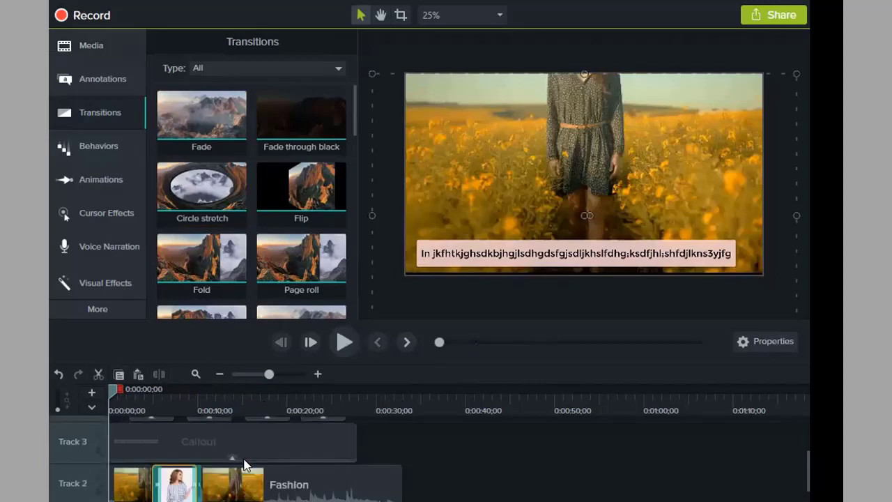
right_click(170, 486)
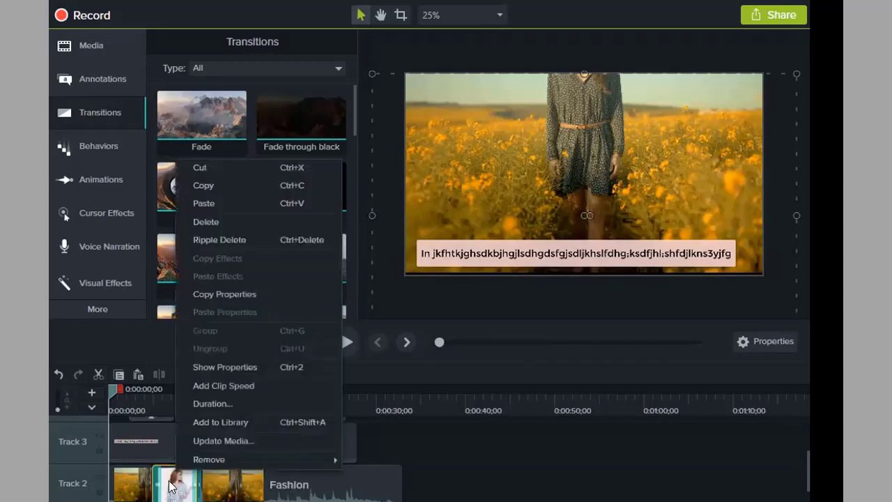
left_click(435, 463)
scroll(254, 458, "up", 3)
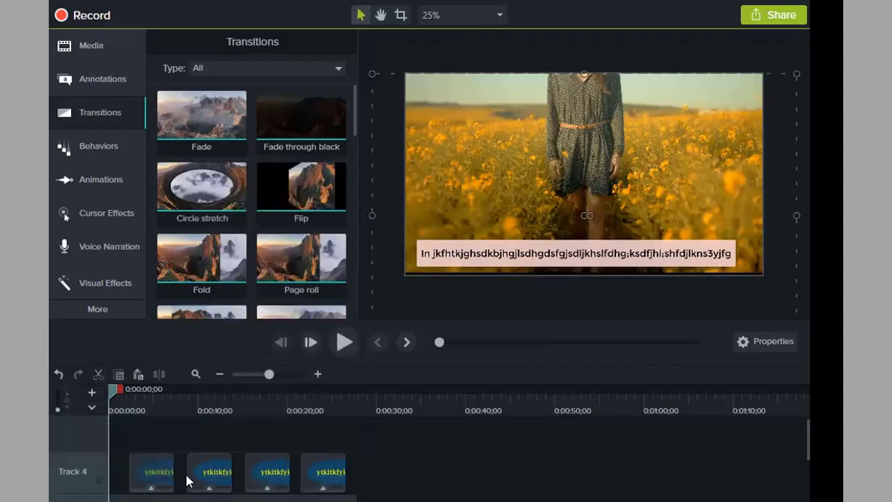
right_click(222, 474)
right_click(281, 474)
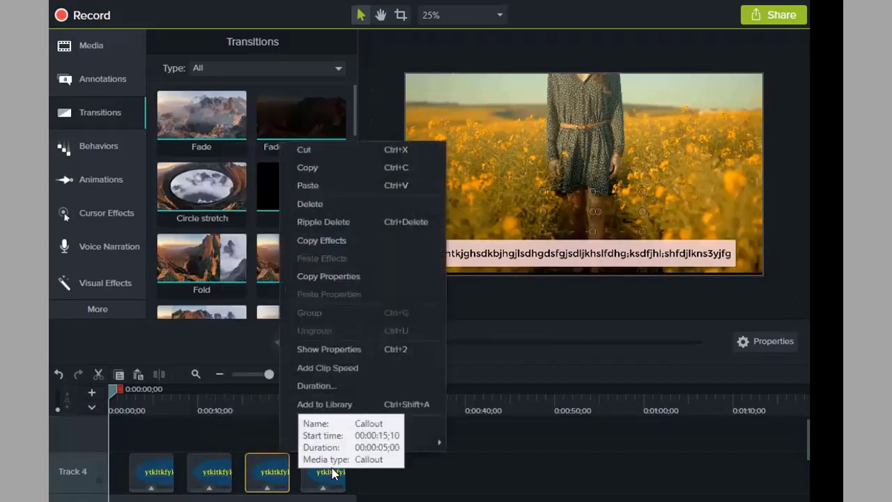
left_click(446, 474)
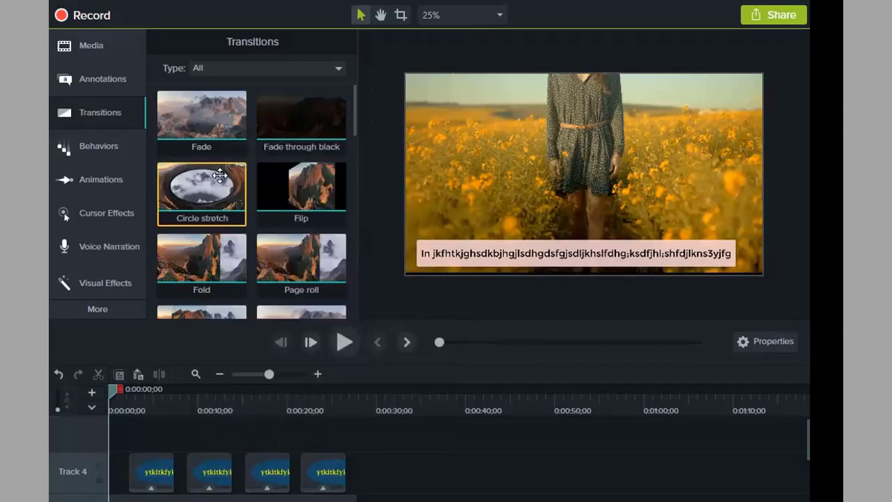
- Locate the option for removing all transitions from the photo clip on Track 2, and leave without applying it
scroll(307, 488, "down", 3)
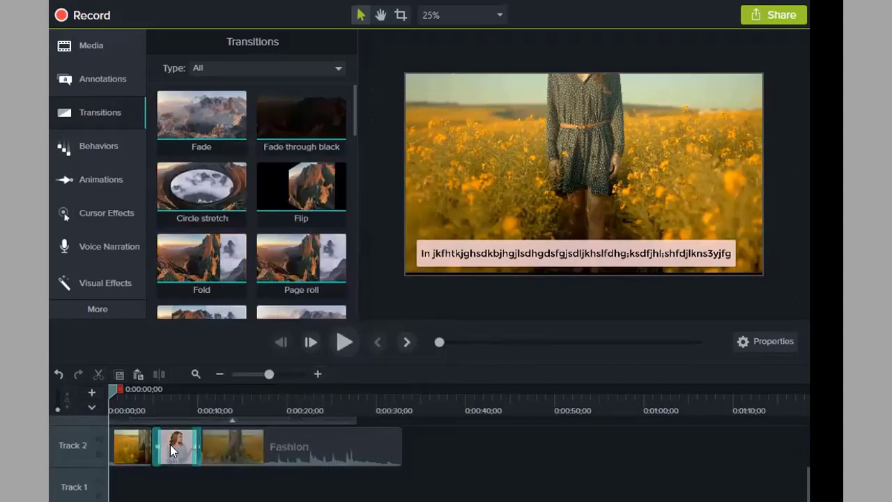
right_click(169, 444)
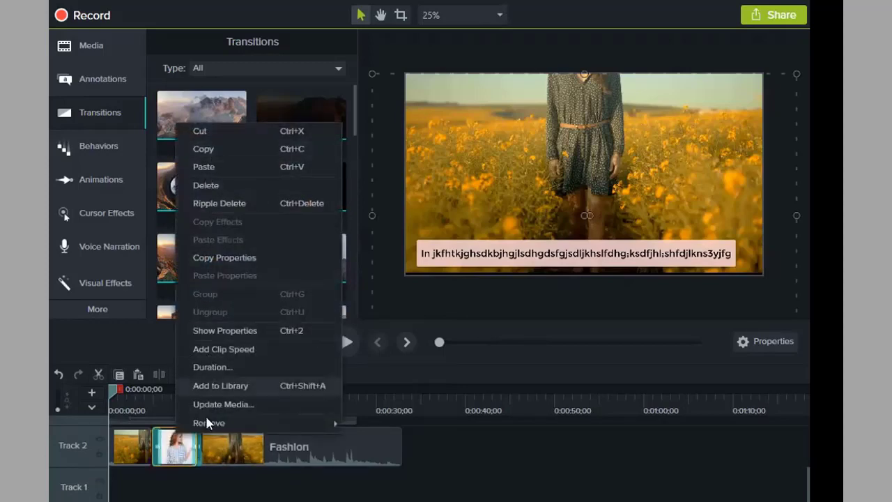
mouse_move(212, 423)
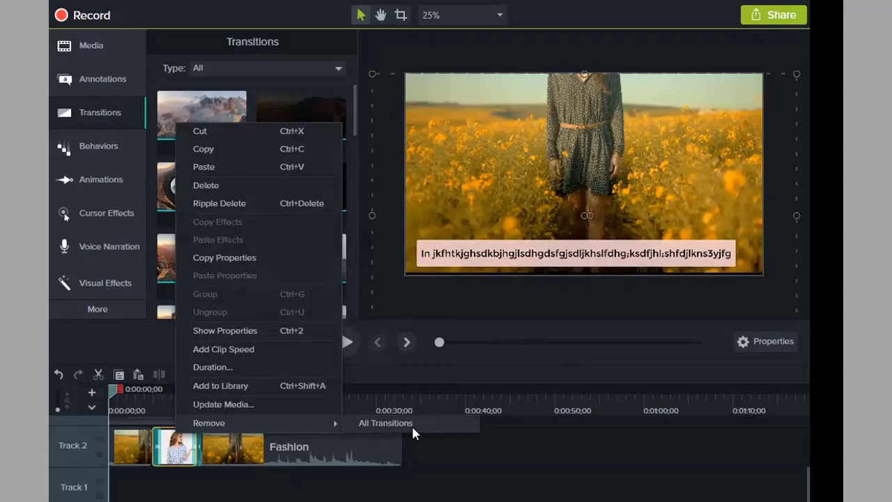
left_click(459, 481)
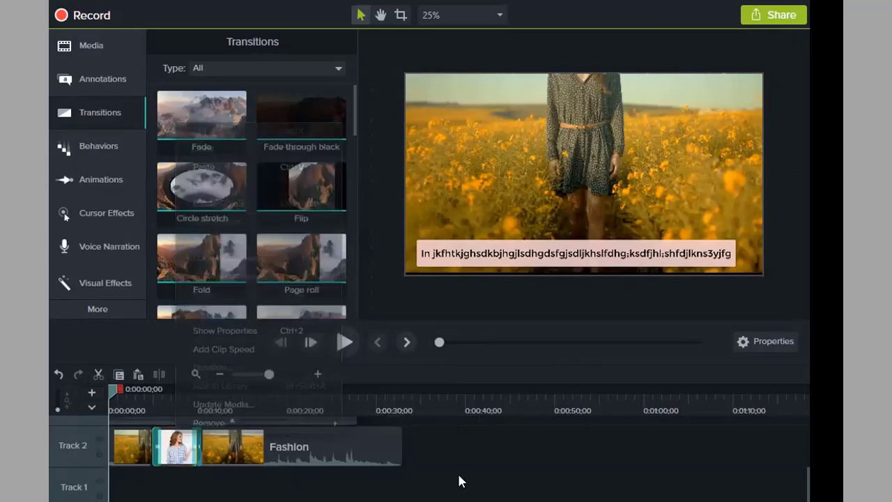
- Apply the Flip transition to the photo clip on Track 2 and preview it from about 4 seconds
scroll(300, 189, "down", 1)
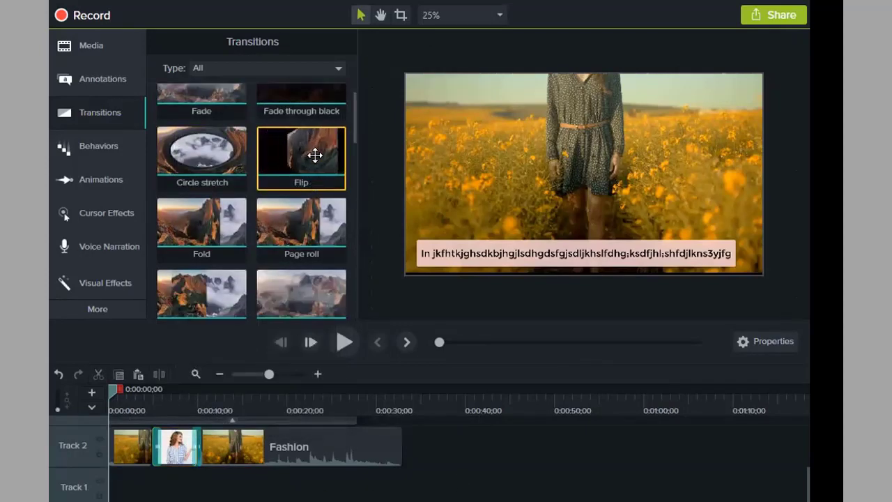
left_click_drag(177, 453, 169, 456)
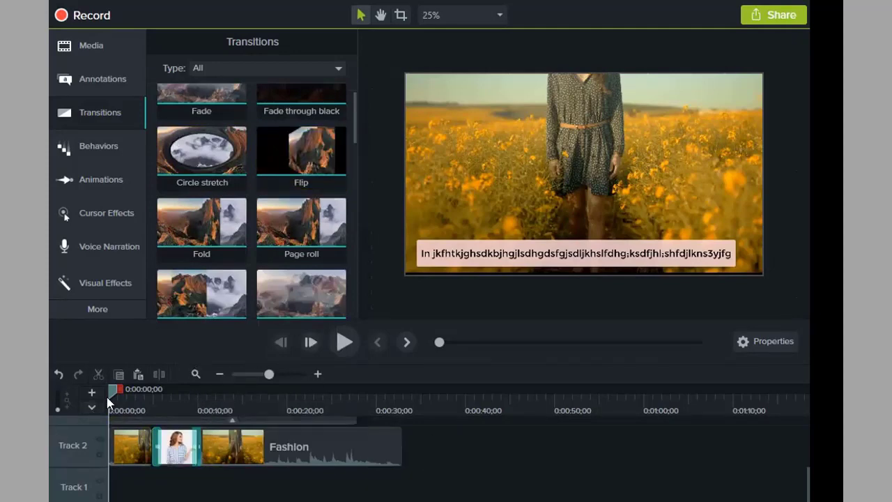
left_click_drag(115, 394, 147, 394)
left_click(344, 343)
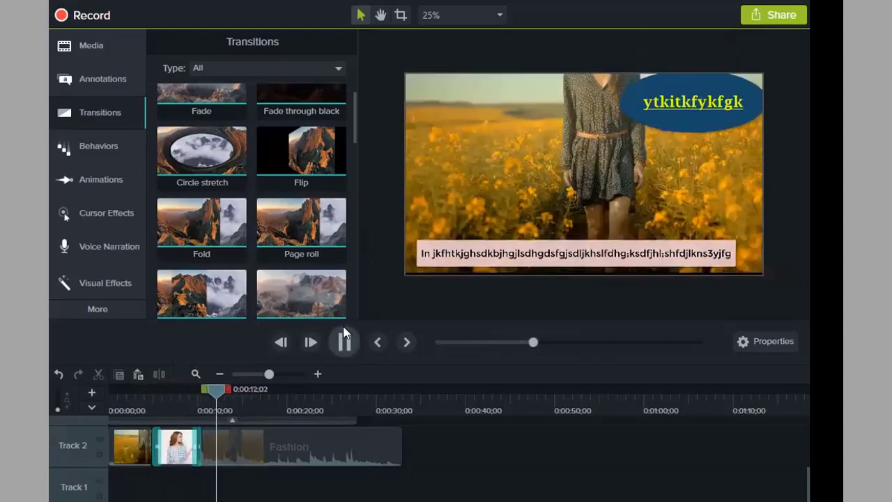
left_click_drag(211, 397, 145, 411)
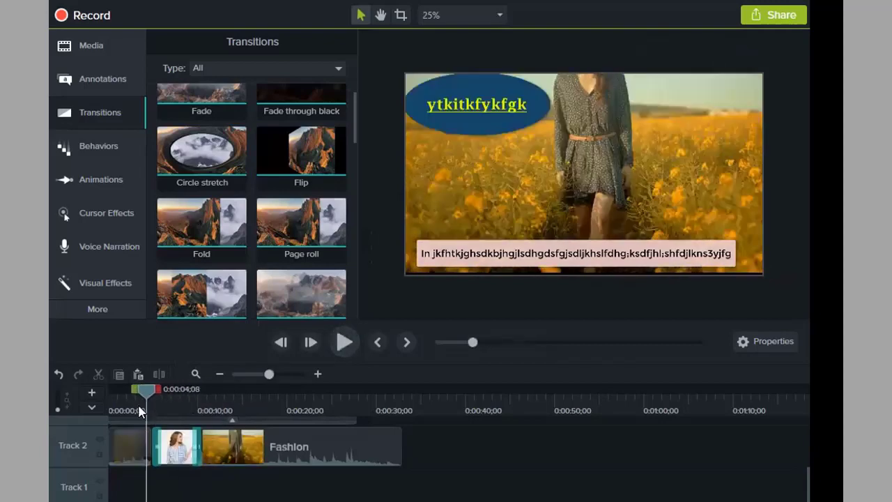
- Check what can be removed from the photo clip on Track 2, and leave without applying anything
right_click(182, 446)
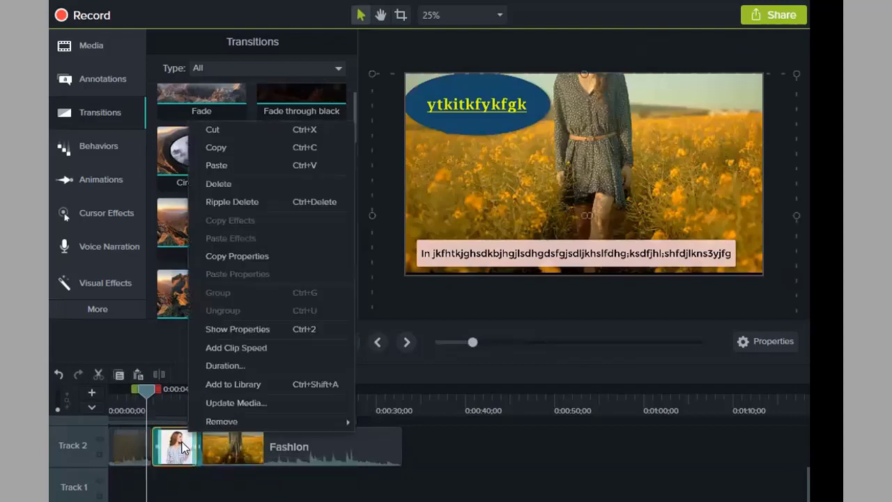
mouse_move(214, 425)
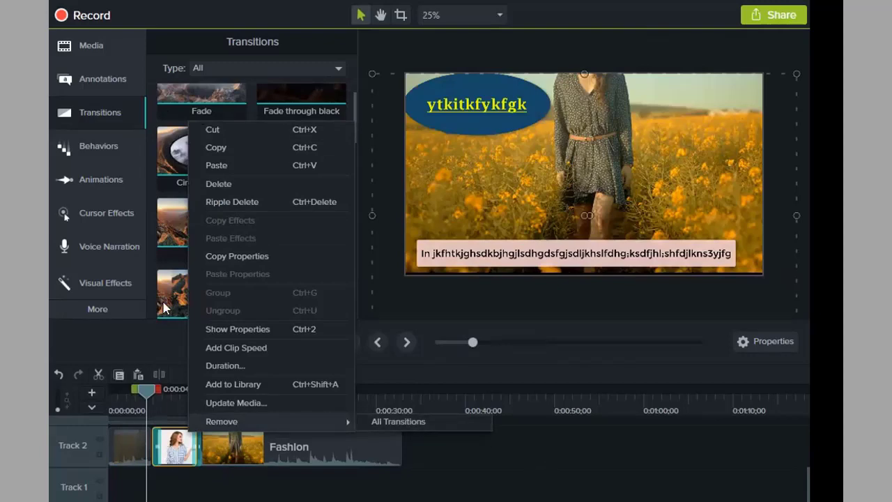
left_click(548, 450)
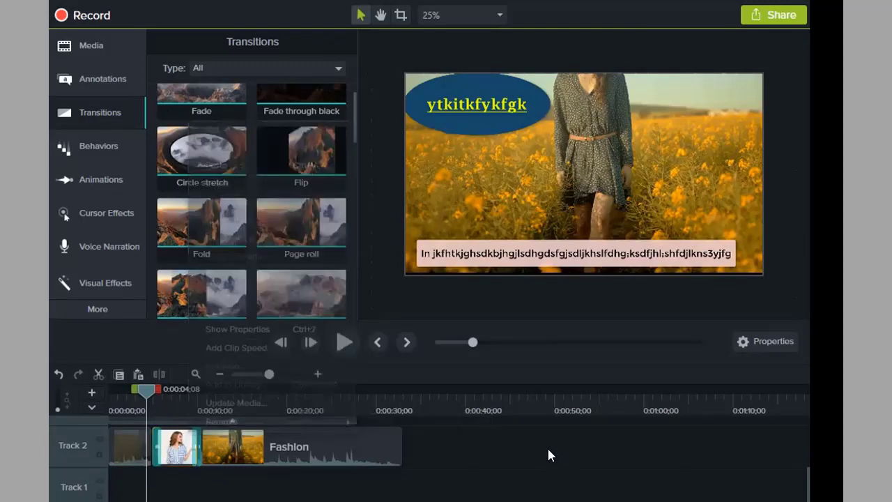
- Apply the Drifting behavior to the photo clip on Track 2, preview it, and return the playhead to about 1 second
left_click(105, 148)
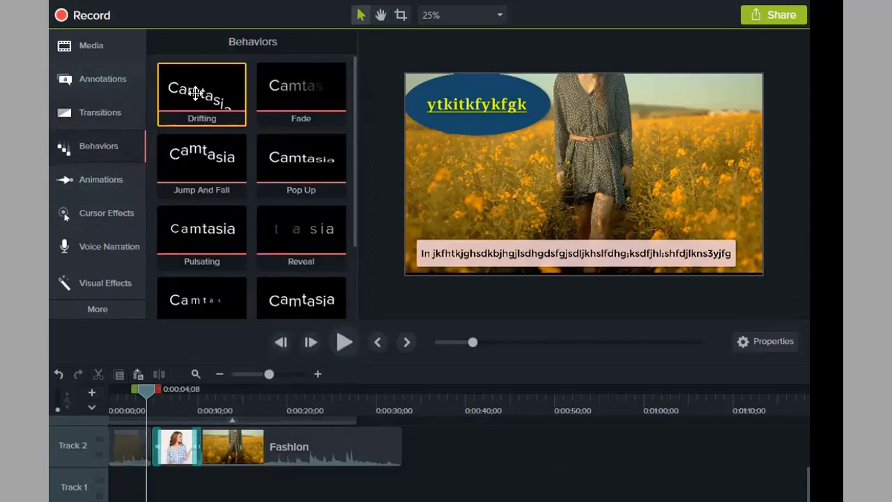
left_click_drag(195, 93, 172, 441)
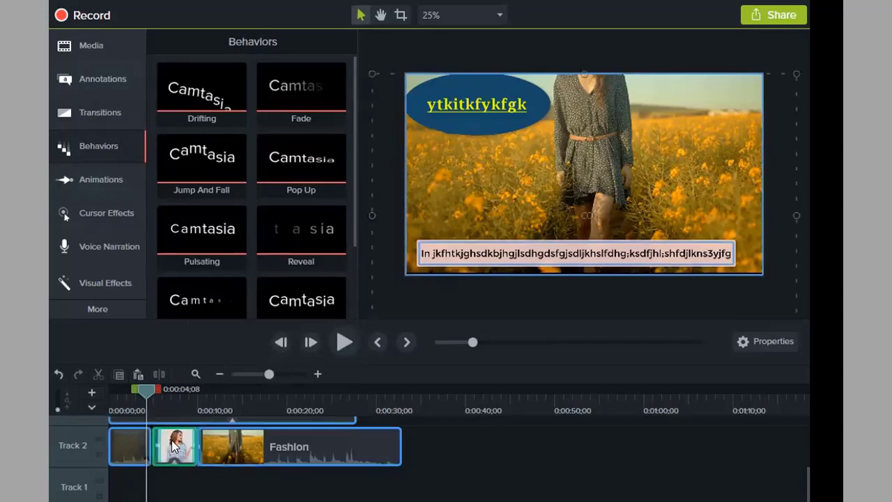
left_click(346, 341)
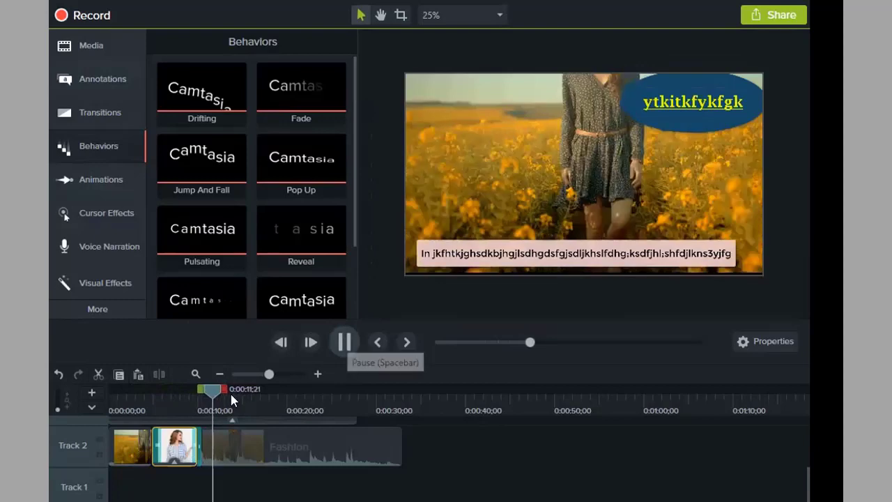
left_click(215, 395)
left_click(124, 395)
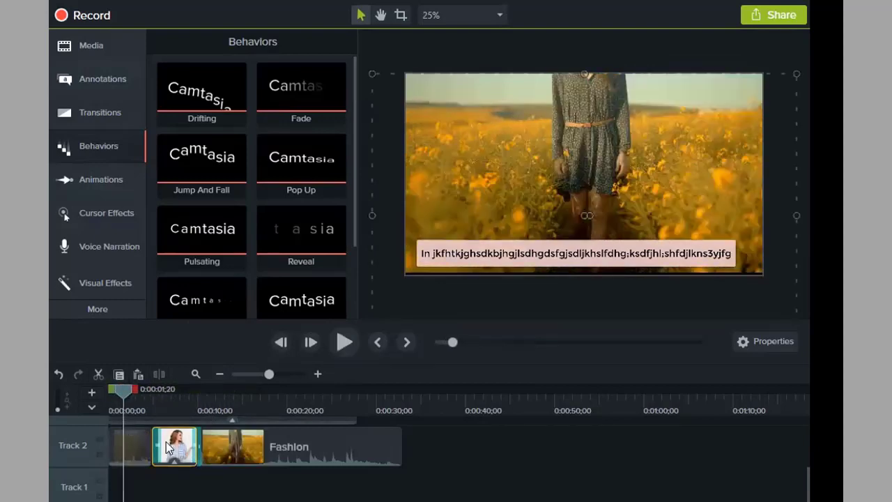
- Look over the options for removing effects or transitions from the photo clip on Track 2
right_click(170, 441)
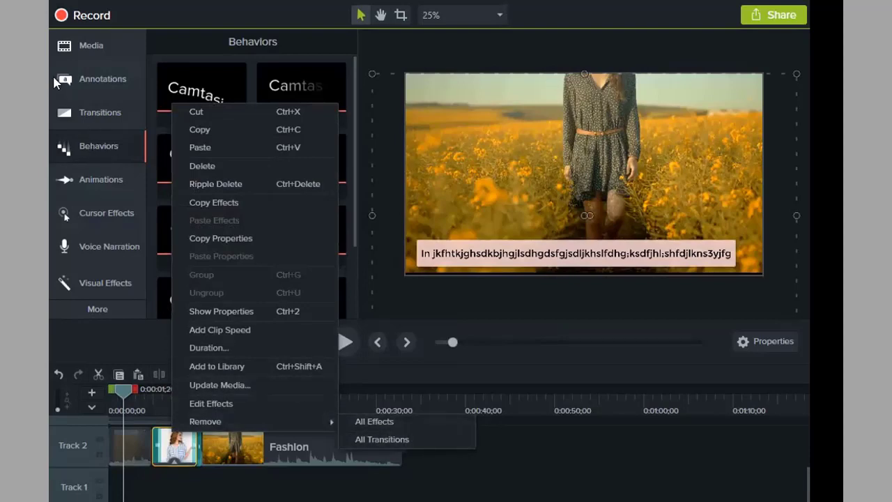
left_click(108, 112)
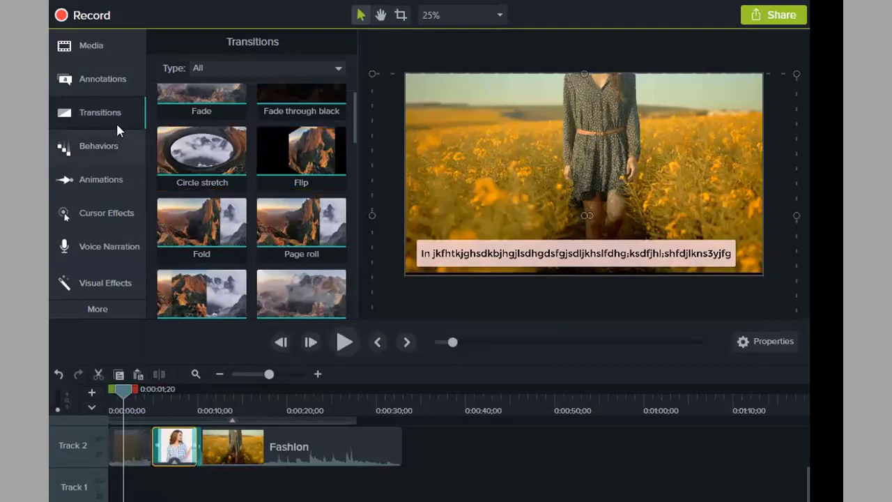
right_click(179, 442)
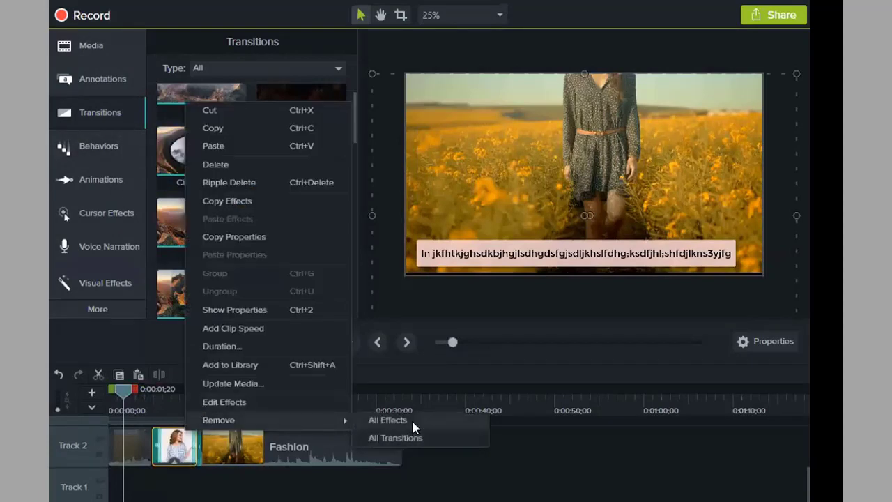
- Show the Drifting effect attached to the photo clip on Track 2, and hide it again
left_click(214, 402)
left_click(171, 457)
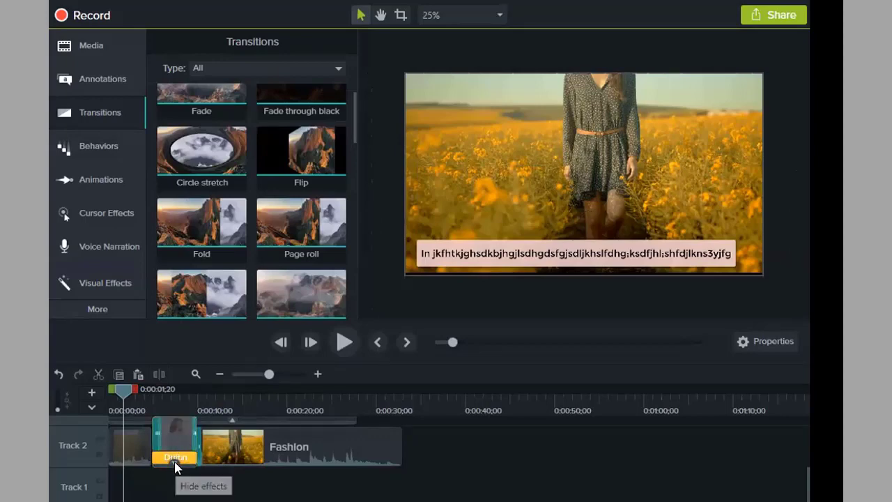
left_click(173, 460)
left_click(173, 460)
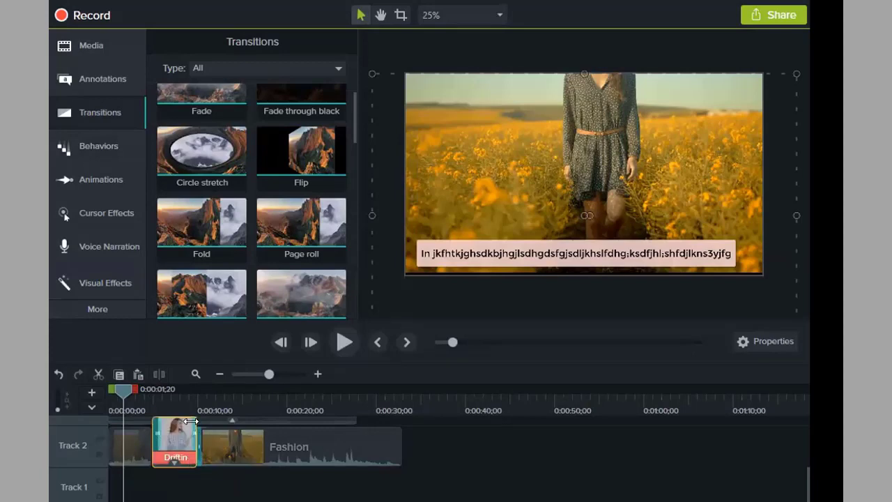
left_click(175, 458)
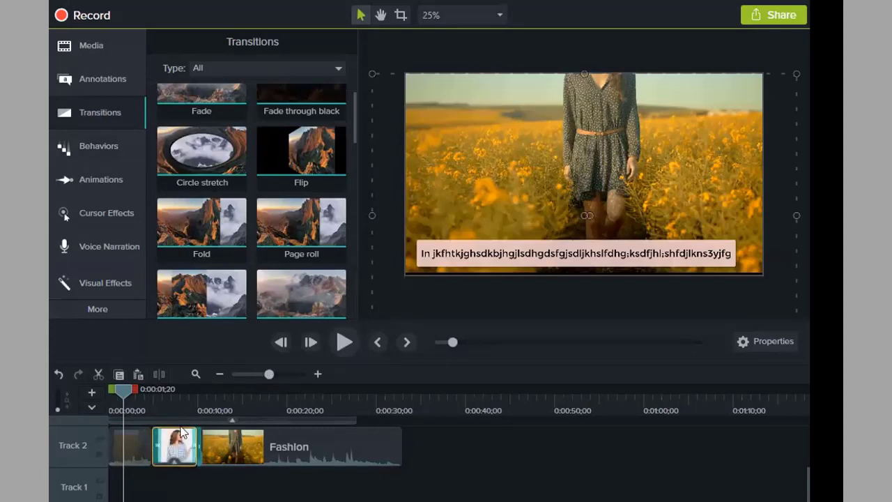
- Remove all effects and all transitions from the photo clip on Track 2, and leave the clip selected
right_click(181, 438)
mouse_move(234, 412)
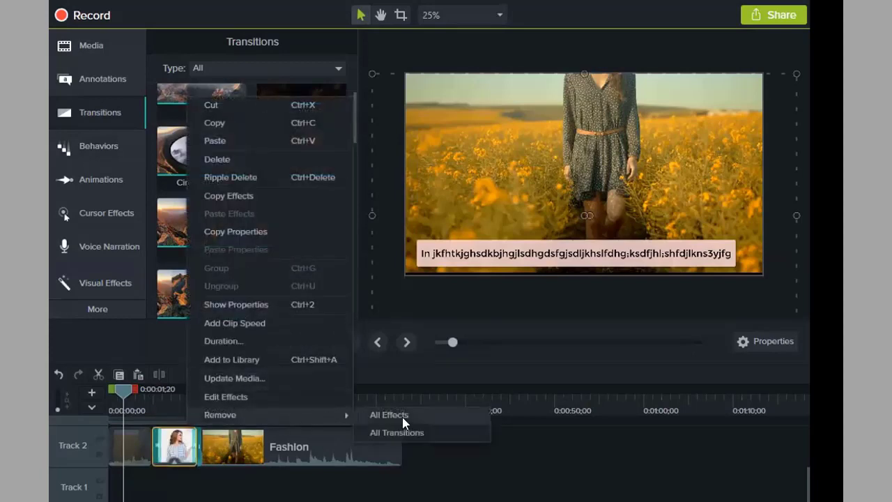
left_click(399, 417)
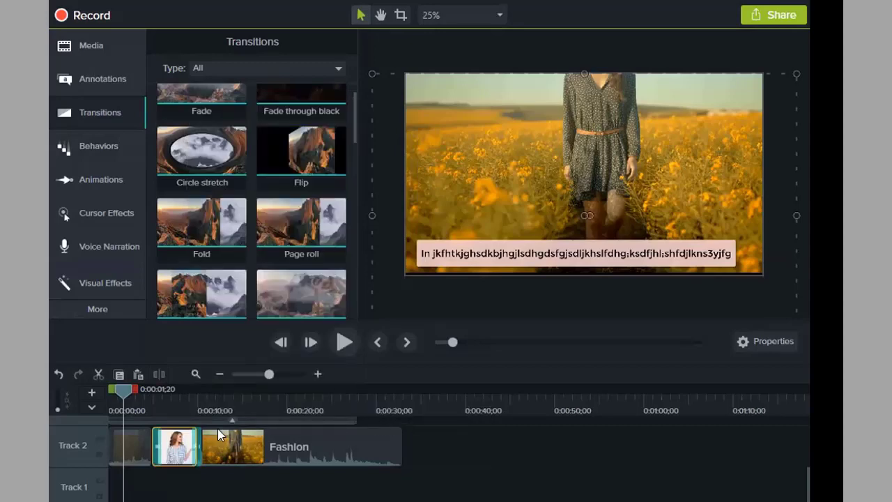
right_click(183, 444)
mouse_move(276, 418)
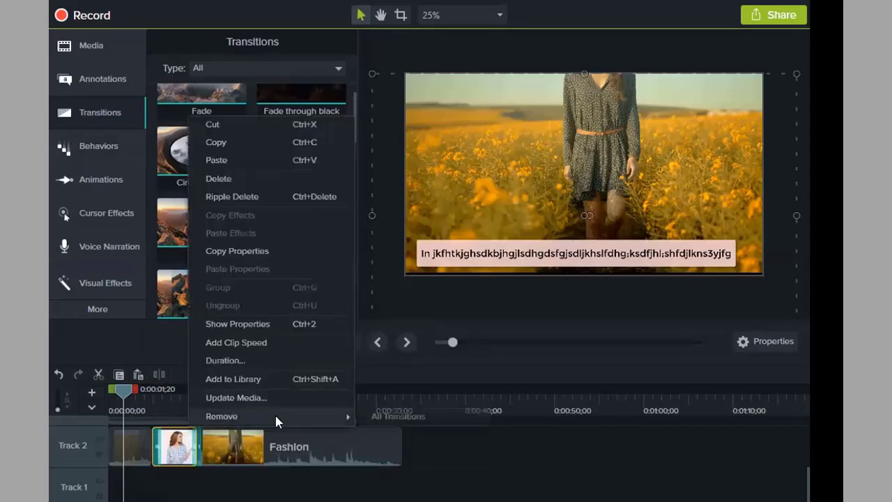
left_click(409, 411)
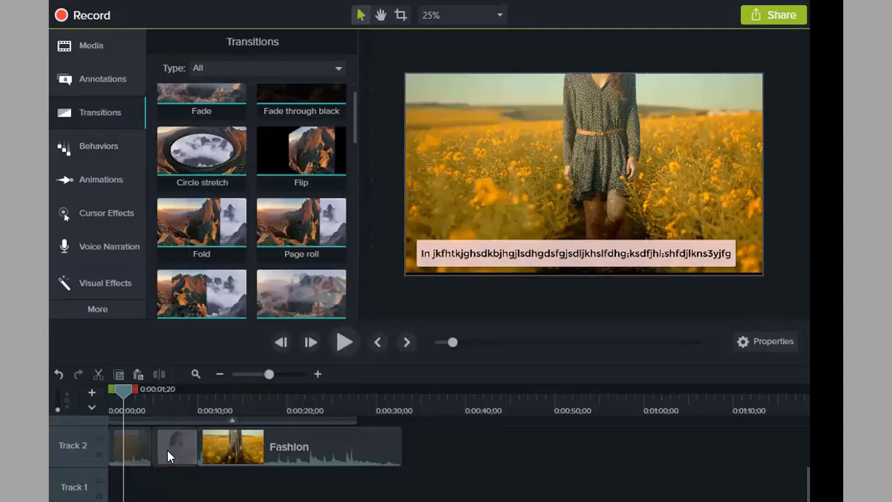
left_click(176, 449)
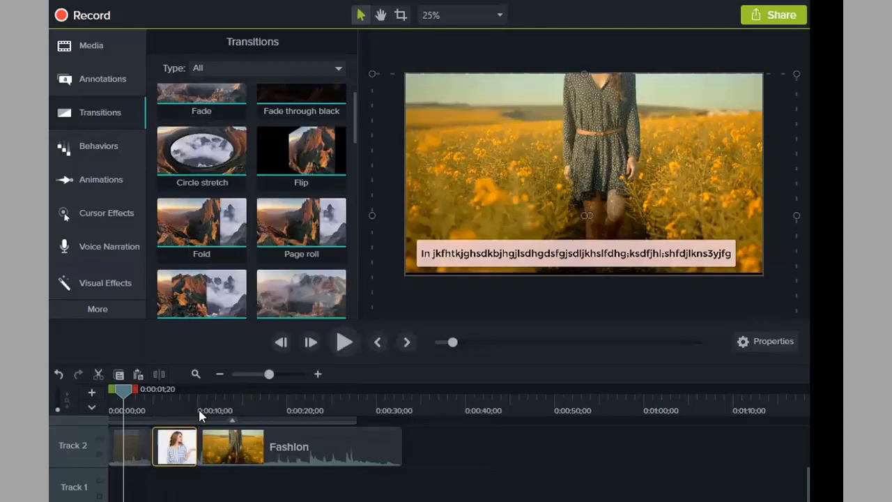
- Browse the transitions library from Fade to Pixelate to review the available transitions
scroll(241, 232, "down", 5)
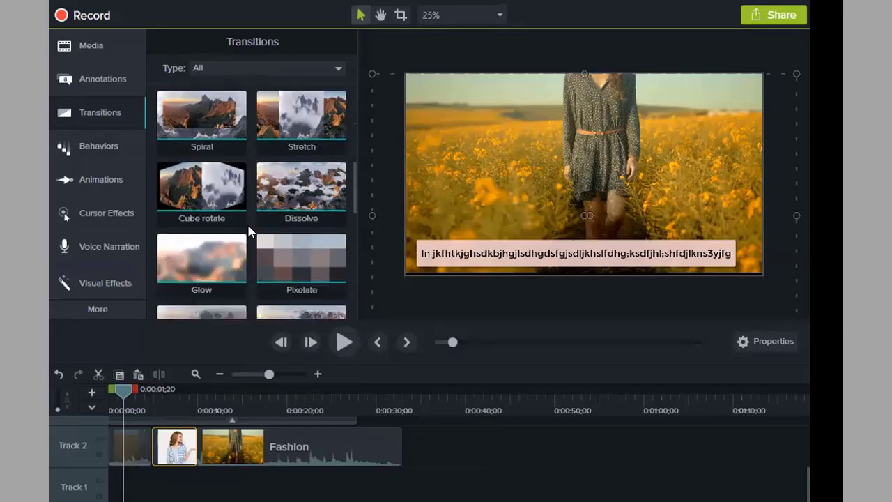
scroll(342, 163, "up", 2)
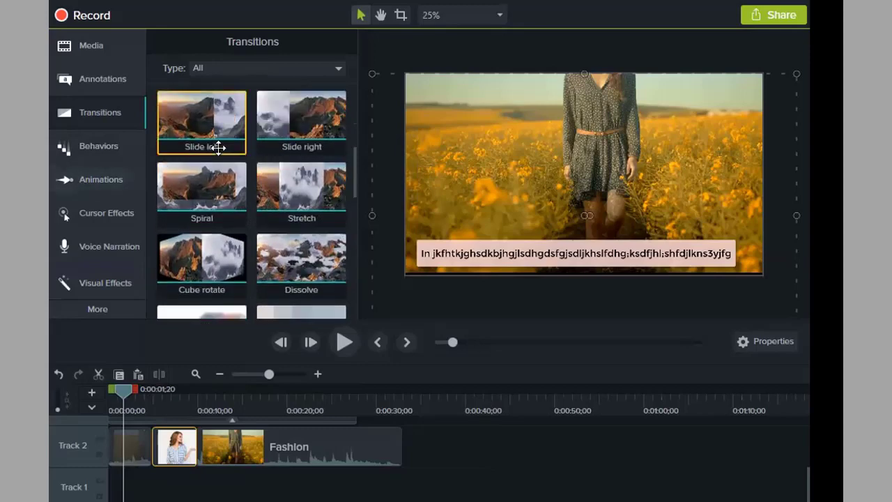
scroll(209, 160, "up", 4)
scroll(212, 192, "down", 6)
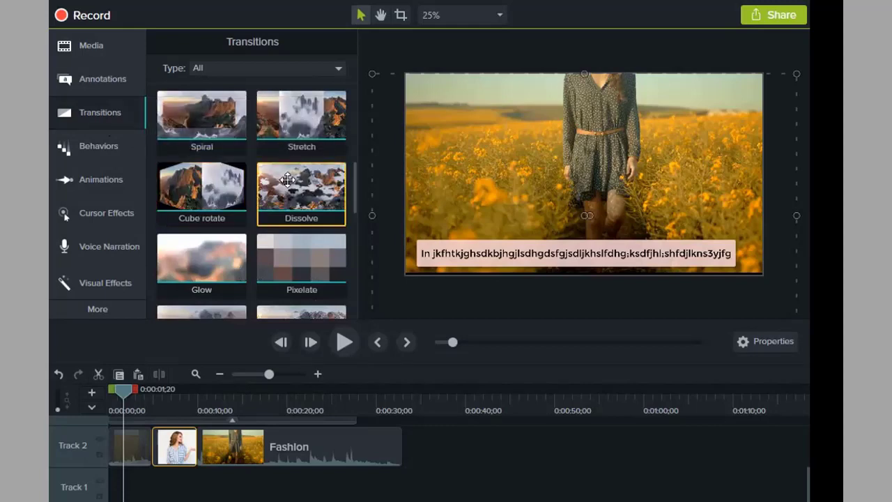
left_click(107, 116)
left_click(99, 85)
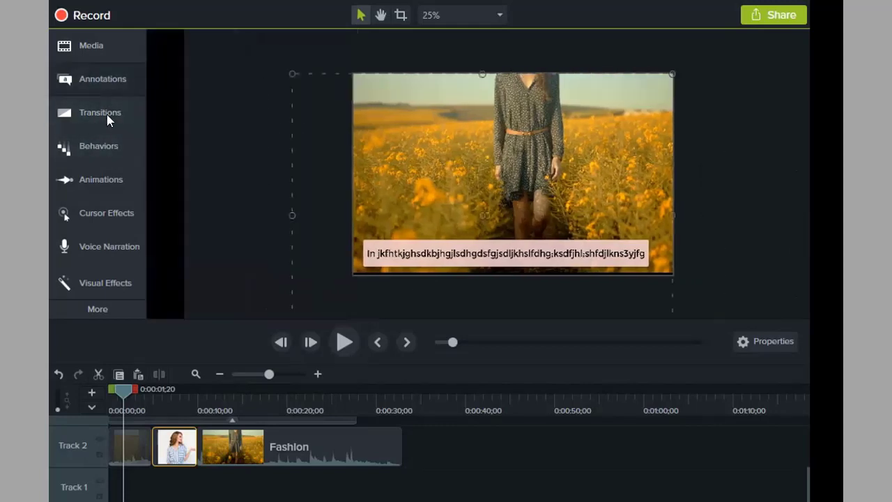
left_click(100, 150)
left_click(101, 114)
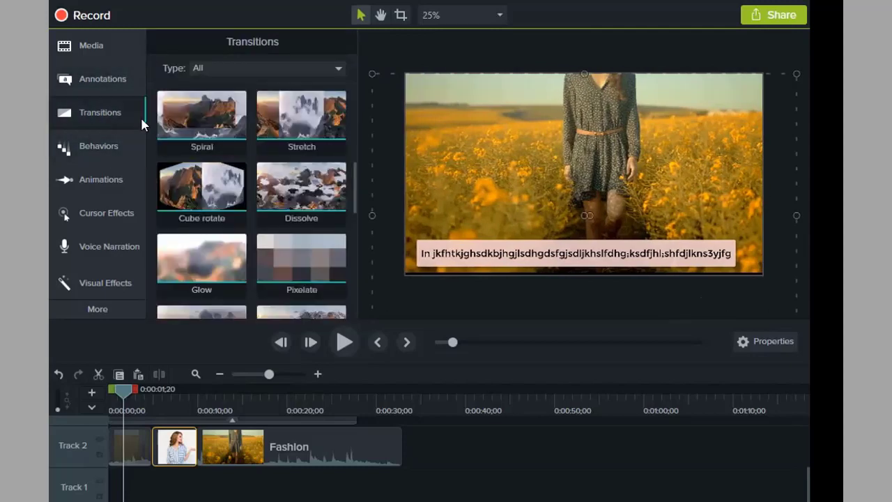
scroll(237, 165, "down", 3)
scroll(258, 163, "down", 1)
scroll(268, 161, "up", 7)
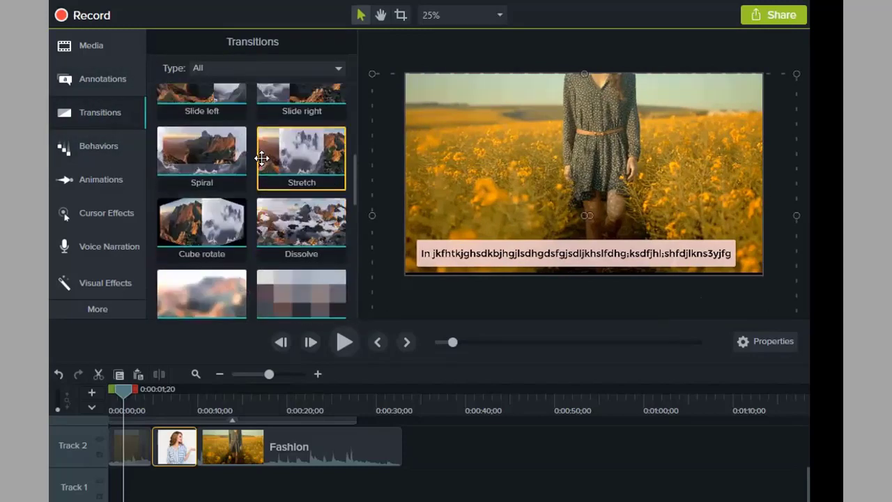
scroll(271, 159, "down", 1)
scroll(271, 160, "up", 3)
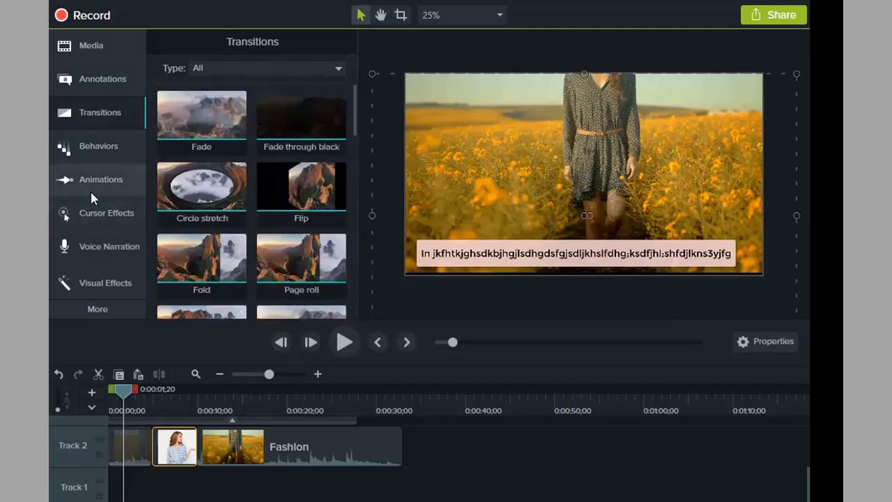
- Look over the Behaviors library, the Zoom-n-Pan settings and the animation presets down to Smart Focus
left_click(94, 146)
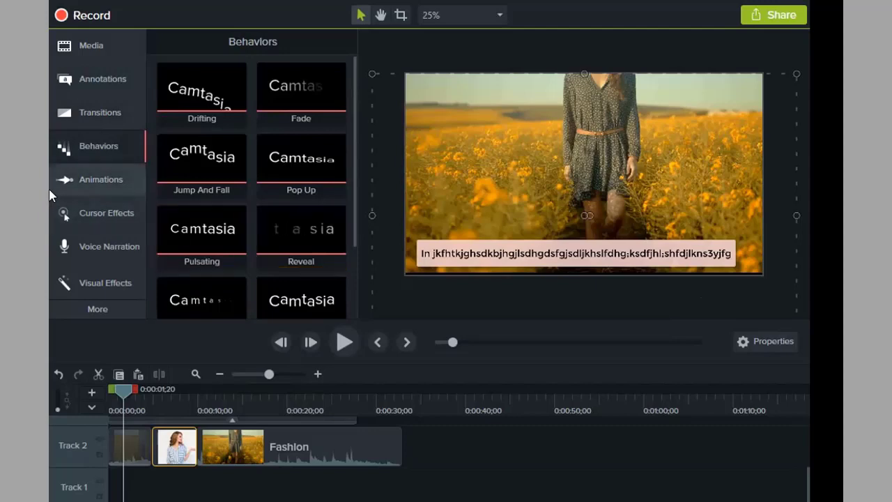
left_click(92, 189)
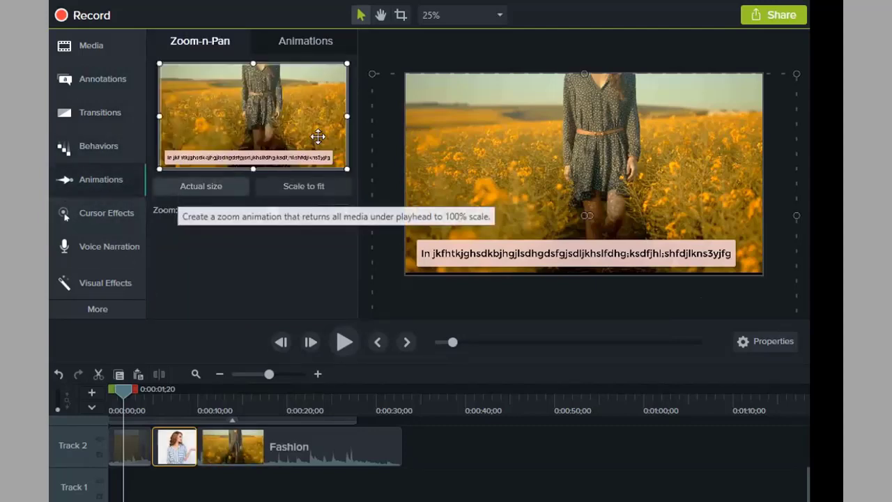
left_click(118, 183)
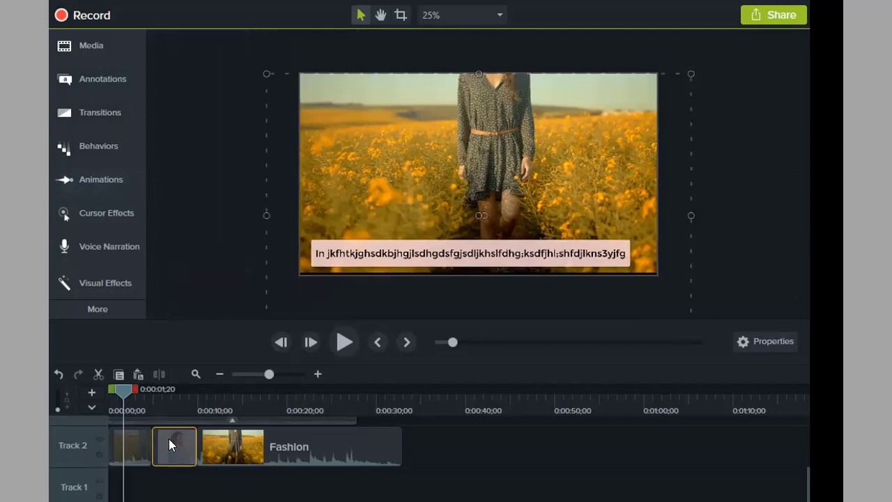
left_click(106, 188)
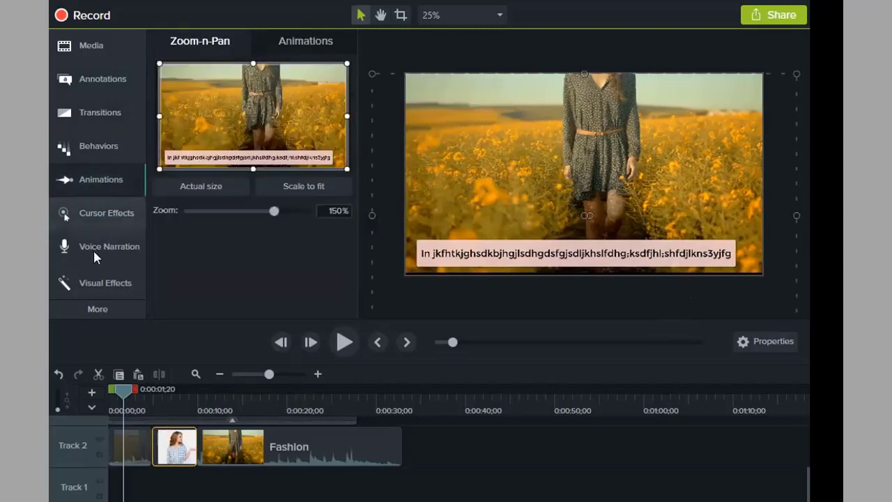
left_click(303, 52)
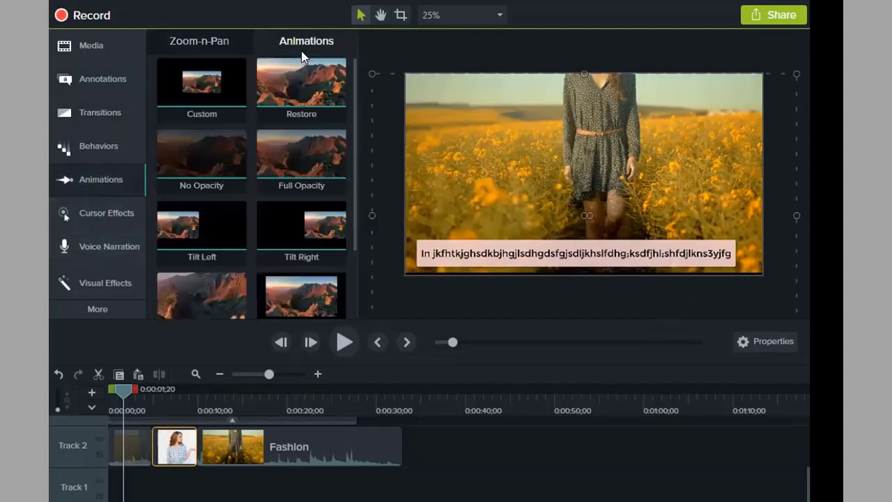
left_click(203, 47)
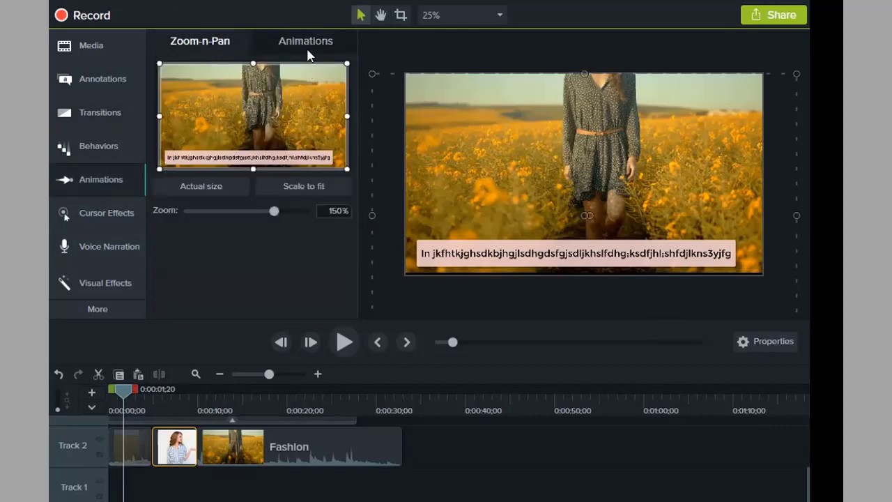
left_click(122, 150)
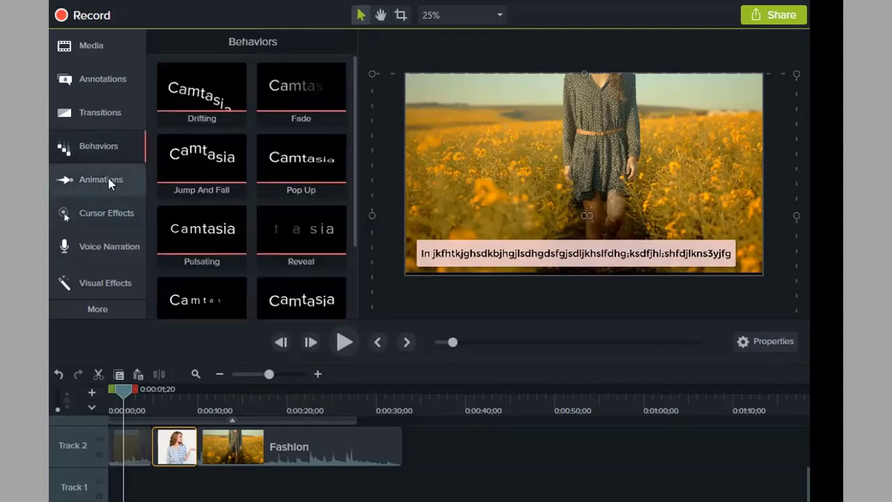
left_click(82, 179)
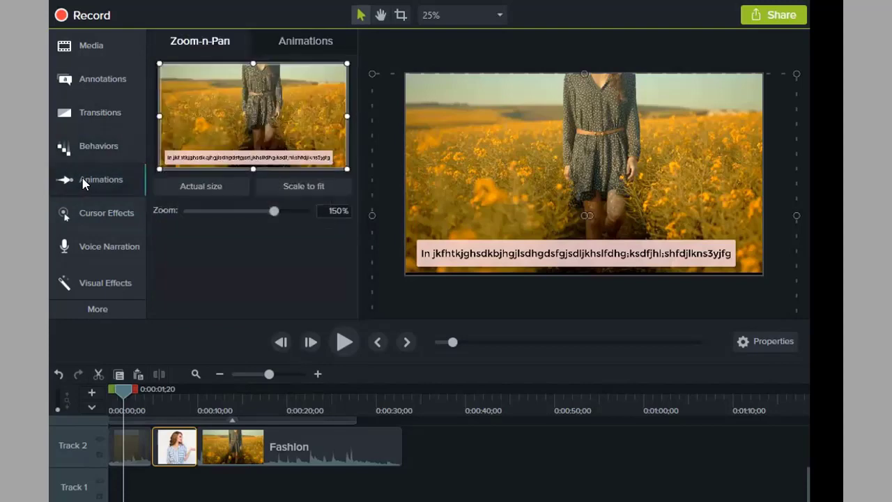
left_click(305, 42)
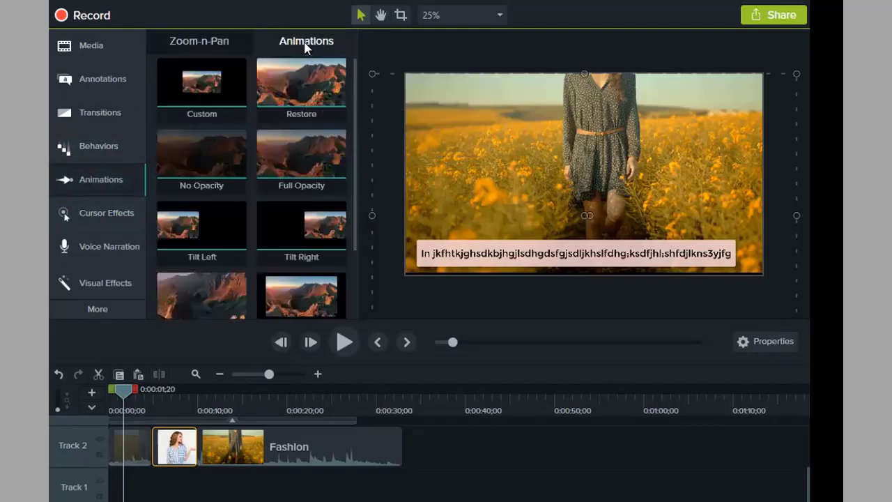
scroll(257, 193, "down", 2)
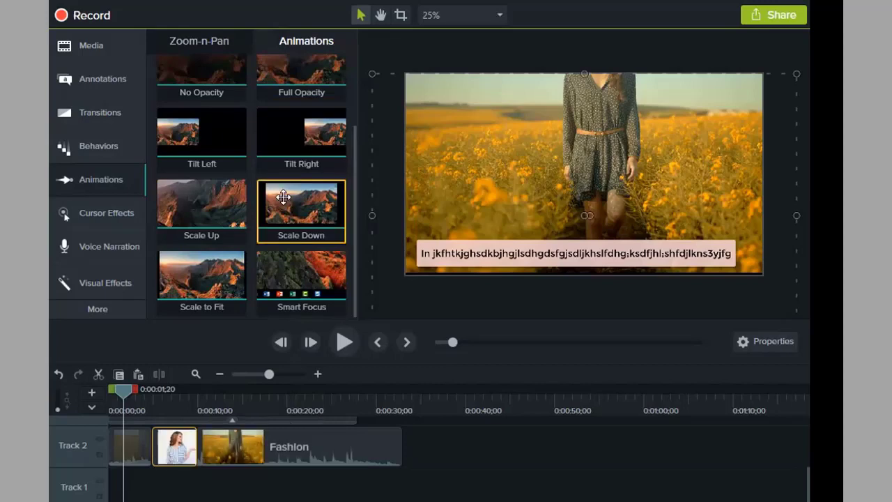
- Apply the Scale Up animation to the photo clip on Track 2, and scrub through the clip to preview it
scroll(283, 198, "up", 2)
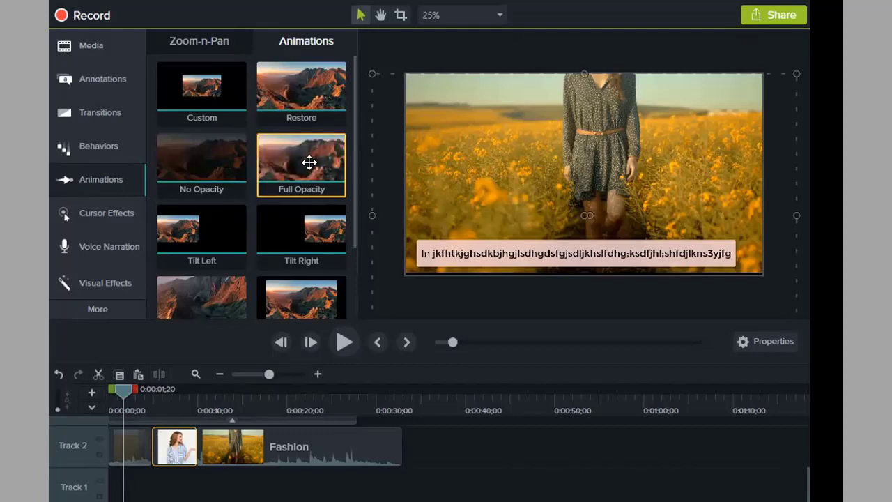
scroll(297, 160, "down", 2)
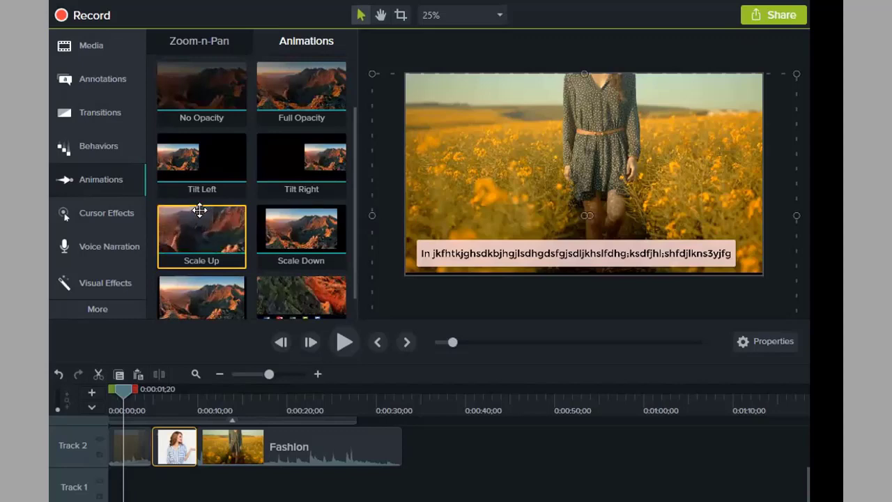
left_click_drag(202, 238, 175, 450)
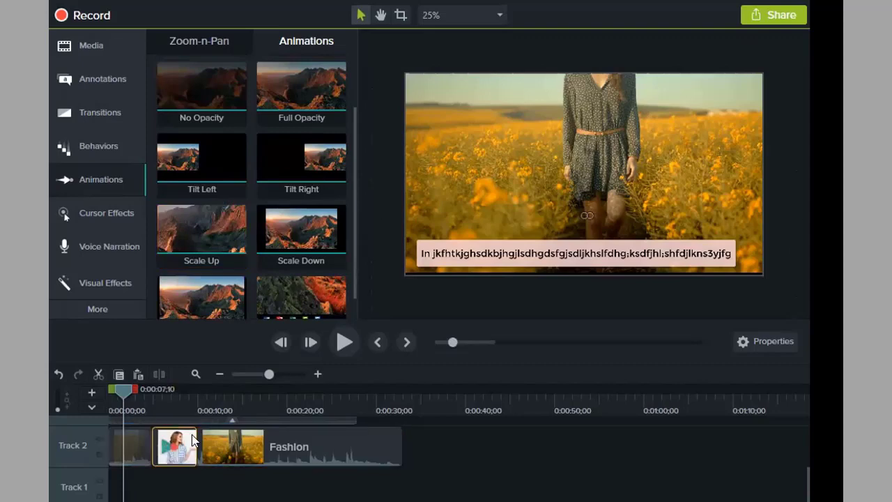
left_click_drag(140, 412, 189, 417)
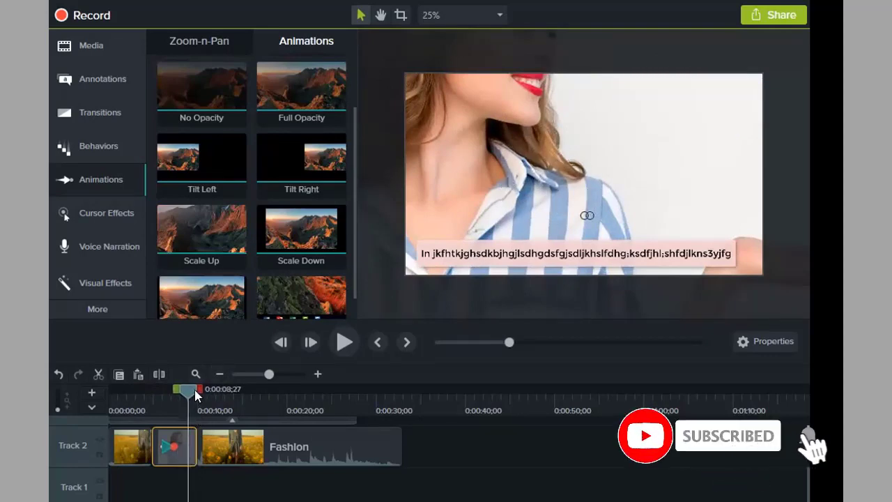
left_click_drag(197, 399, 168, 404)
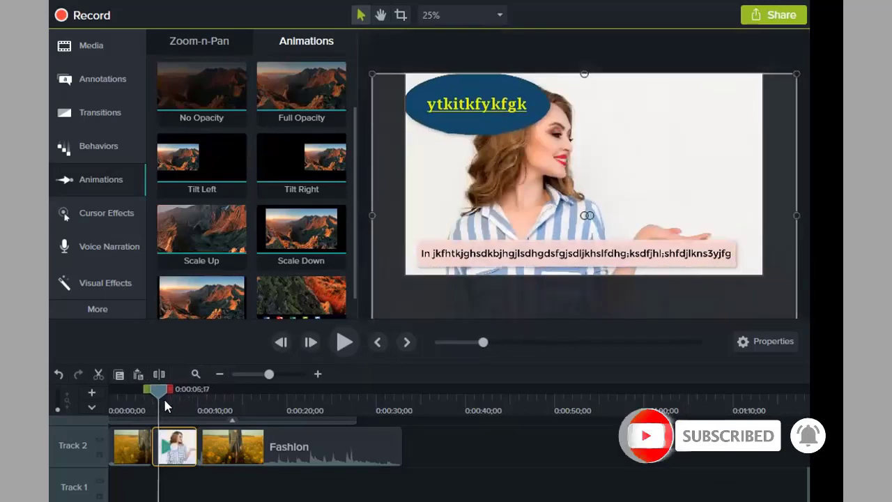
- Stretch the Scale Up animation to the end of the photo clip, and play that section
left_click(173, 447)
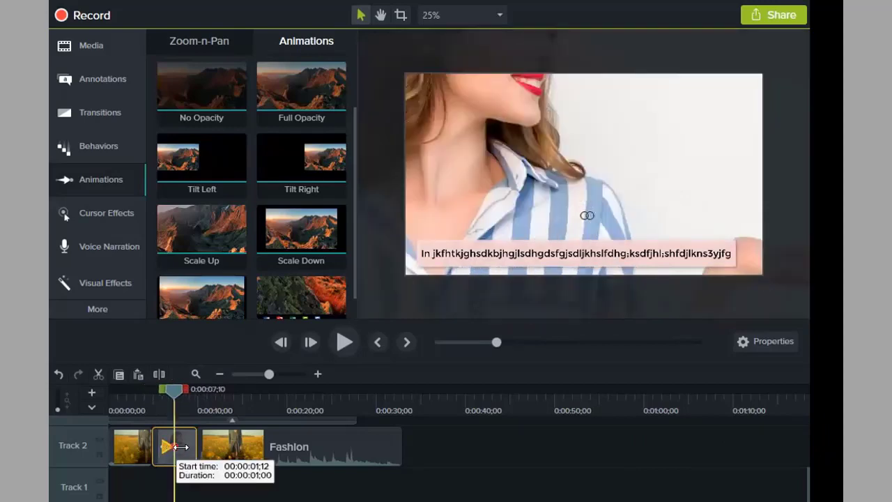
left_click_drag(209, 452, 243, 453)
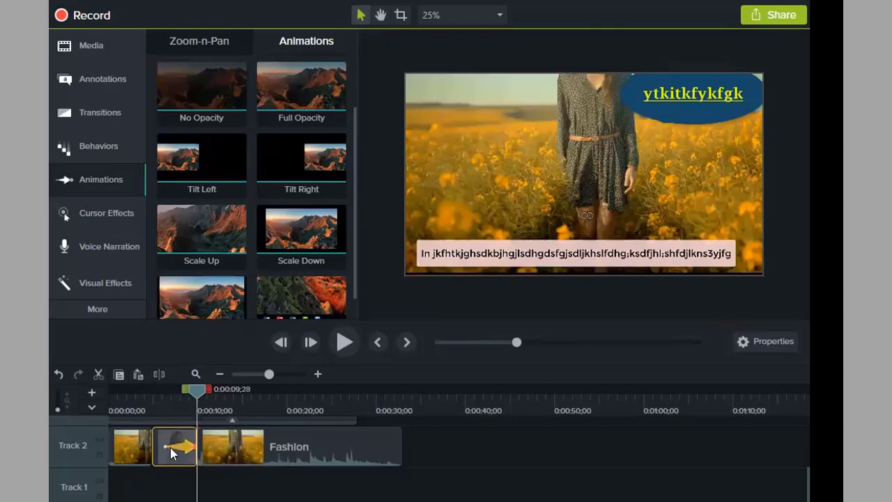
left_click_drag(200, 390, 151, 395)
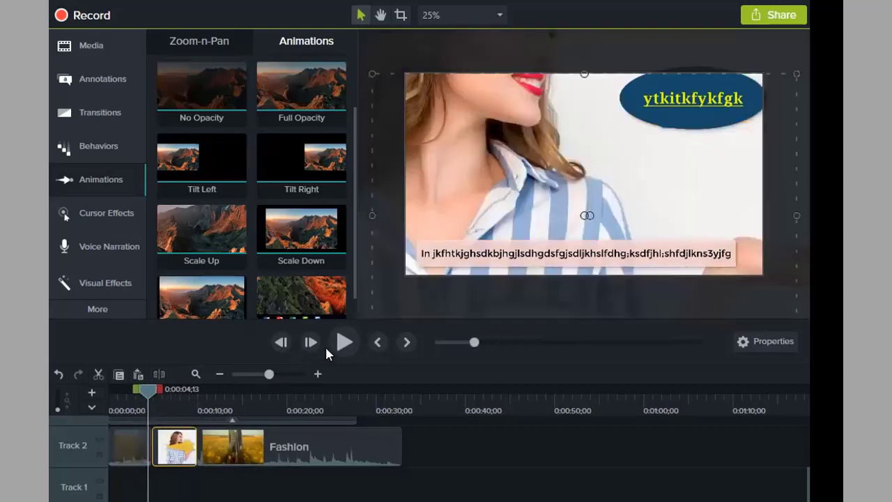
left_click(344, 342)
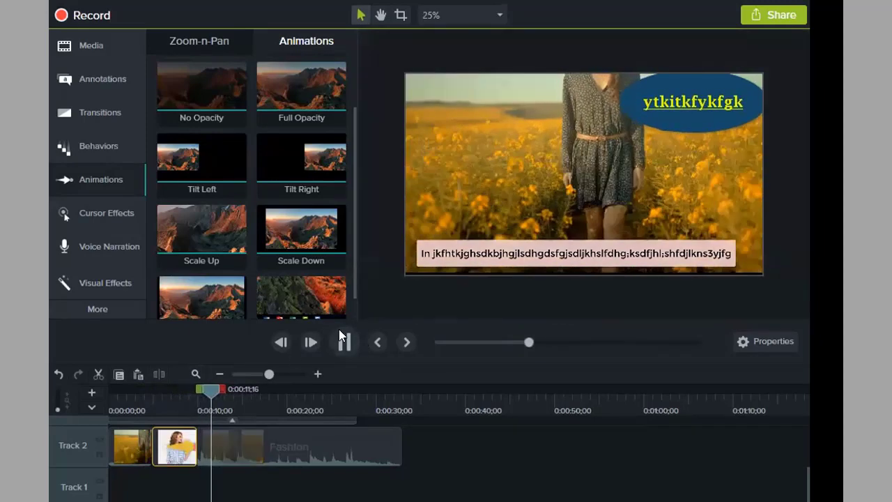
left_click(335, 342)
- Make the Scale Up animation span from the photo clip's start to about its middle, and play the result
mouse_move(179, 436)
left_mouse_down()
mouse_move(193, 450)
mouse_move(152, 446)
mouse_move(181, 445)
mouse_move(167, 445)
left_mouse_up()
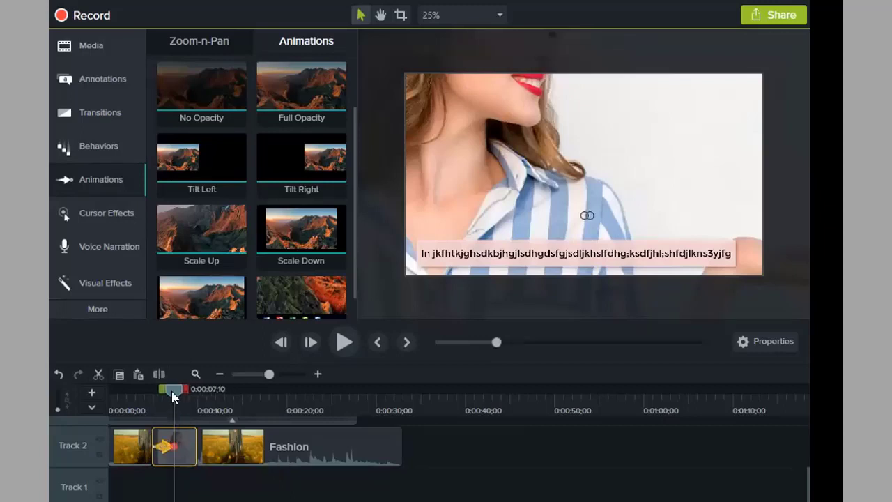
left_click_drag(171, 391, 151, 403)
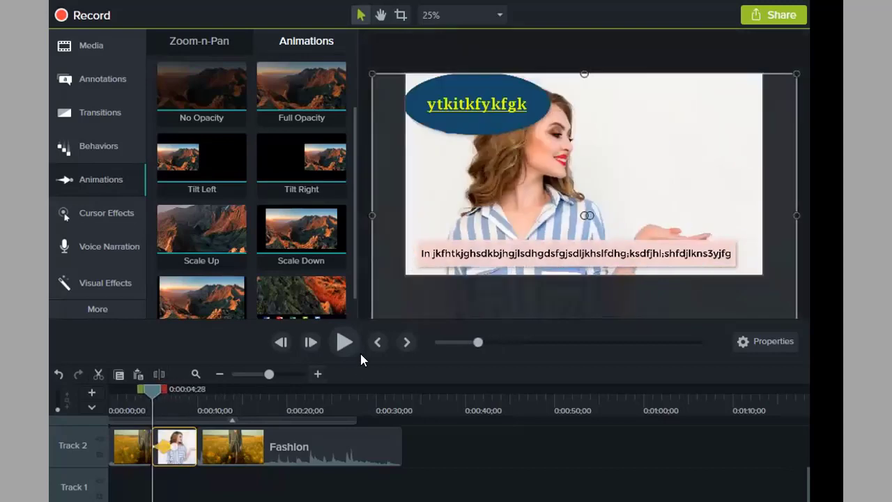
left_click(341, 348)
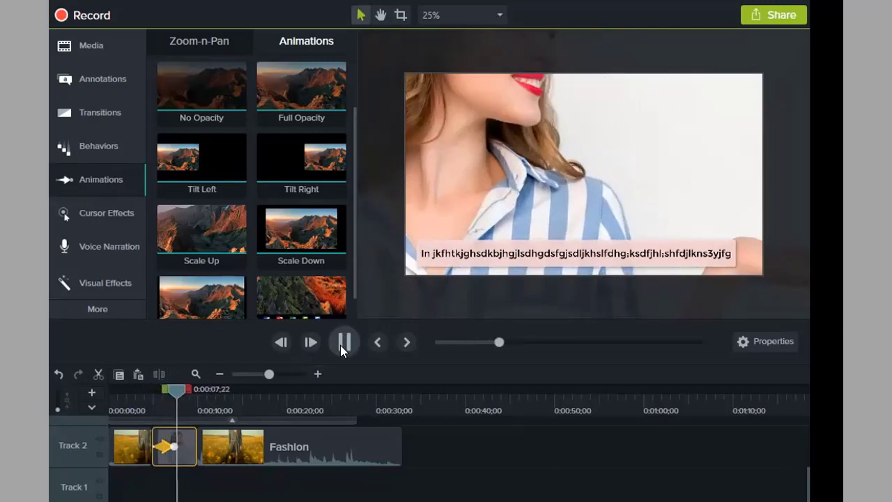
left_click(341, 348)
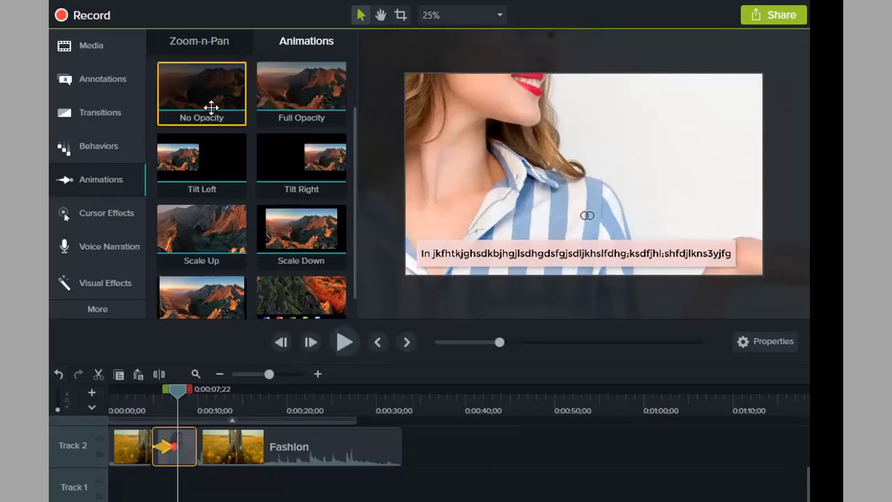
- Add a Custom animation after the Scale Up animation on the photo clip, and stretch it to the clip's end
scroll(279, 108, "up", 1)
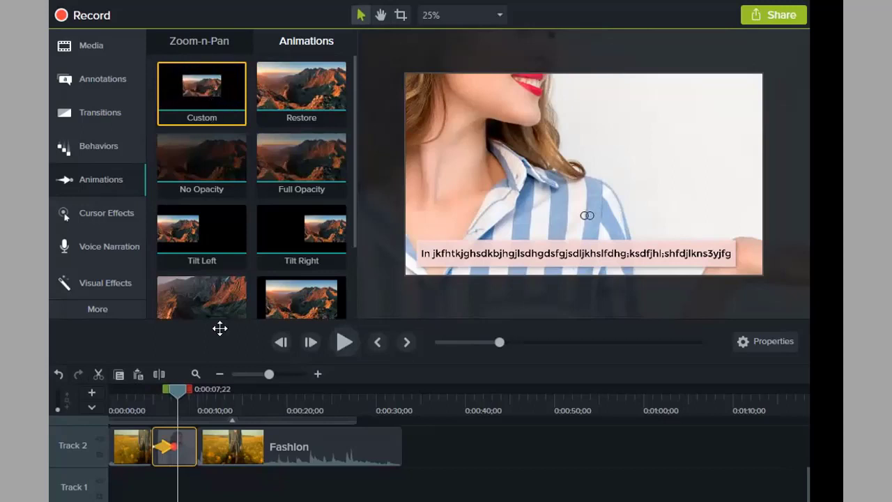
left_click_drag(219, 328, 172, 446)
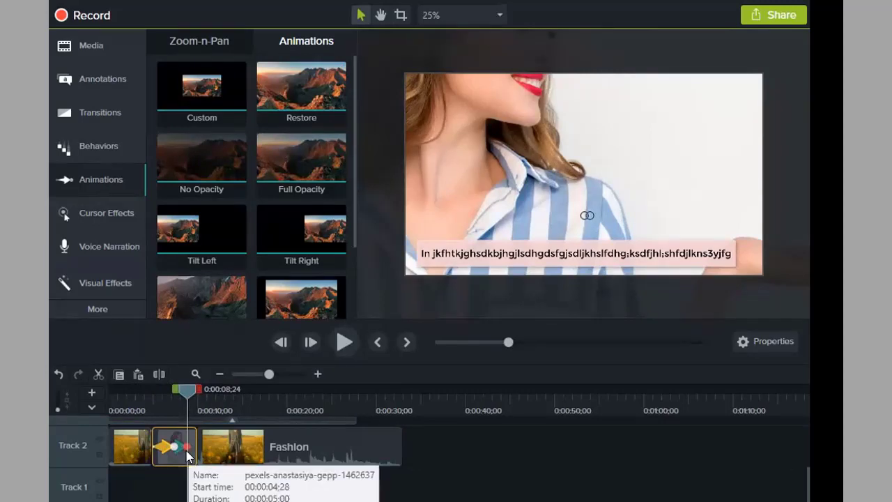
left_click(160, 390)
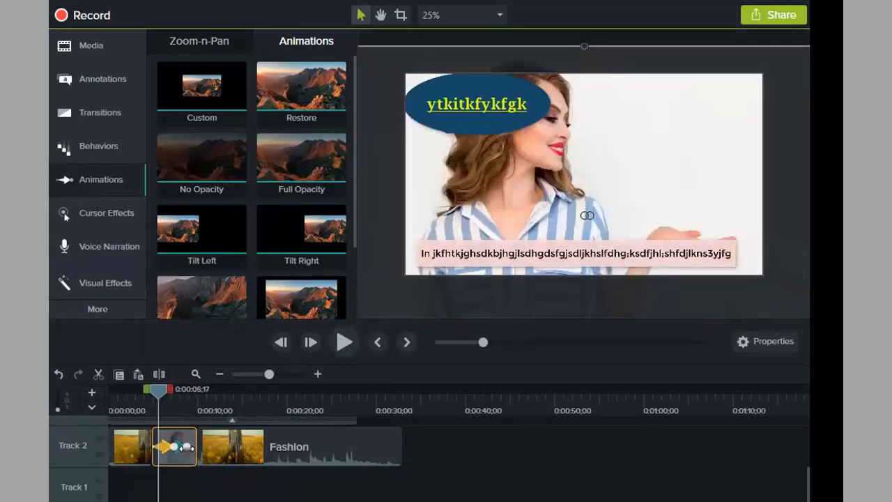
left_click(183, 446)
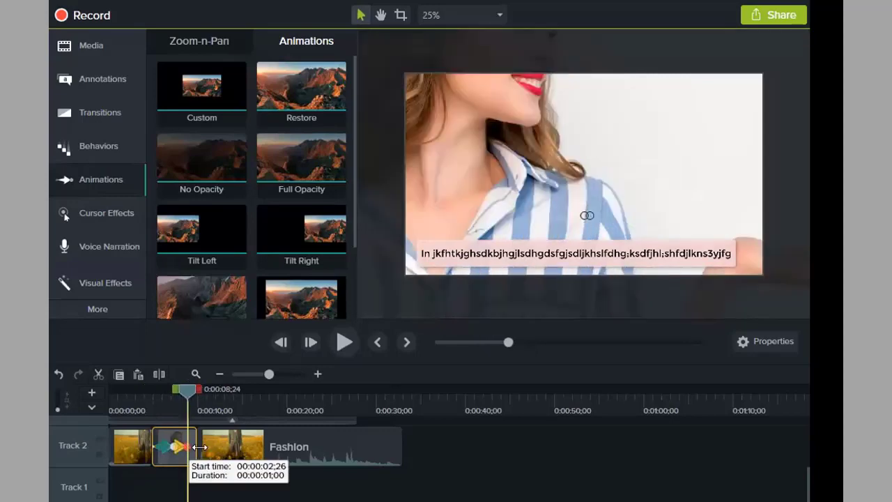
left_click(198, 399)
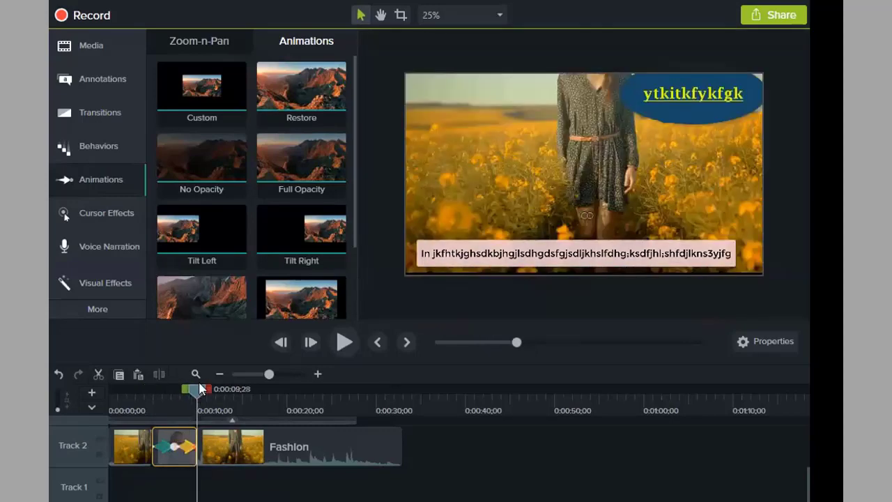
- Play the timeline twice from around the photo clip's start to preview its two animations
left_click_drag(200, 390, 153, 410)
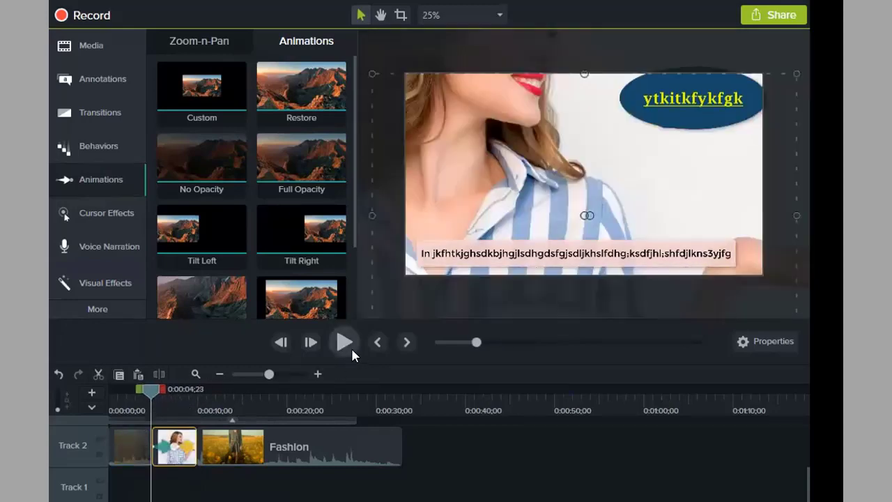
left_click(344, 342)
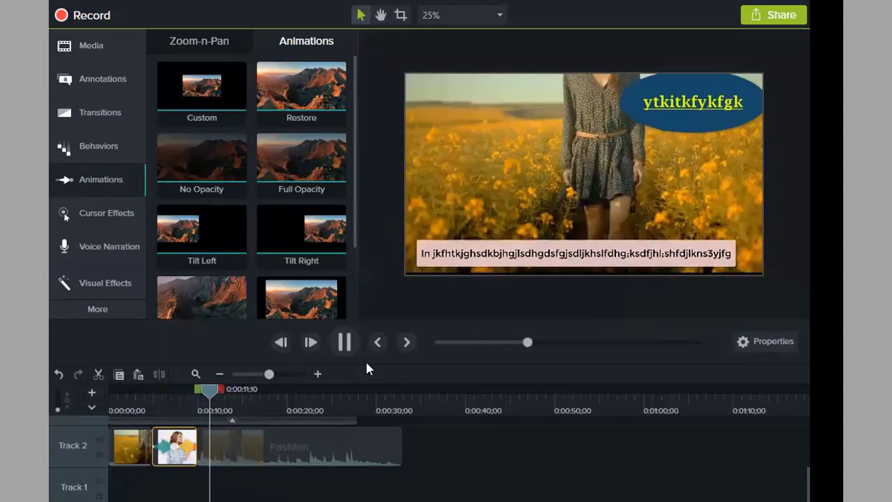
left_click(348, 342)
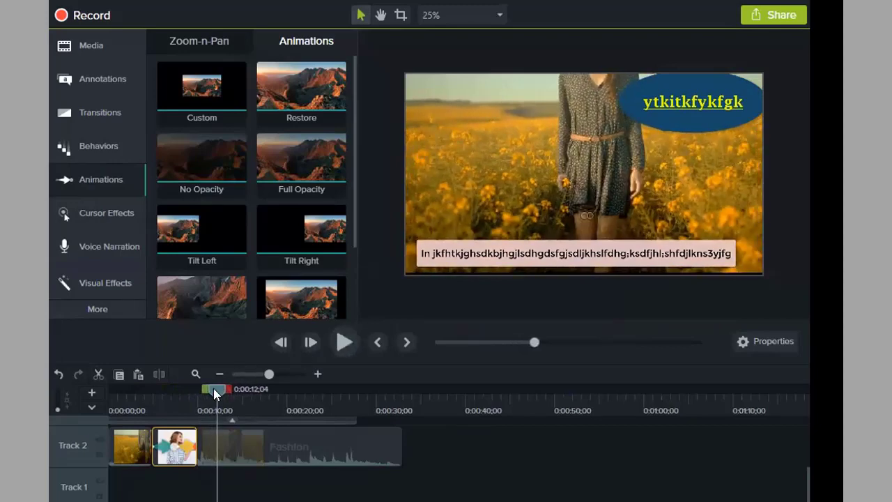
left_click_drag(213, 388, 155, 409)
left_click(344, 341)
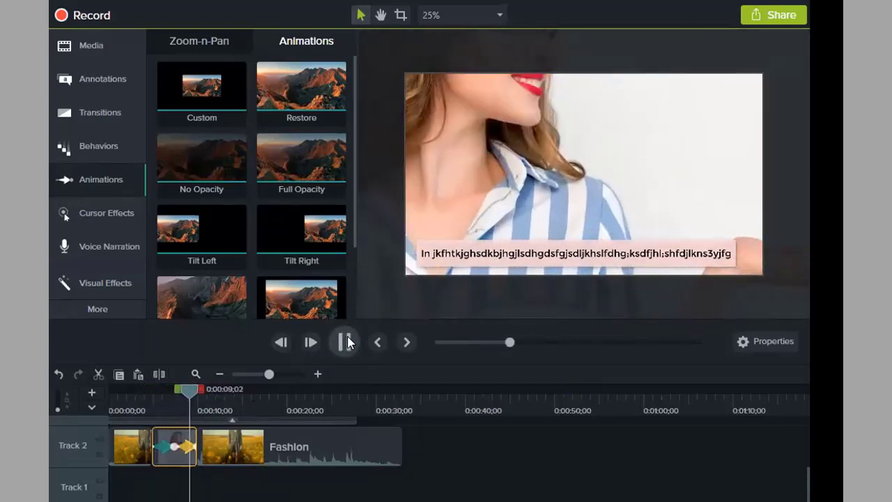
left_click(346, 341)
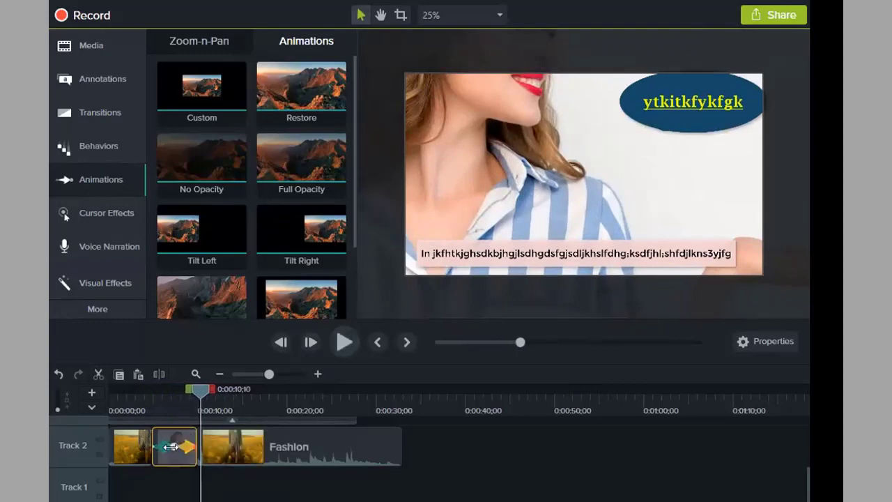
- Check the start time and duration of the first animation on the photo clip, and play on from its end
left_click(171, 446)
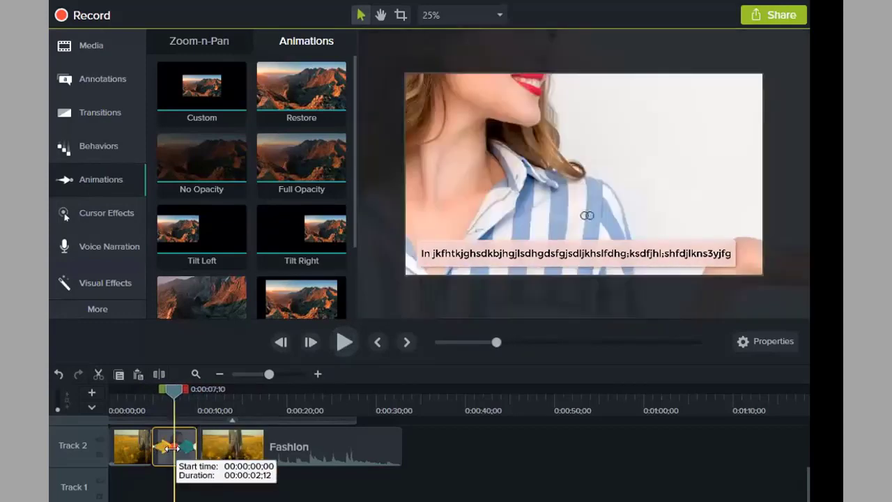
mouse_move(171, 447)
left_mouse_down()
mouse_move(162, 447)
mouse_move(170, 448)
left_mouse_up()
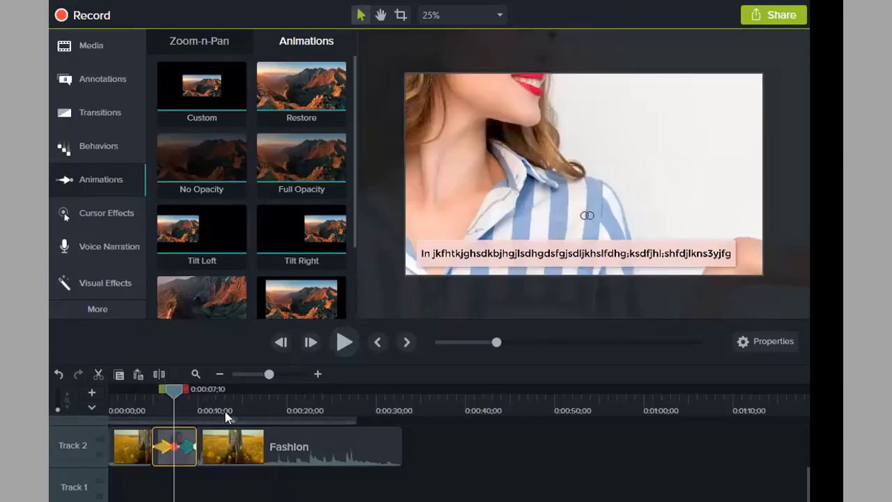
left_click(345, 342)
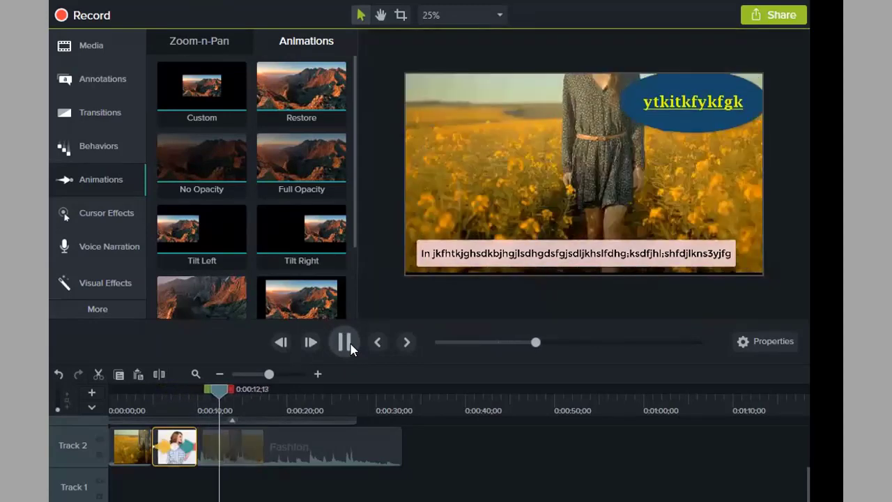
left_click(343, 339)
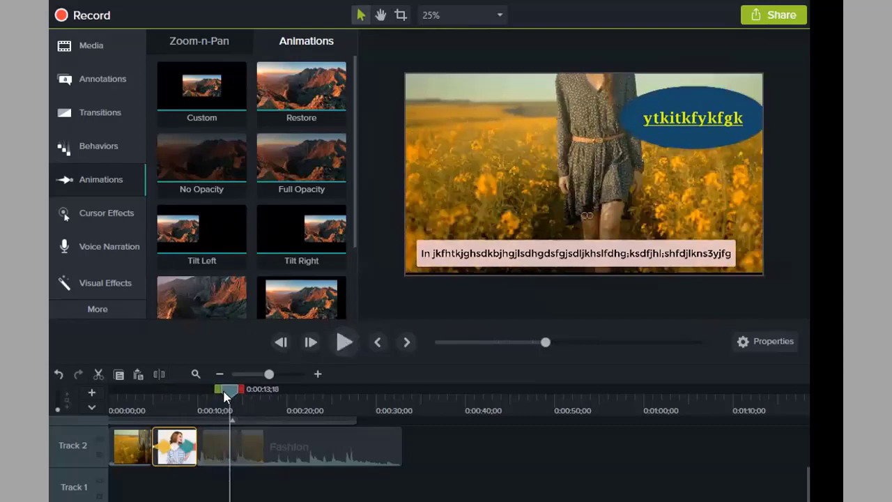
- Return to the timeline start, select the first Fashion segment, and review the animation presets from Custom to Smart Focus
left_click(111, 410)
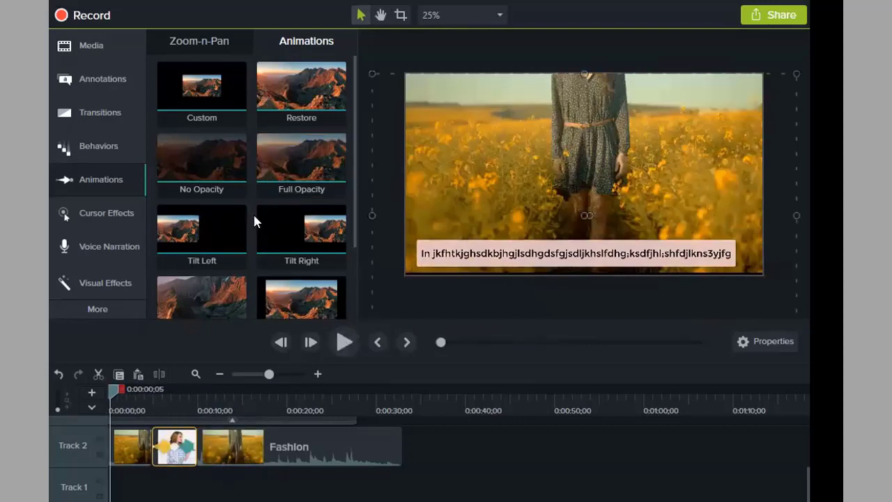
scroll(205, 201, "down", 2)
left_click_drag(202, 191, 134, 443)
scroll(266, 189, "up", 2)
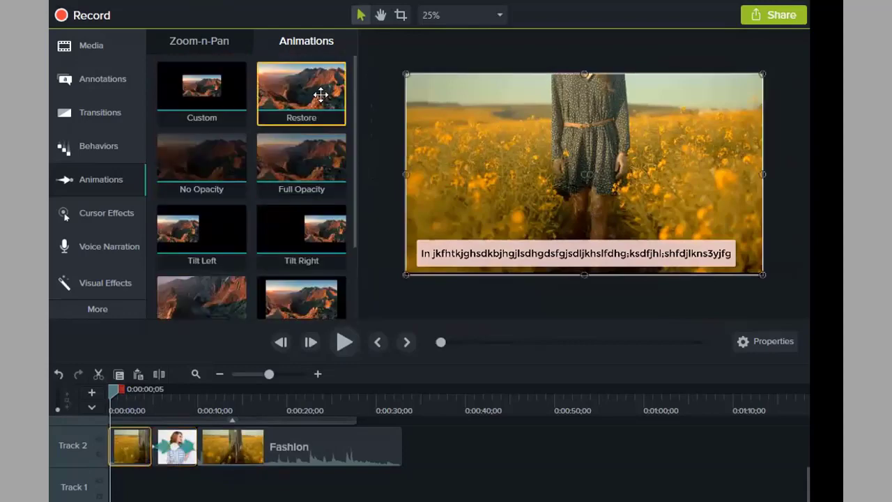
scroll(202, 251, "down", 2)
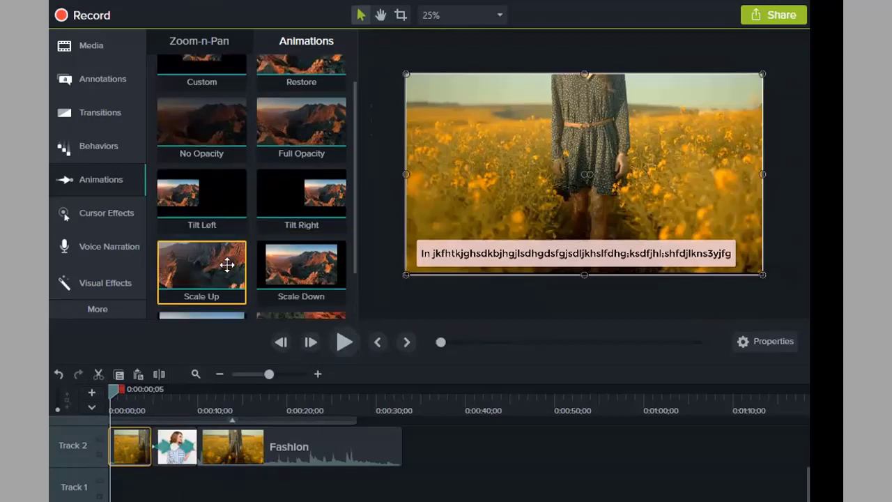
scroll(207, 136, "down", 1)
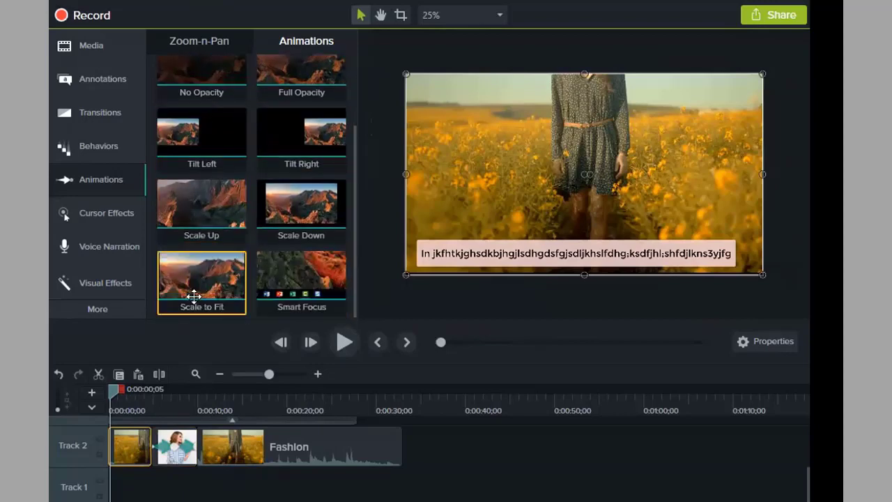
scroll(216, 195, "up", 3)
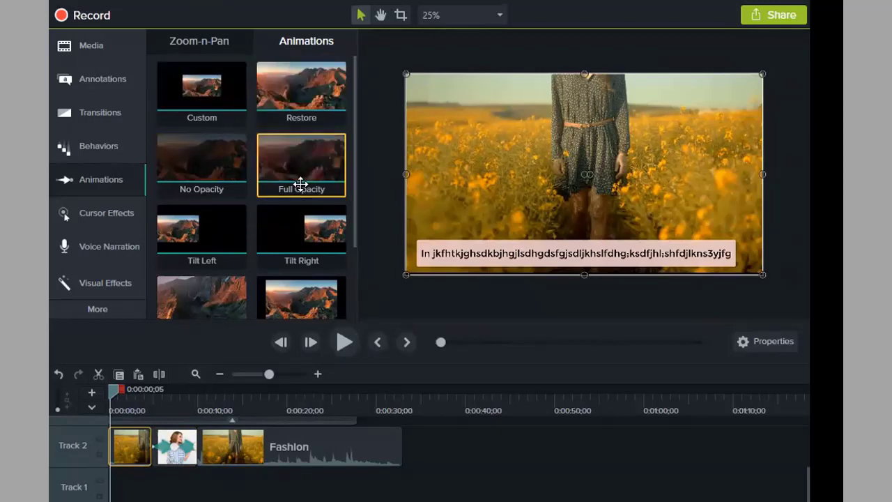
scroll(279, 230, "down", 1)
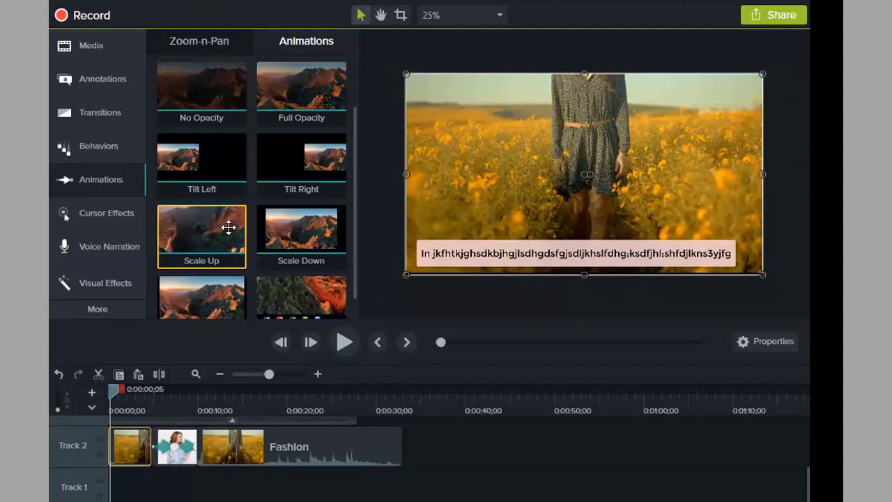
- Apply the Scale Up animation to the first clip on Track 2
left_click_drag(222, 283, 151, 430)
left_click_drag(127, 459, 126, 460)
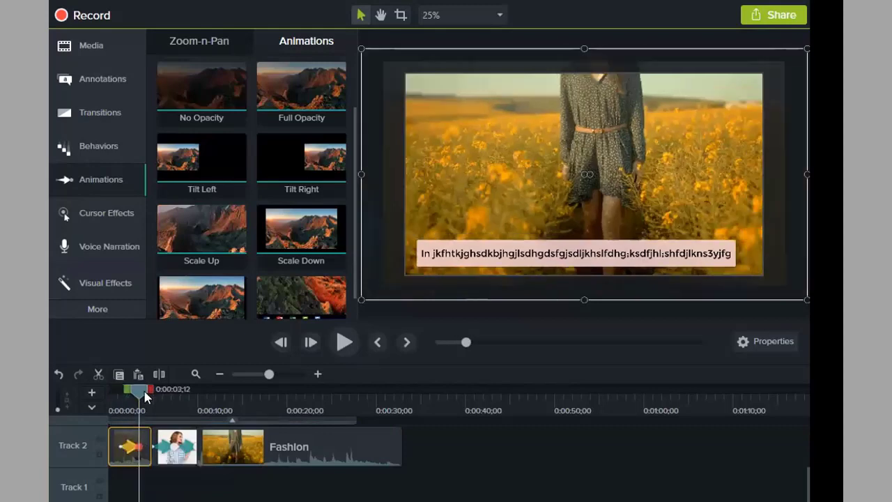
- Play and scrub through the opening seconds of the timeline to preview the first clip's scaling animation
left_click_drag(130, 390, 97, 406)
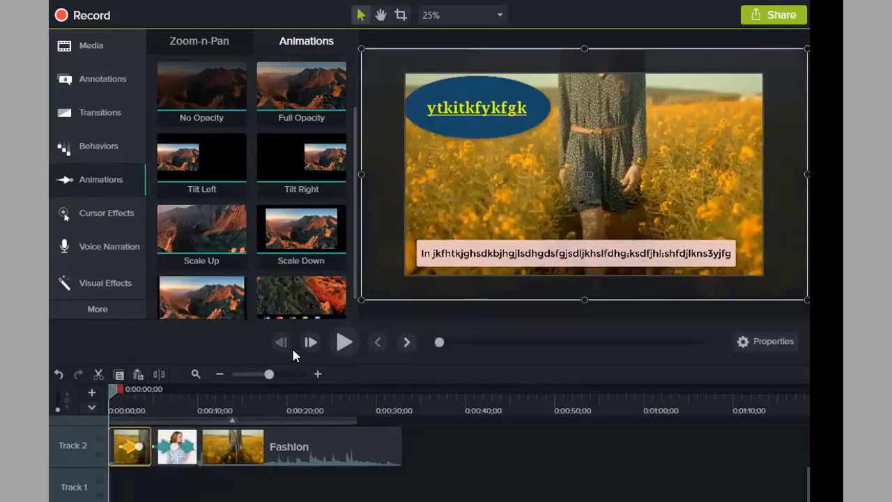
left_click(352, 340)
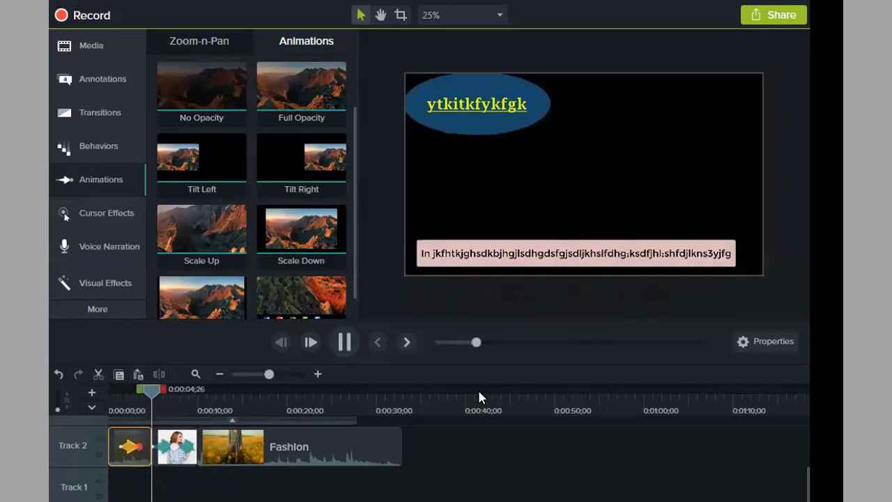
left_click(109, 397)
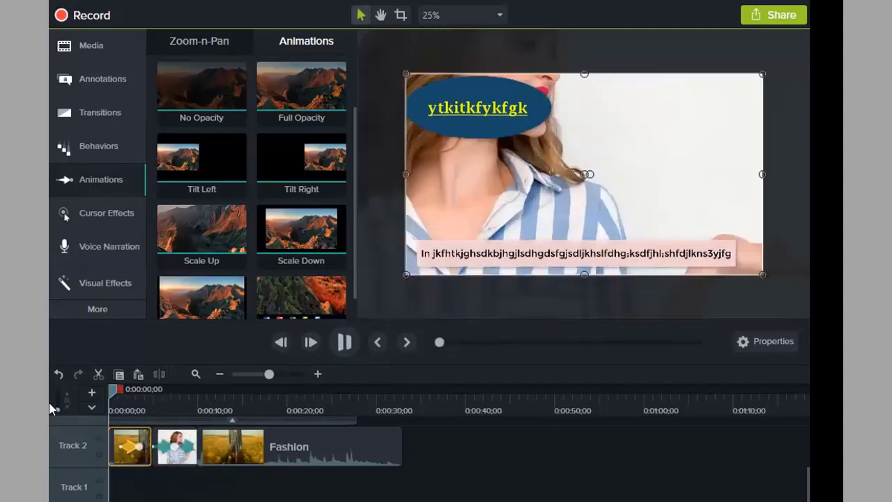
key("space")
left_click(337, 343)
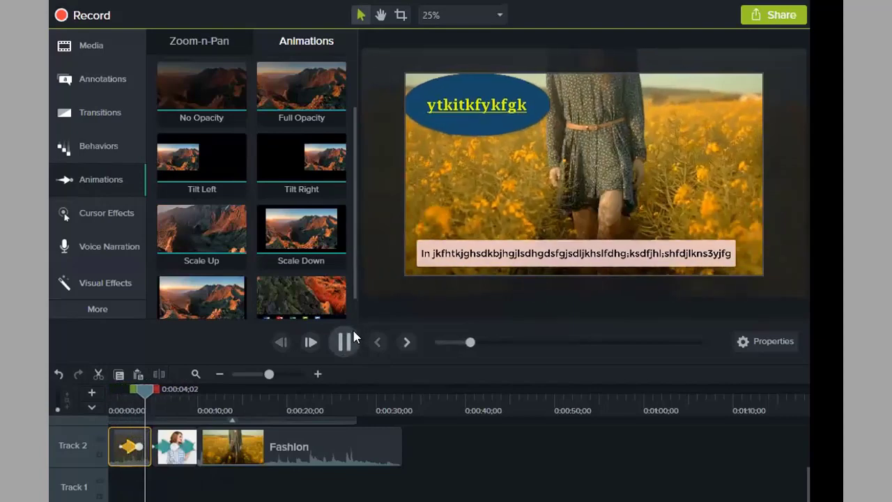
left_click(690, 118)
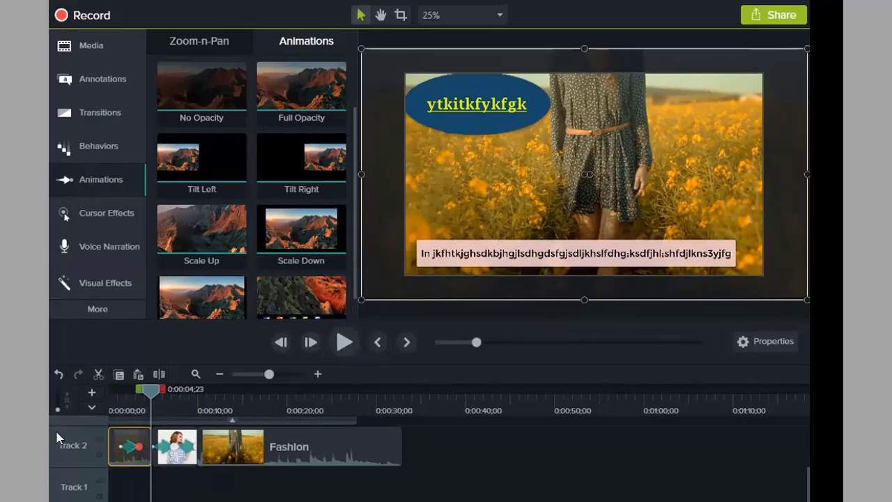
left_click_drag(148, 391, 131, 400)
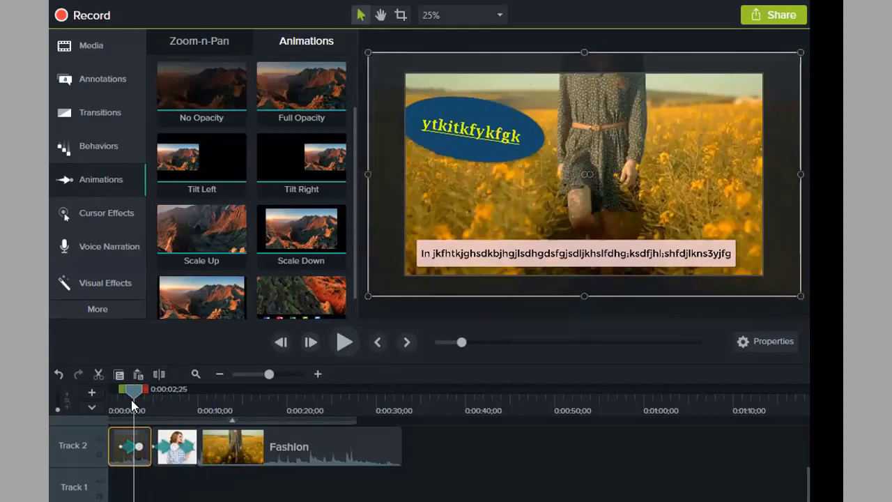
left_click_drag(127, 399, 52, 408)
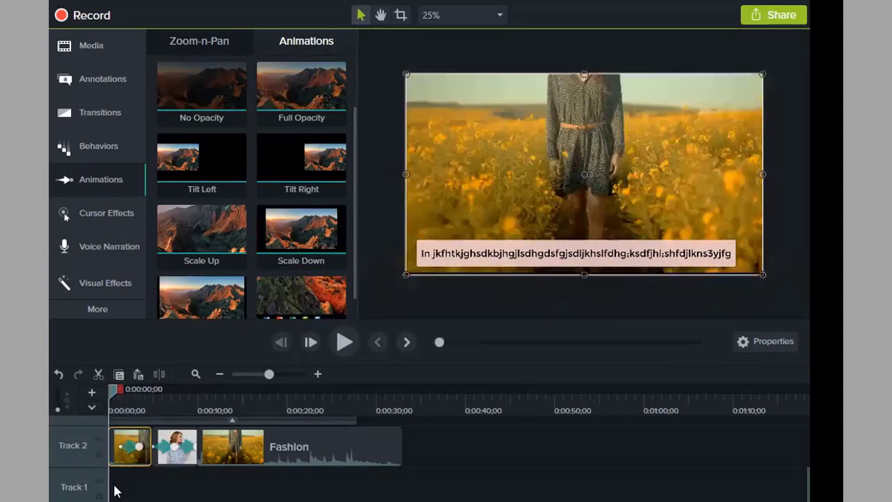
- Delete the Scale Up animation from the first clip on Track 2
right_click(128, 446)
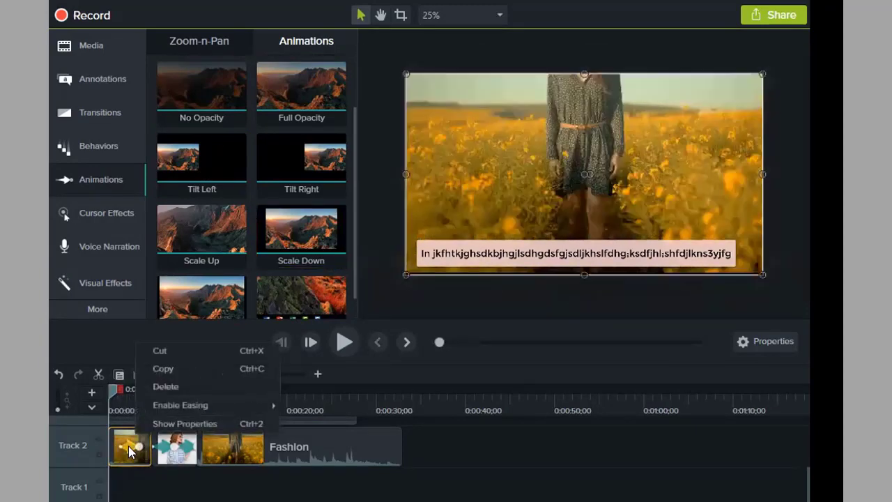
left_click(172, 390)
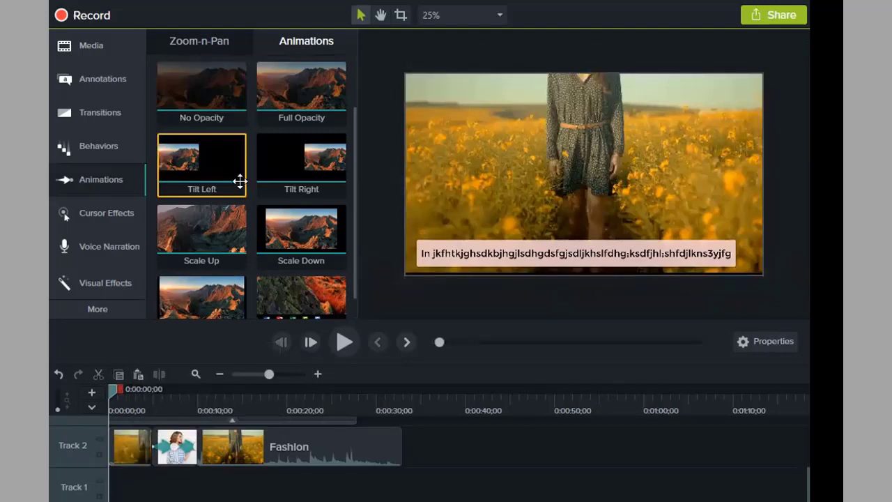
- Look through the available animations, transitions and annotation types, including arrows and lines, sketch motion shapes and keystroke callouts
scroll(218, 227, "down", 1)
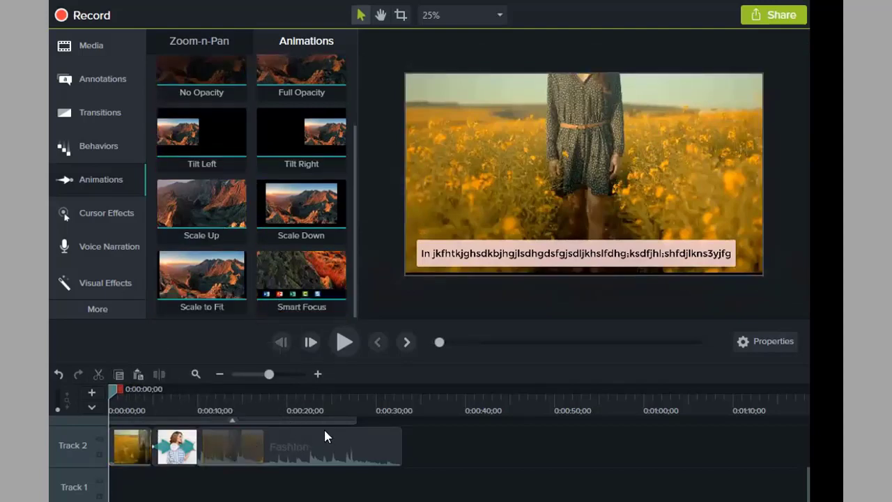
scroll(363, 405, "up", 1)
scroll(349, 435, "down", 1)
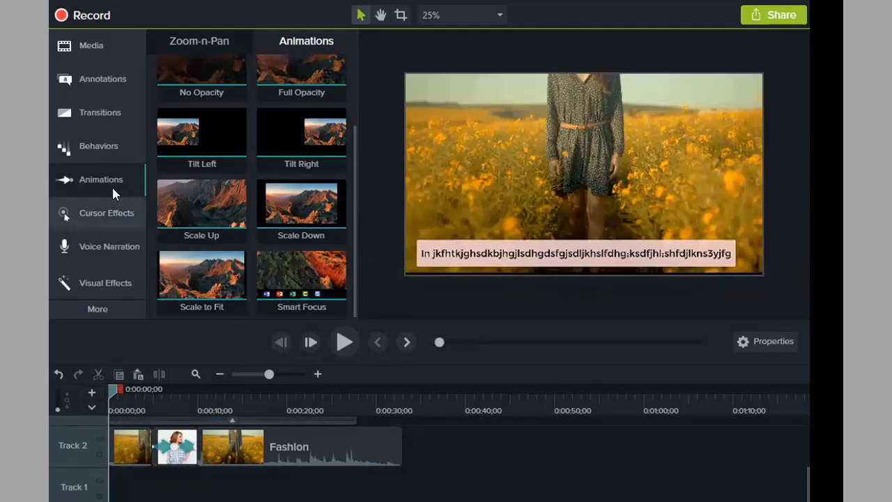
left_click(106, 148)
left_click(105, 119)
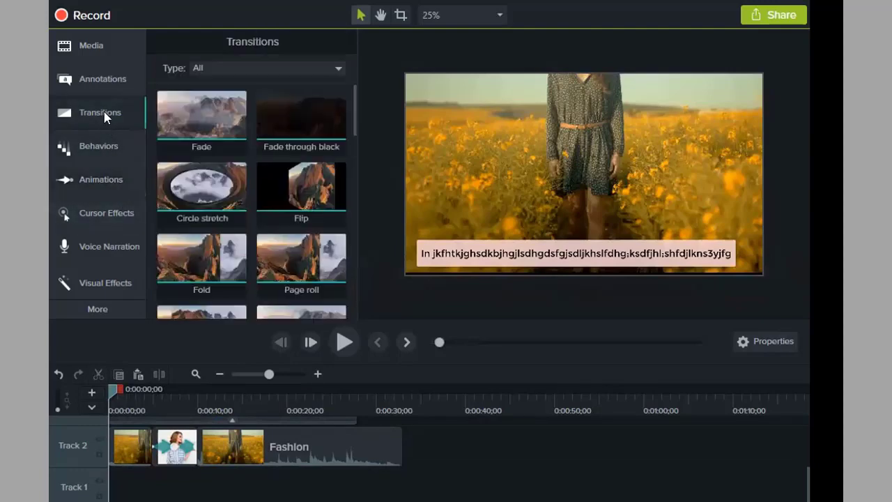
left_click(104, 79)
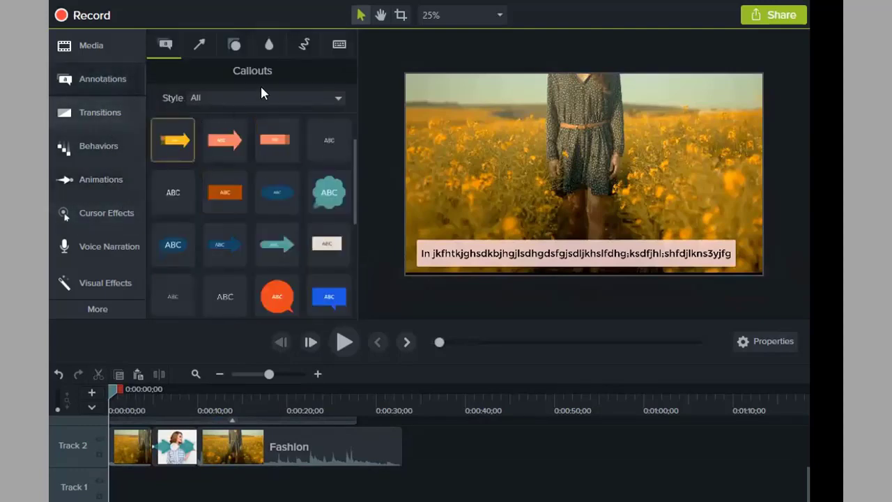
left_click(199, 44)
left_click(235, 44)
left_click(199, 44)
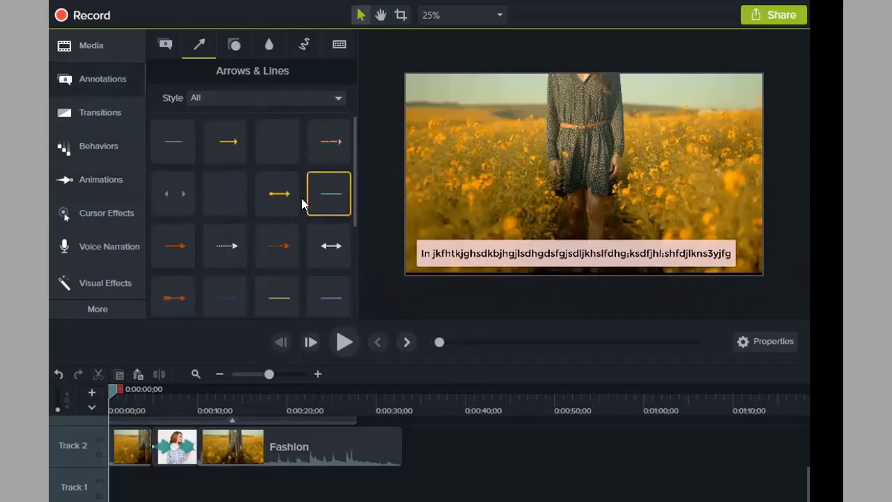
scroll(230, 240, "down", 2)
scroll(243, 205, "down", 1)
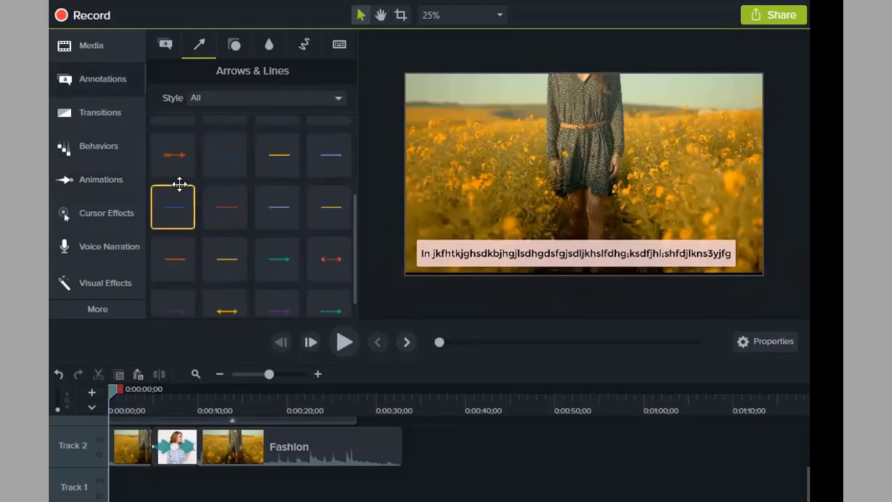
left_click(310, 43)
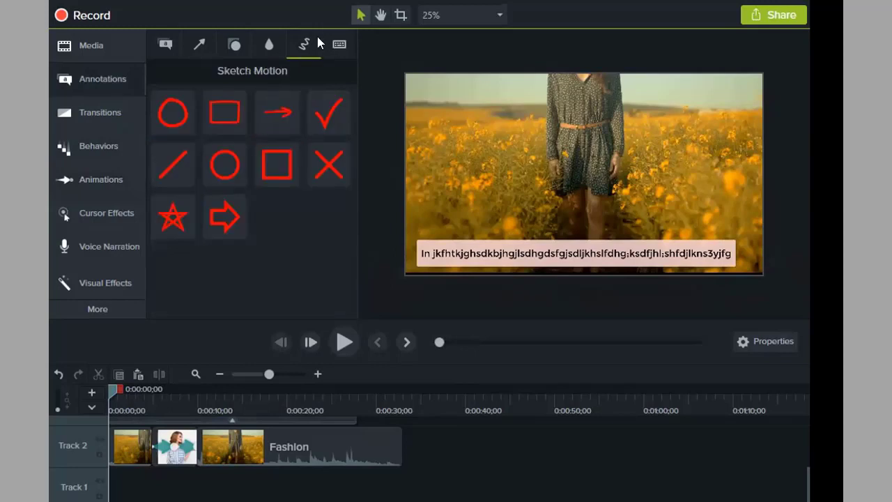
left_click(334, 46)
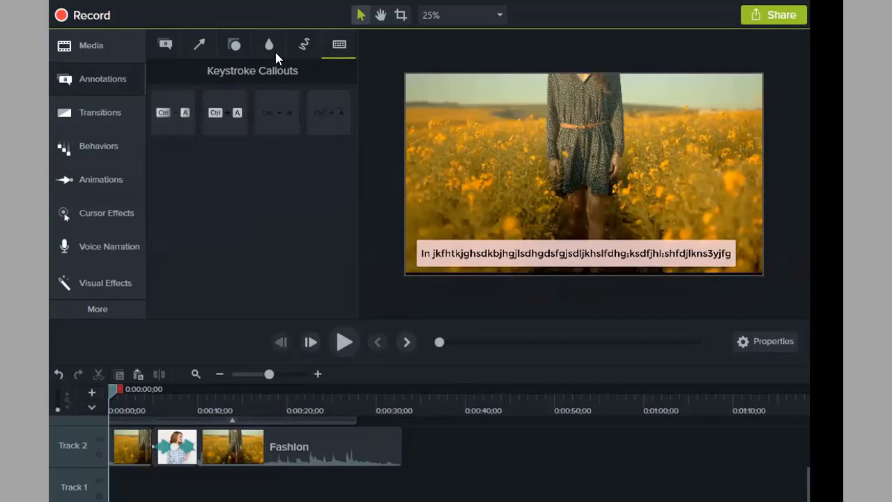
- Add the Sketch Motion block arrow at the start of the timeline on a new track above Track 4
left_click(304, 44)
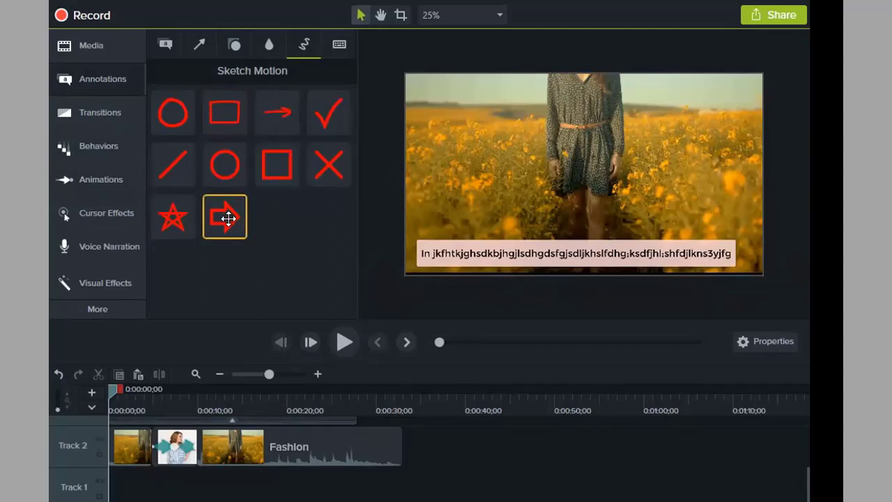
scroll(398, 467, "up", 3)
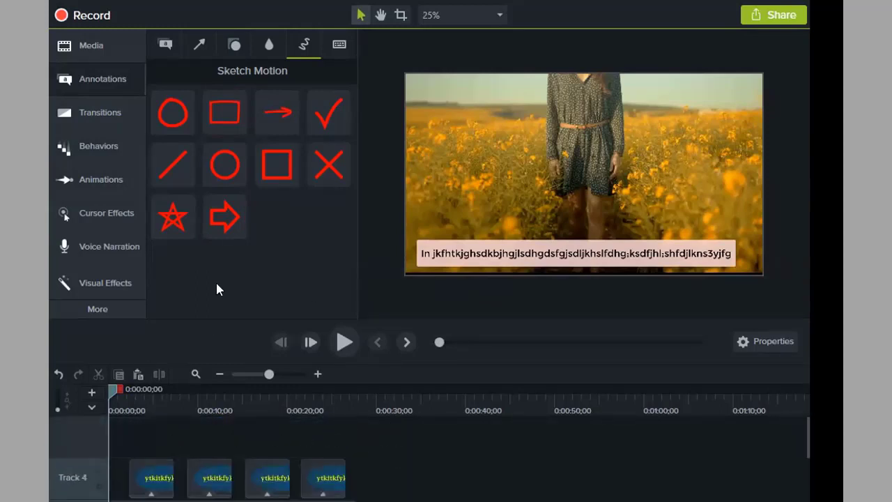
mouse_move(231, 209)
left_mouse_down()
mouse_move(227, 273)
mouse_move(172, 416)
mouse_move(140, 456)
mouse_move(137, 446)
left_mouse_up()
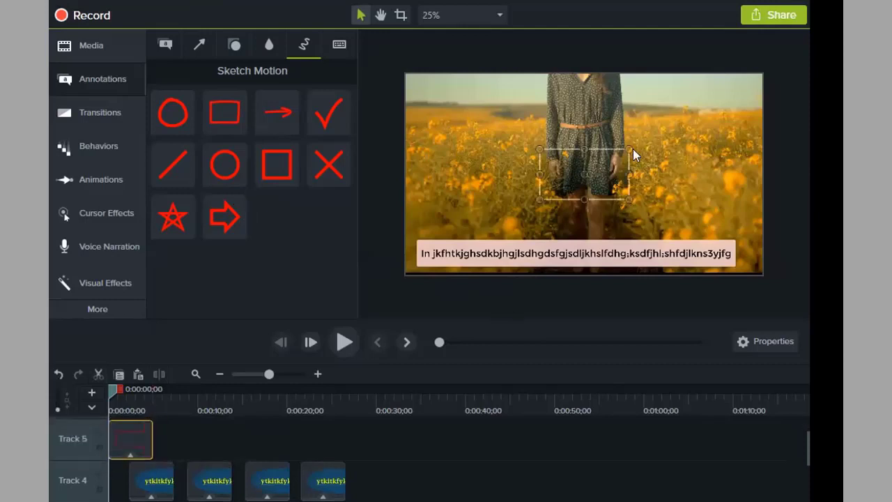
- With the playhead at 0:00:02;17, stretch the sketched arrow wider and place it in the upper-left corner of the video frame
left_click(597, 184)
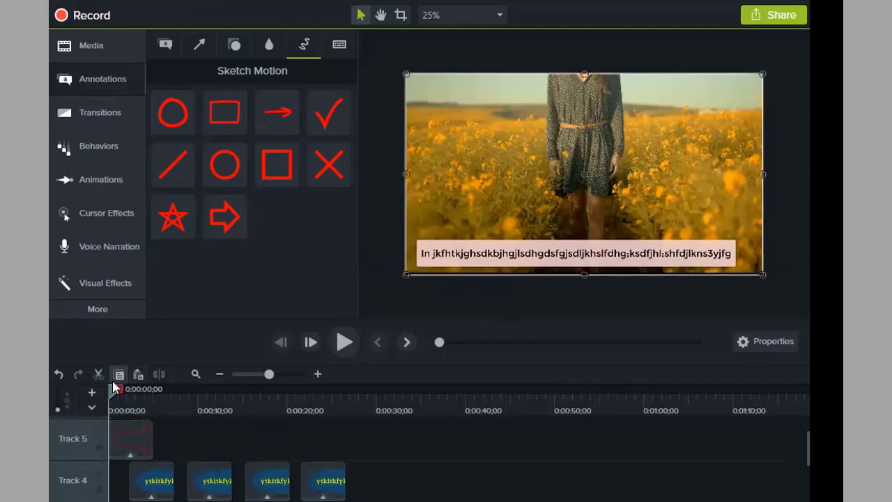
left_click_drag(115, 387, 132, 388)
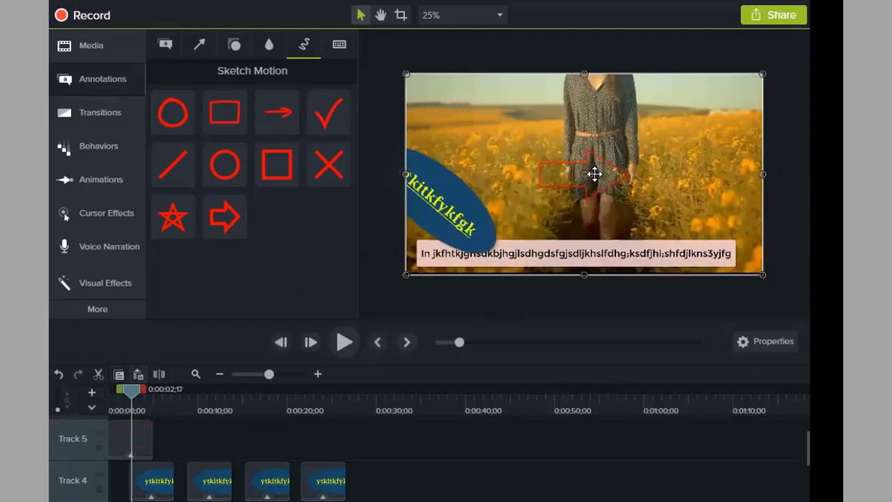
left_click(594, 174)
left_click_drag(538, 172, 504, 173)
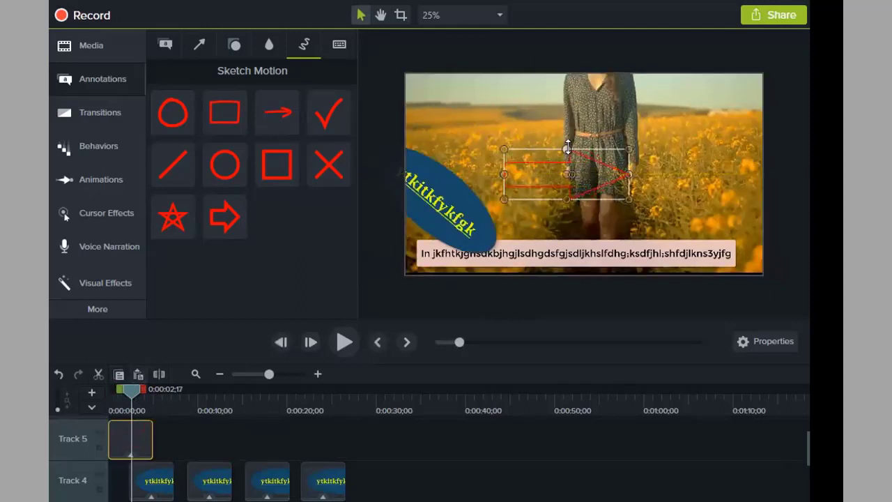
mouse_move(568, 147)
left_mouse_down()
mouse_move(568, 167)
mouse_move(561, 143)
mouse_move(504, 99)
left_mouse_up()
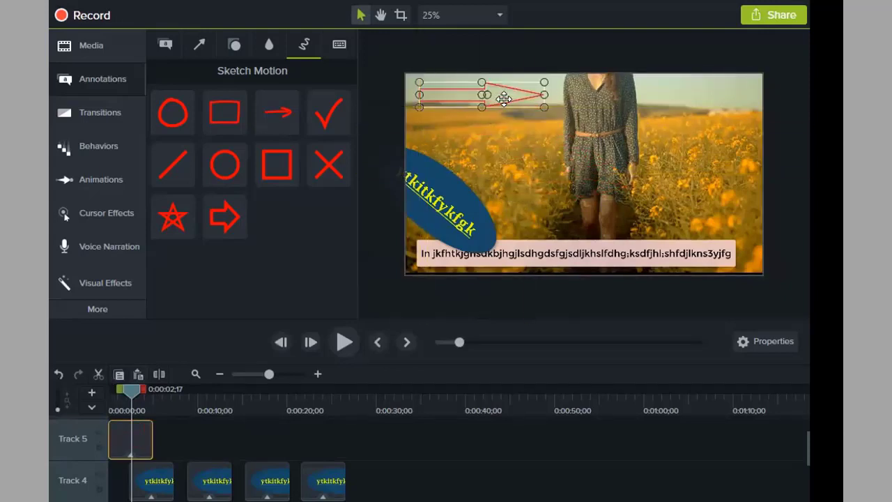
left_click(733, 143)
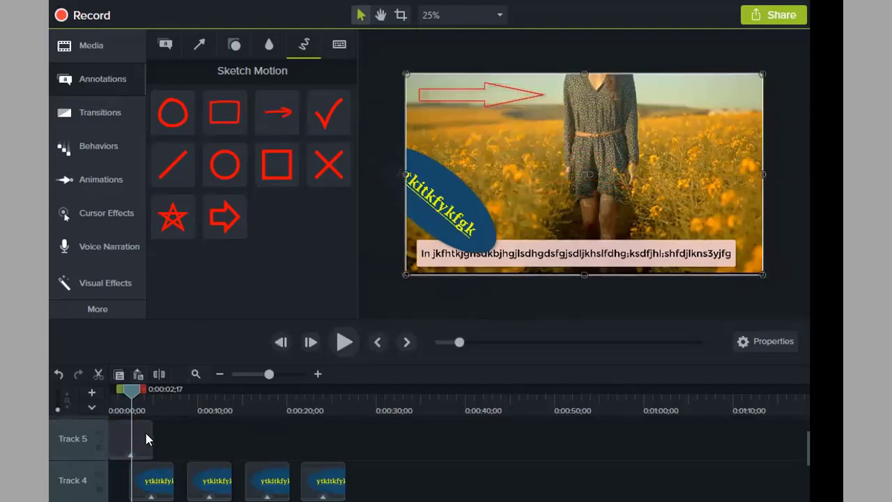
- Shift the arrow clip on Track 5 to start at about 4 seconds and play the sequence from the beginning
left_click_drag(144, 430, 179, 432)
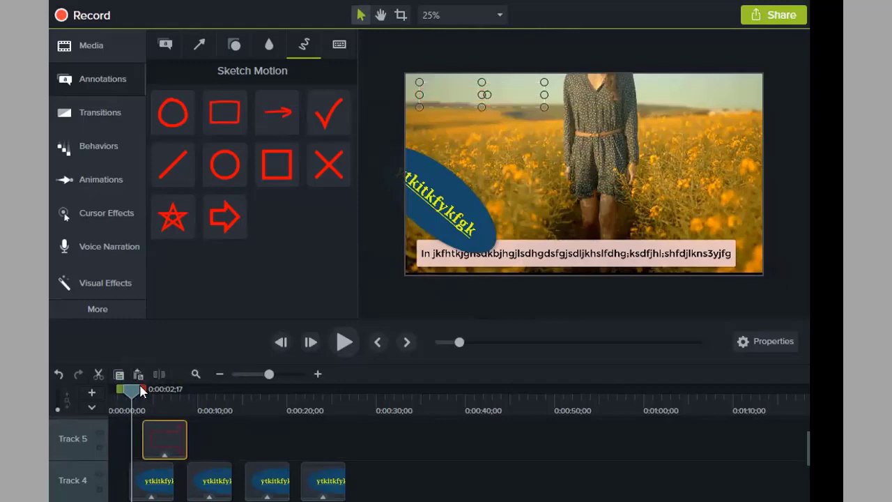
left_click_drag(137, 394, 50, 414)
left_click(344, 341)
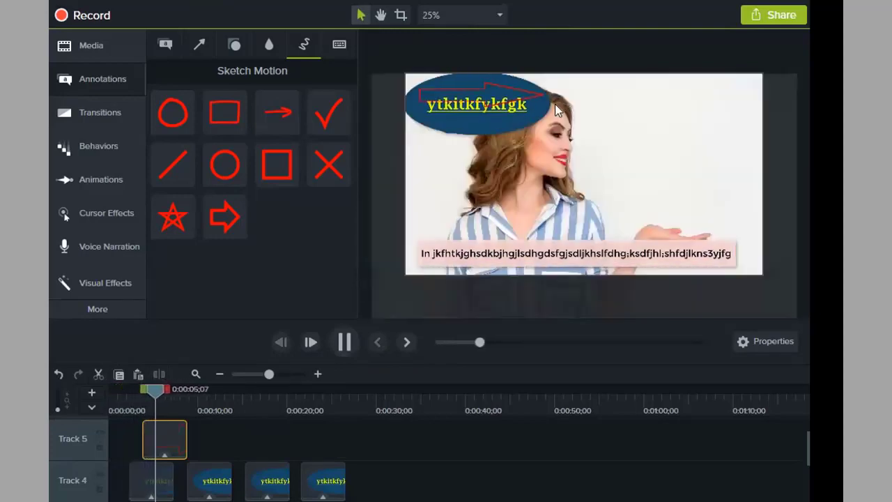
left_click(343, 342)
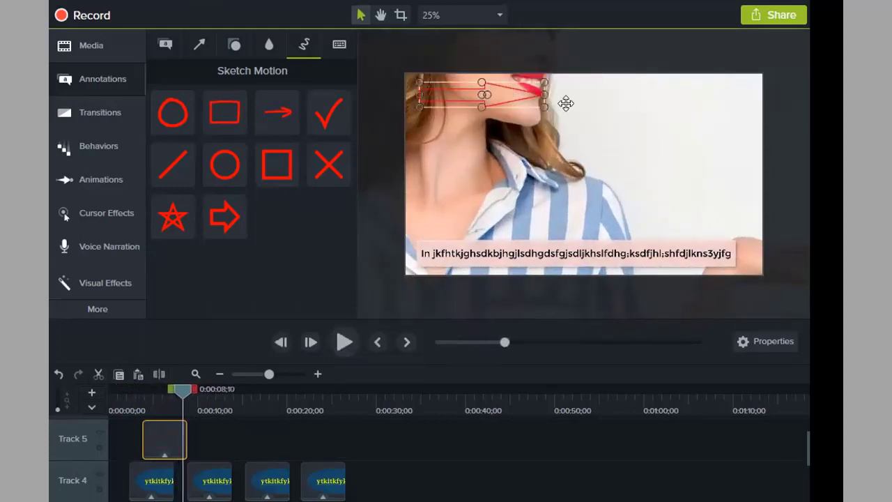
- Move the sketched arrow to the blank area beside the woman's hair and rotate it about half a turn to point at her
mouse_move(634, 120)
left_mouse_down()
mouse_move(701, 175)
mouse_move(699, 137)
mouse_move(671, 151)
mouse_move(688, 136)
mouse_move(690, 221)
mouse_move(606, 139)
mouse_move(644, 128)
mouse_move(669, 162)
mouse_move(652, 223)
mouse_move(592, 139)
mouse_move(665, 122)
left_mouse_up()
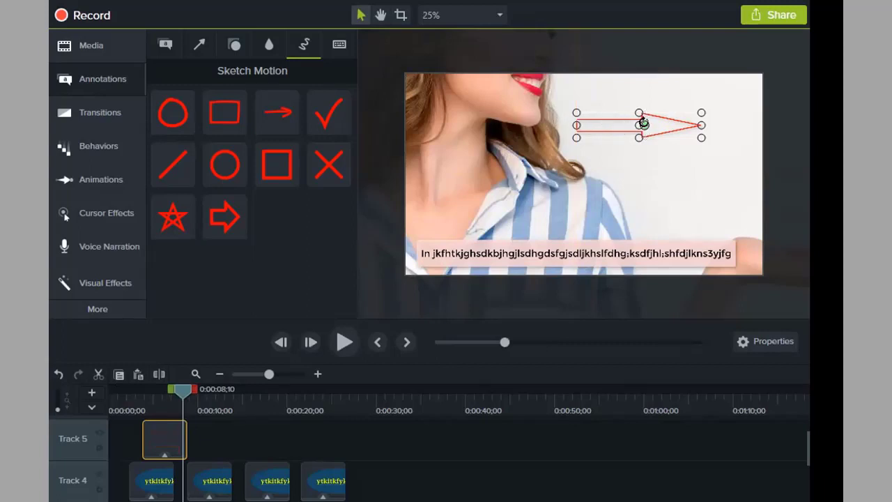
mouse_move(642, 138)
left_mouse_down()
mouse_move(613, 140)
mouse_move(598, 125)
left_mouse_up()
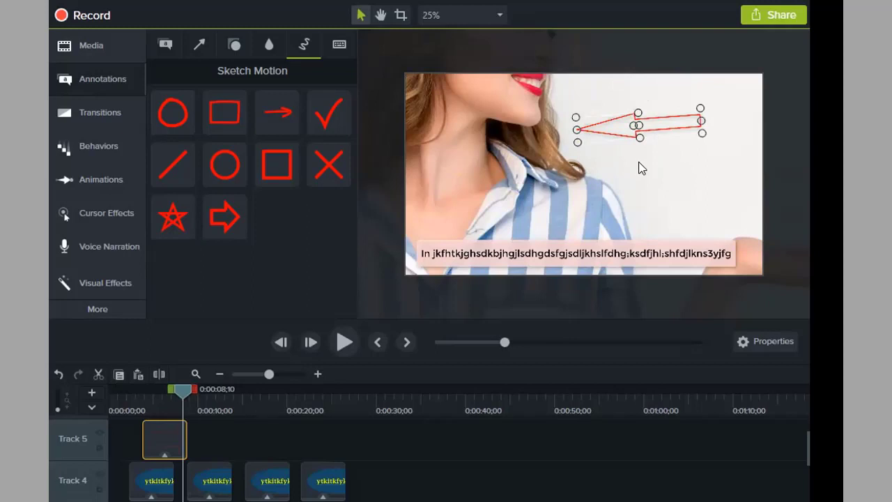
- Add the Sketch Motion check mark on Track 5 directly after the arrow clip and scrub through its drawing animation
left_click_drag(328, 111, 328, 175)
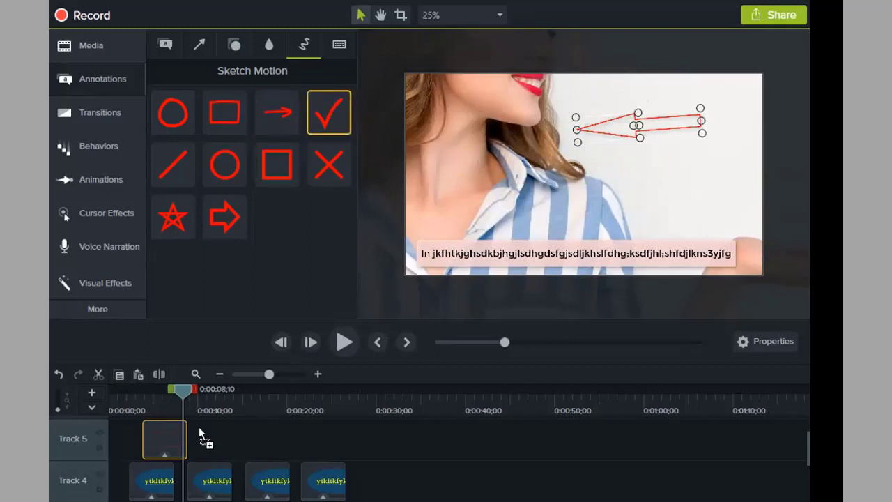
left_click_drag(199, 427, 198, 426)
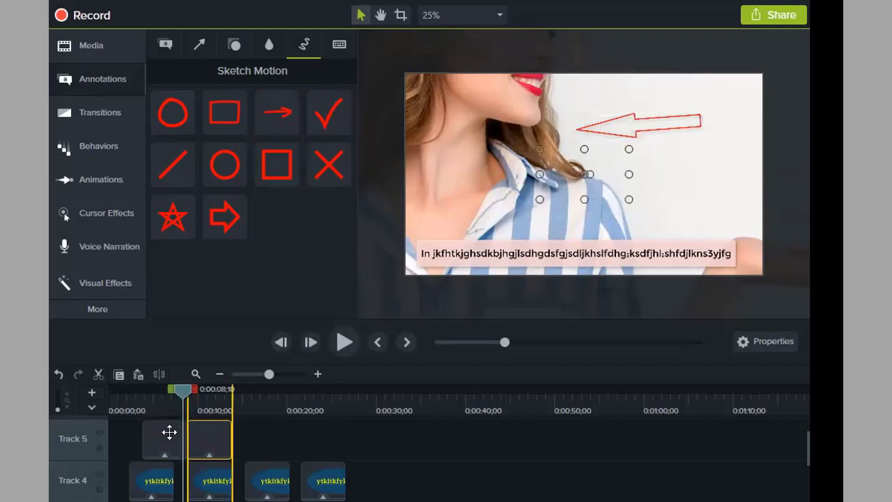
left_click_drag(180, 395, 212, 392)
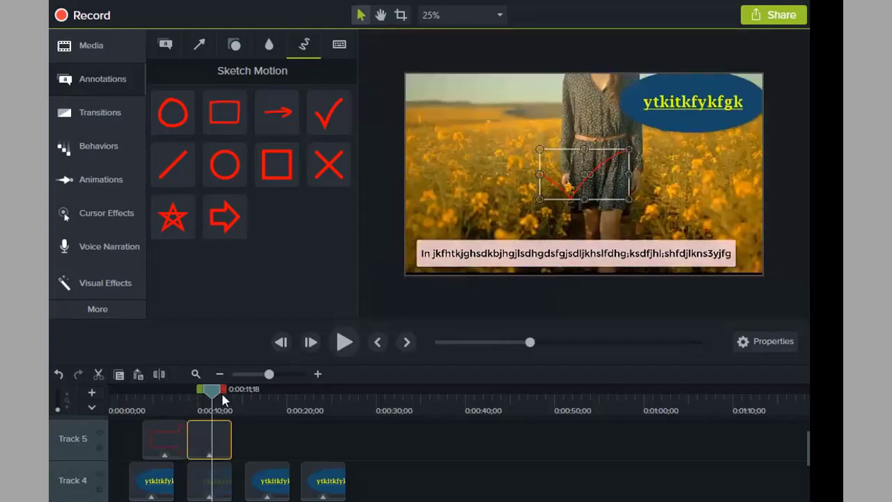
left_click_drag(219, 395, 200, 394)
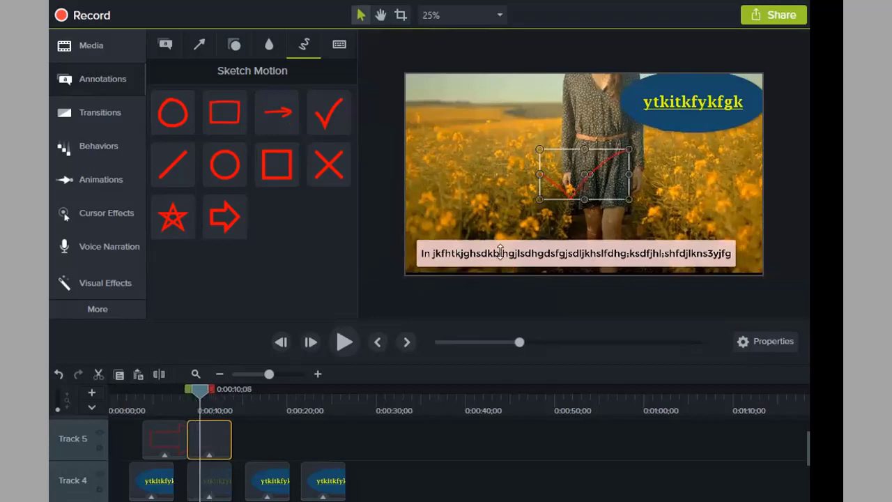
- Move the sketched check mark into the open field area beside the woman and play the sequence from about 0:00:03;06
mouse_move(613, 179)
left_mouse_down()
mouse_move(567, 135)
mouse_move(534, 116)
mouse_move(529, 122)
left_mouse_up()
left_click(611, 202)
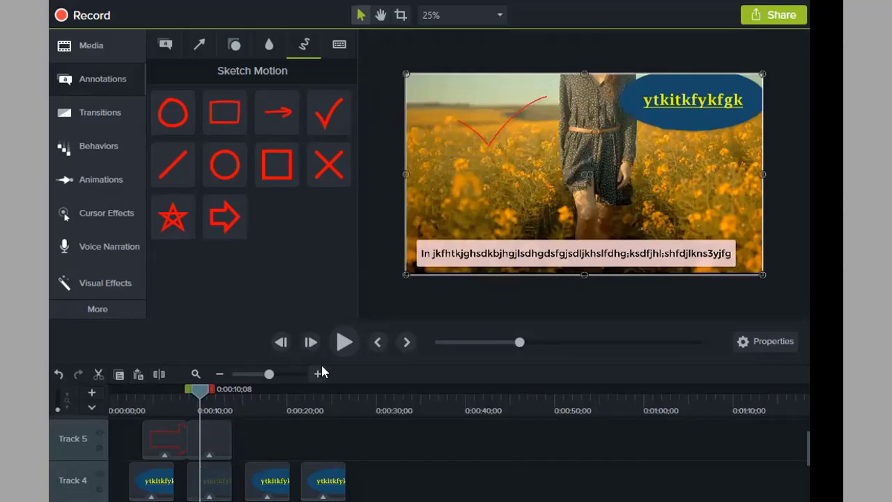
left_click_drag(204, 394, 139, 414)
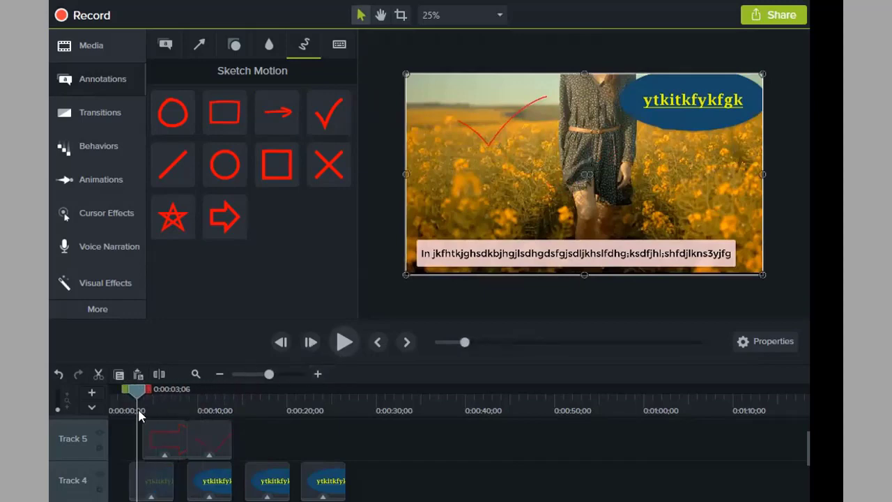
left_click(335, 347)
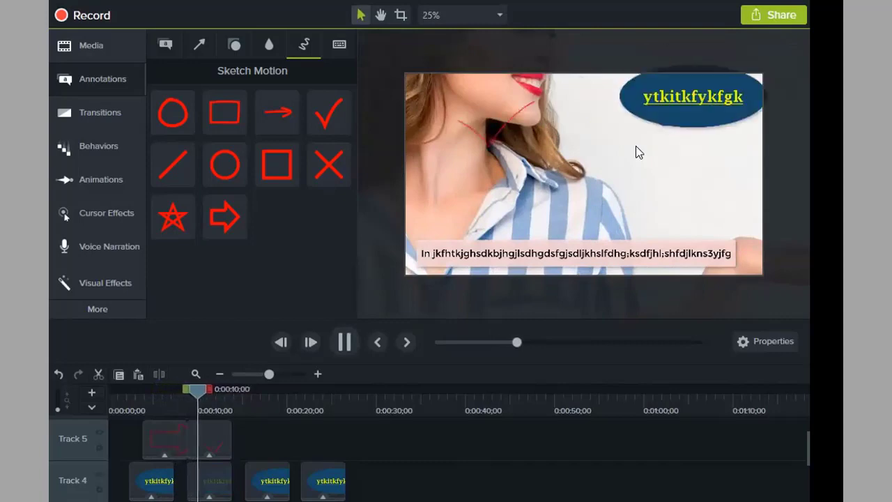
key("space")
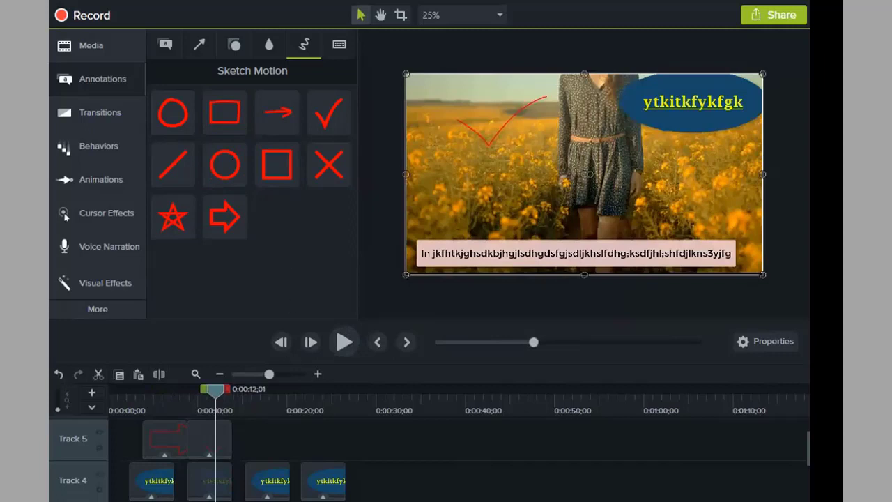
- Try to apply the Cursor Highlight, Cursor Magnify and Cursor Spotlight effects to the Fashion clip on Track 2
left_click(101, 215)
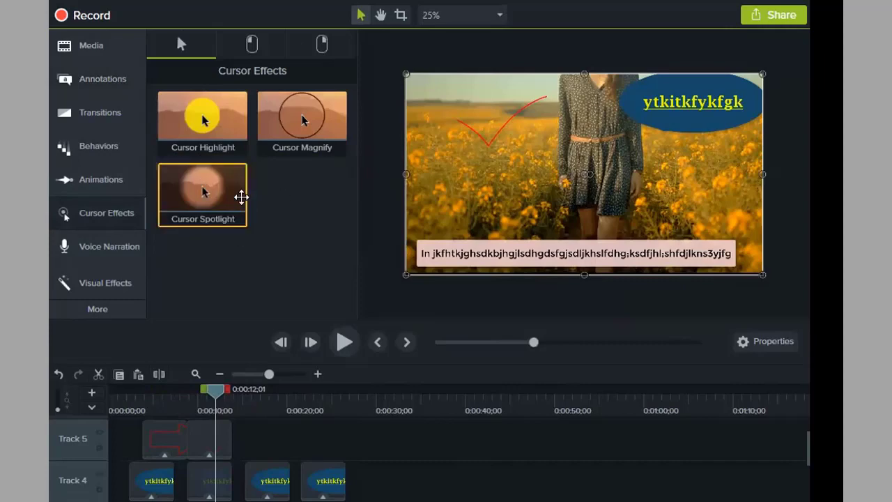
scroll(272, 439, "down", 3)
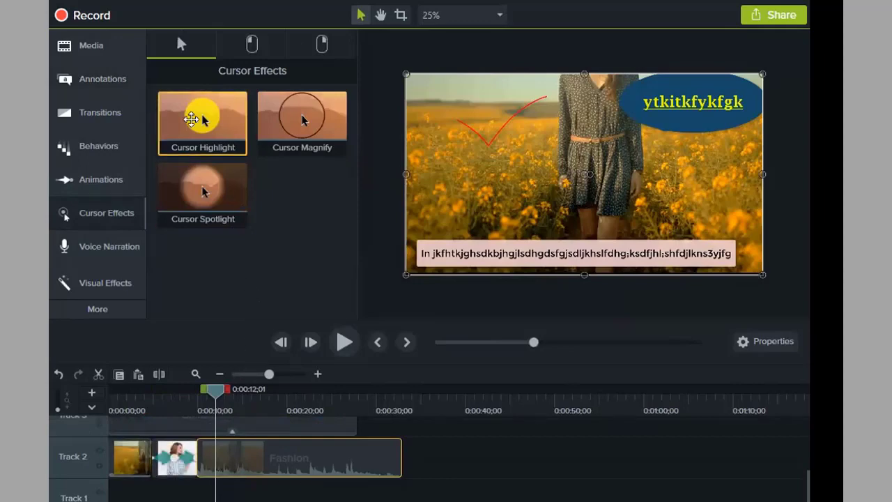
left_click(251, 46)
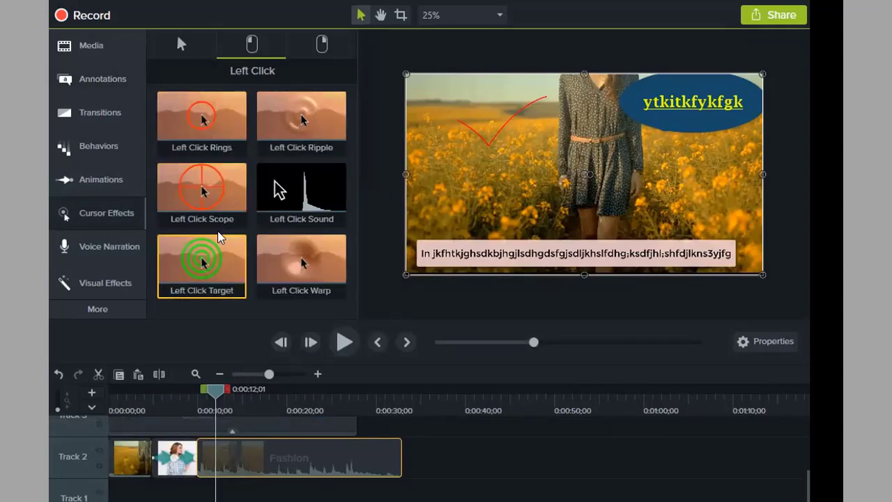
left_click(323, 46)
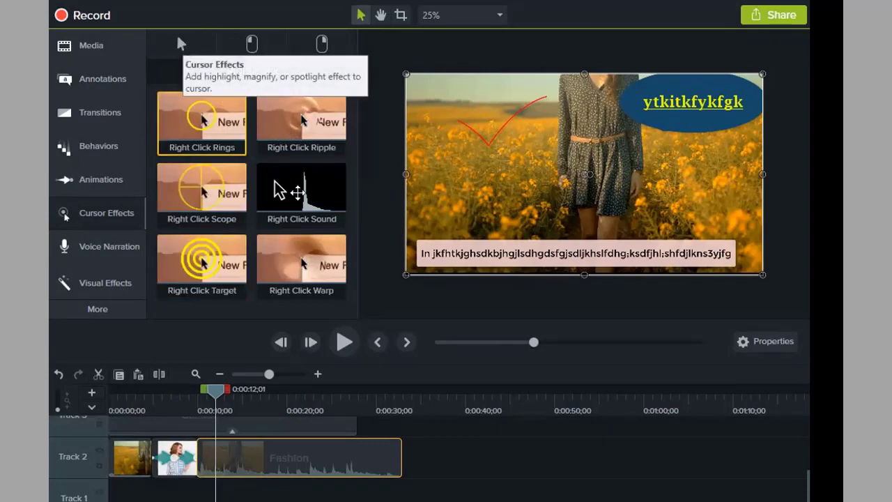
left_click(179, 44)
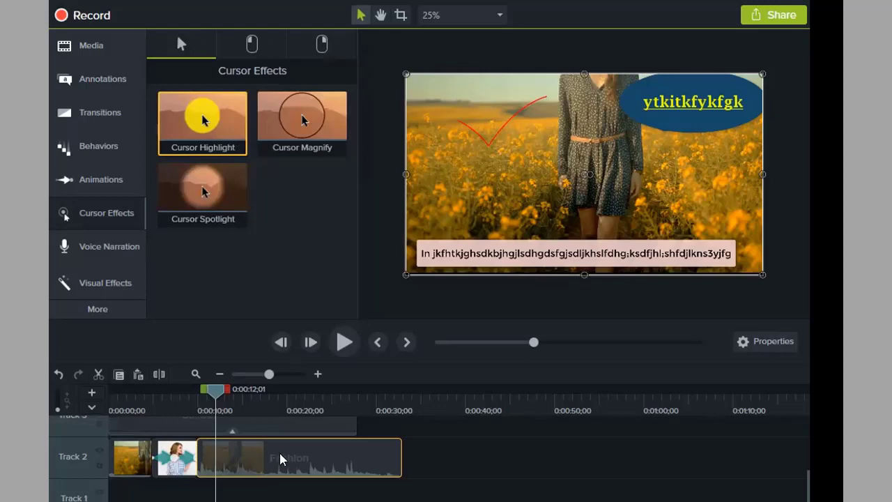
left_click(299, 143)
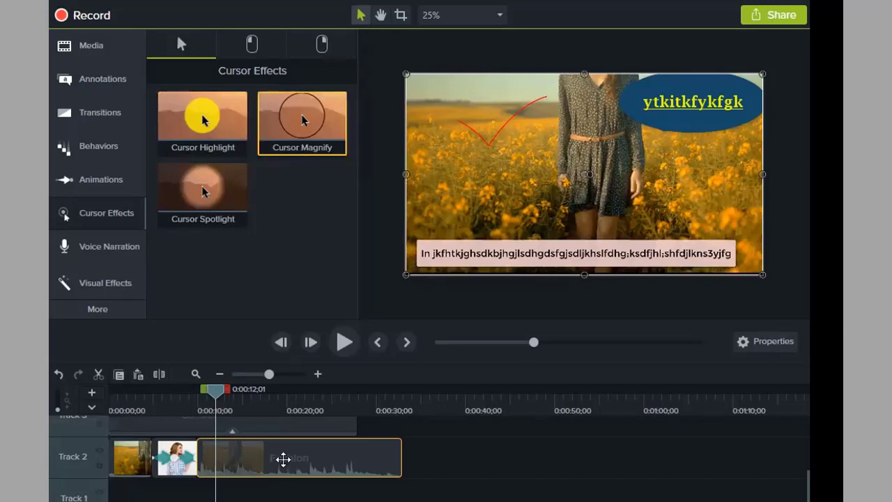
left_click(209, 187)
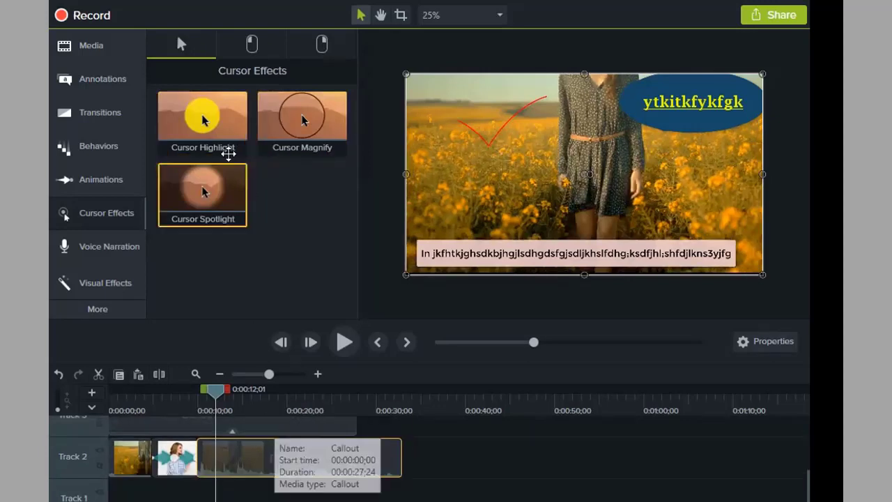
- Try to apply the Left Click Rings and Left Click Ripple effects to the clips on Track 2
left_click(173, 454)
left_click(246, 56)
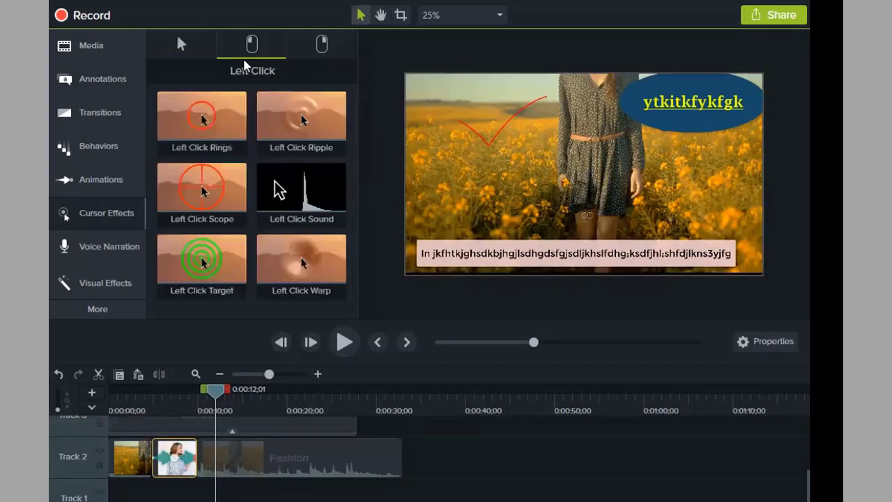
left_click(216, 117)
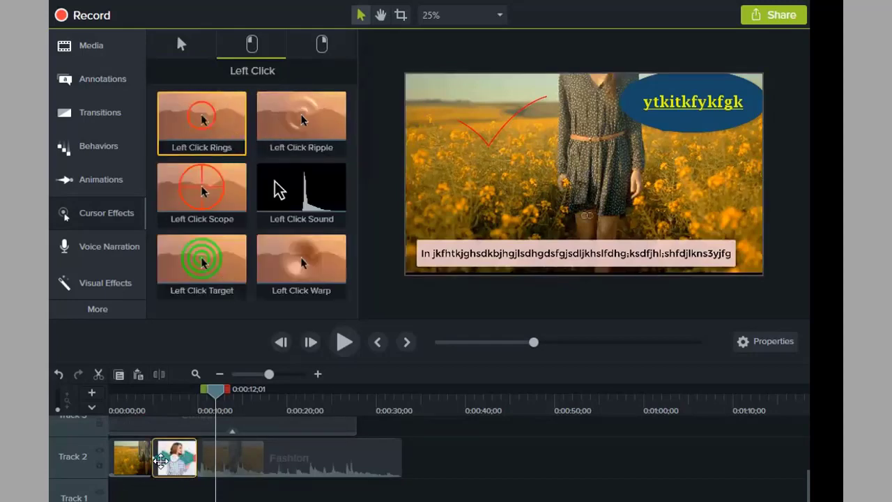
left_click(290, 124)
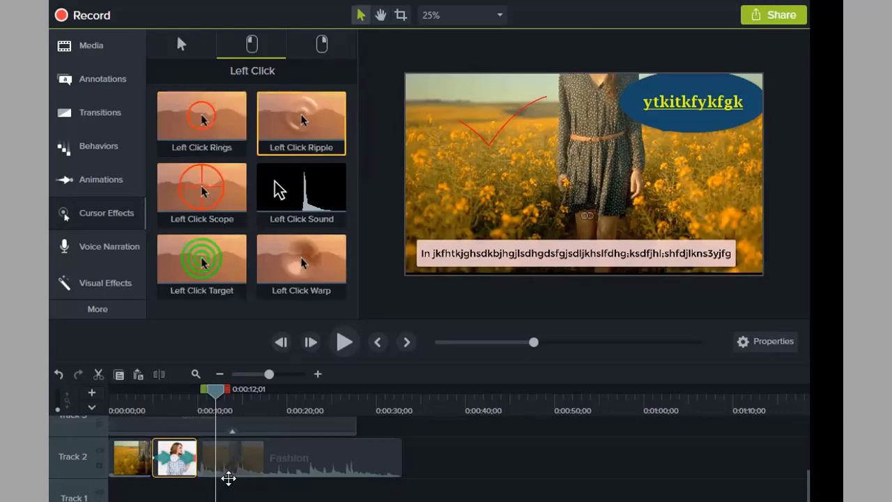
left_click(274, 455)
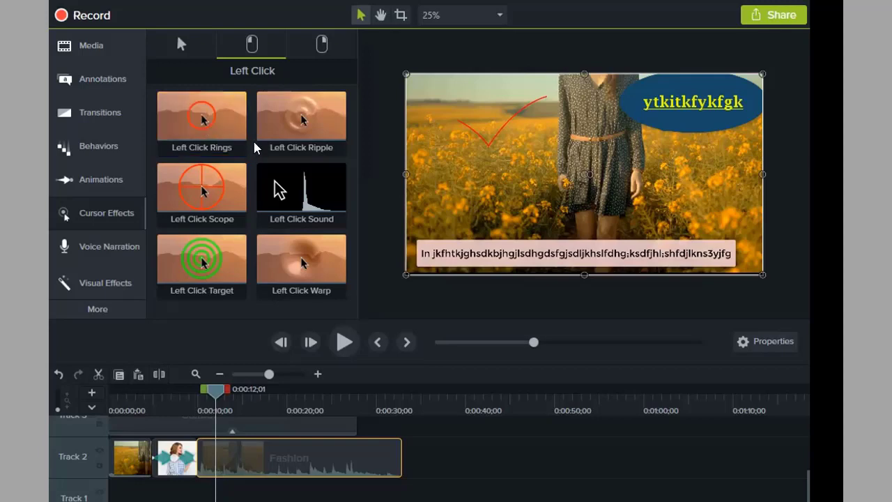
left_click(181, 43)
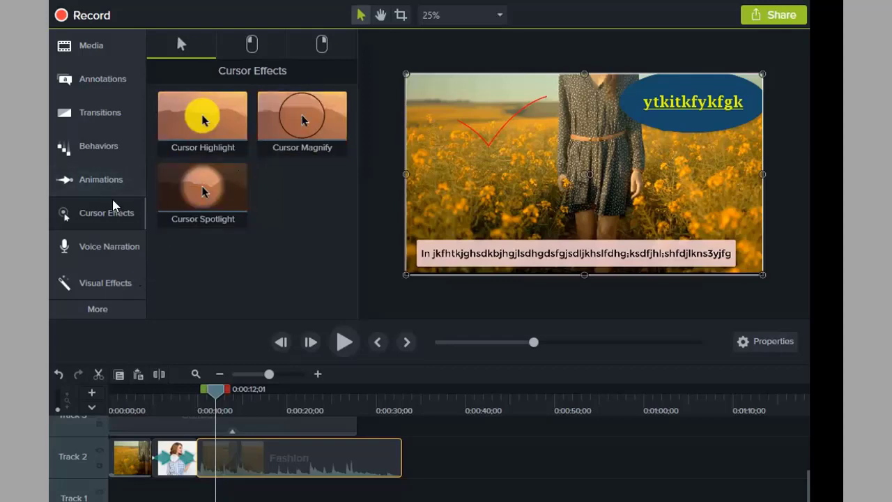
left_click(104, 226)
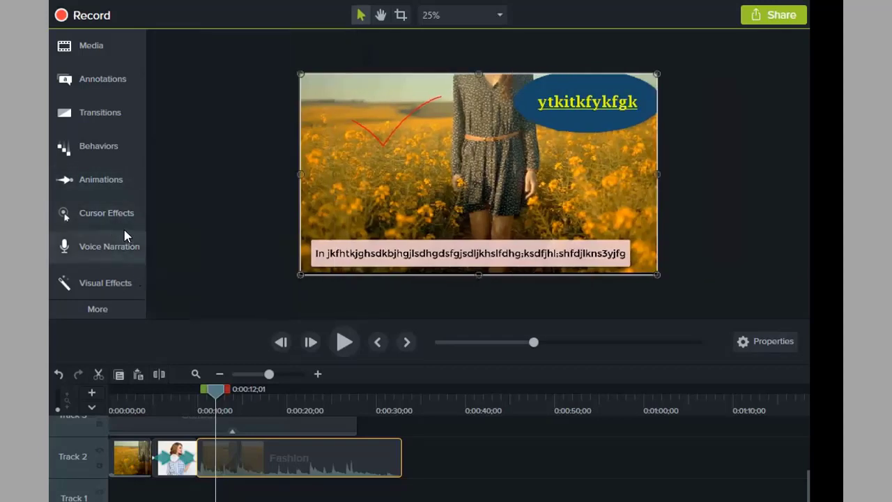
left_click(104, 226)
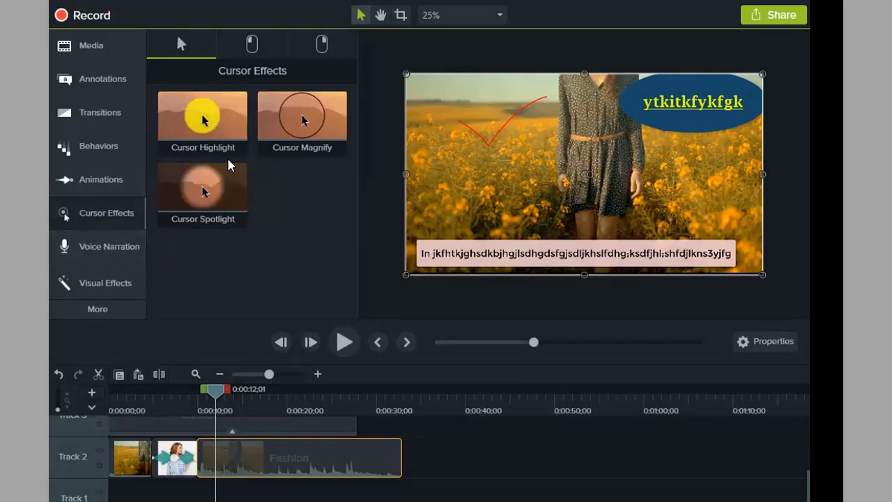
left_click(90, 256)
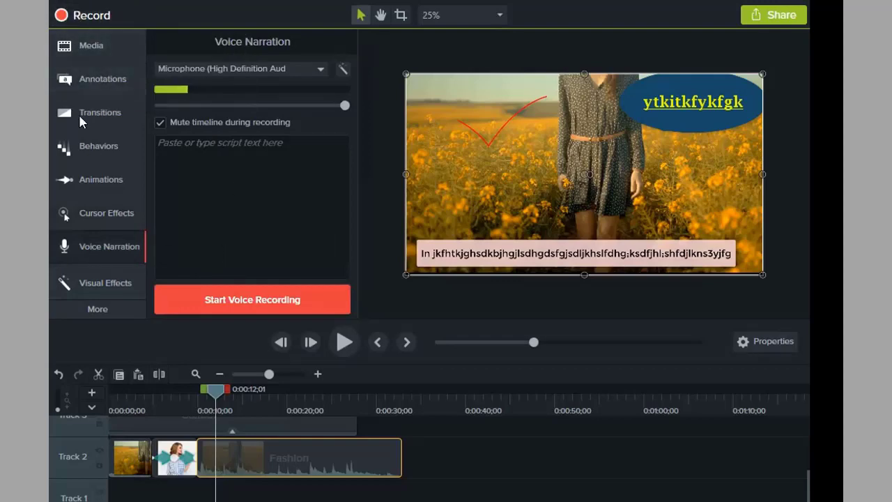
- Open the screen recorder, check the custom capture area, and start a full-screen recording with audio on and camera off
left_click(69, 15)
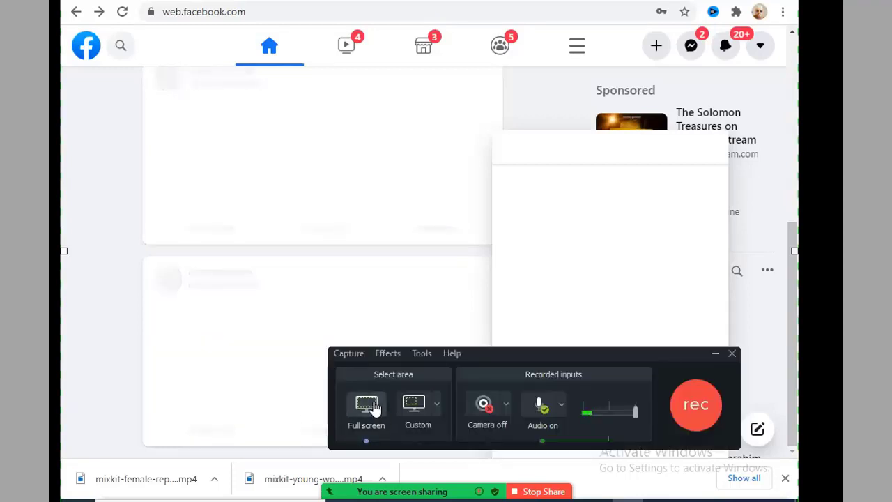
left_click(417, 411)
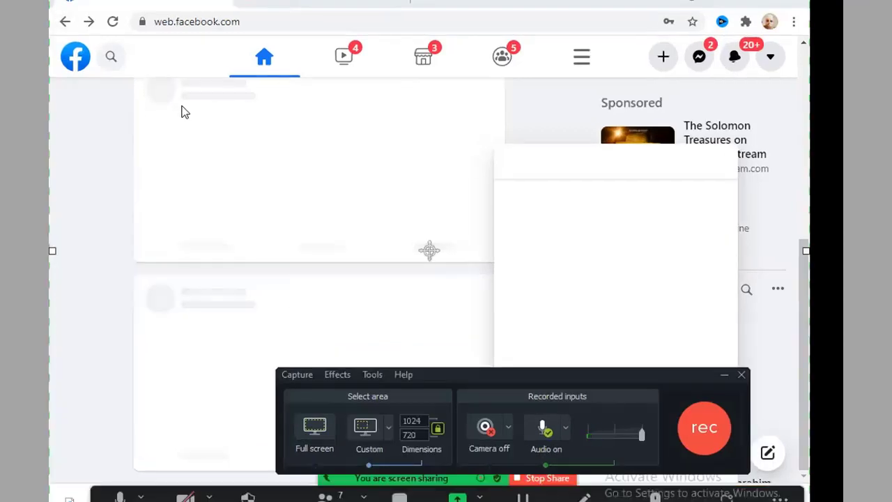
double_click(508, 264)
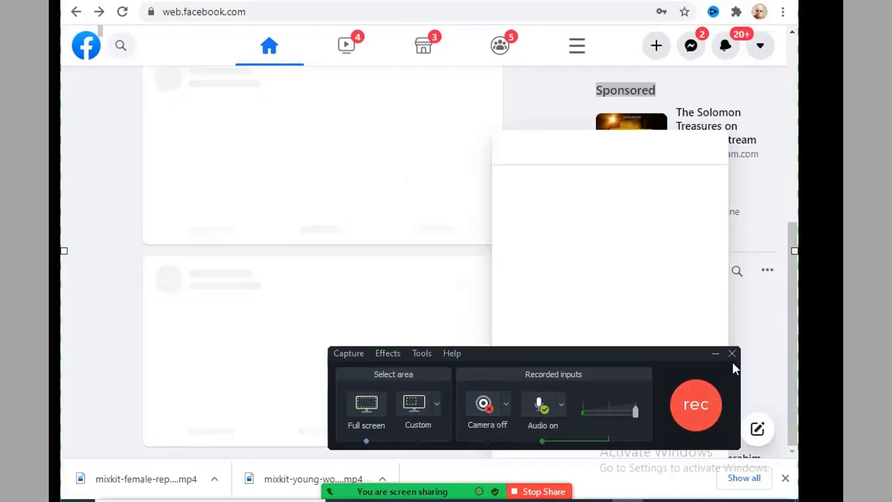
left_click(697, 405)
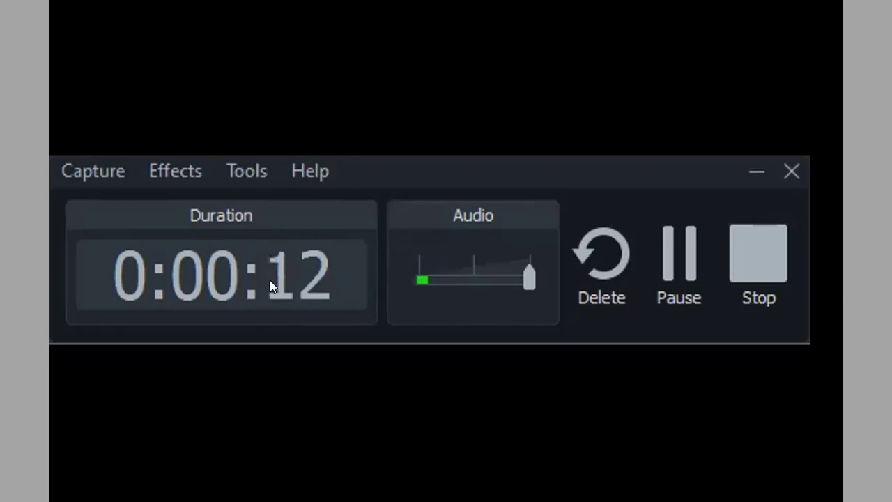
- Pause and resume the screen recording, and stop it to bring it into the project
left_click(667, 259)
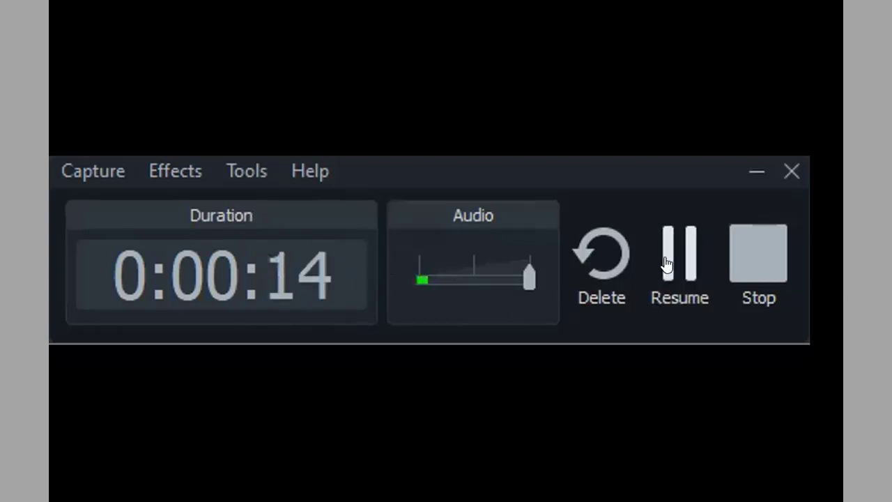
left_click(667, 263)
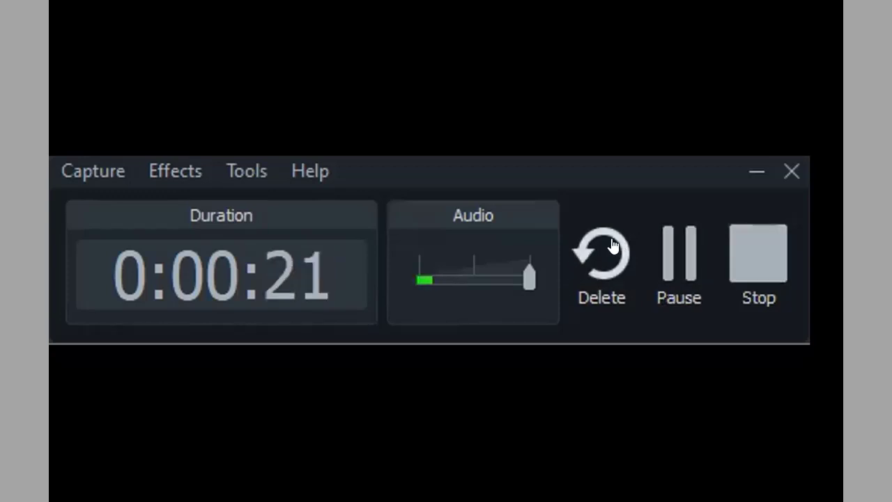
left_click(758, 260)
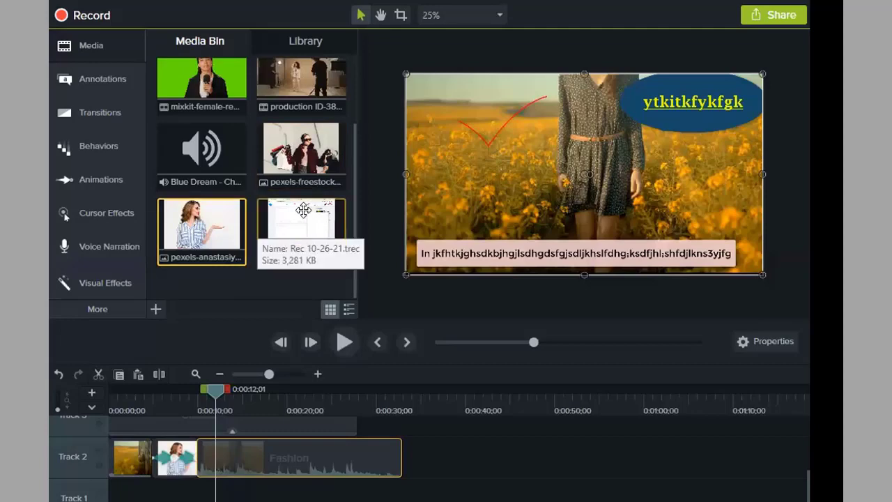
- Place the Rec 10-26-21 recording directly after the Fashion clip on Track 2 and play it from its start to 0:00:45;25
left_click_drag(313, 209, 528, 458)
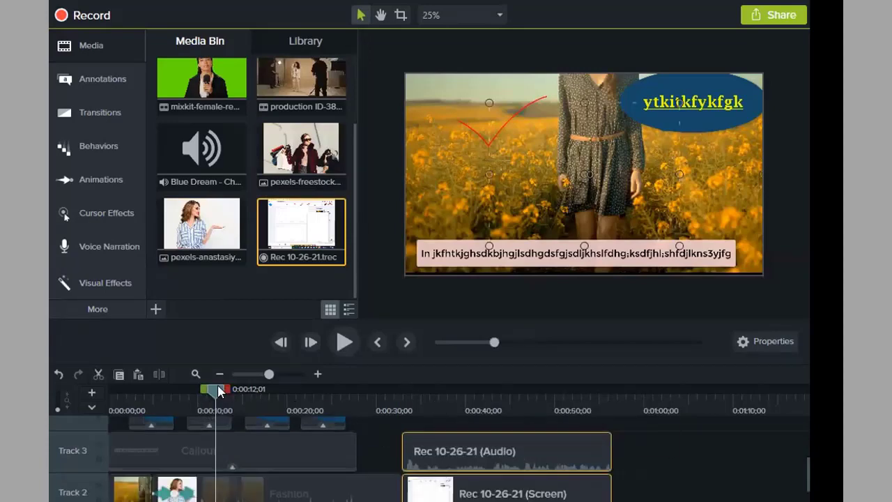
left_click_drag(359, 412, 402, 418)
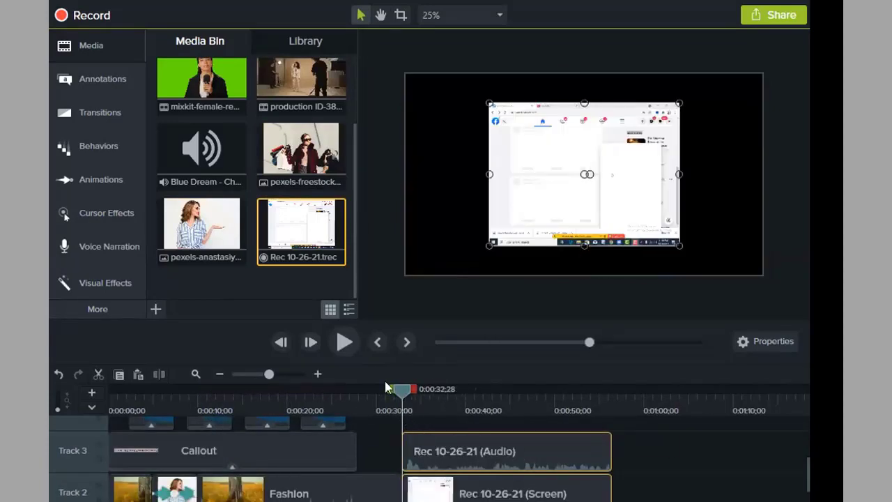
left_click(343, 341)
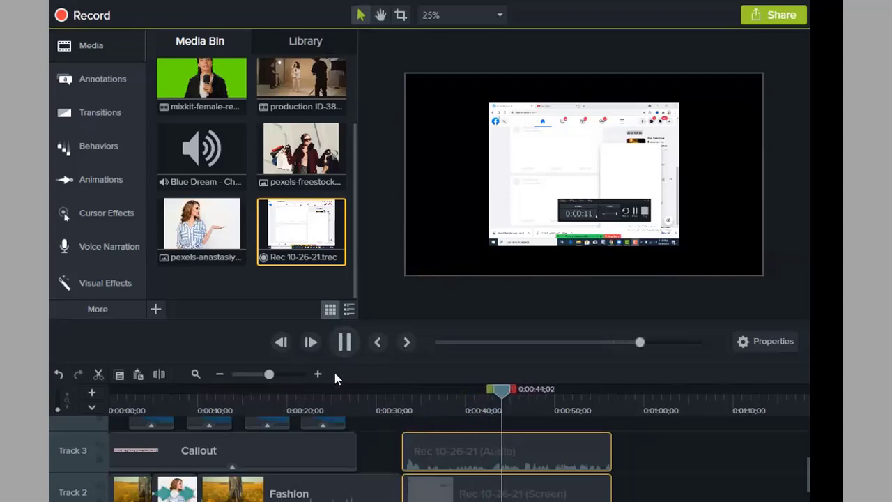
left_click(345, 343)
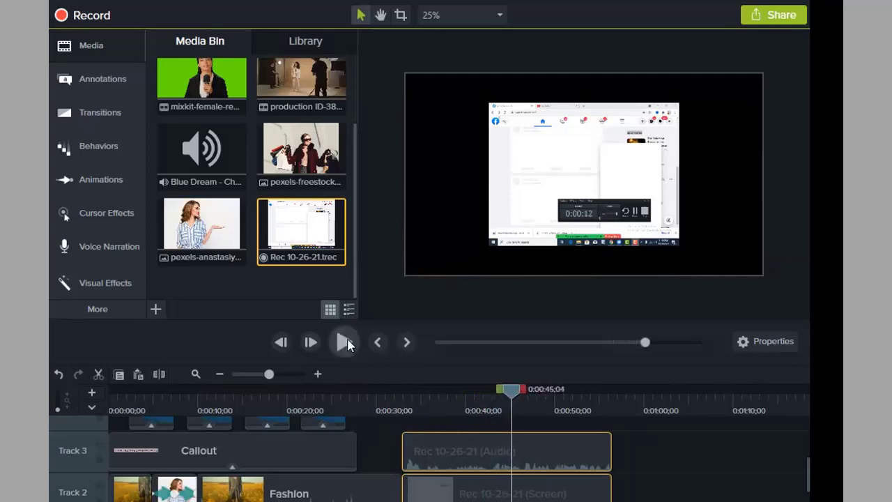
left_click(630, 217)
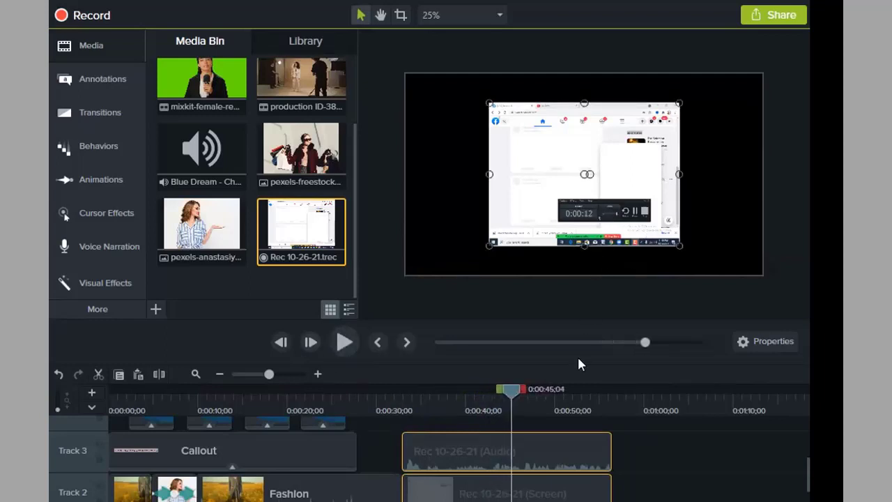
left_click(345, 342)
left_click(346, 342)
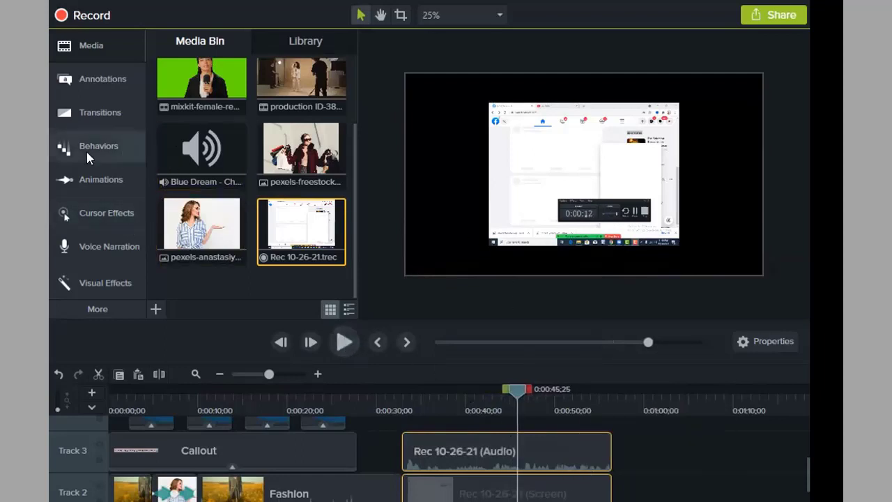
- Apply the Cursor Highlight effect to the Rec 10-26-21 screen clip on Track 2
left_click(108, 212)
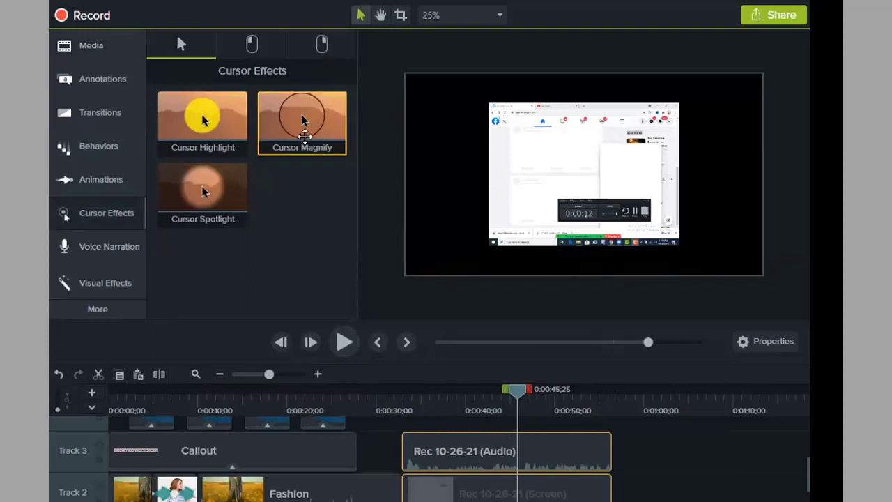
left_click_drag(196, 139, 474, 488)
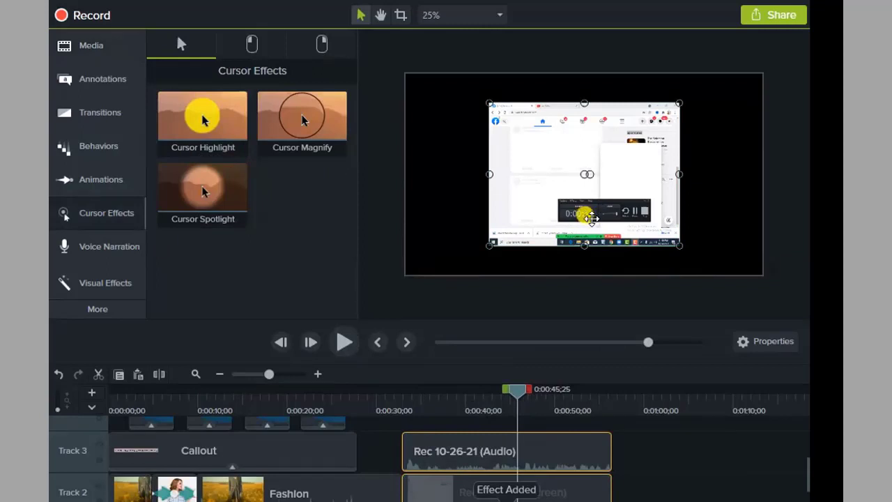
scroll(646, 200, "up", 2)
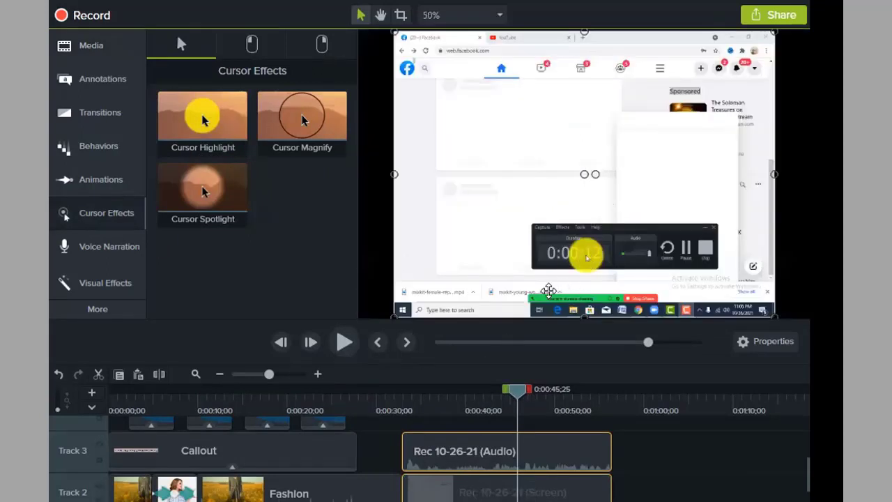
- Play the Rec 10-26-21 recording with its cursor highlight, and remove all effects from the screen clip on Track 2
left_click(356, 353)
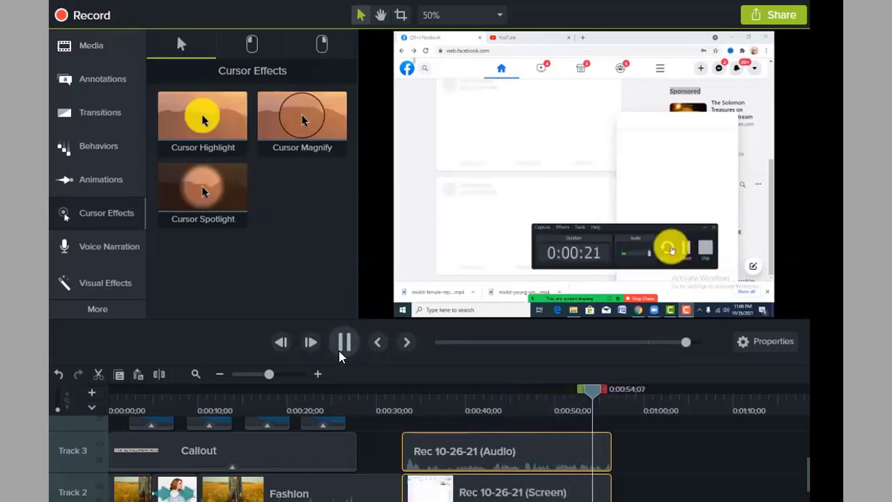
key("space")
right_click(475, 489)
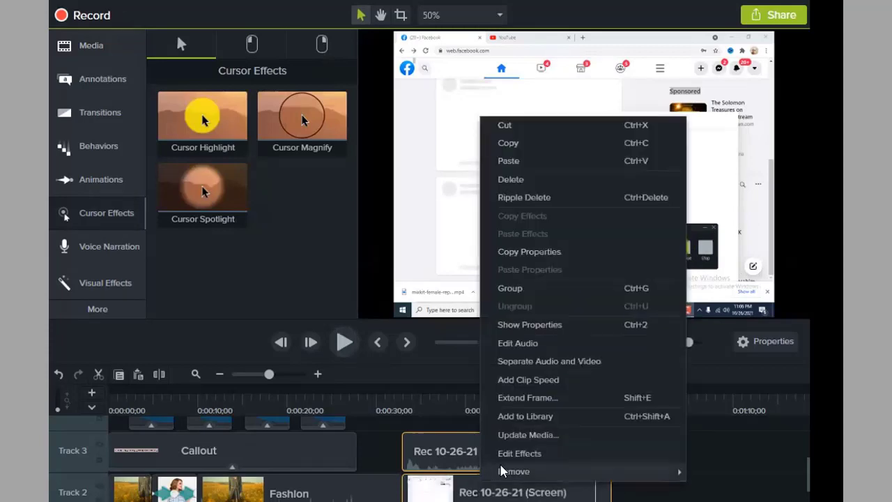
mouse_move(506, 472)
left_click(412, 472)
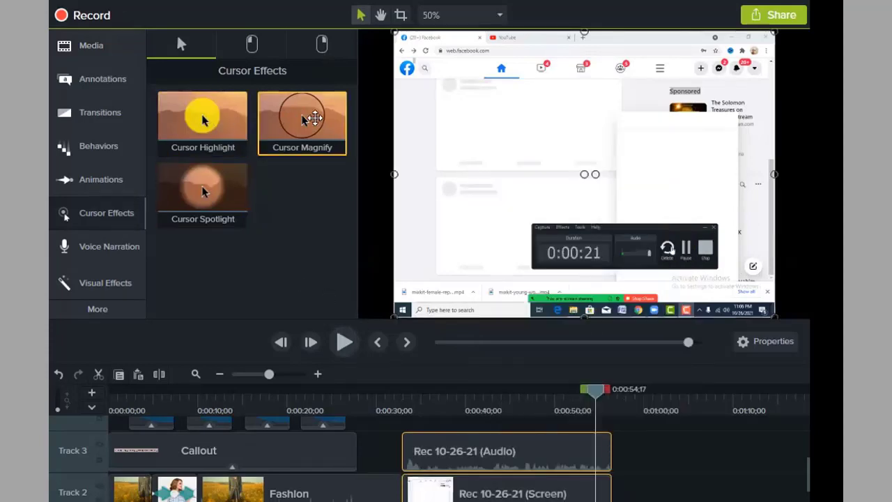
- Apply the Cursor Magnify effect to the Rec 10-26-21 screen clip and play the recording to preview it
left_click_drag(302, 120, 473, 492)
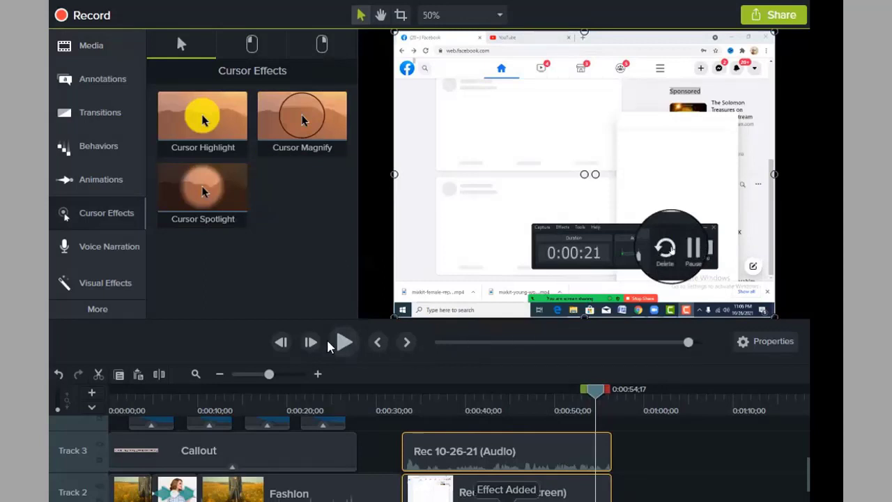
left_click_drag(594, 396, 399, 400)
left_click(347, 345)
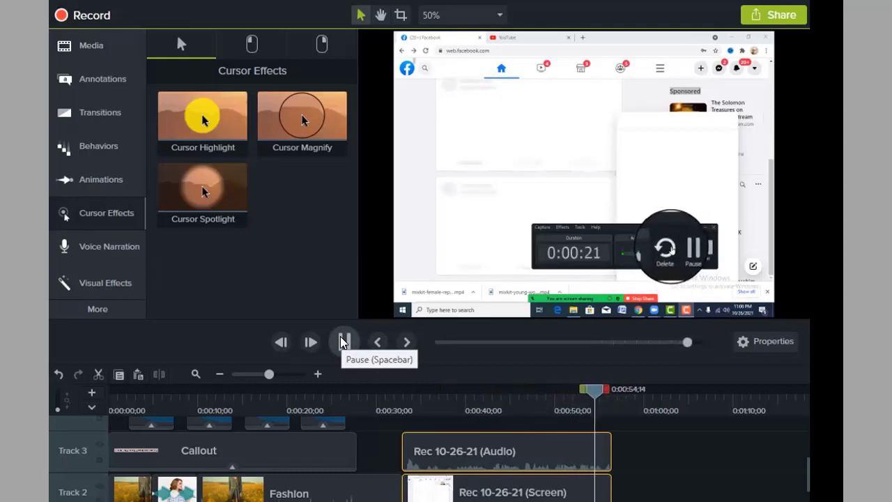
left_click(343, 341)
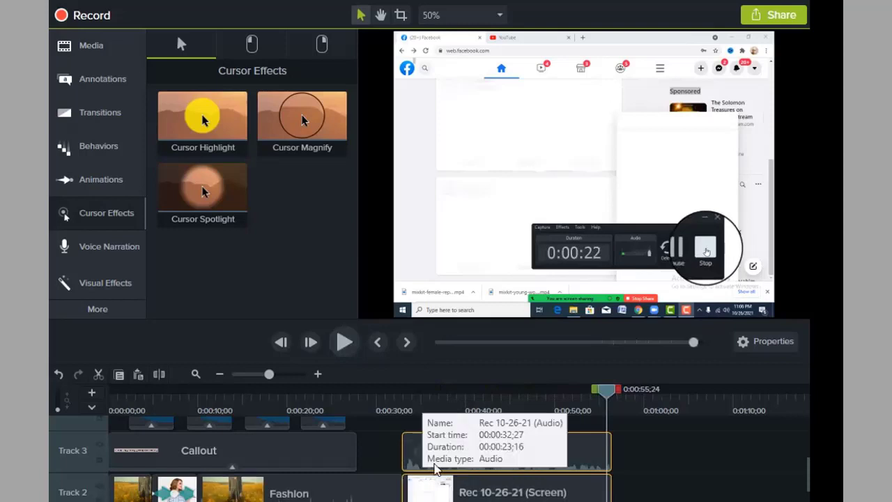
- Display the left-click cursor effects and clear the magnify effect by removing all effects from the Rec 10-26-21 screen clip
left_click(252, 55)
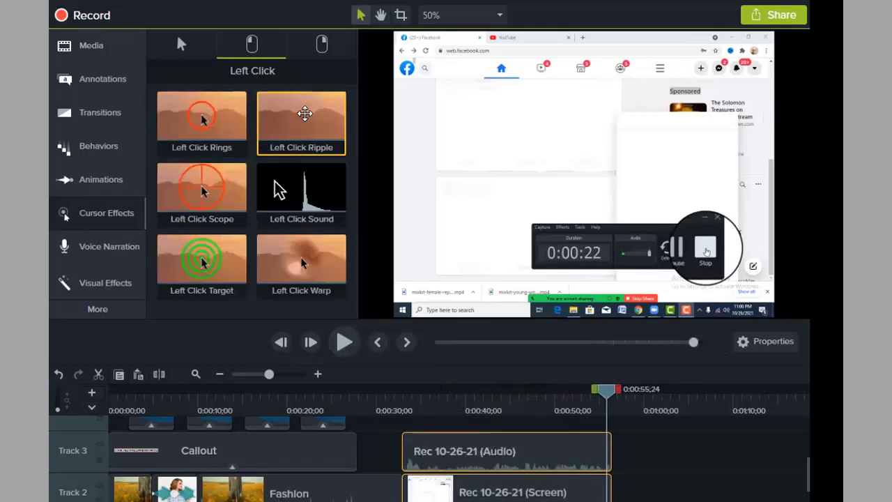
left_click_drag(311, 152, 441, 442)
right_click(461, 482)
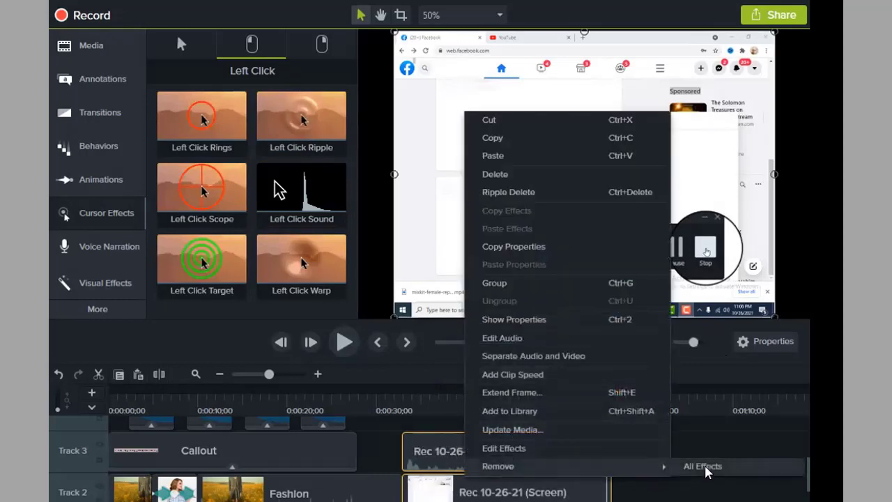
left_click(705, 469)
- Apply the Left Click Ripple effect to the Rec 10-26-21 screen clip and play it back from around 0:00:40
left_click_drag(481, 491, 528, 488)
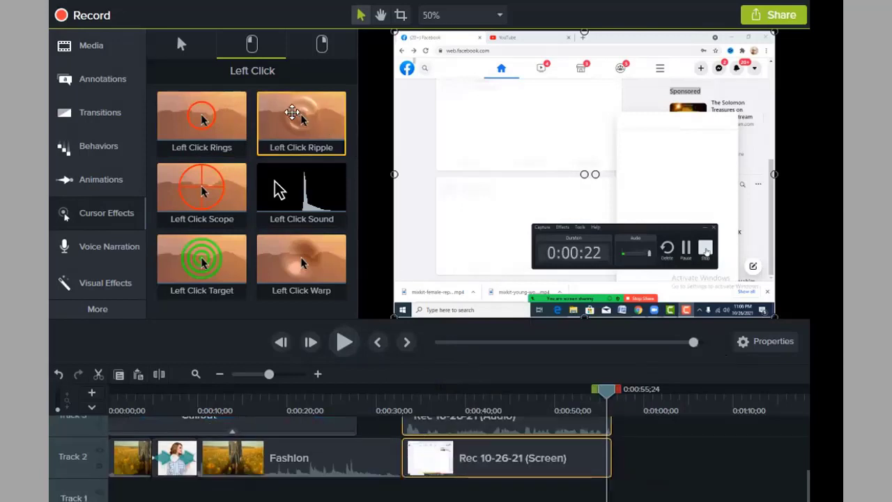
left_click_drag(339, 227, 509, 468)
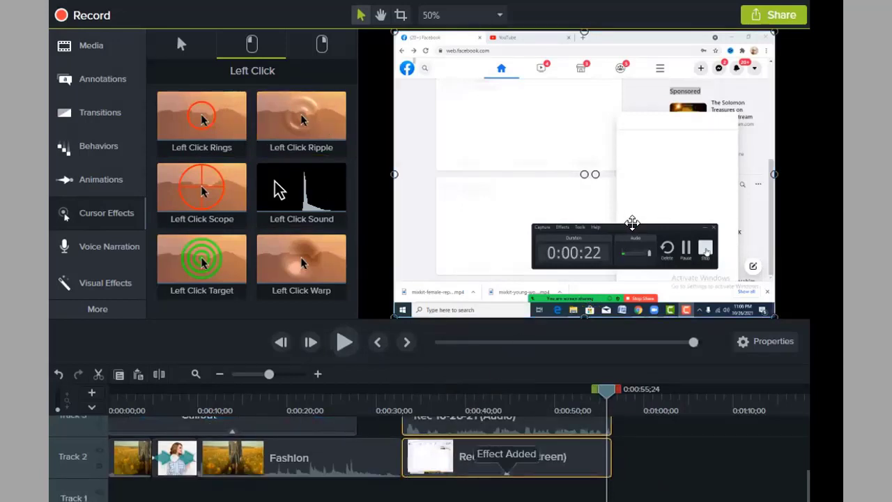
left_click(342, 342)
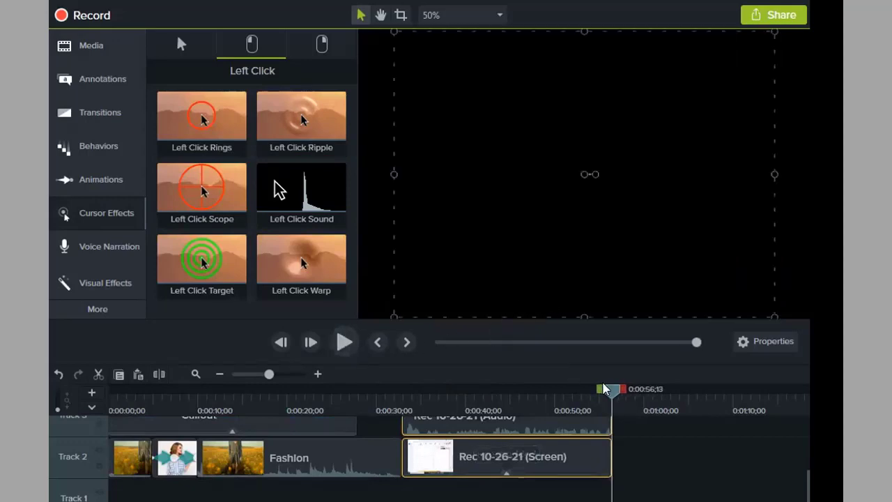
left_click(456, 409)
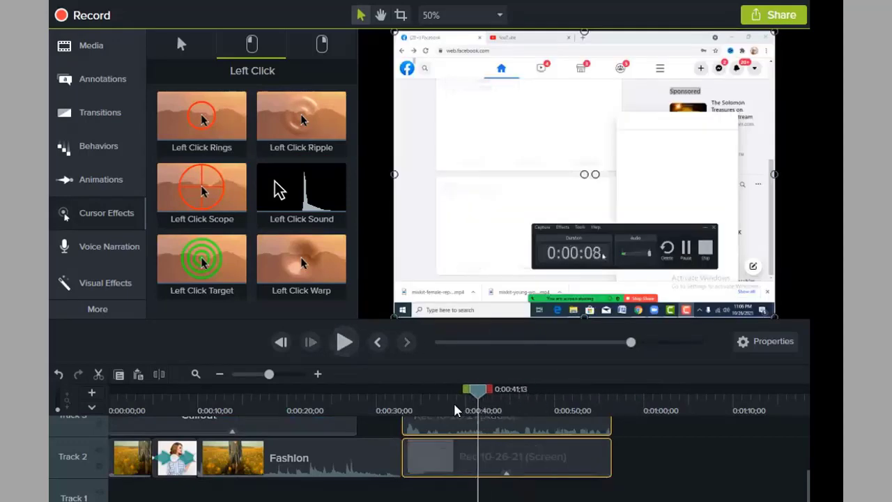
left_click(344, 342)
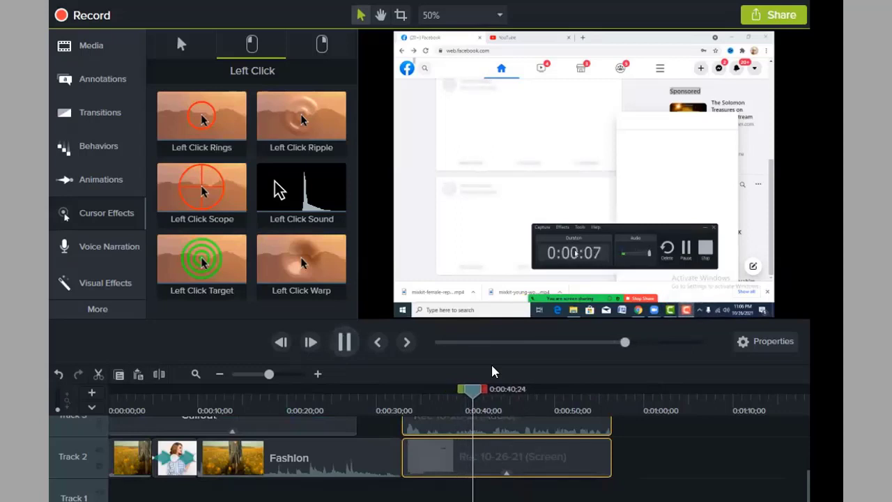
- Stop the playback and remove all effects, including the click ripple, from the Rec 10-26-21 screen clip
left_click(511, 462)
right_click(512, 460)
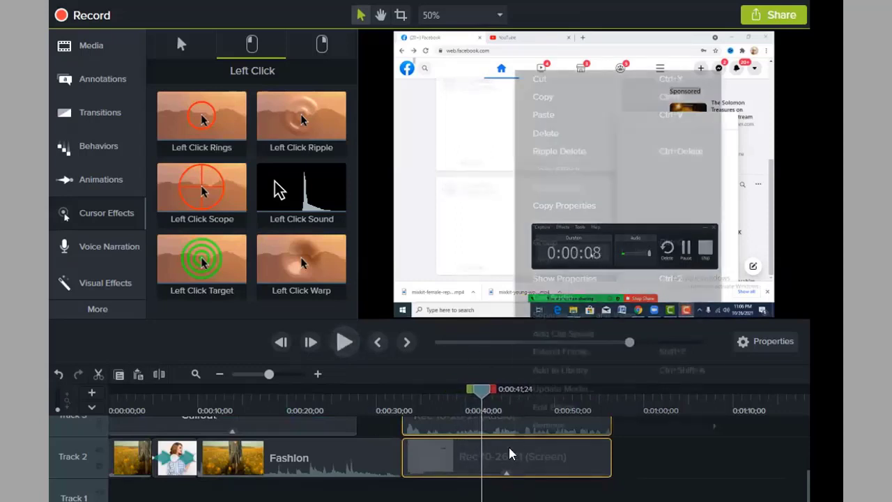
mouse_move(563, 426)
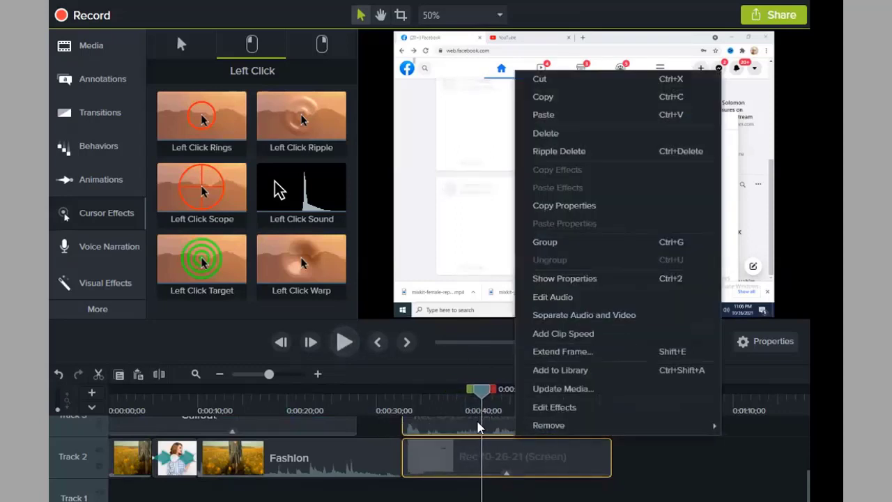
left_click(478, 424)
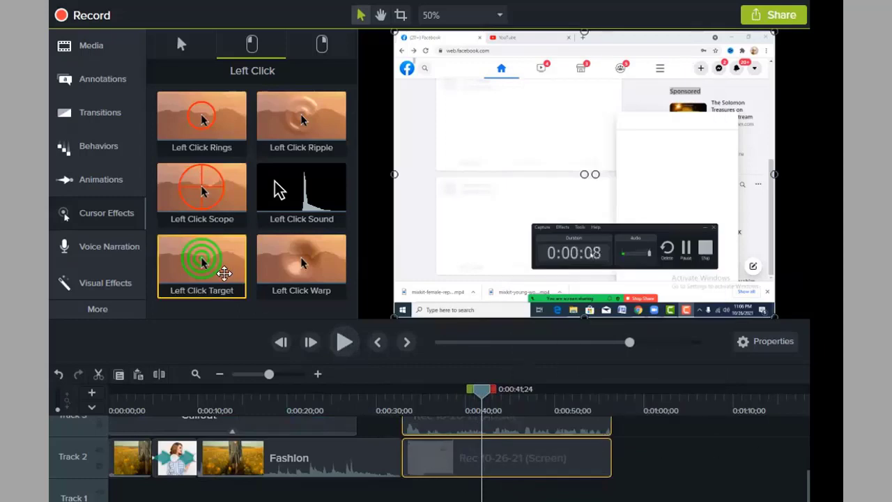
- Apply the Left Click Target effect to the Rec 10-26-21 screen clip and play it from about 0:00:36;29 to 0:00:45;17
left_click_drag(203, 262, 336, 329)
left_click_drag(487, 470, 469, 446)
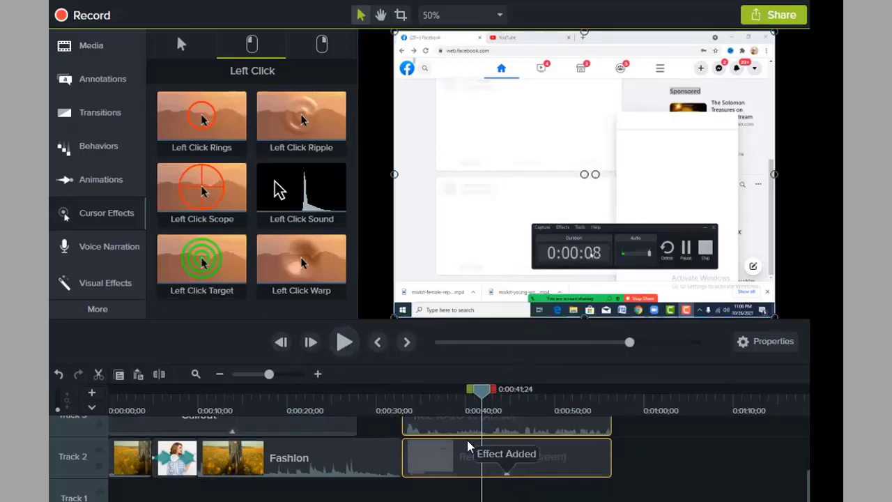
left_click_drag(478, 391, 444, 410)
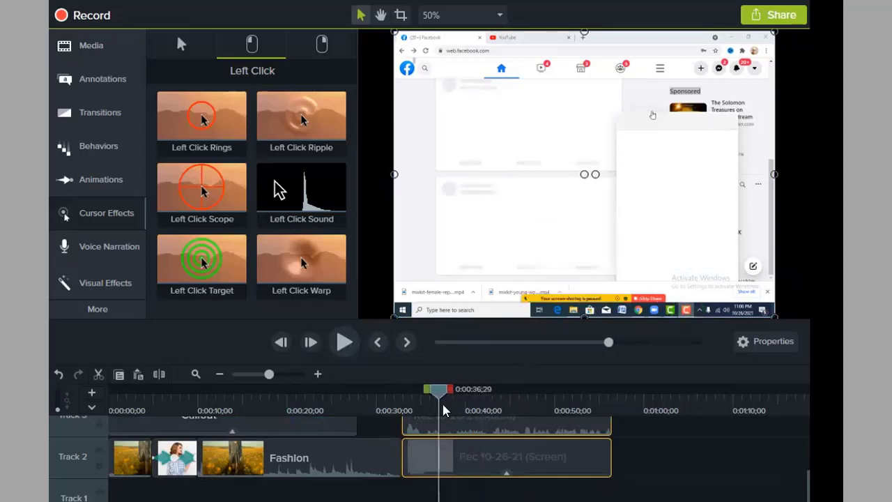
left_click(343, 341)
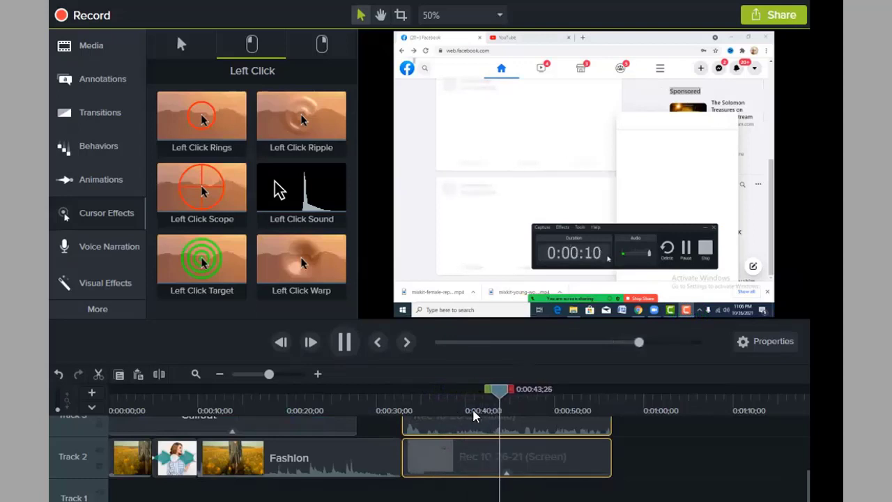
left_click(344, 343)
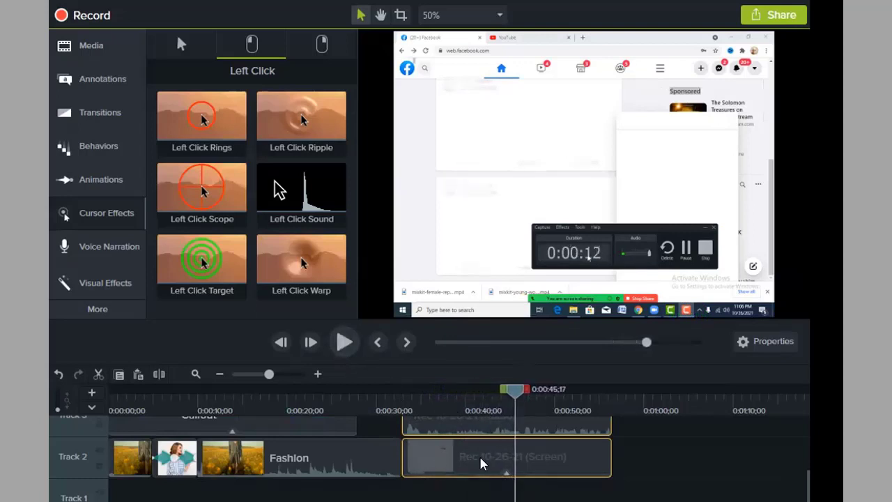
- Clear the click target effect by removing all effects from the Rec 10-26-21 screen clip
right_click(465, 445)
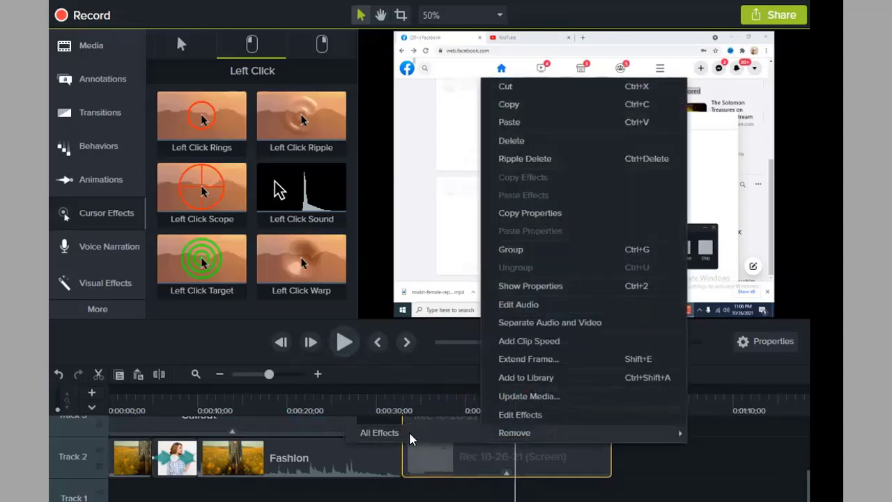
key("Escape")
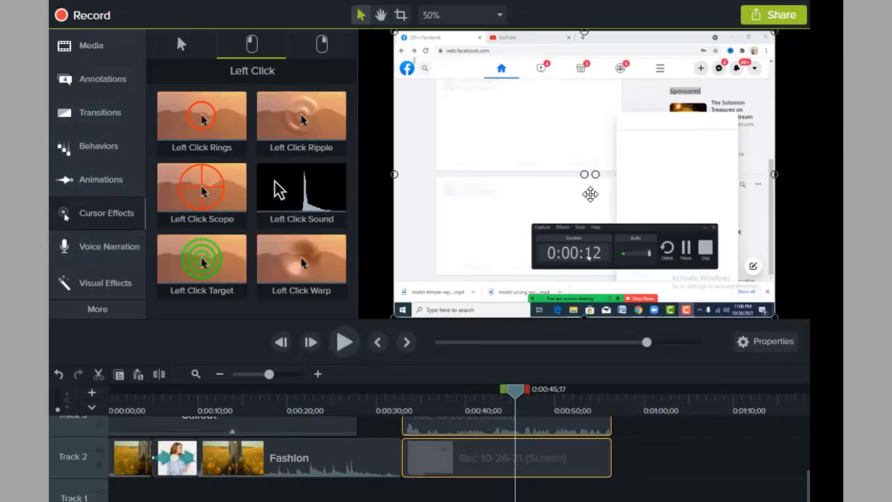
- Record a voice narration from 0:00:45;17 with the timeline muted, and save it as the m4a sound file Narration 1
left_click(101, 257)
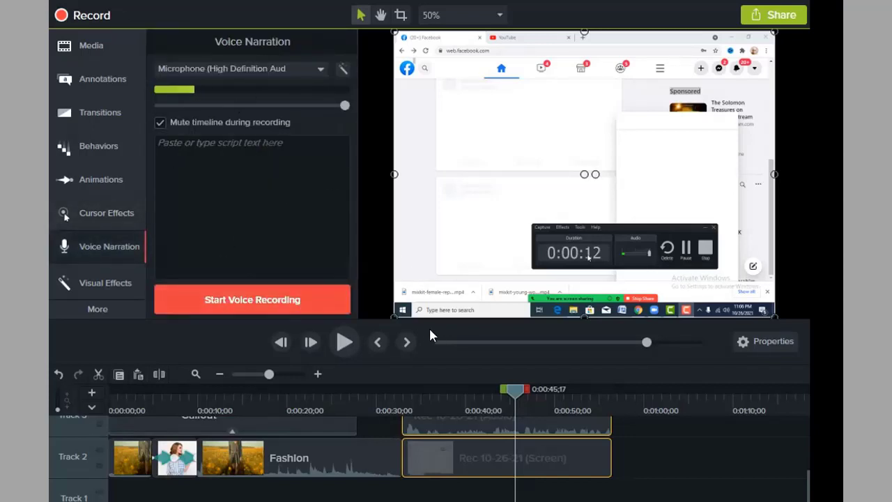
scroll(369, 442, "up", 5)
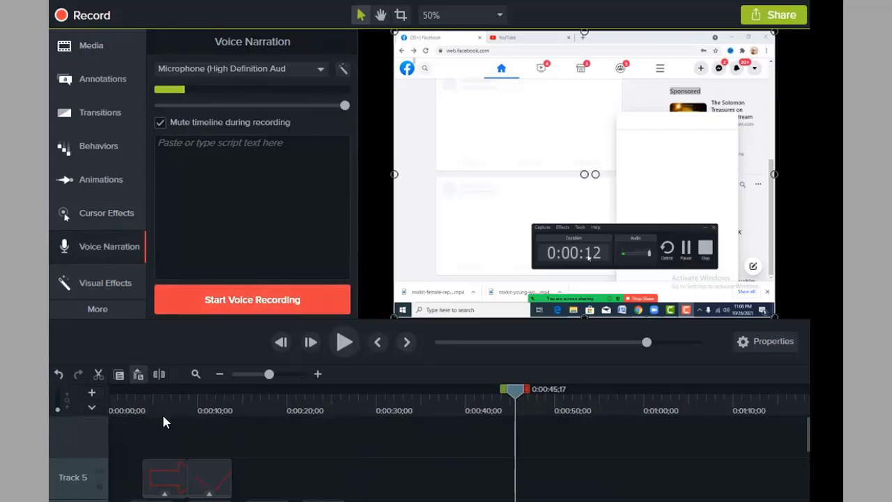
left_click(228, 300)
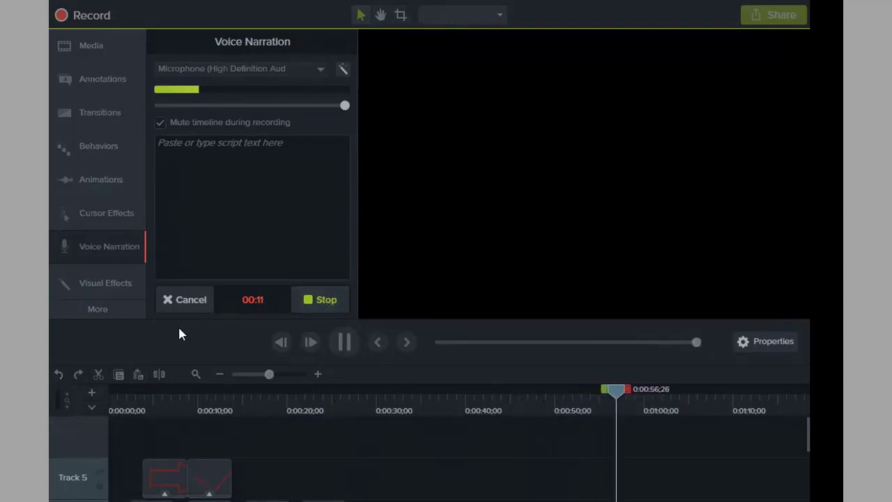
left_click(308, 300)
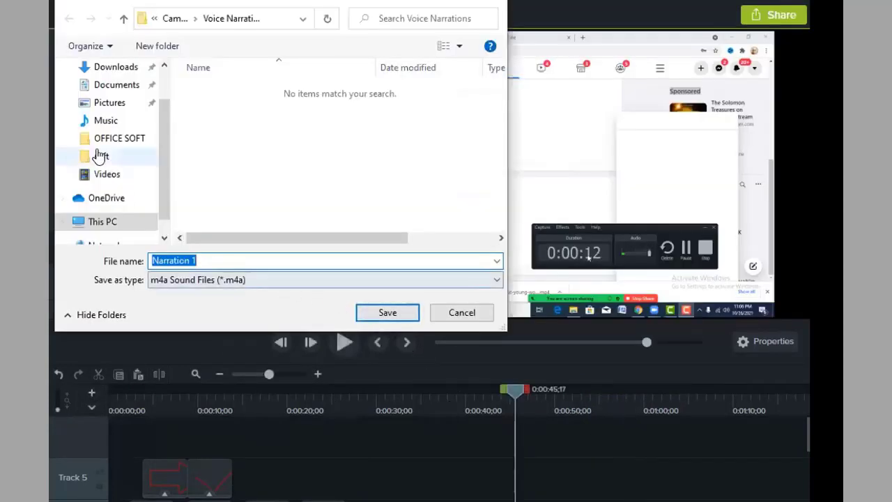
left_click(388, 313)
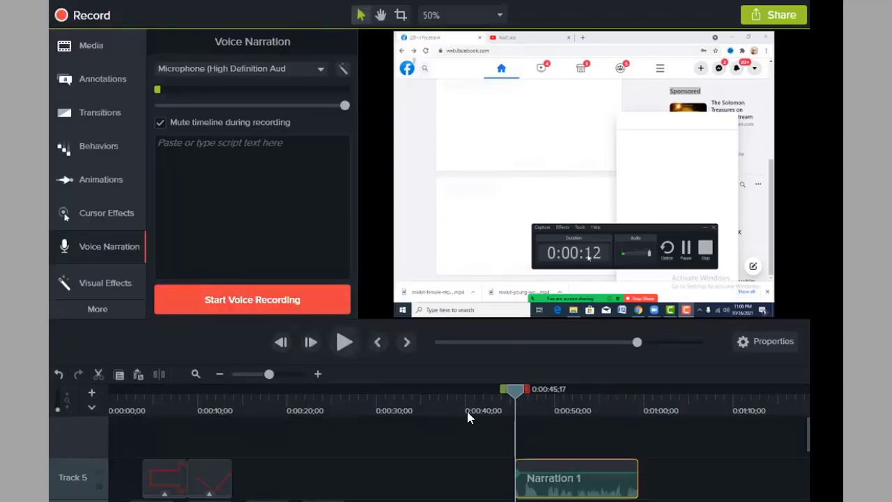
- Set the playhead to 0:00:06;29 and move the Narration 1 clip from Track 5 to near the start of Track 1
left_click_drag(507, 391, 171, 392)
scroll(687, 450, "down", 2)
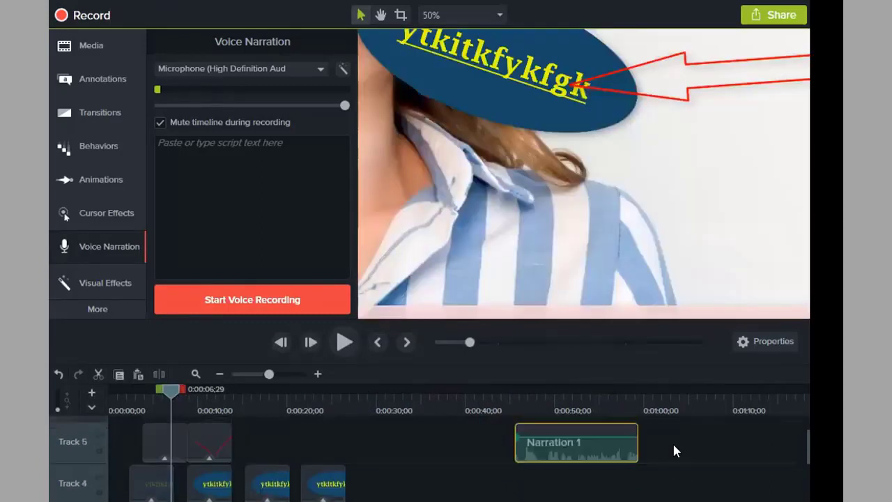
left_click_drag(593, 444, 491, 453)
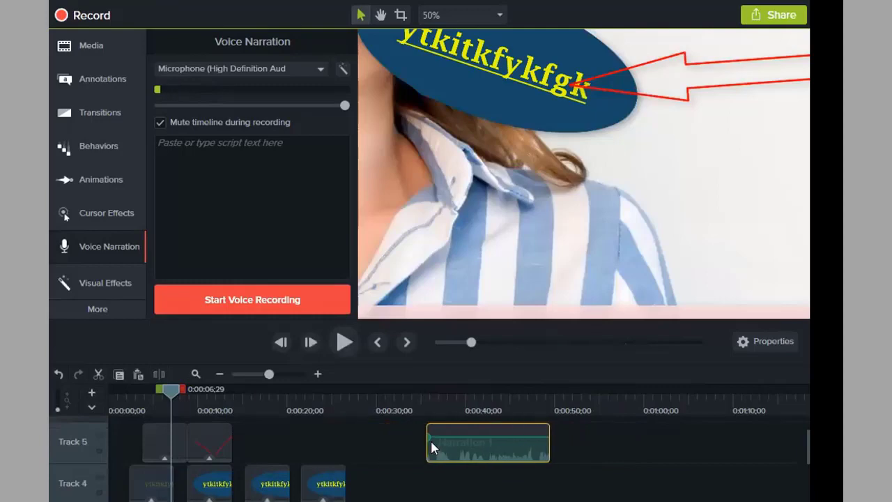
key("ctrl+z")
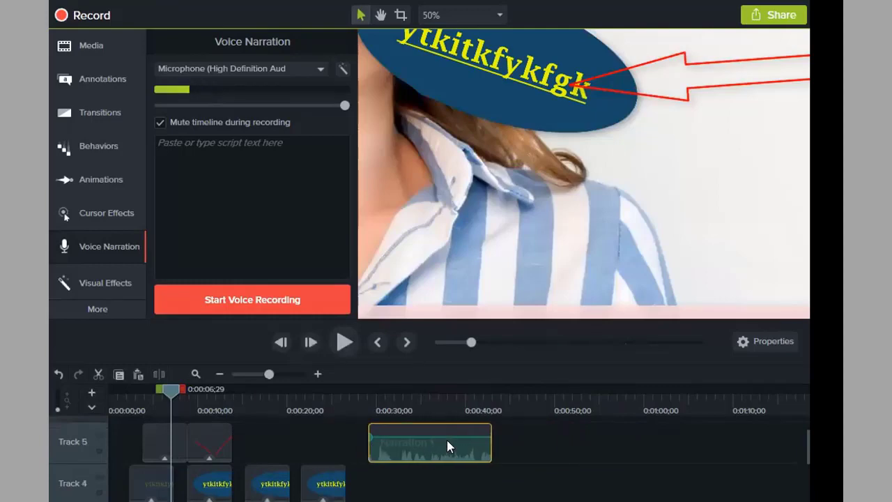
scroll(447, 474, "down", 2)
key("ctrl+z")
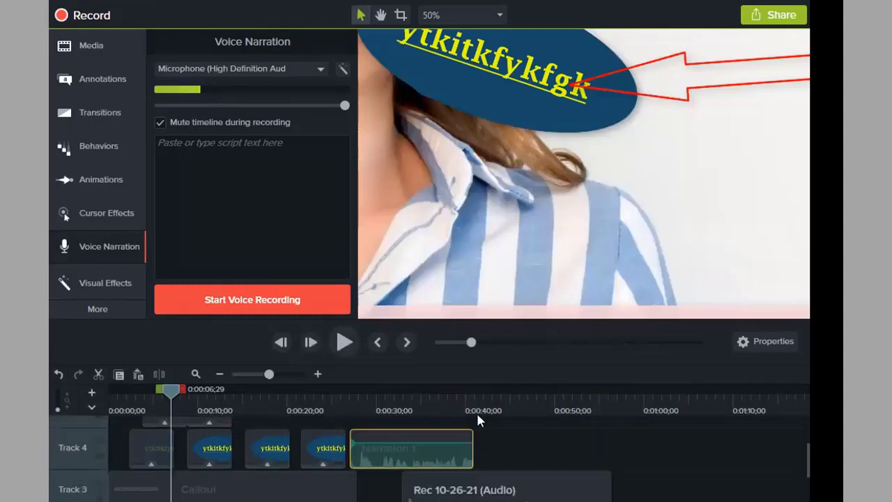
key("ctrl+z")
key("ctrl+z")
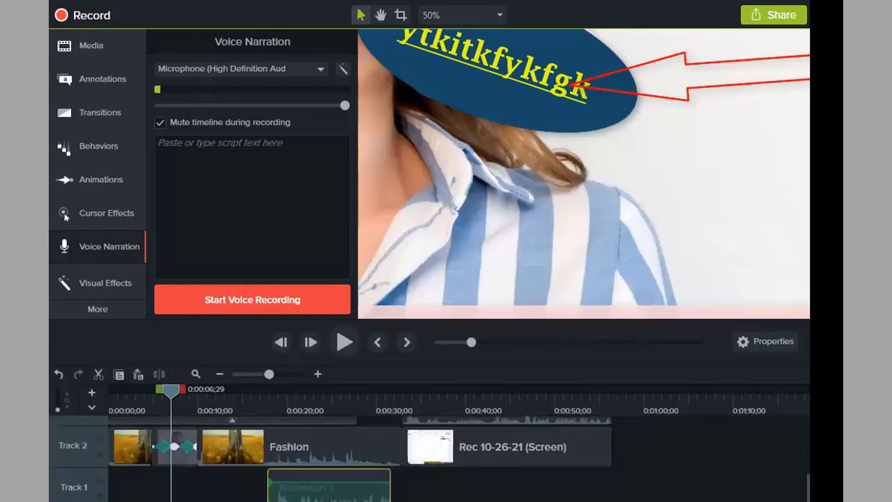
key("ctrl+z")
key("ctrl+z")
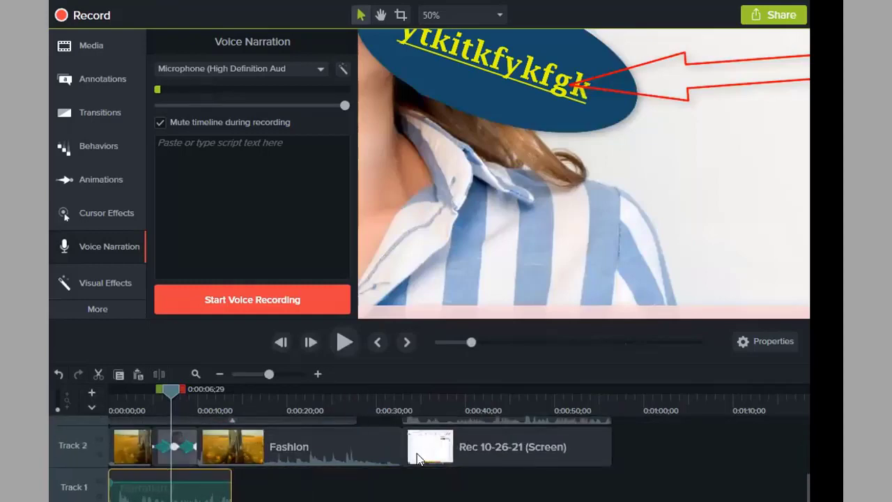
key("ctrl+z")
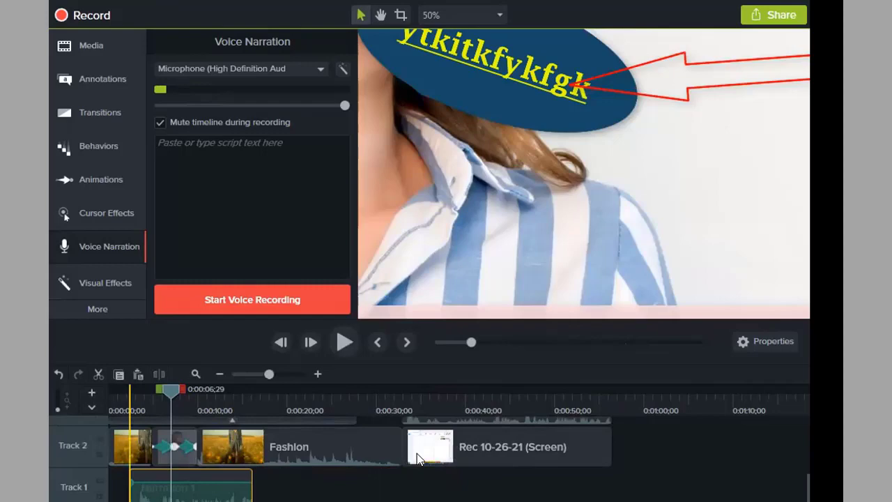
key("ctrl+z")
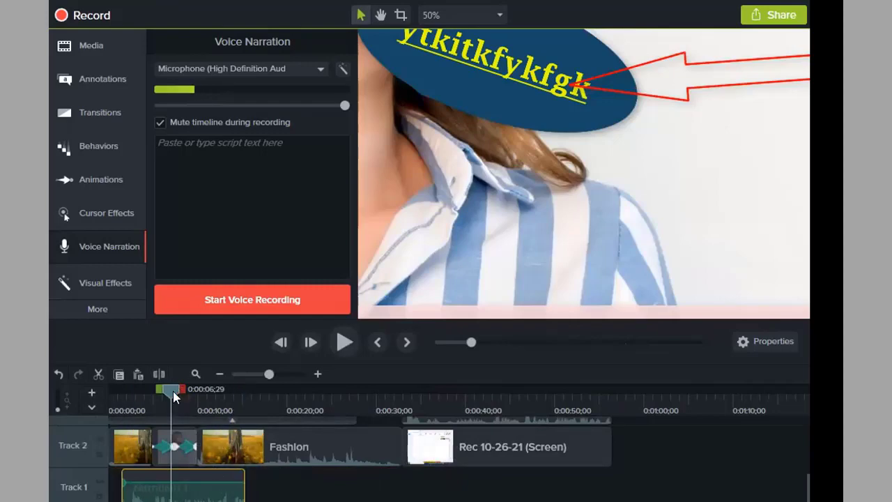
- Play the project from the start to about 0:00:16;17 to check the Narration 1 clip against the video
left_click_drag(173, 391, 52, 414)
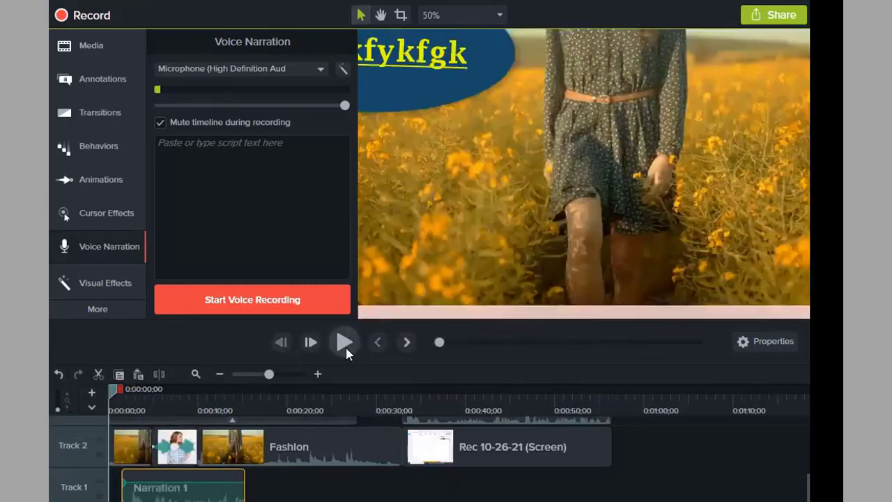
left_click(345, 343)
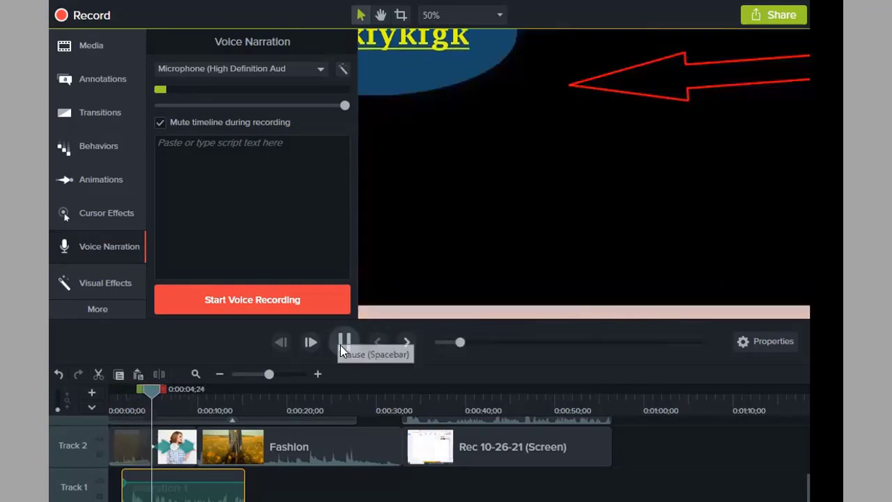
left_click(342, 344)
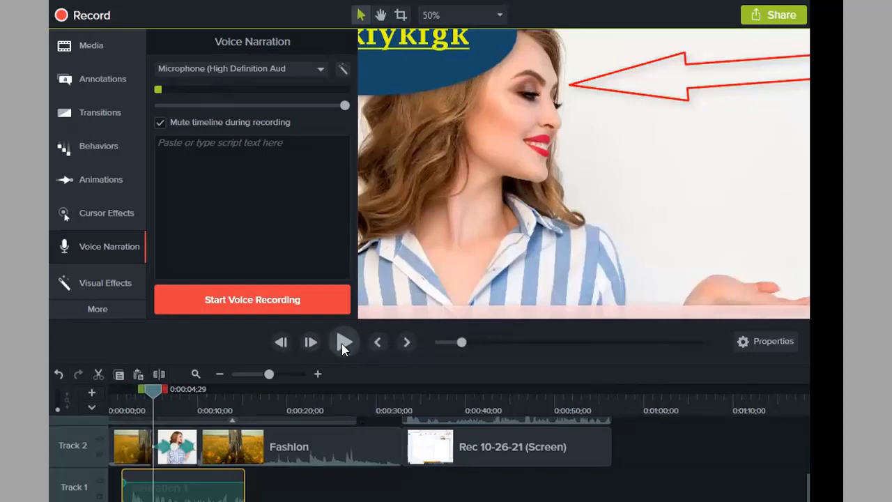
left_click(344, 342)
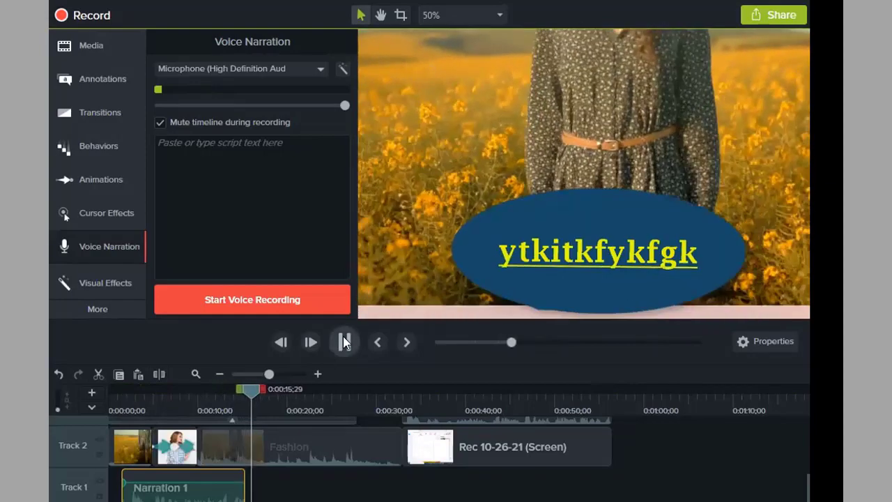
left_click(343, 340)
- Delete the Narration 1 clip from Track 1 and the Rec 10-26-21 recording clips from the timeline
right_click(168, 482)
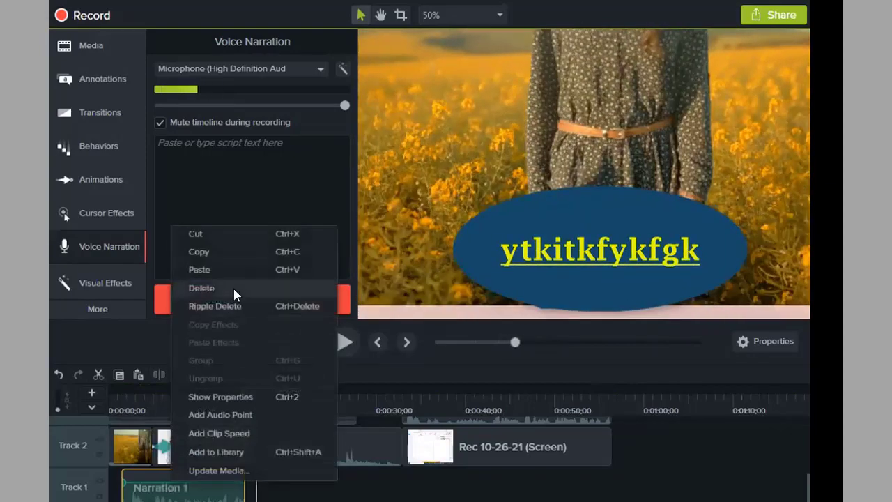
left_click(232, 288)
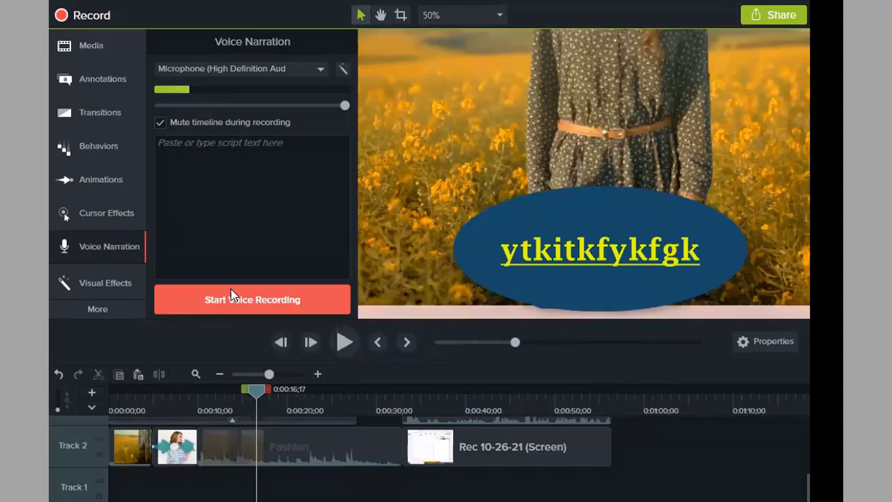
left_click(107, 281)
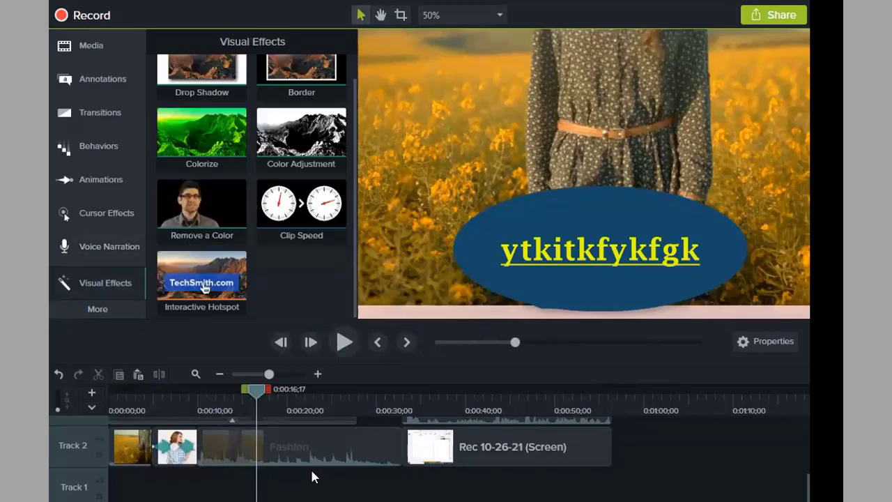
scroll(312, 476, "up", 4)
scroll(341, 439, "down", 2)
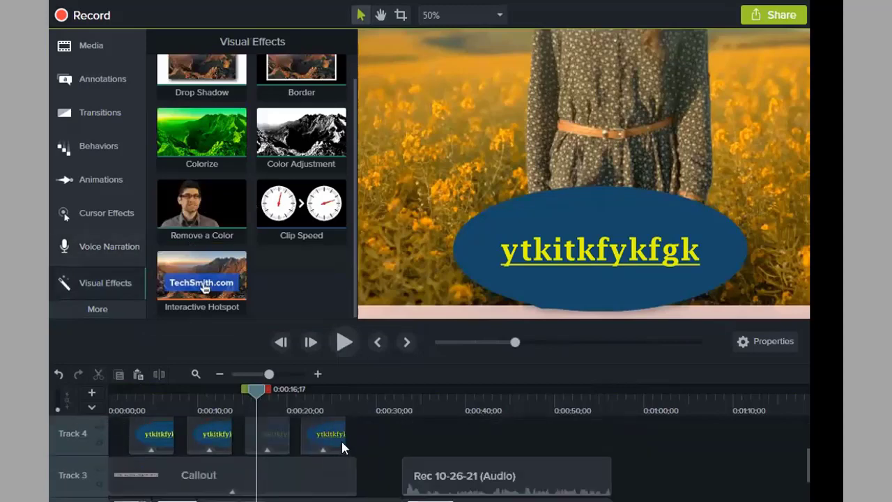
scroll(342, 428, "down", 2)
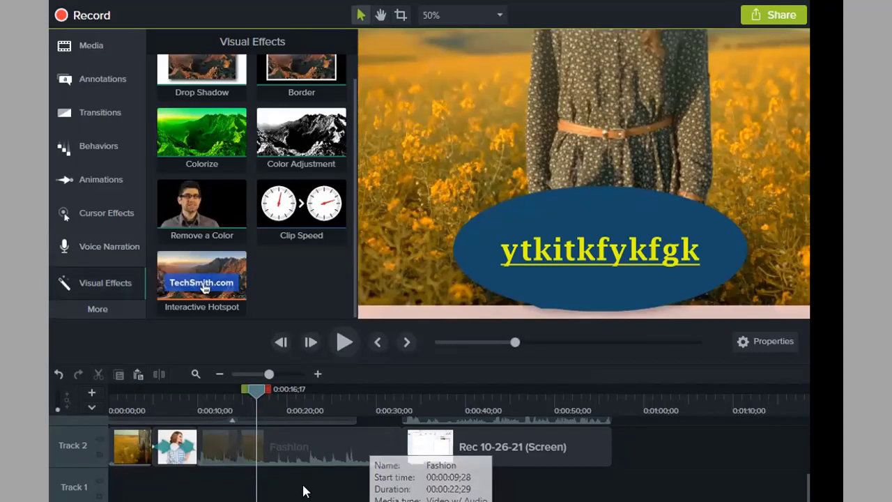
left_click(570, 442)
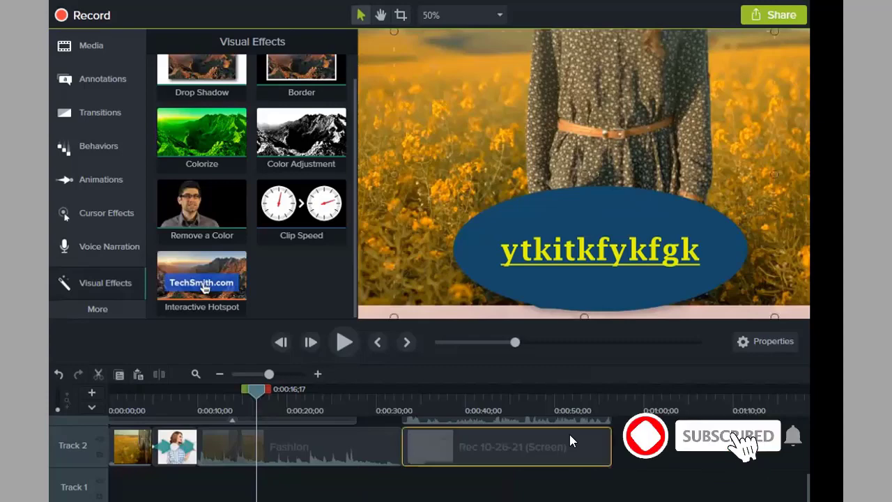
right_click(525, 425)
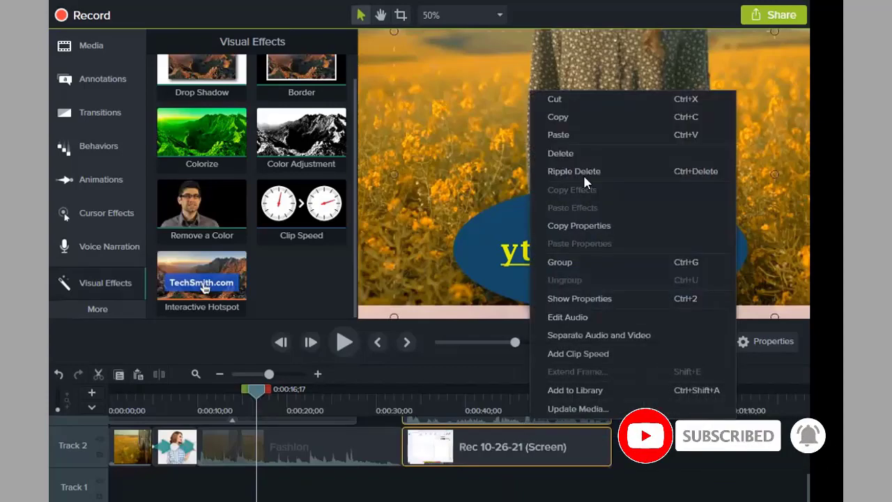
left_click(585, 152)
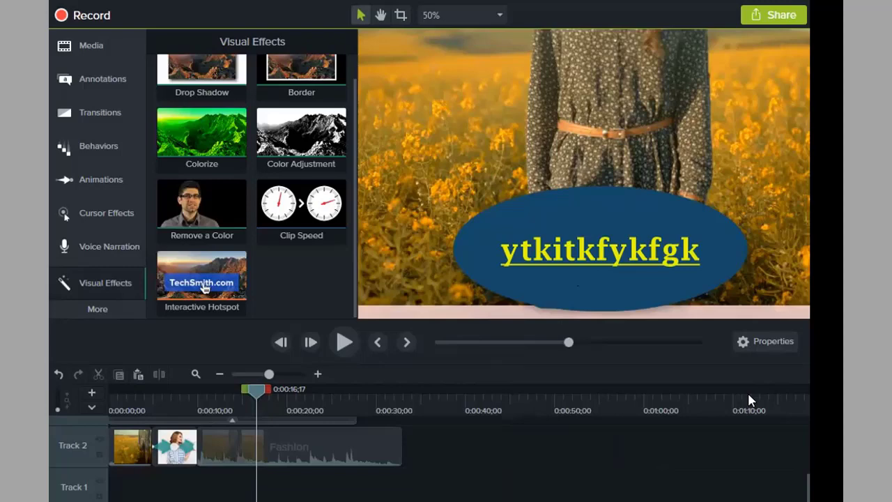
- Apply the Color Adjustment effect to the longer Fashion clip on Track 2 and play it from 0:00:16;17 to 0:00:19;10
scroll(201, 146, "up", 1)
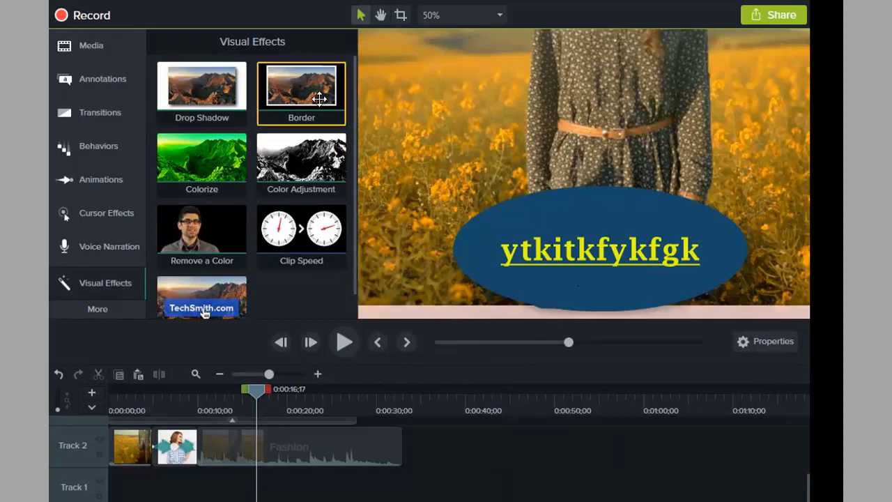
left_click_drag(306, 161, 269, 436)
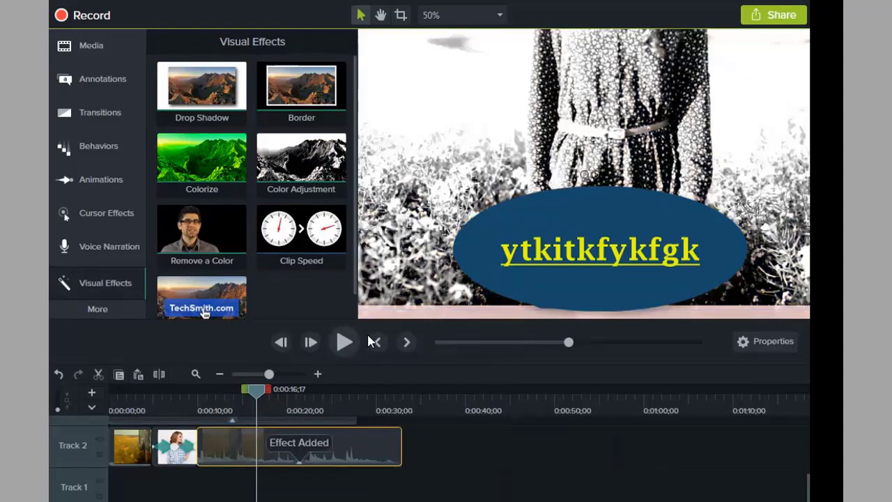
left_click(346, 342)
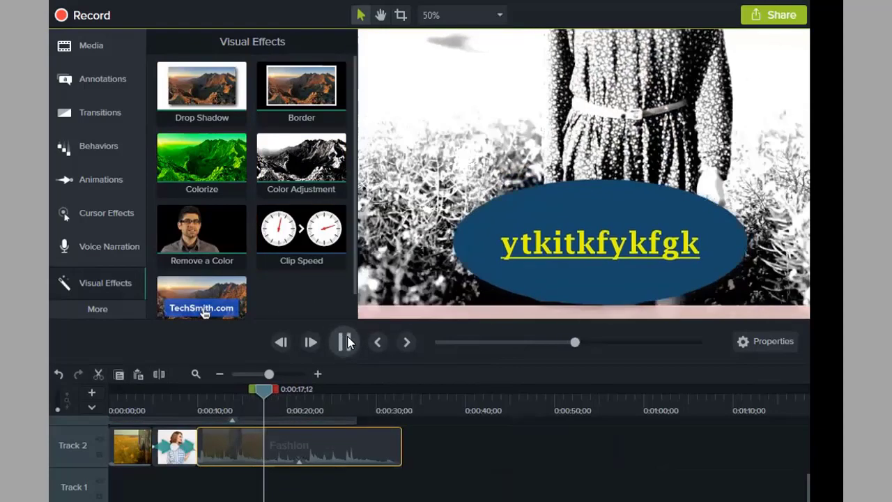
left_click(346, 342)
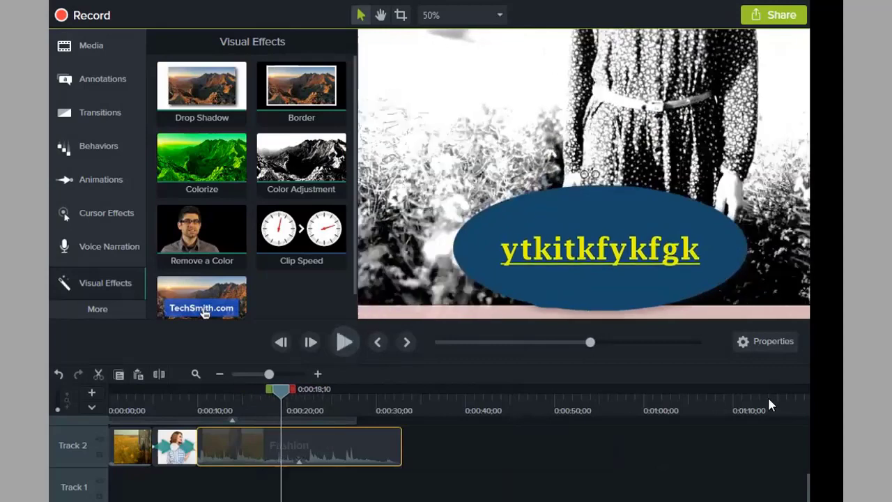
- Set the Fashion clip's Color Adjustment to brightness 58 and contrast 300
left_click(767, 342)
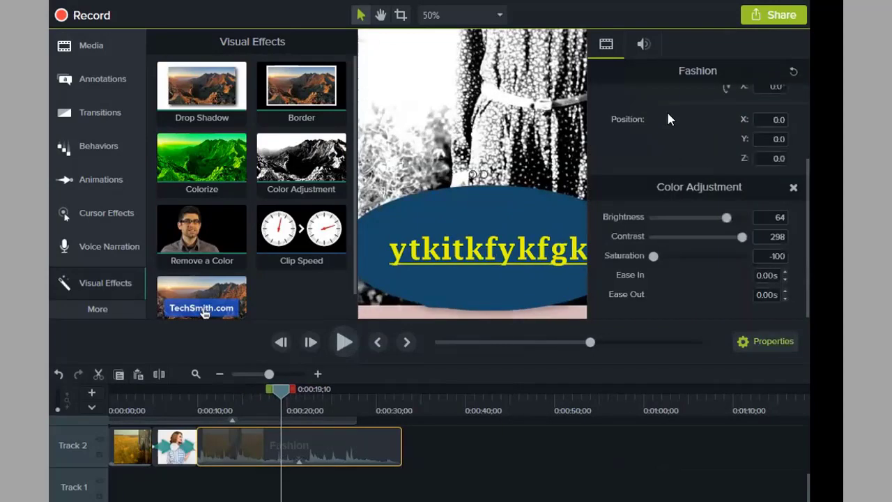
left_click_drag(726, 222, 720, 222)
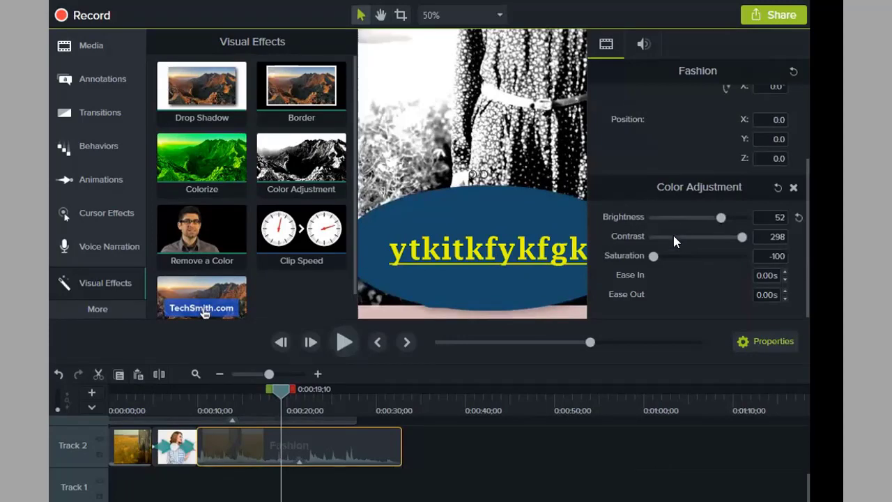
left_click(725, 217)
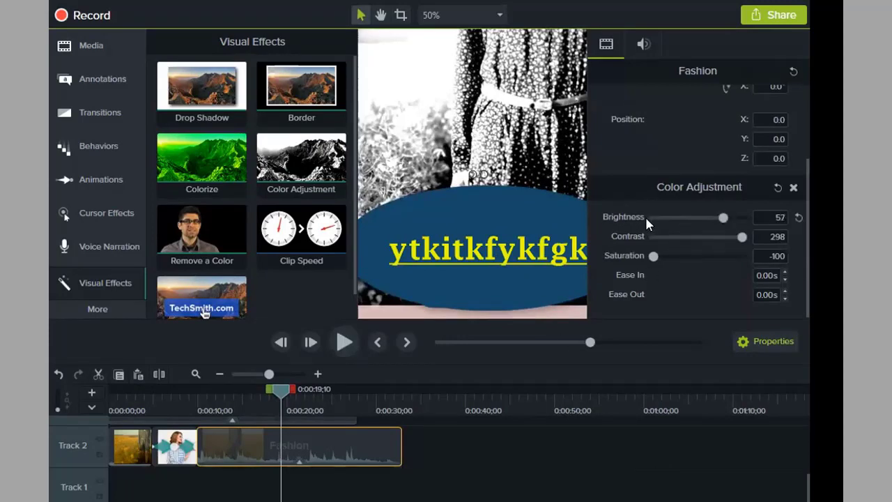
left_click_drag(719, 220, 759, 241)
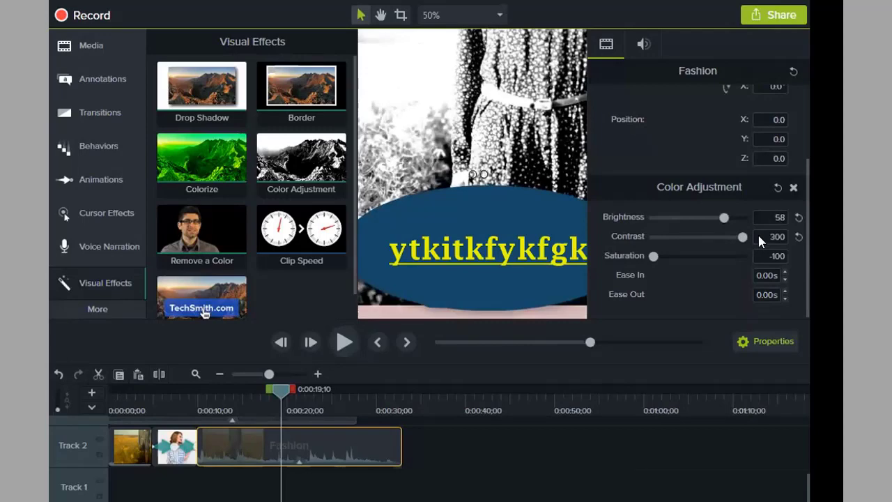
- Remove the Color Adjustment effect from the Fashion clip and hide the clip's properties
right_click(258, 437)
mouse_move(293, 423)
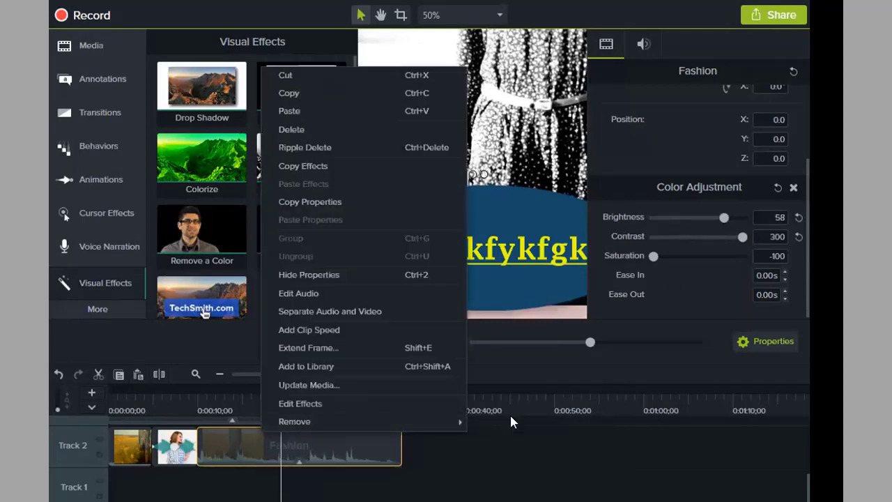
left_click(510, 418)
left_click(765, 340)
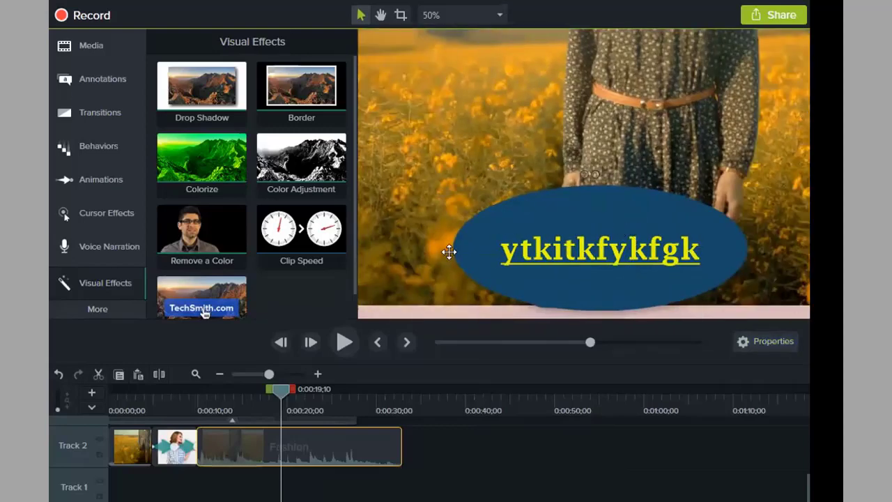
- Return the playhead to 0:00:00;00, delete the image clip from Track 2, and move the second Fashion clip against the first
left_click_drag(283, 395, 51, 423)
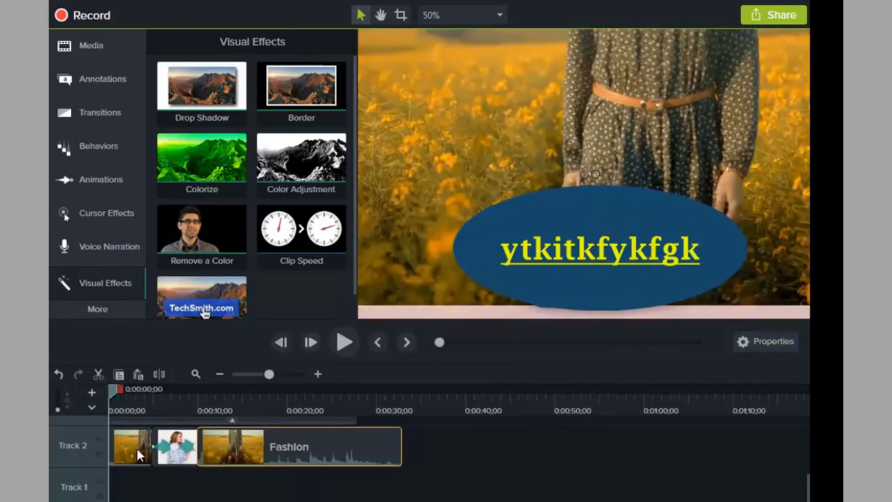
right_click(180, 453)
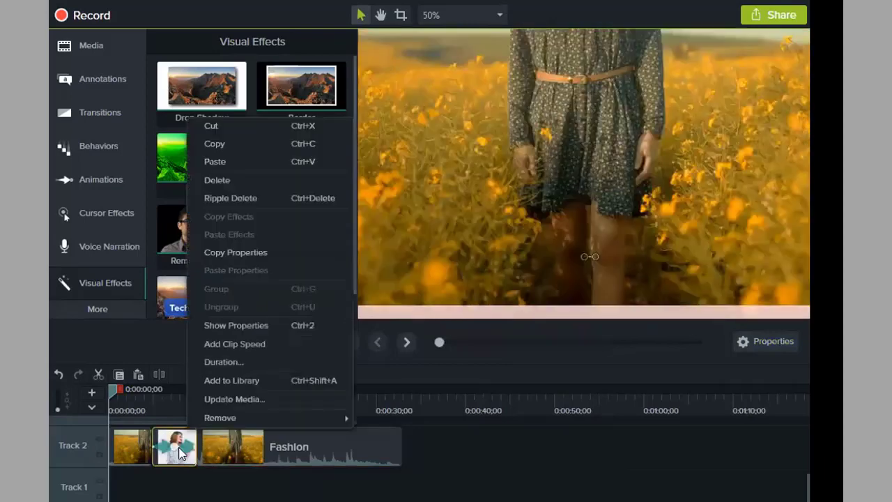
left_click(255, 182)
left_click_drag(258, 443, 211, 442)
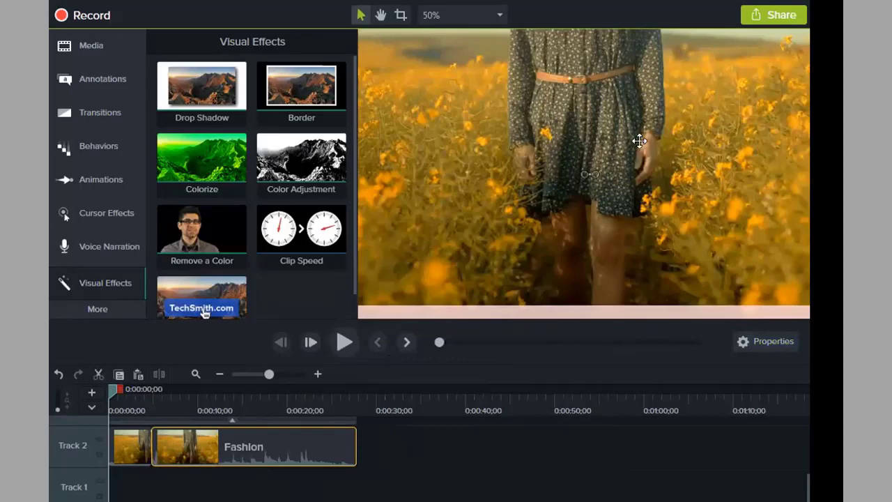
- Set the canvas zoom to 35% and delete both Fashion clips from Track 2
scroll(623, 143, "down", 2)
scroll(620, 128, "down", 3)
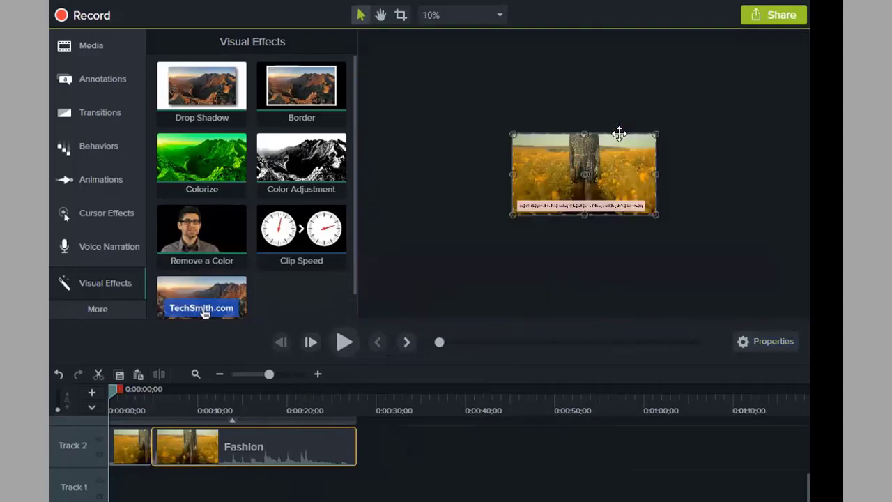
scroll(619, 134, "up", 3)
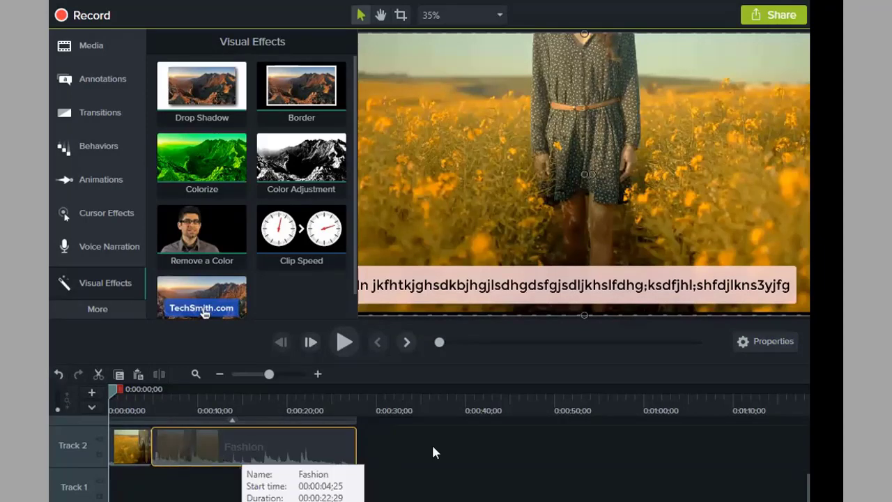
right_click(178, 449)
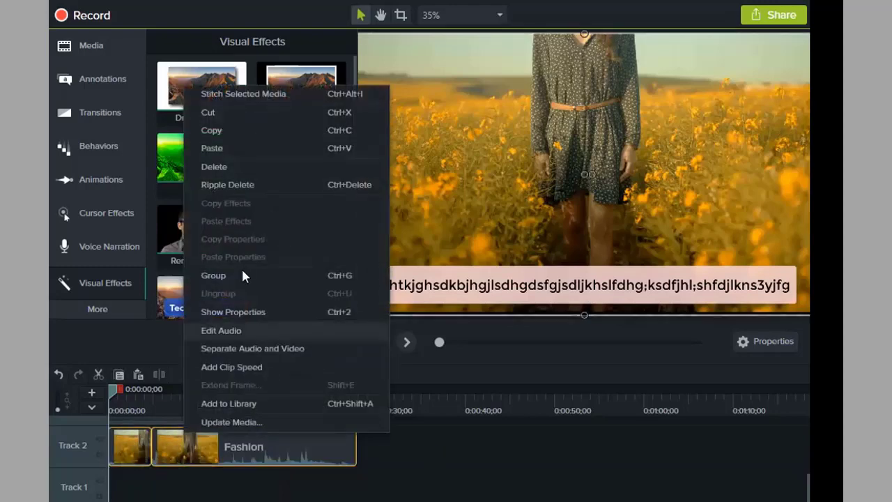
left_click(239, 168)
- Add the Fashion .mp4 video from the media bin to the start of Track 2
left_click(105, 44)
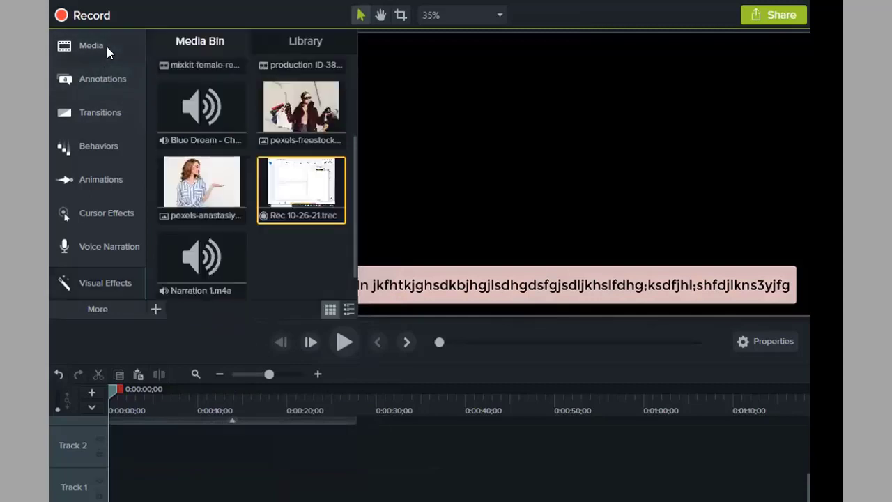
scroll(271, 134, "up", 2)
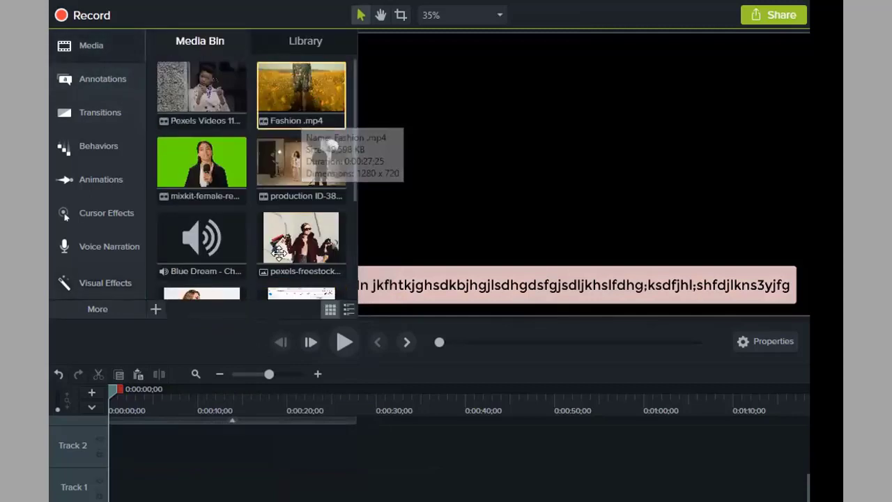
left_click_drag(279, 253, 62, 431)
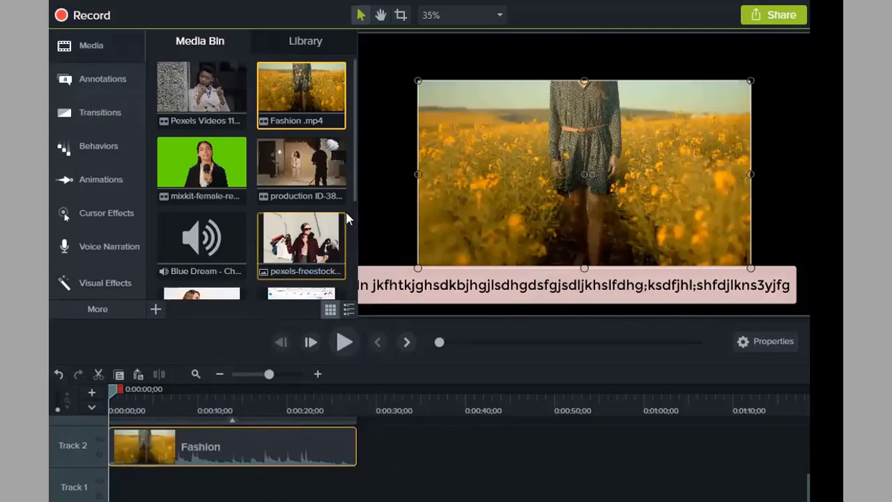
scroll(298, 222, "down", 3)
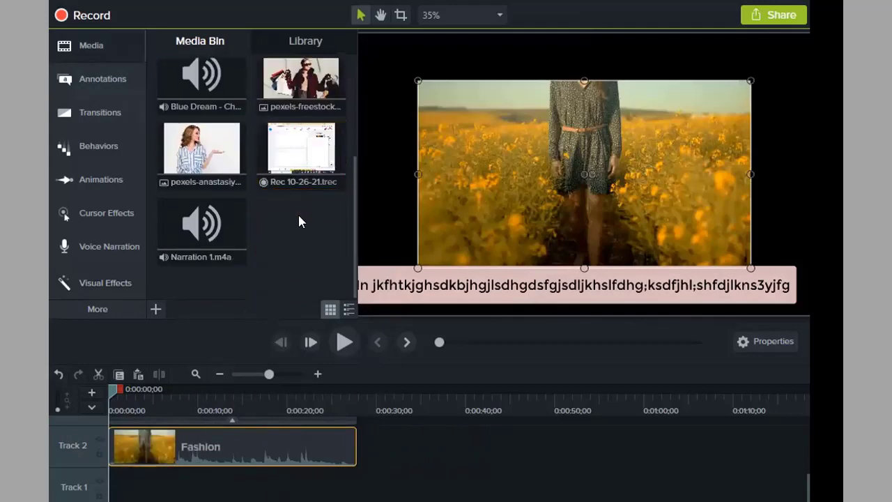
- Apply the Clip Speed visual effect to the Fashion clip on Track 2 and play the video
left_click(105, 286)
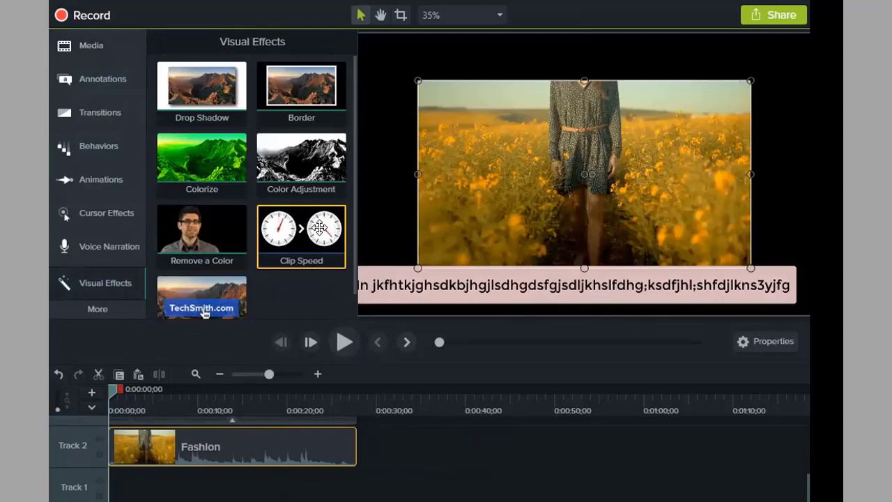
left_click_drag(317, 230, 168, 445)
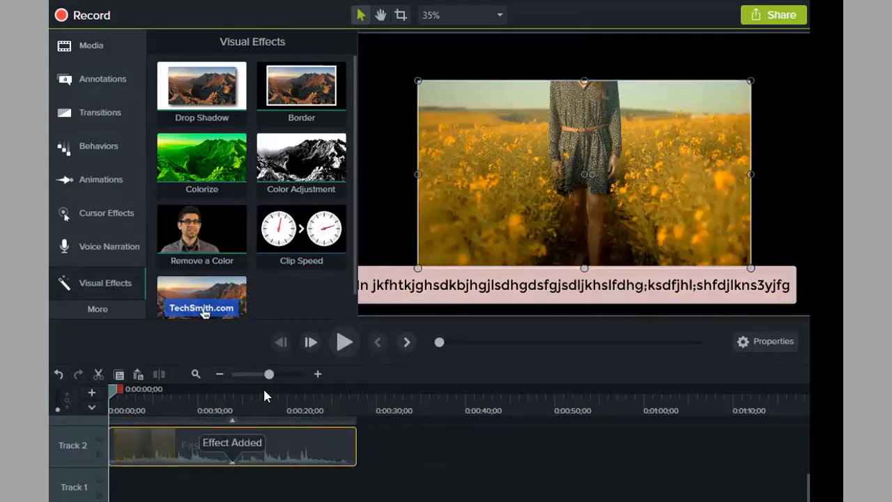
left_click(344, 342)
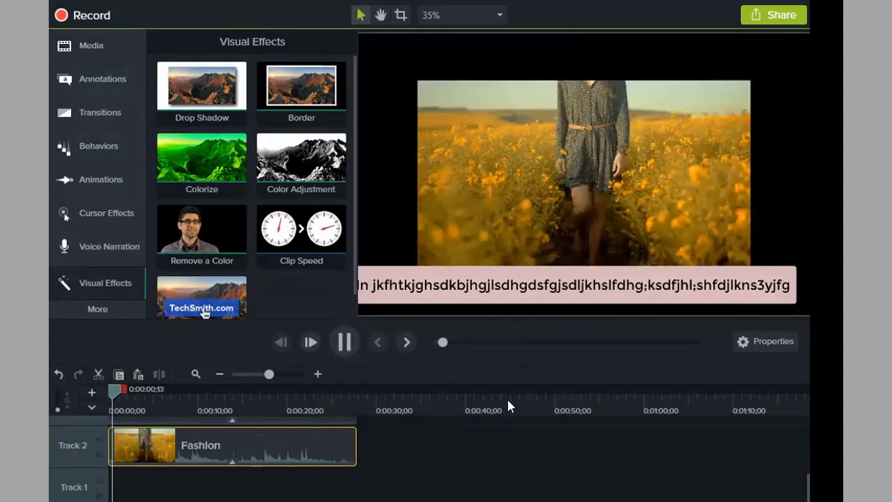
left_click(344, 341)
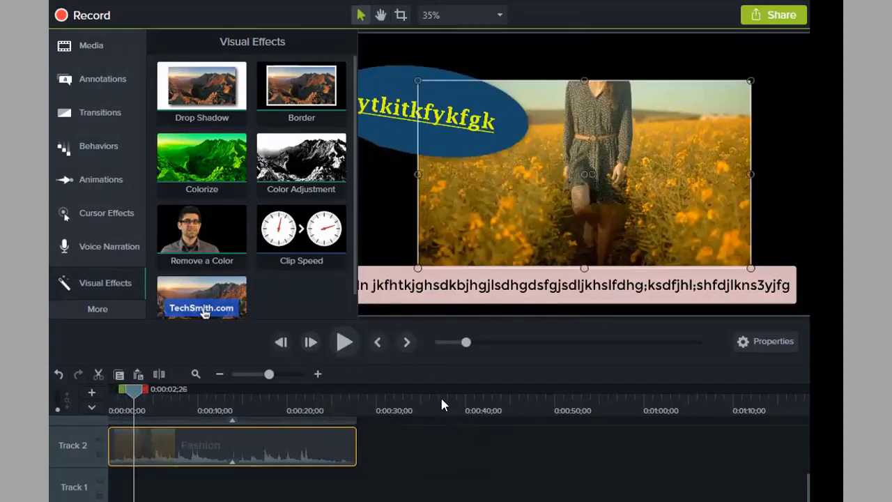
left_click(348, 341)
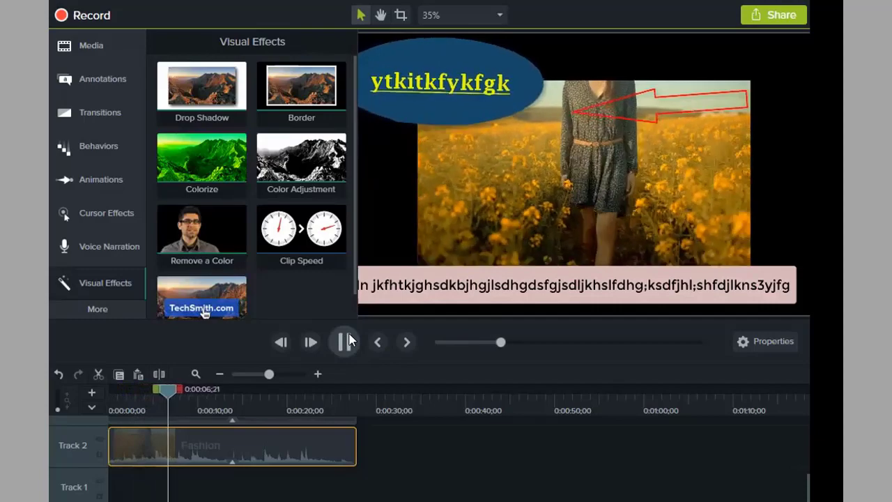
- Set the canvas zoom to 25% and enlarge the Fashion video to fill the whole canvas
left_click(530, 158)
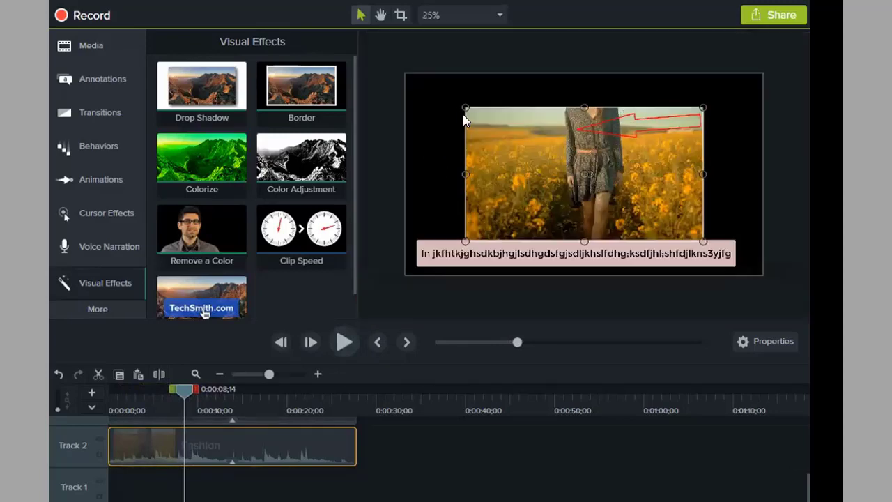
left_click_drag(464, 108, 406, 74)
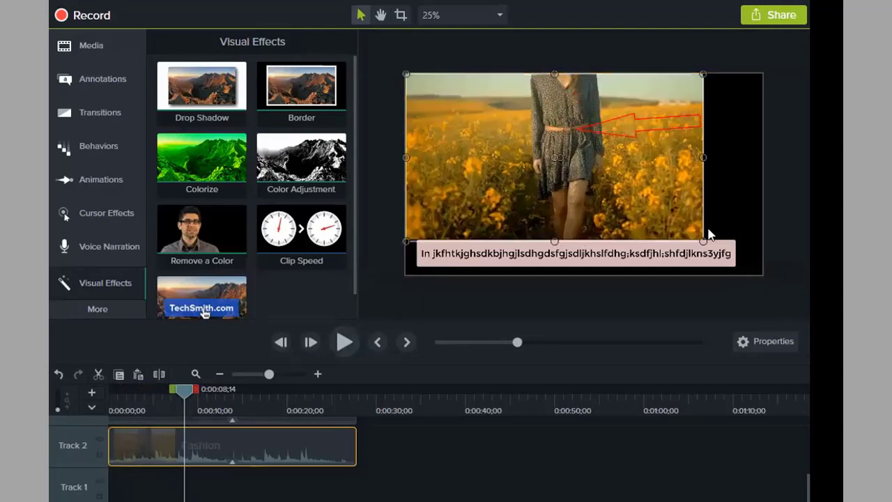
left_click_drag(701, 240, 764, 266)
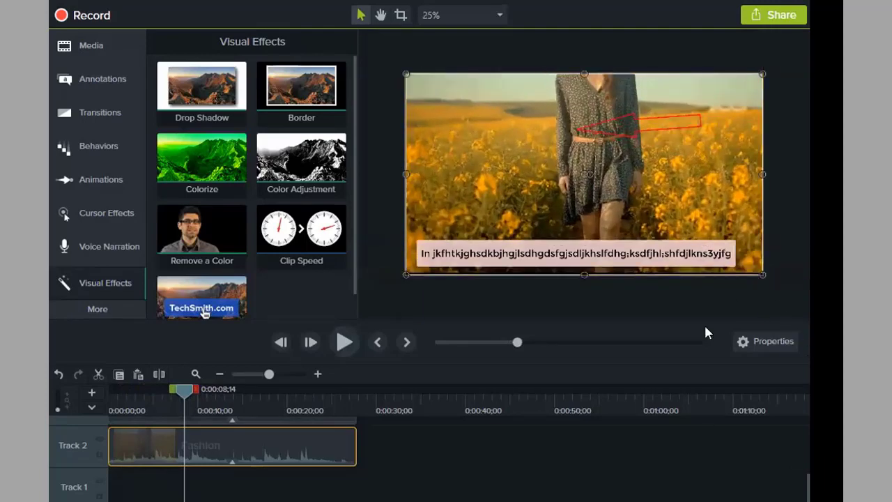
left_click(692, 307)
- Return the playhead to 0:00:00;00 and apply the Clip Speed effect to the Fashion clip again
left_click(288, 458)
left_click_drag(184, 388, 98, 393)
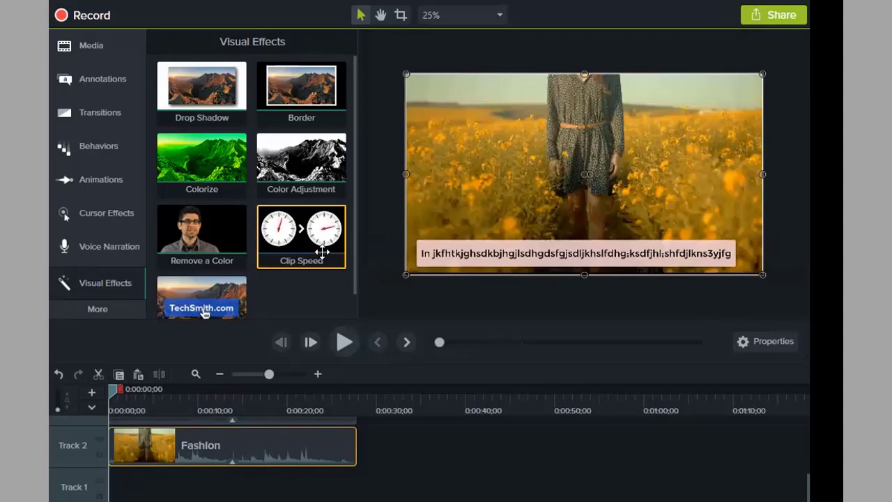
left_click_drag(322, 252, 198, 435)
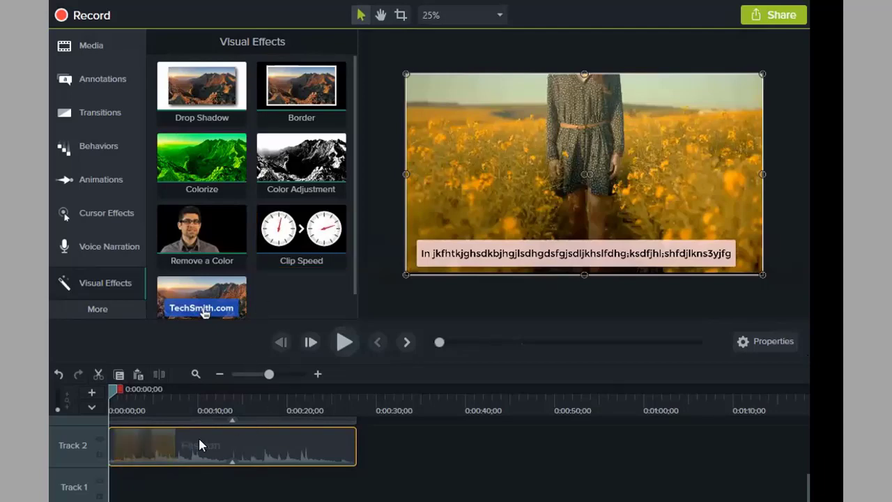
scroll(388, 427, "up", 1)
scroll(388, 428, "down", 1)
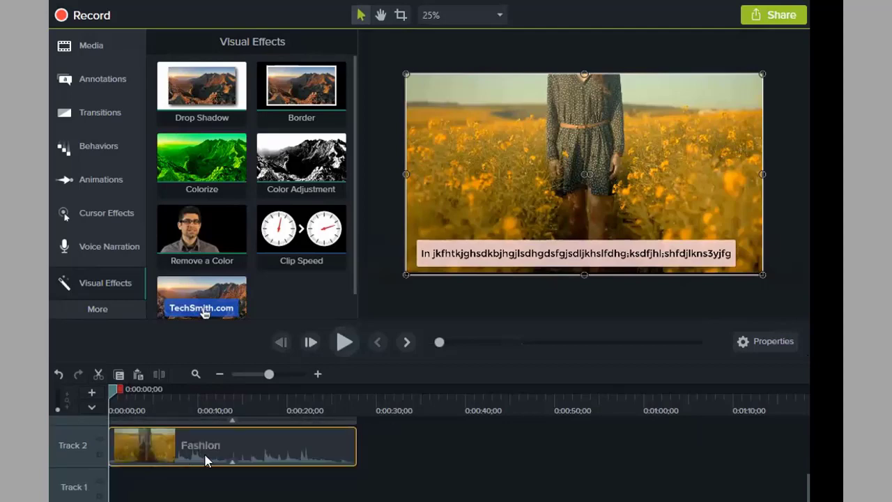
- Expand the Fashion clip's effects on Track 2 so that its Clip Speed bar is editable
right_click(183, 438)
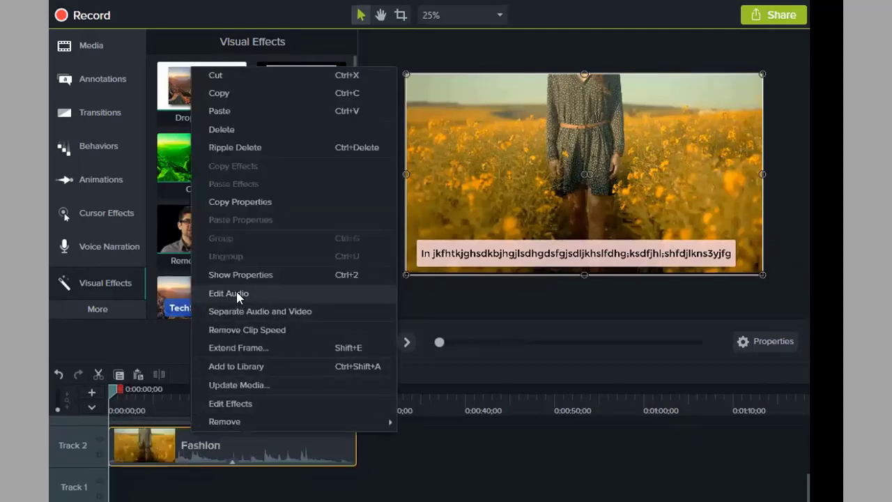
left_click(241, 404)
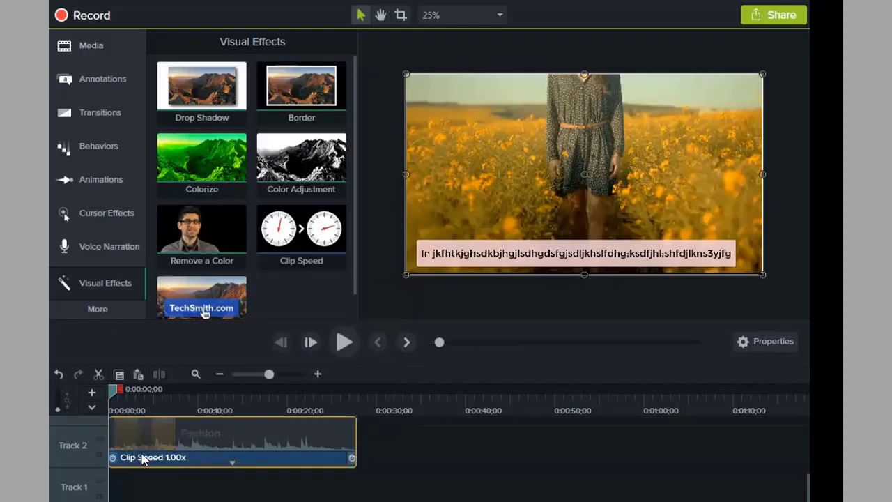
left_click(231, 464)
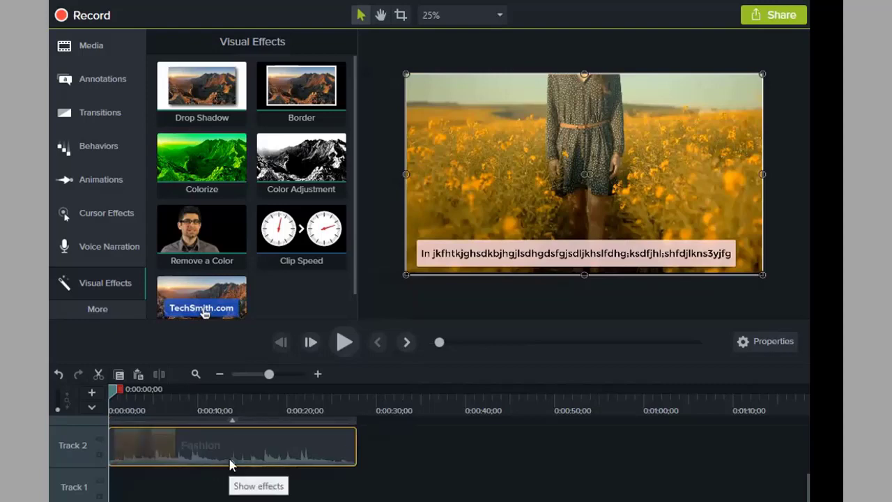
left_click(231, 463)
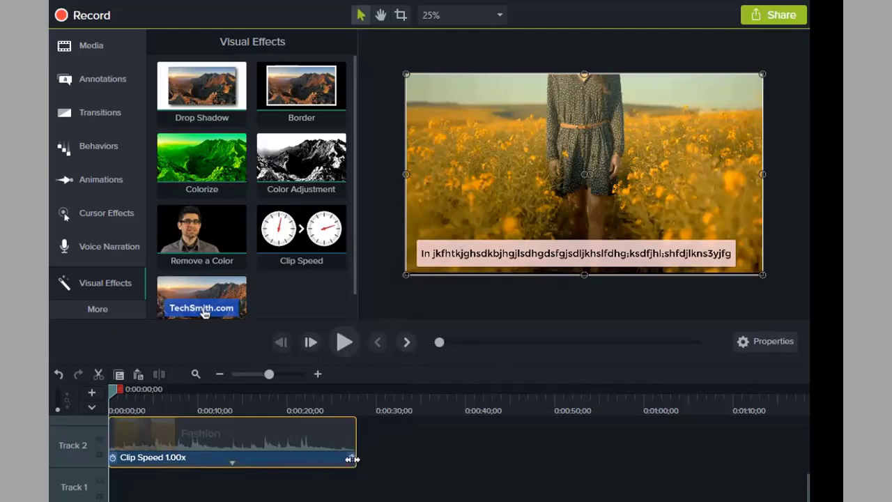
- Speed the Fashion clip up to 2.53x with its Clip Speed effect and preview the faster playback
left_click_drag(352, 459, 363, 462)
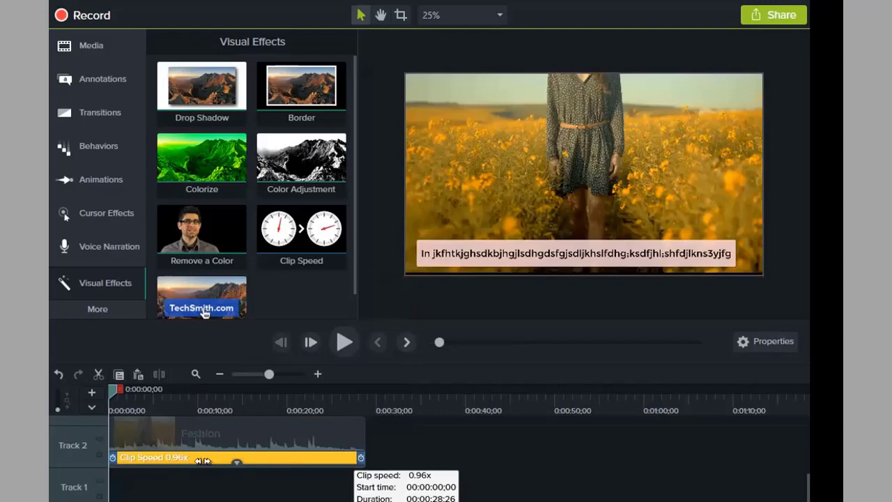
left_click_drag(202, 460, 204, 459)
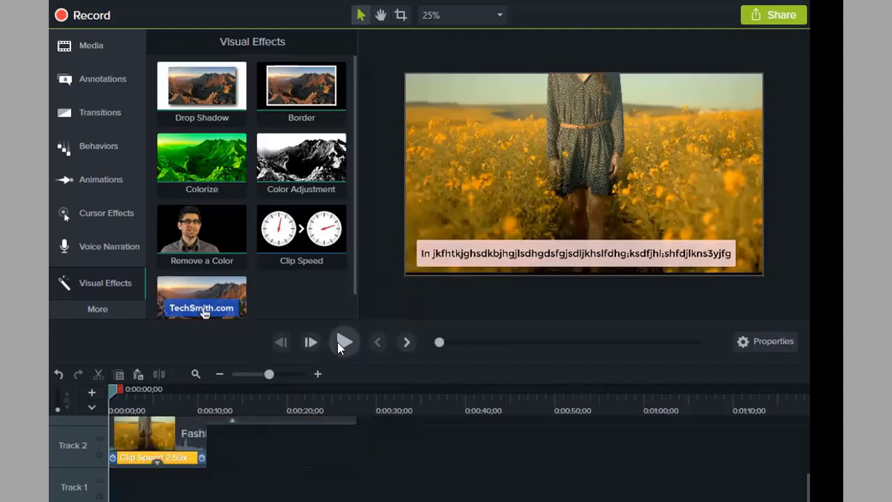
key("space")
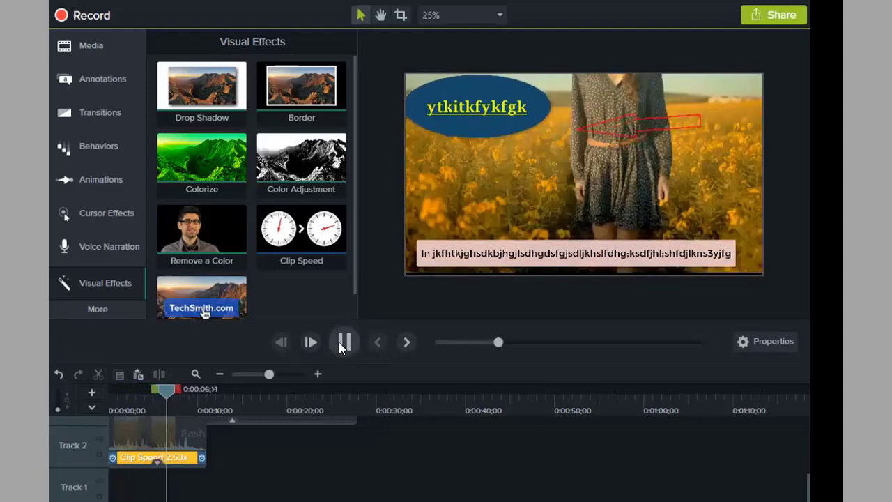
left_click(341, 345)
left_click(338, 342)
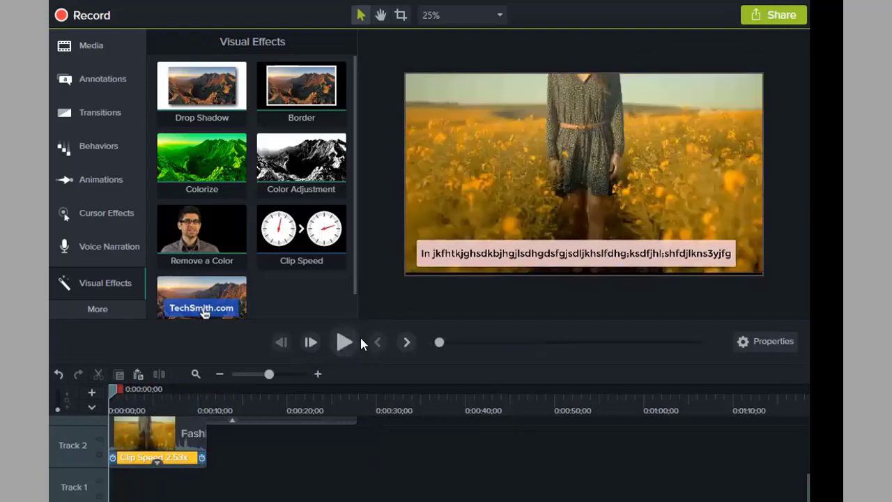
left_click(346, 342)
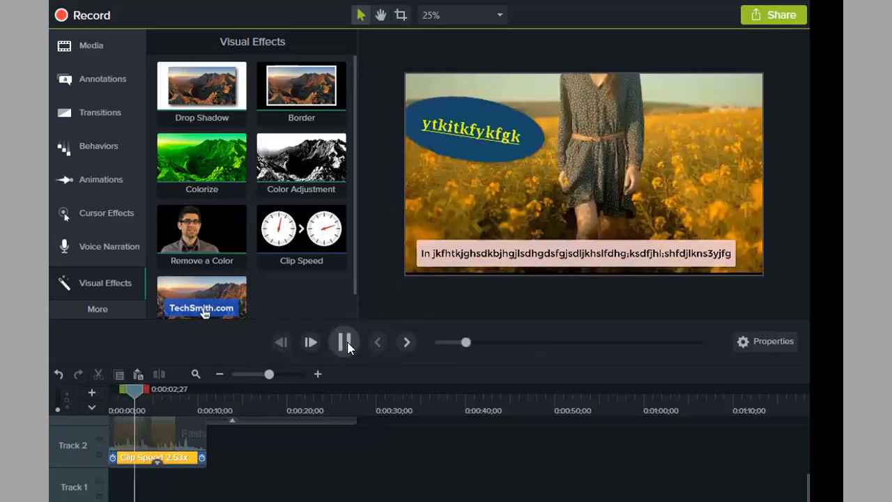
left_click(347, 343)
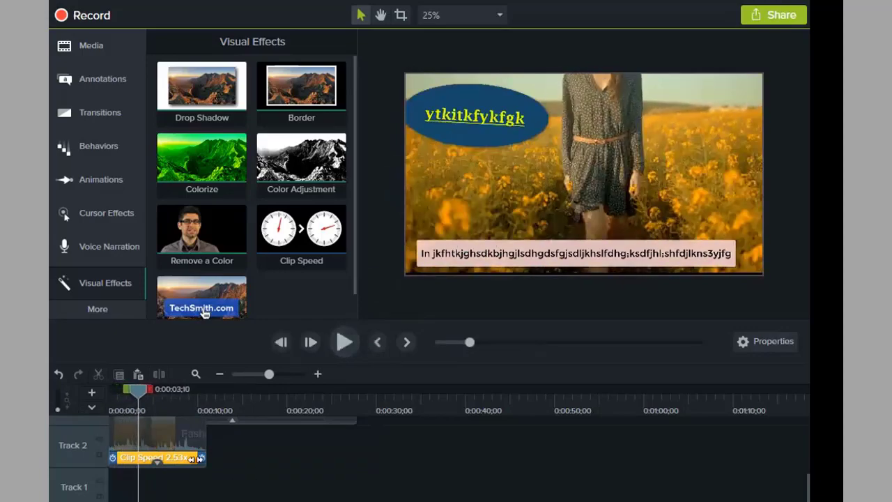
- Raise the Fashion clip's speed to 3.16x, preview the playback, and return the playhead to 0:00:00;00
mouse_move(176, 463)
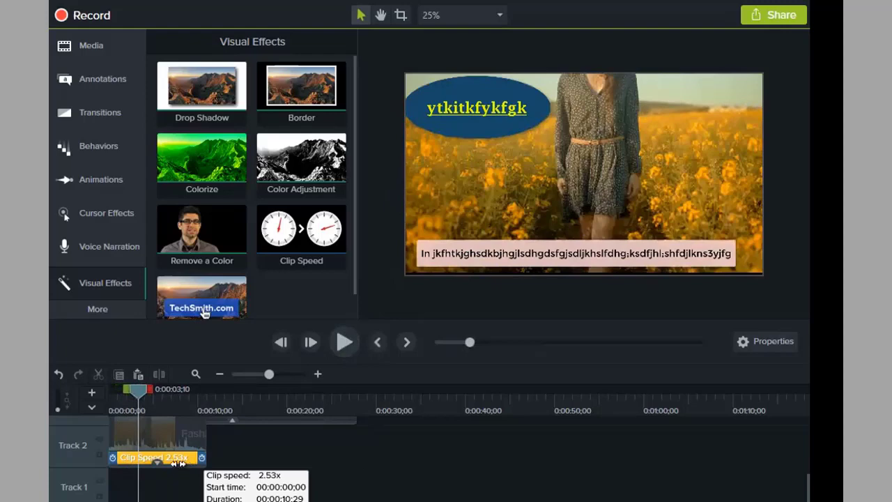
left_click_drag(176, 463, 158, 463)
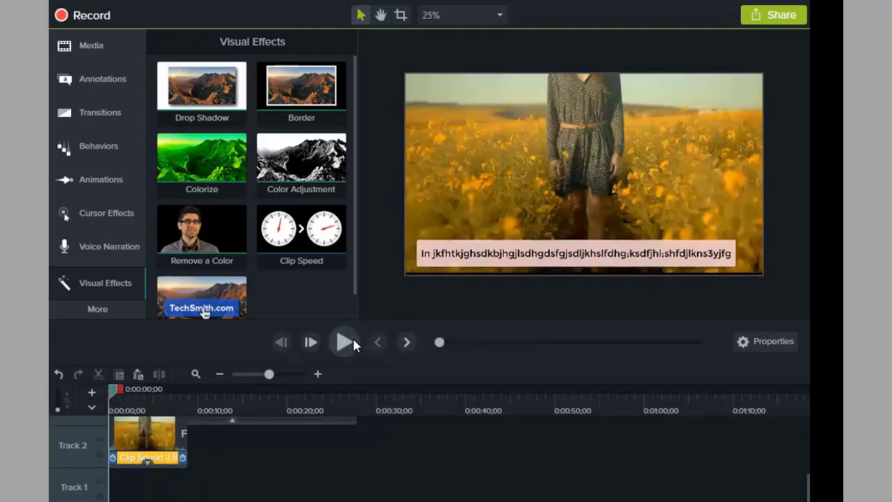
left_click(353, 345)
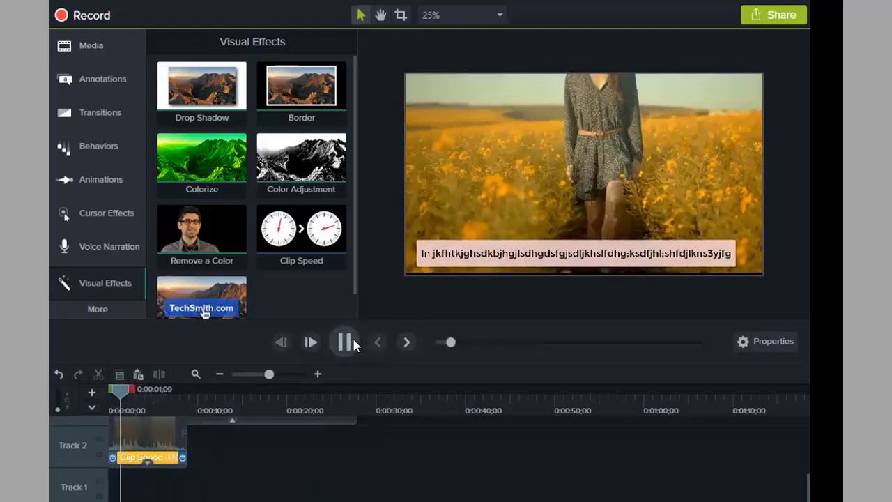
left_click(353, 340)
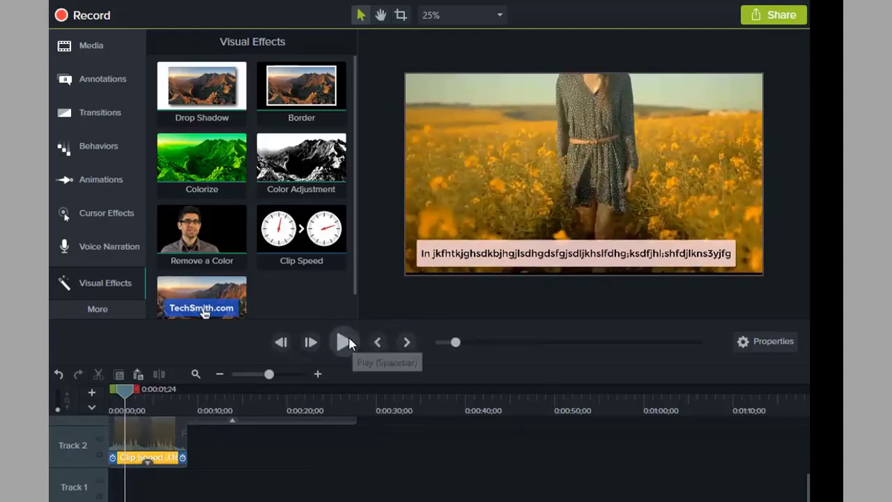
left_click(350, 343)
left_click(349, 343)
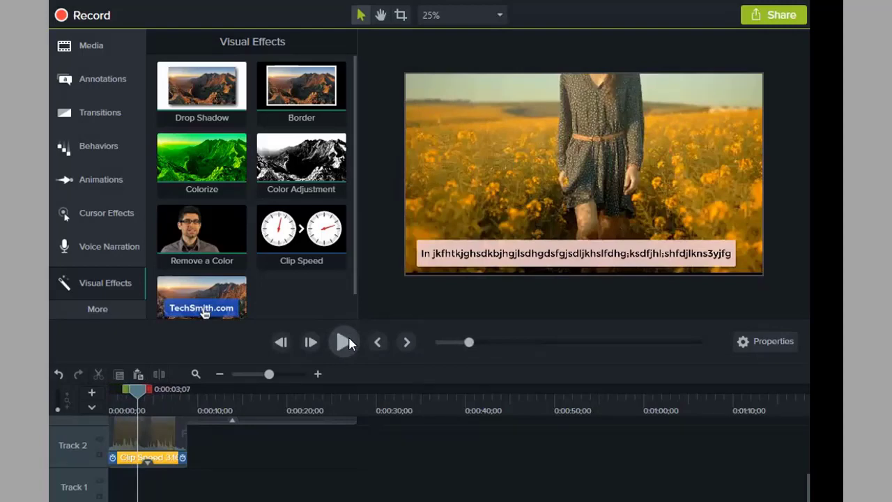
left_click(349, 342)
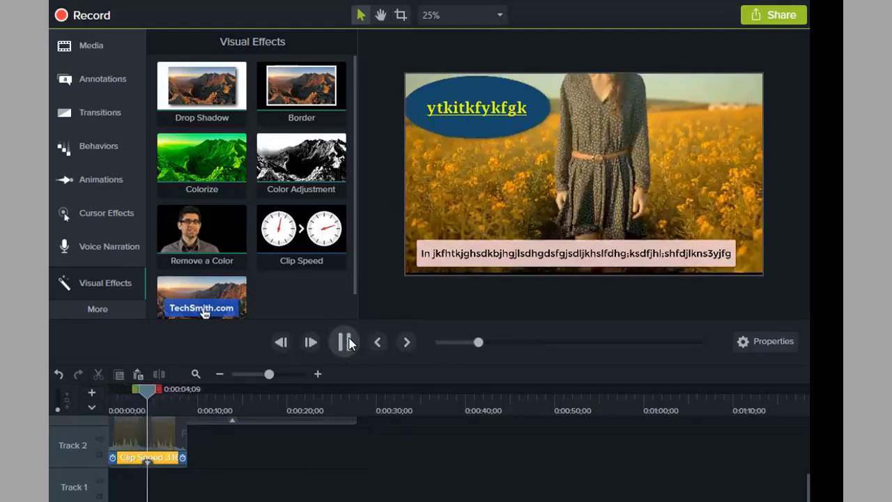
left_click(349, 343)
left_click(349, 342)
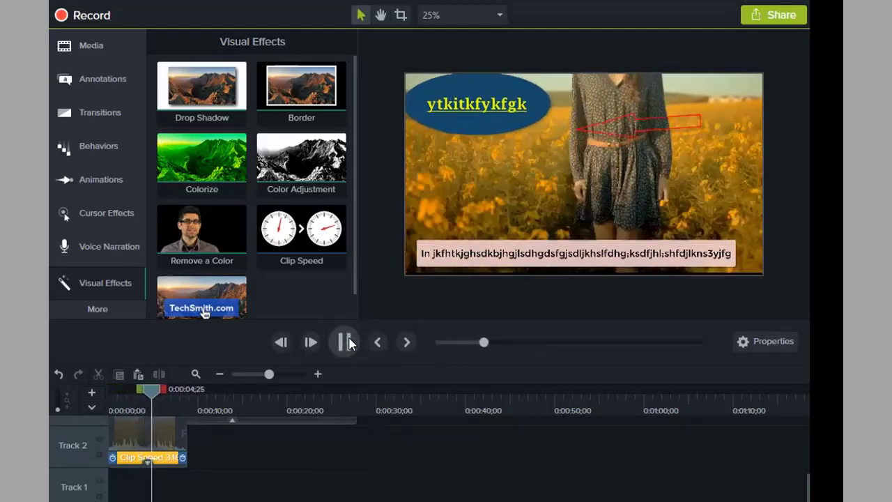
left_click_drag(150, 395, 156, 393)
left_click(110, 400)
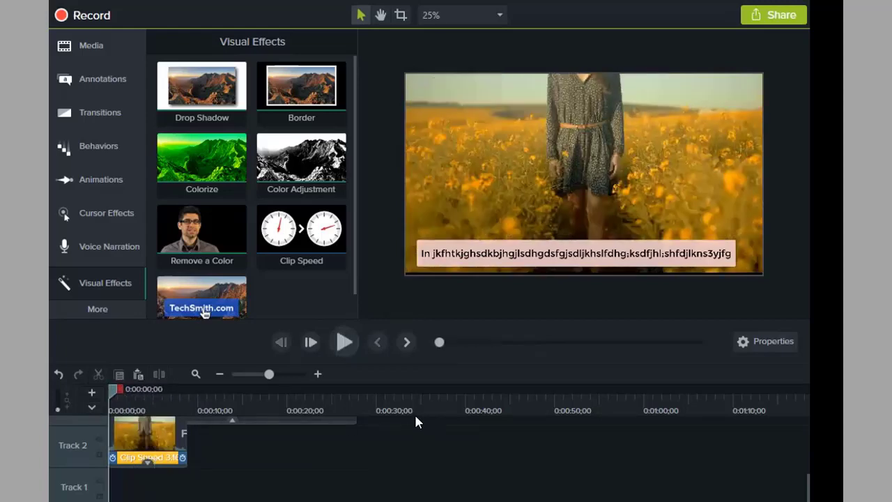
- Slow the Fashion clip down to 0.50x with its Clip Speed effect and preview the slow motion
left_click_drag(183, 450, 178, 459)
left_click_drag(176, 457, 232, 461)
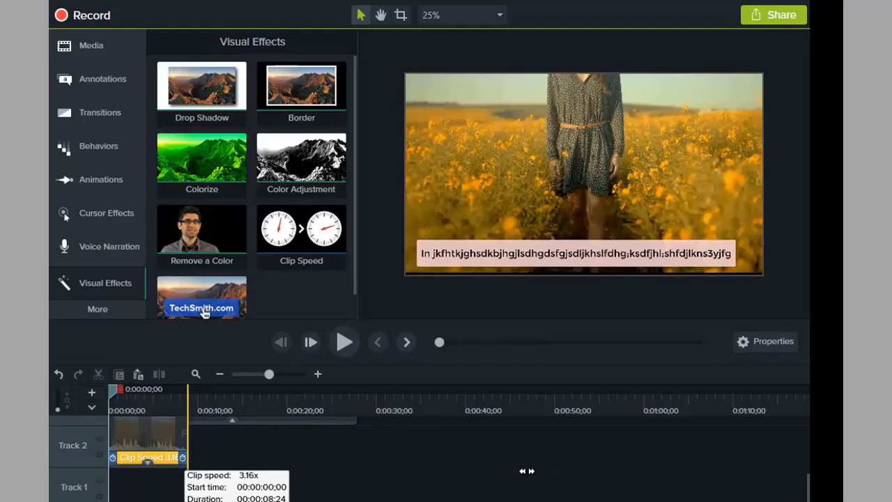
left_click_drag(273, 462, 216, 458)
left_click_drag(615, 451, 603, 451)
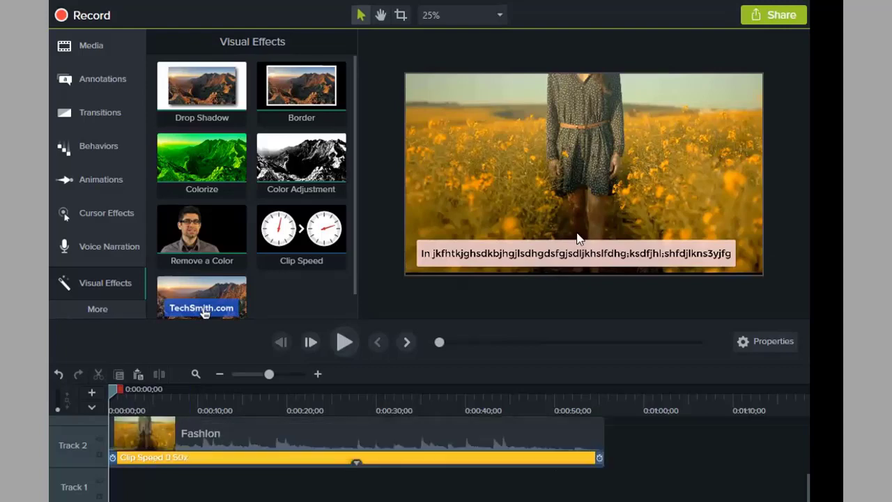
left_click(344, 342)
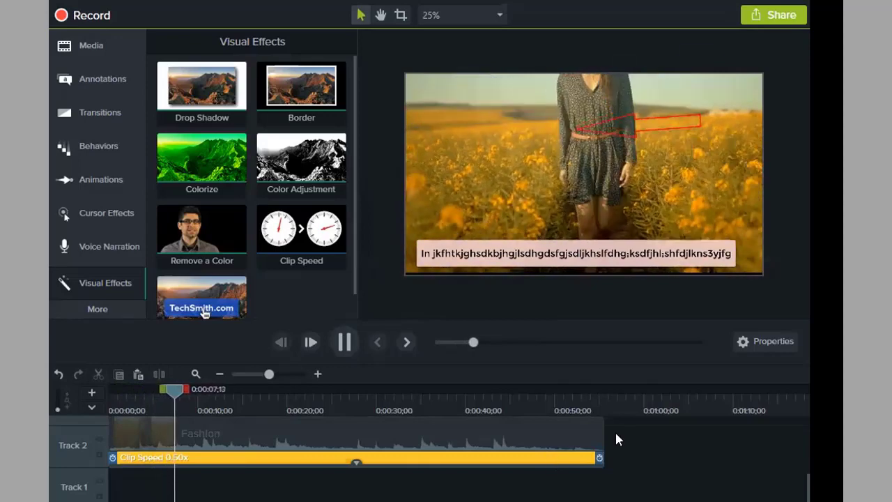
left_click(344, 341)
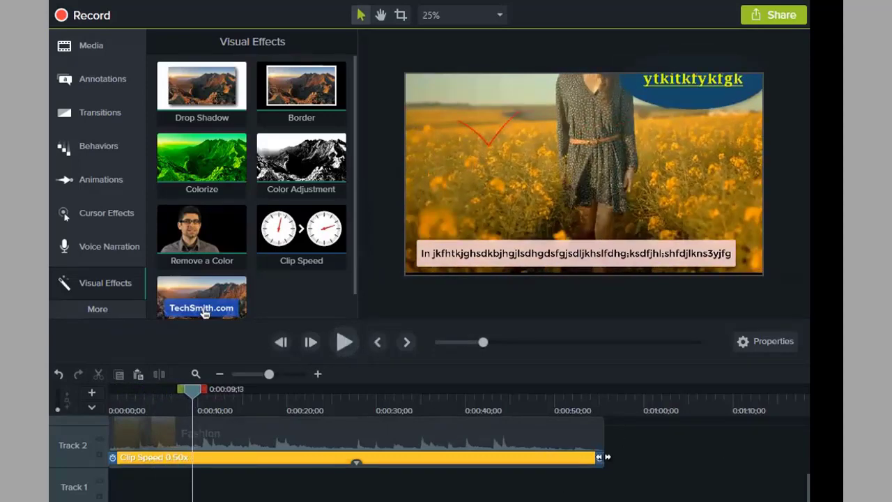
- Slow the Fashion clip further by stretching it to about 0:01:08, collapse its effects, and play it
key("ctrl+z")
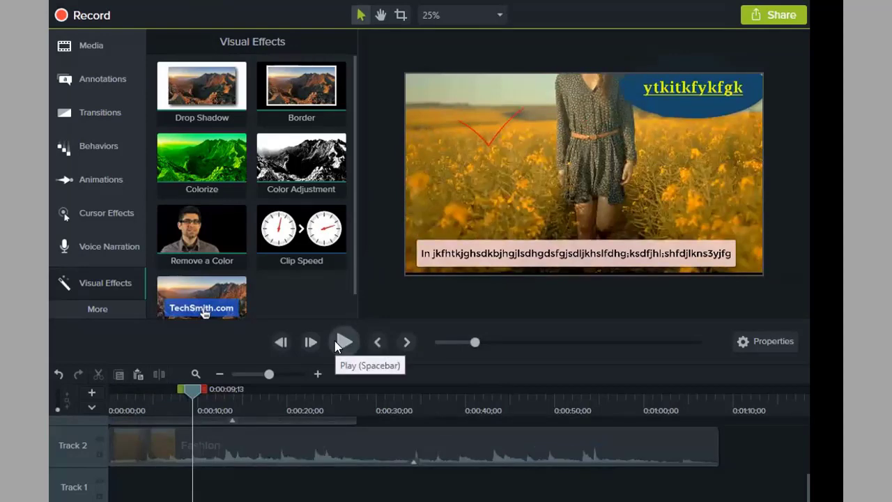
left_click(340, 352)
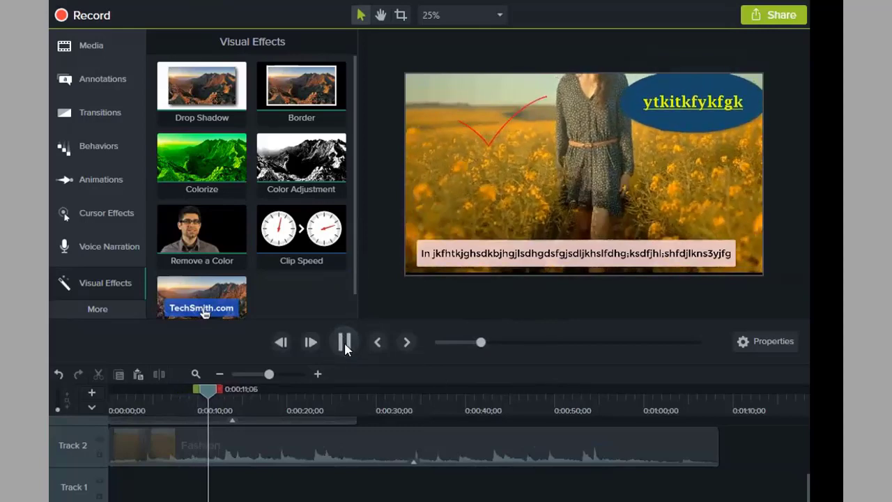
- Slow the Fashion clip down to 0.35x with its Clip Speed effect and preview the slow motion from 0:00:00;00
key("space")
left_click(708, 466)
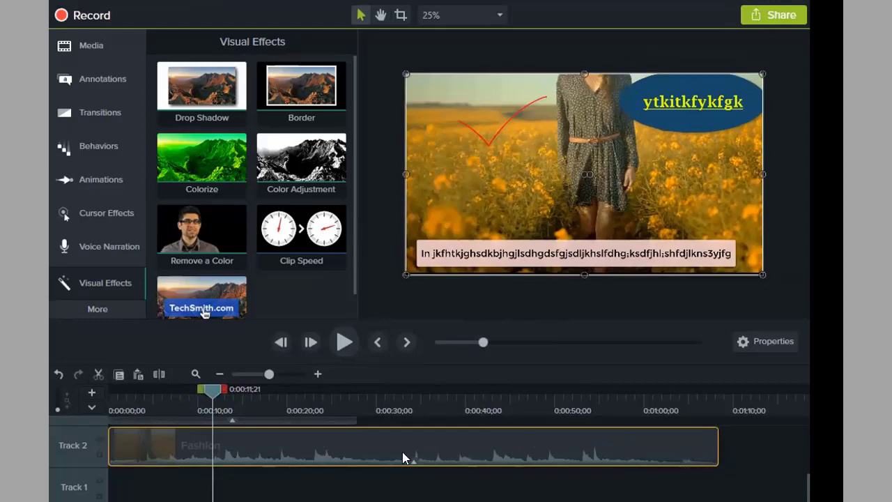
left_click(413, 464)
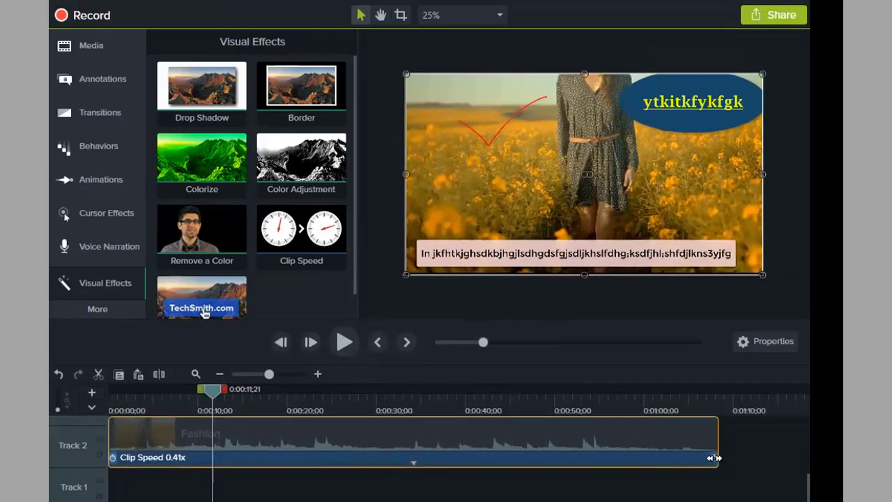
left_click_drag(714, 458, 802, 456)
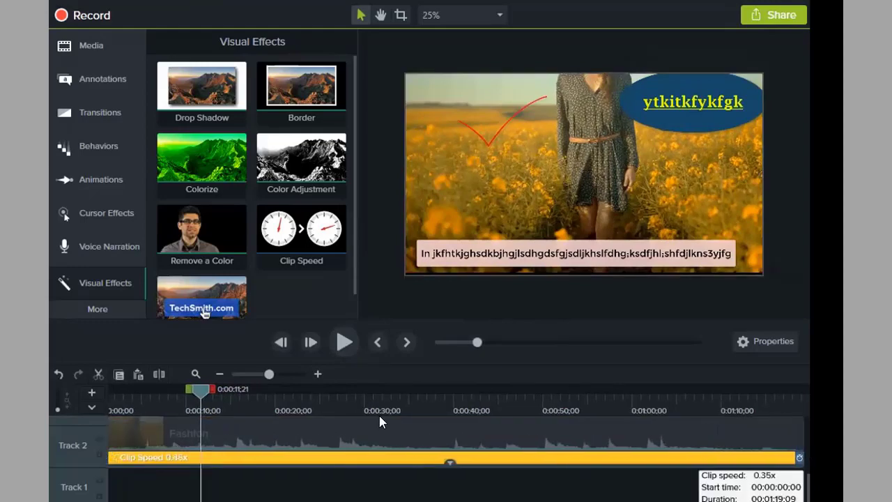
left_click(113, 396)
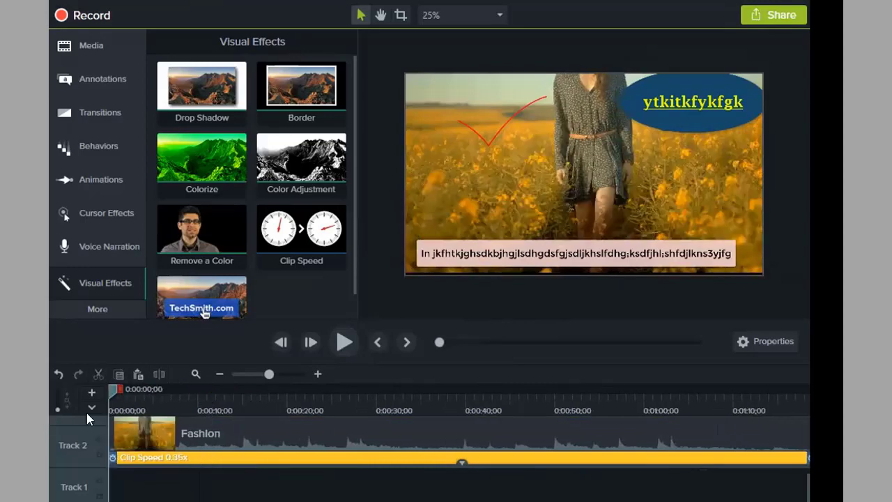
left_click(344, 341)
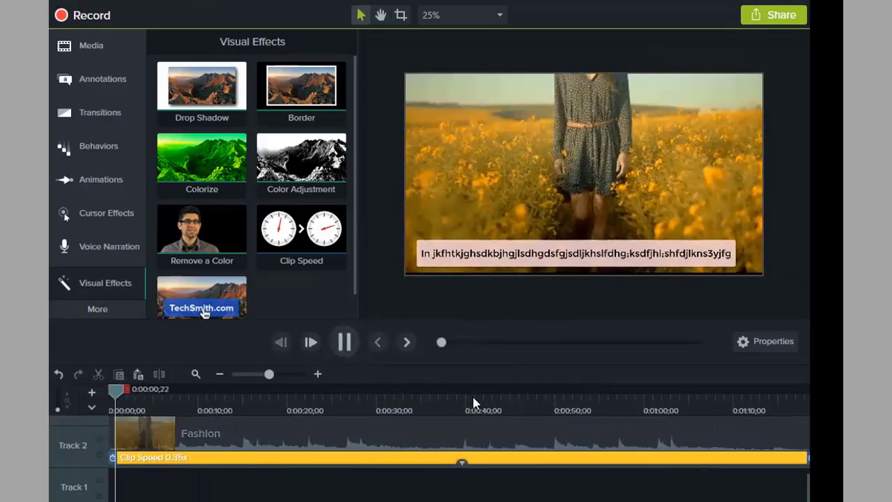
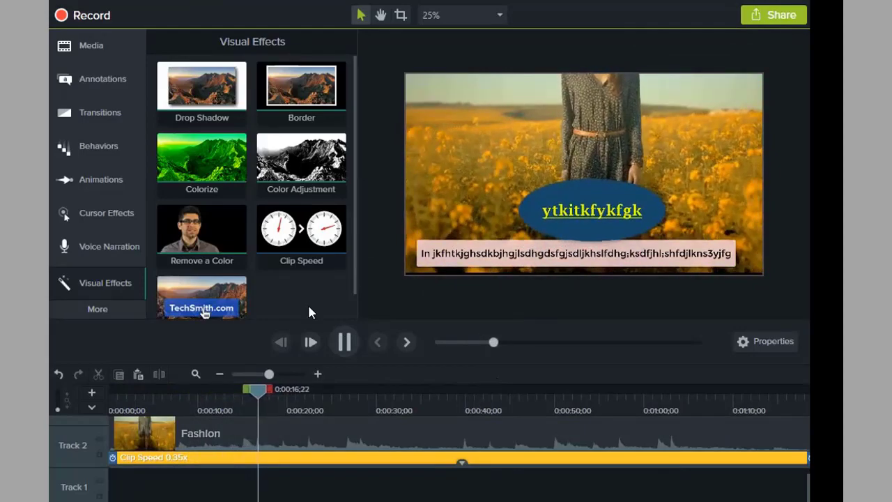
left_click(338, 343)
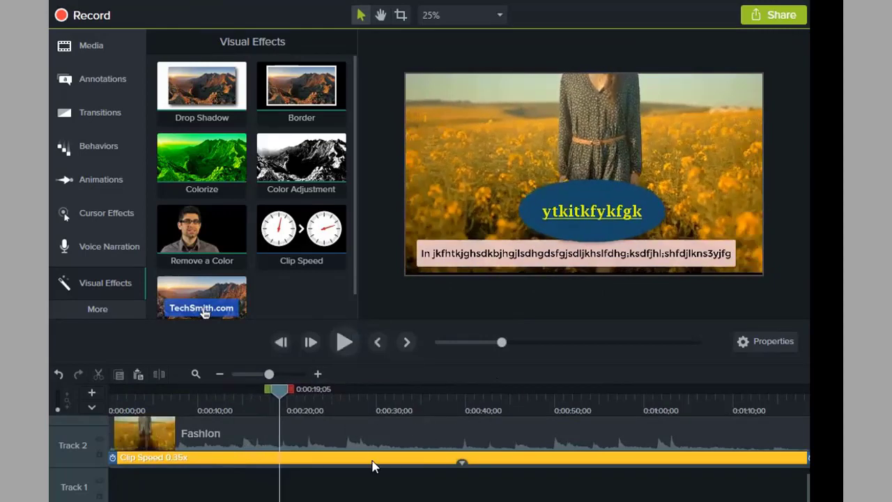
- Review the available annotations, transitions, behaviors, animations, cursor effects, voice narration and visual effects
scroll(372, 466, "up", 3)
left_click(108, 86)
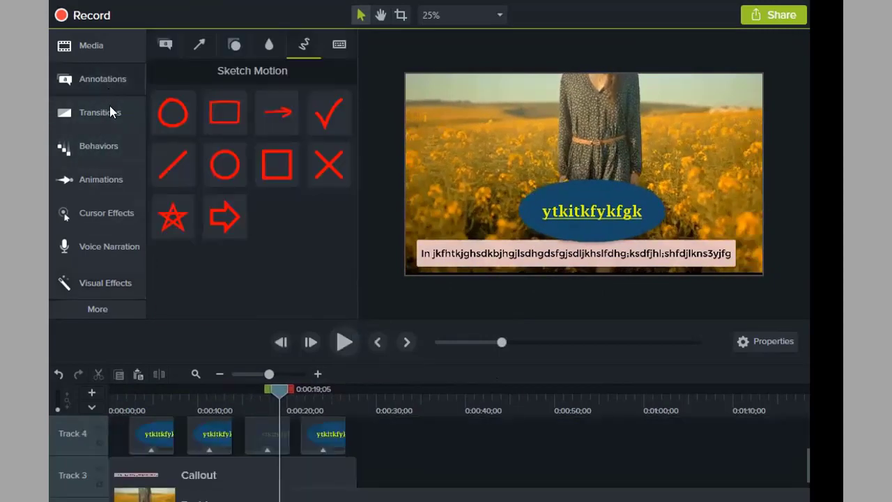
left_click(111, 113)
left_click(113, 158)
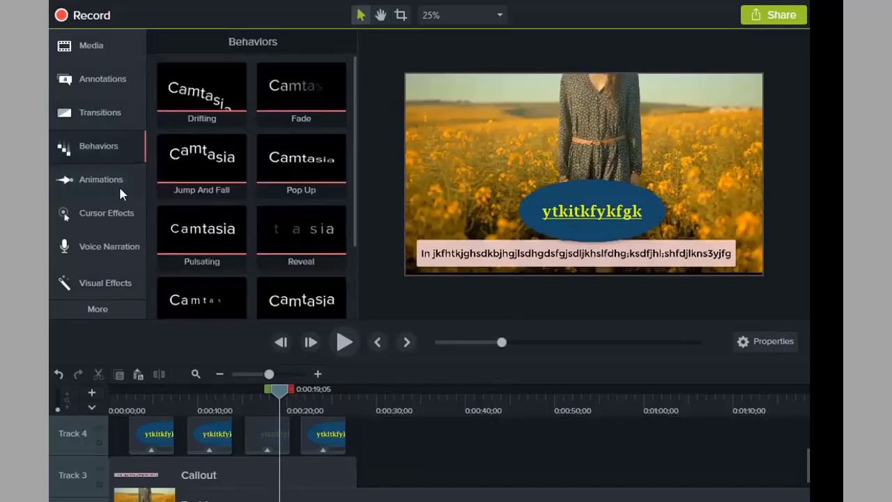
left_click(118, 183)
left_click(98, 217)
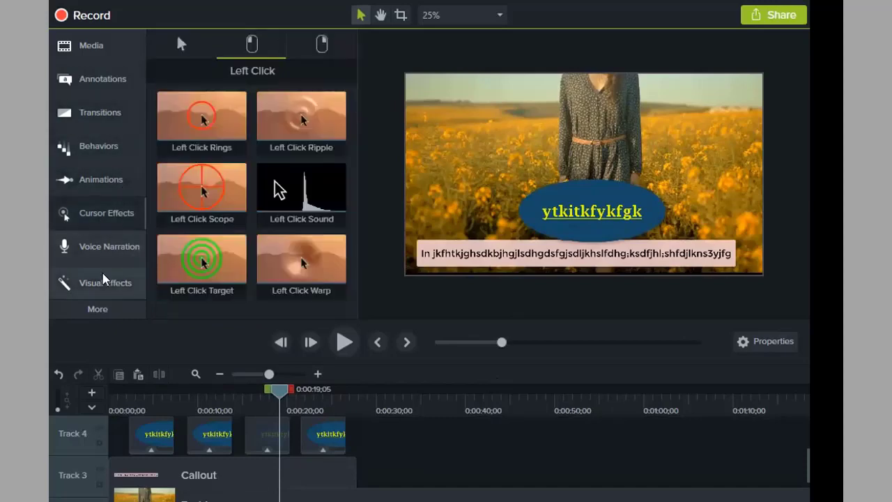
left_click(111, 248)
left_click(102, 285)
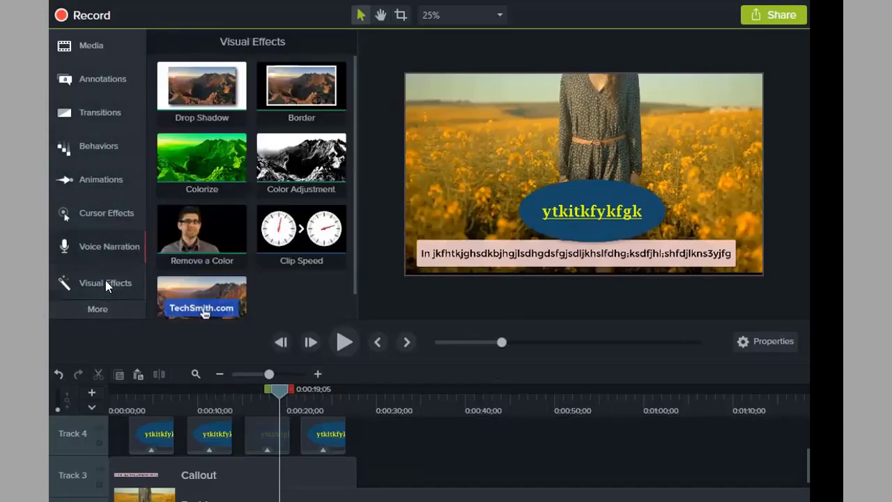
scroll(279, 202, "down", 1)
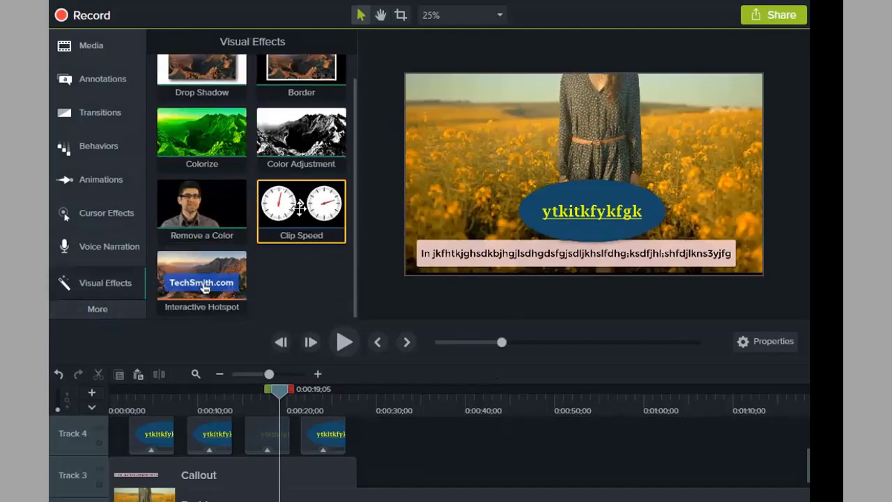
scroll(205, 279, "up", 1)
scroll(220, 159, "down", 1)
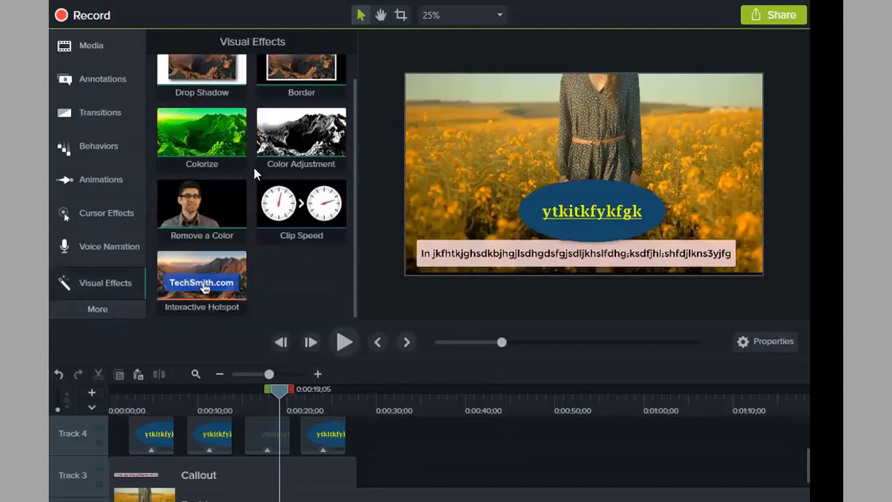
scroll(321, 111, "up", 1)
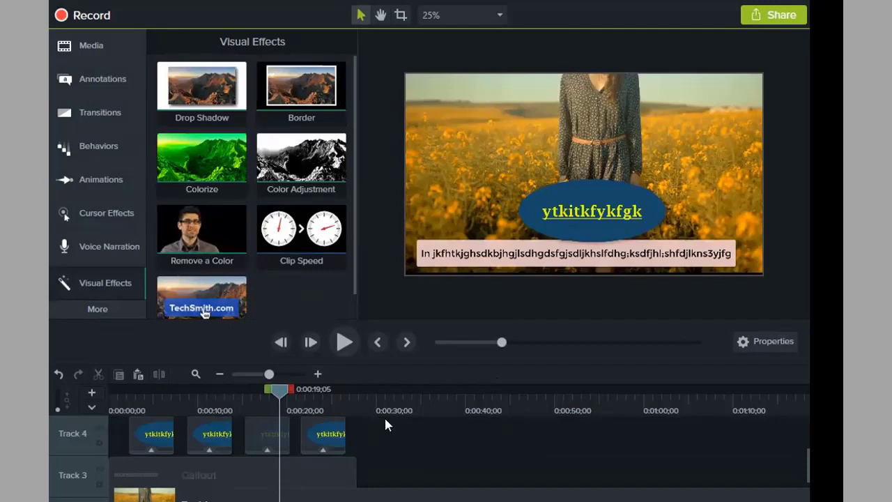
- Delete all the clips and annotations from the timeline and return the playhead to 0:00:00;00
scroll(384, 423, "down", 2)
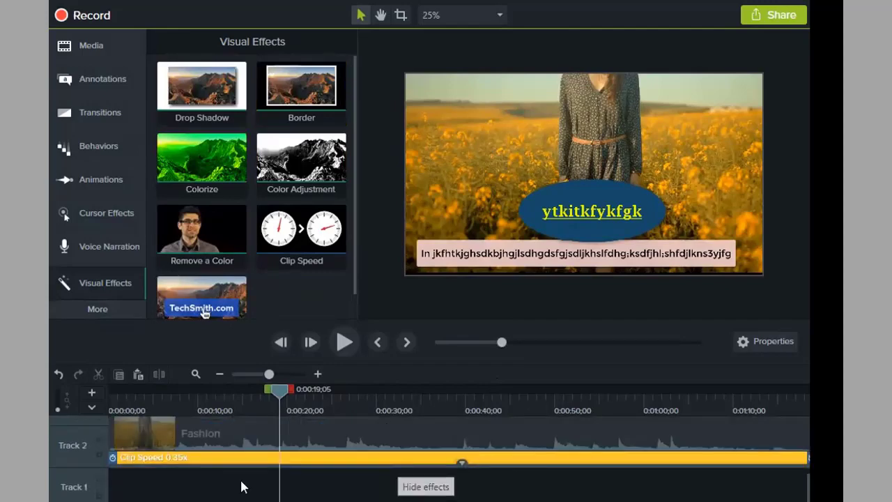
scroll(482, 437, "up", 3)
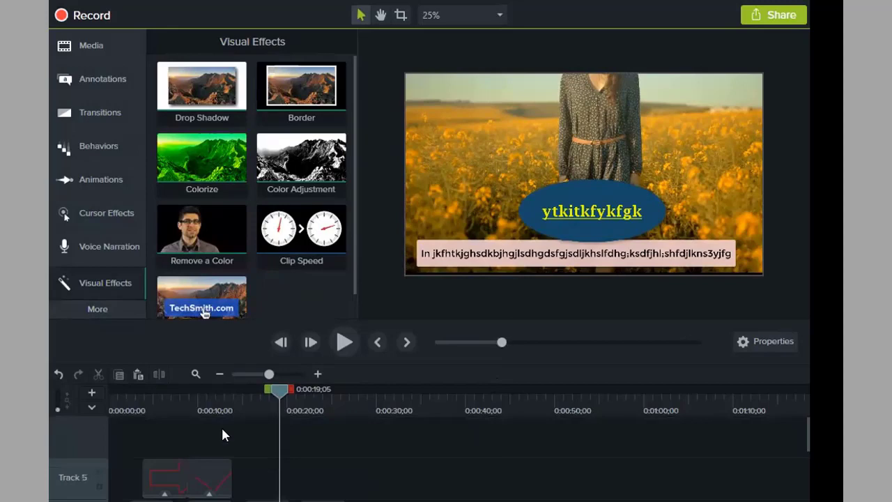
scroll(135, 422, "down", 2)
left_click_drag(137, 419, 383, 488)
right_click(330, 430)
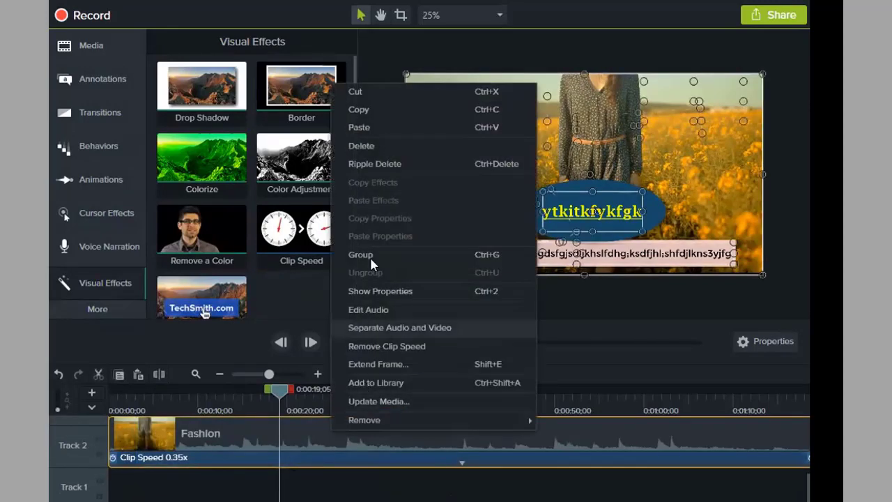
left_click(392, 144)
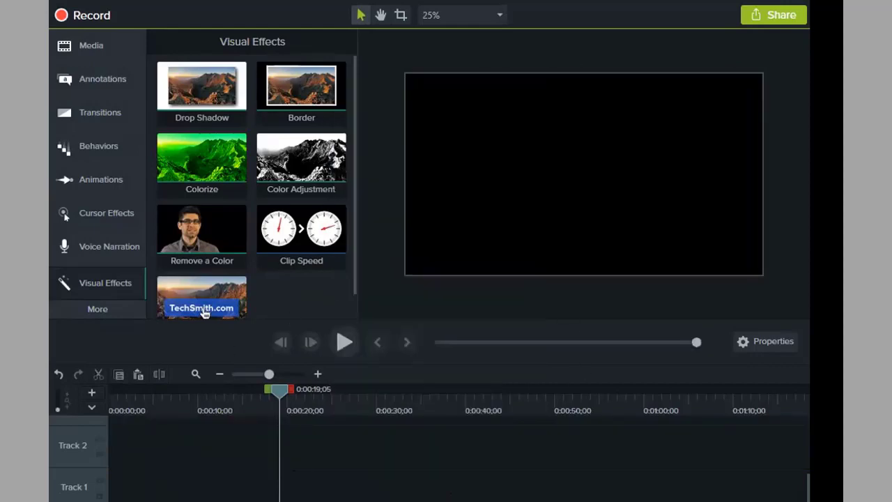
left_click_drag(272, 395, 114, 392)
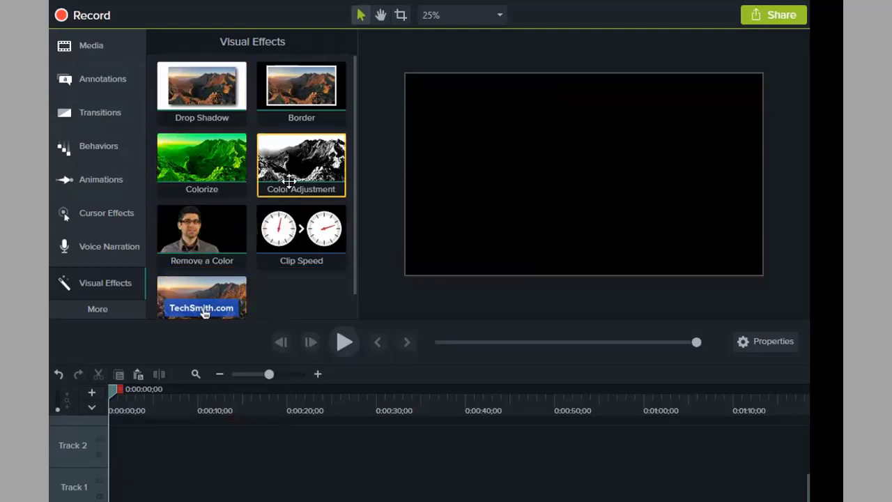
- Add the green-screen mixkit-female-reporter video from the project media to the start of Track 2
scroll(285, 179, "down", 1)
scroll(287, 148, "up", 1)
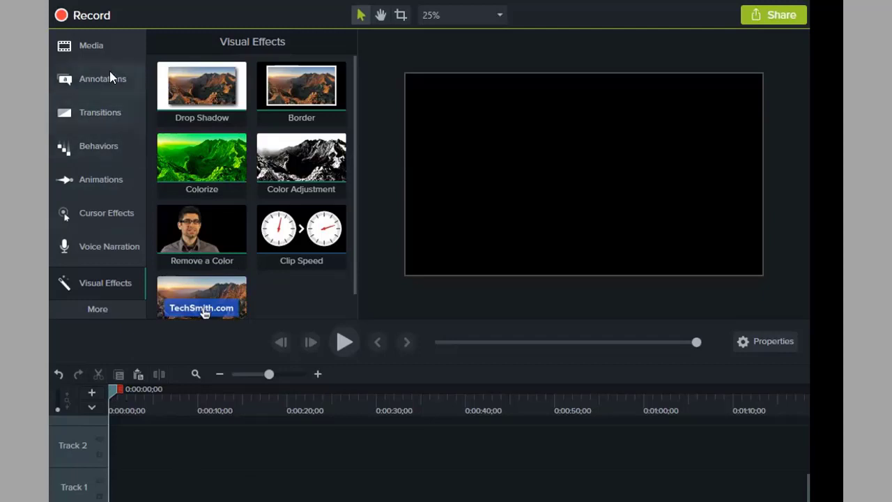
left_click(101, 49)
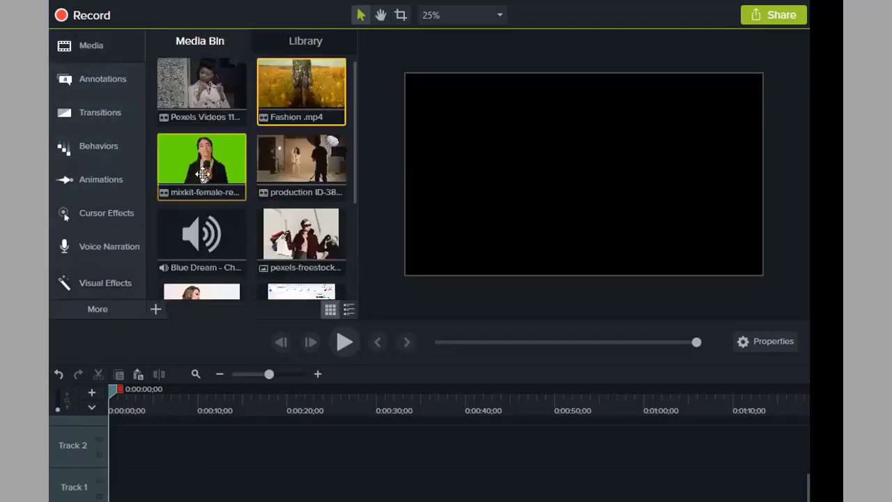
mouse_move(203, 174)
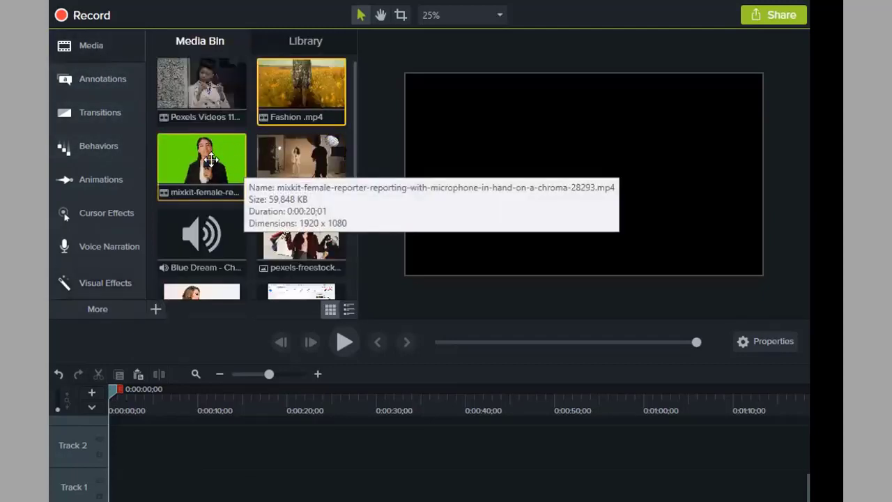
left_click_drag(211, 159, 192, 386)
left_click_drag(150, 446, 150, 446)
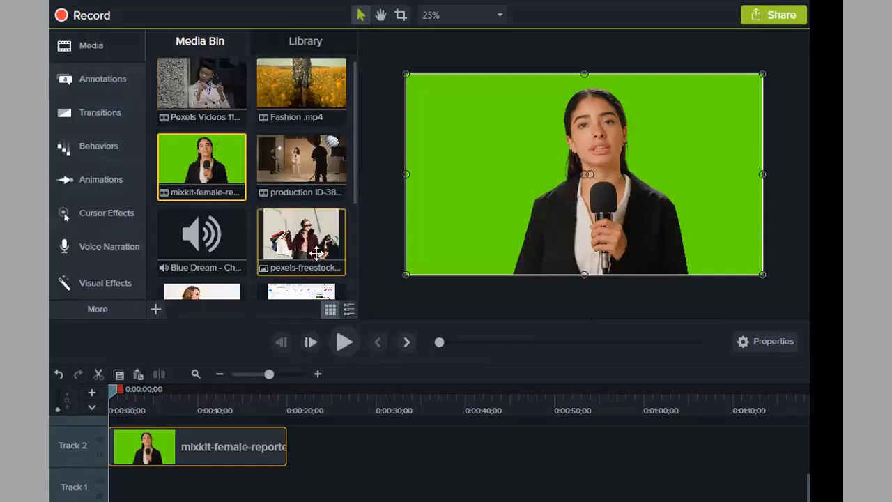
scroll(301, 199, "down", 1)
scroll(301, 199, "down", 2)
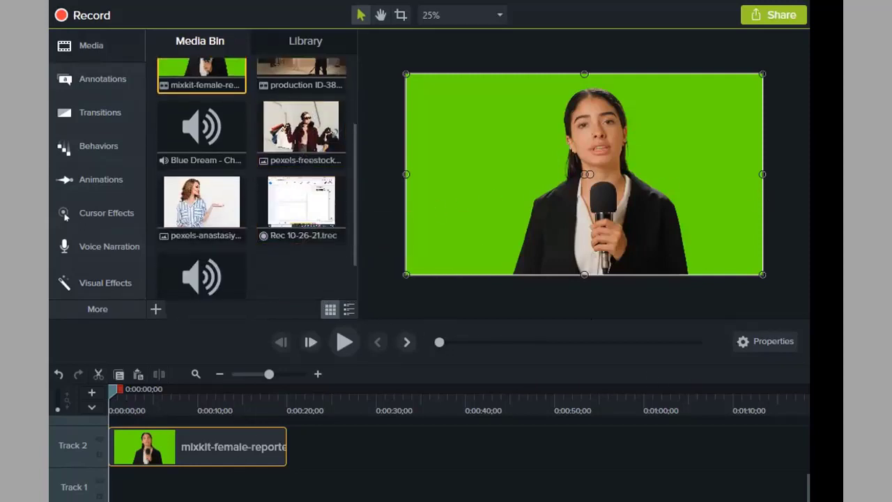
left_click(800, 236)
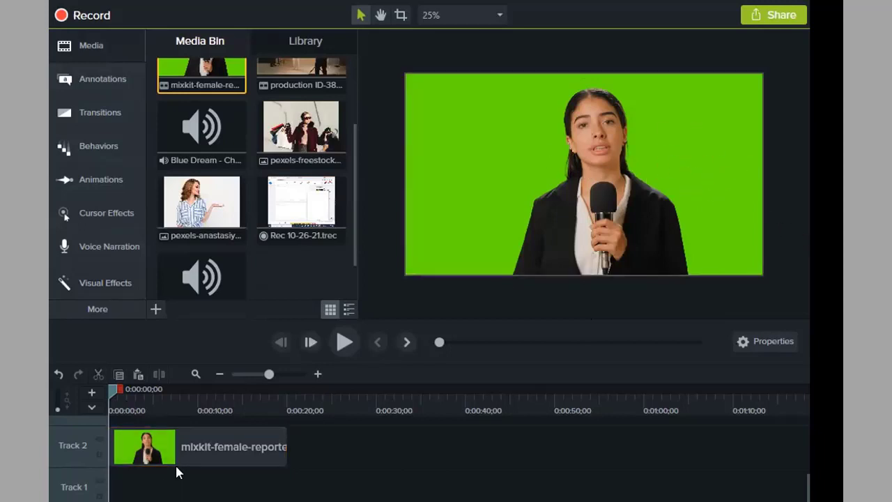
left_click_drag(175, 465, 127, 446)
left_click_drag(230, 445, 230, 446)
- Apply the Remove a Color visual effect to the green-screen reporter clip on Track 2
left_click(159, 446)
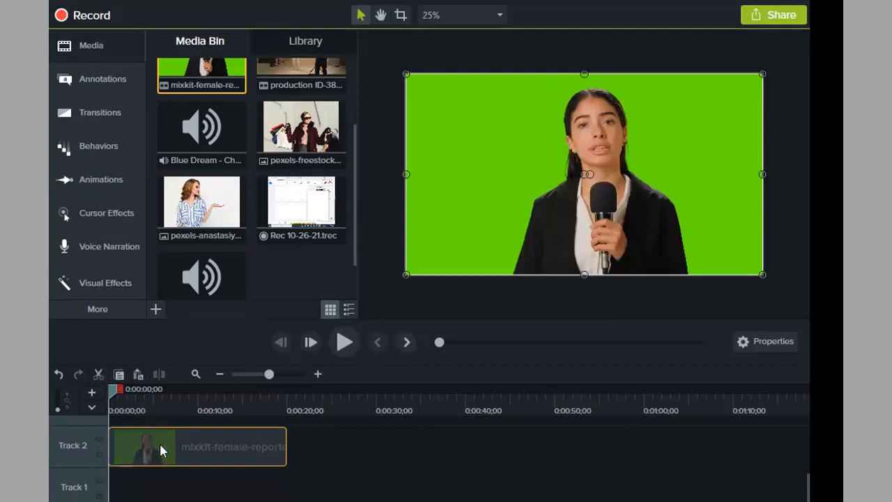
left_click(105, 310)
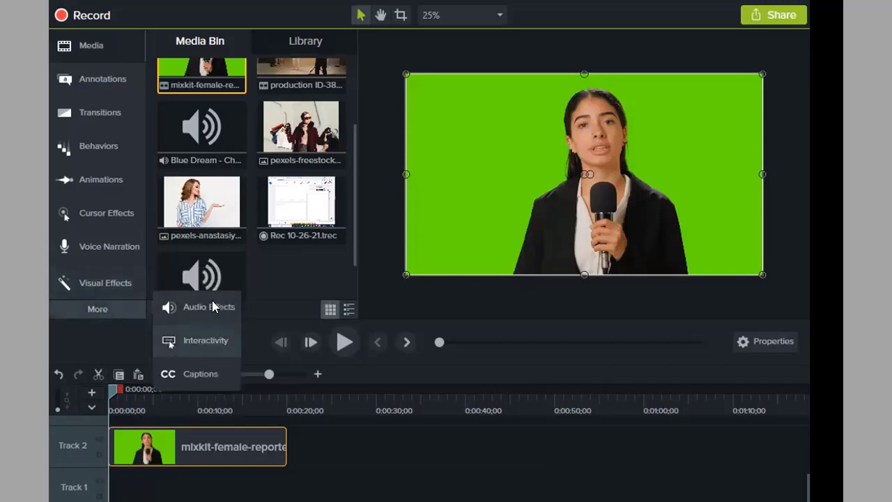
left_click(106, 282)
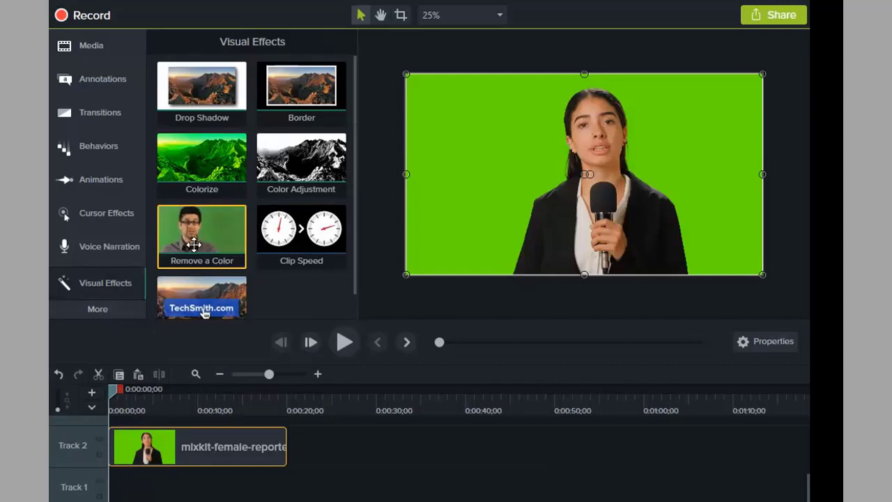
left_click_drag(211, 229, 165, 452)
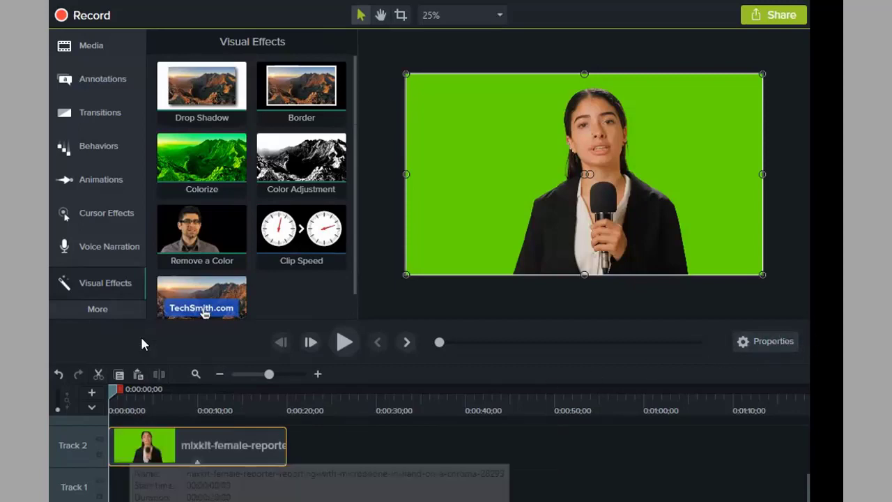
- Inspect the reporter clip's Remove a Color properties with the canvas zoomed out to 10%, and hide the properties again
left_click(757, 339)
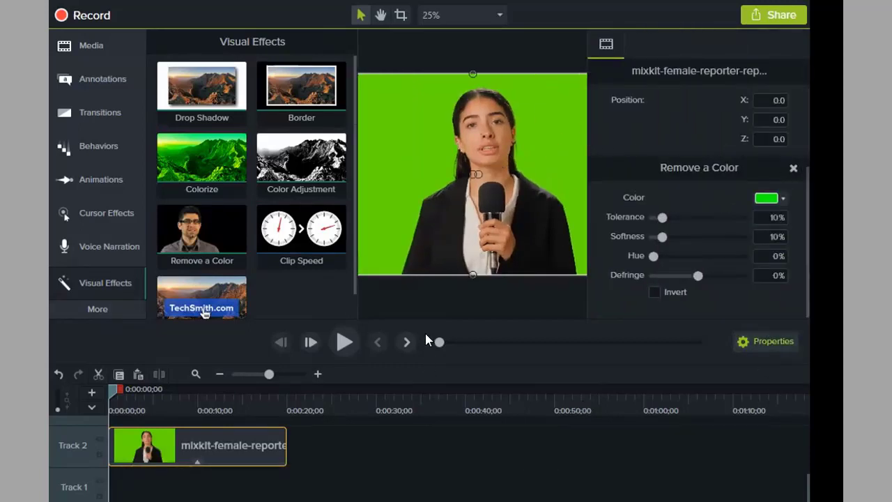
key("ctrl+minus")
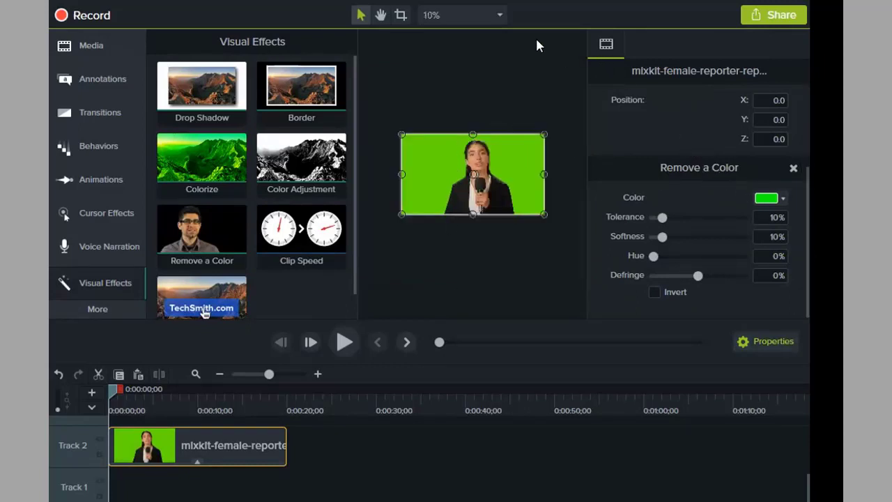
left_click(500, 10)
left_click(470, 57)
left_click(499, 15)
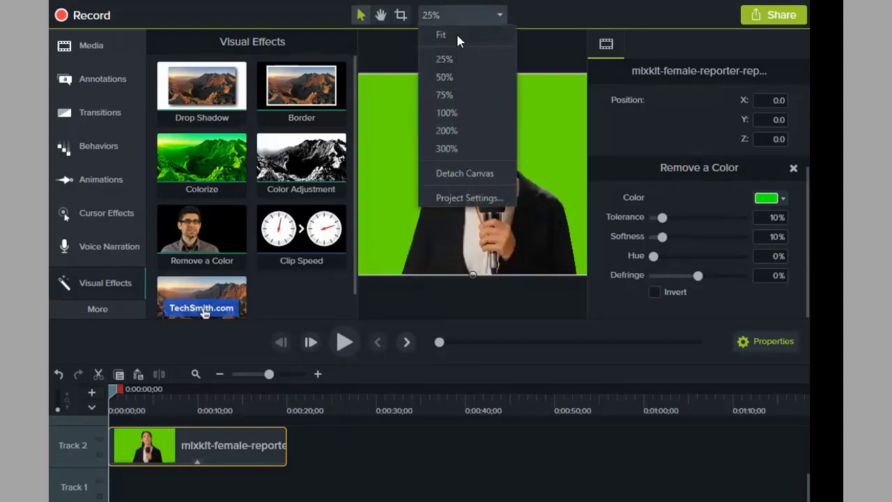
left_click(551, 56)
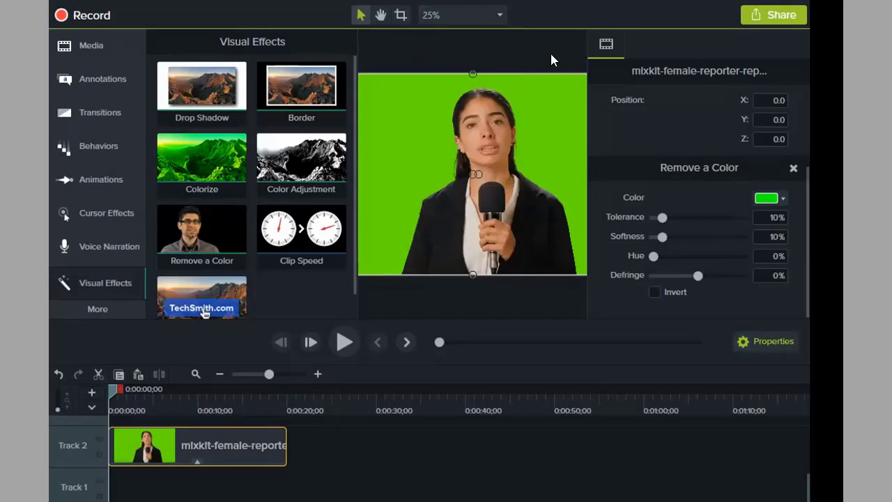
scroll(550, 51, "down", 3)
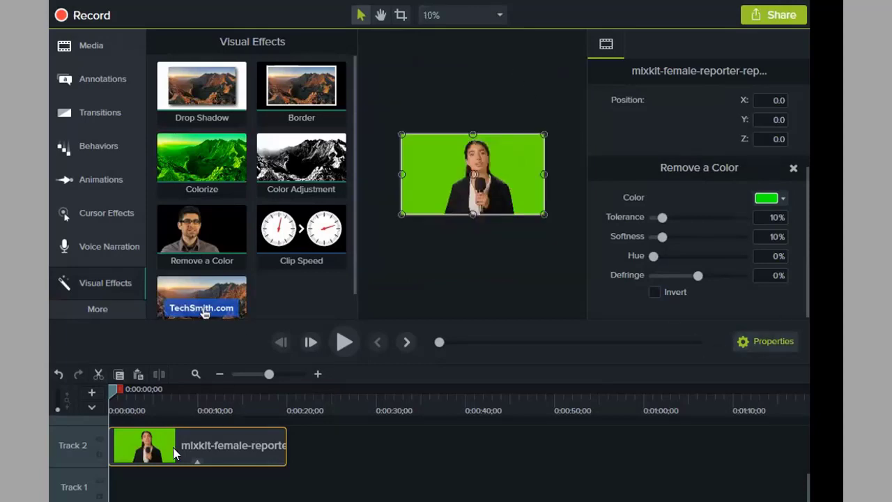
left_click(750, 341)
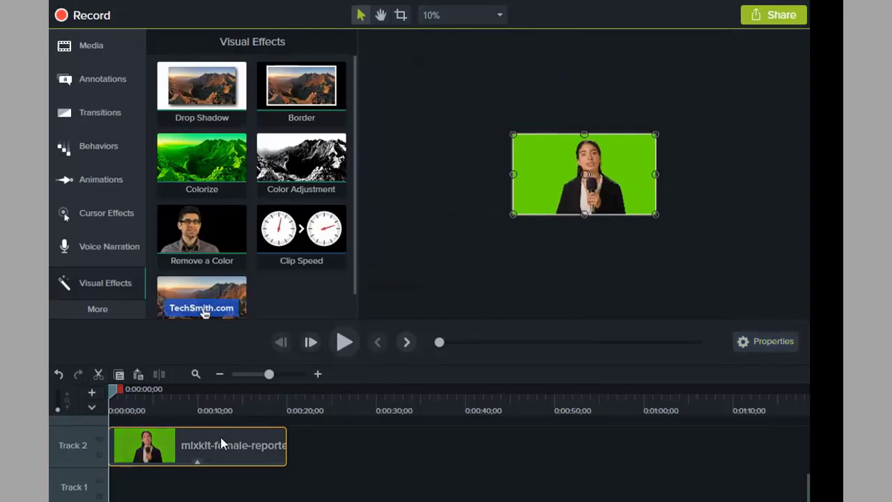
- Set the reporter clip's Remove a Color colour to the green #65DC07 sampled from the video background
left_click(780, 340)
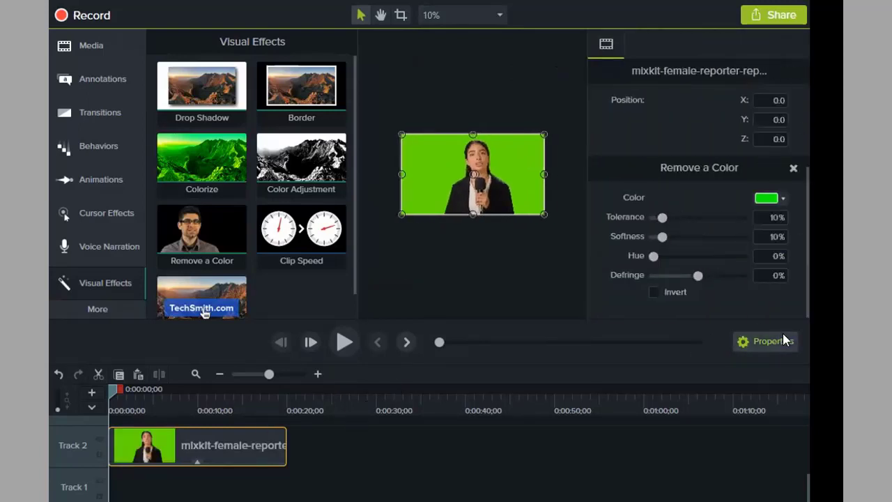
left_click(770, 199)
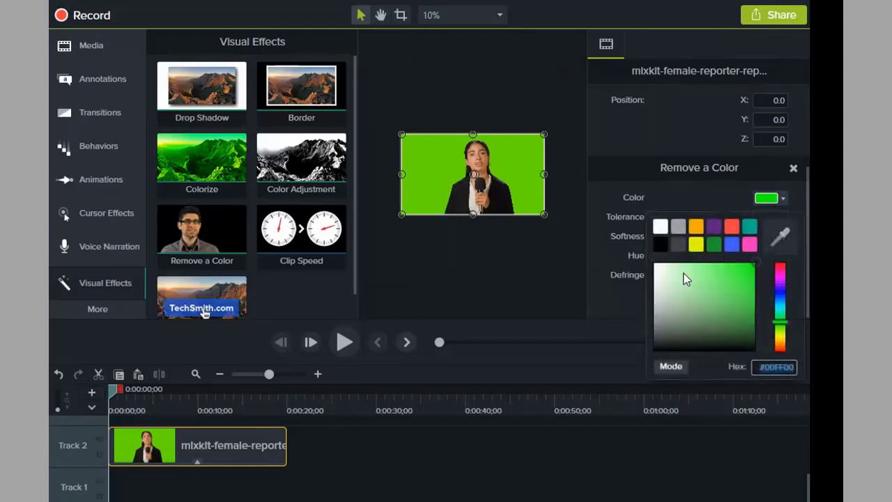
left_click_drag(670, 278, 635, 249)
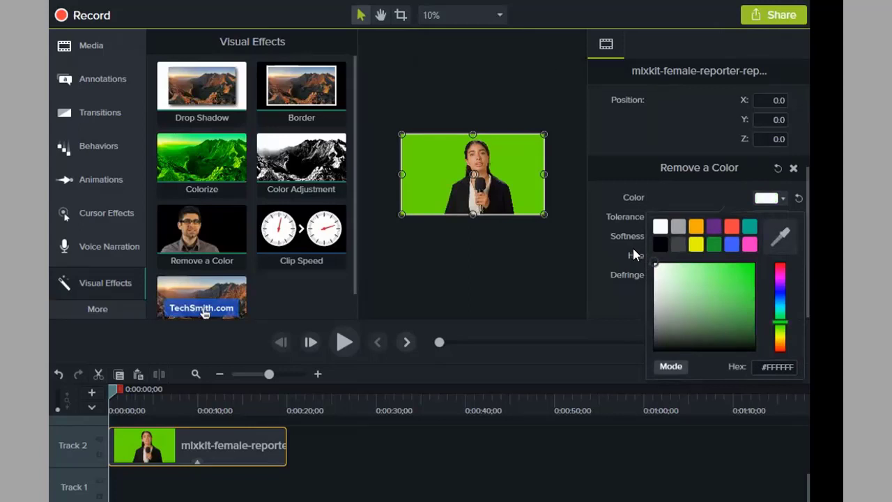
left_click(779, 234)
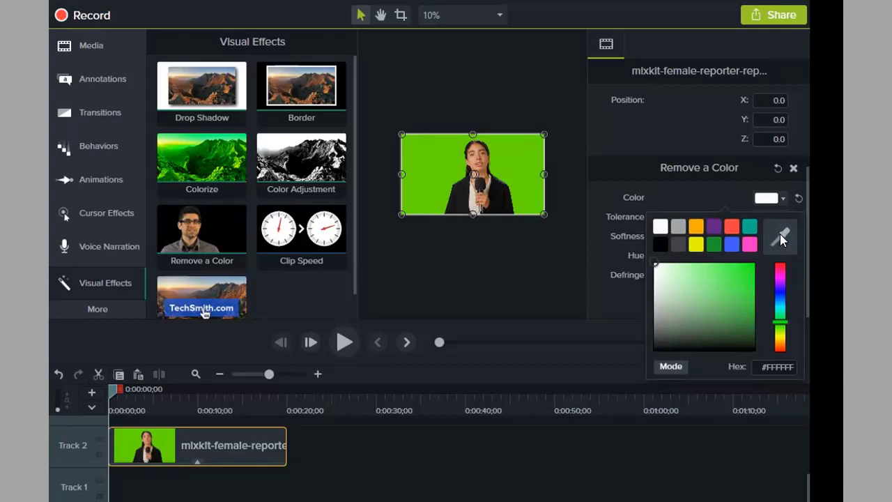
left_click(423, 167)
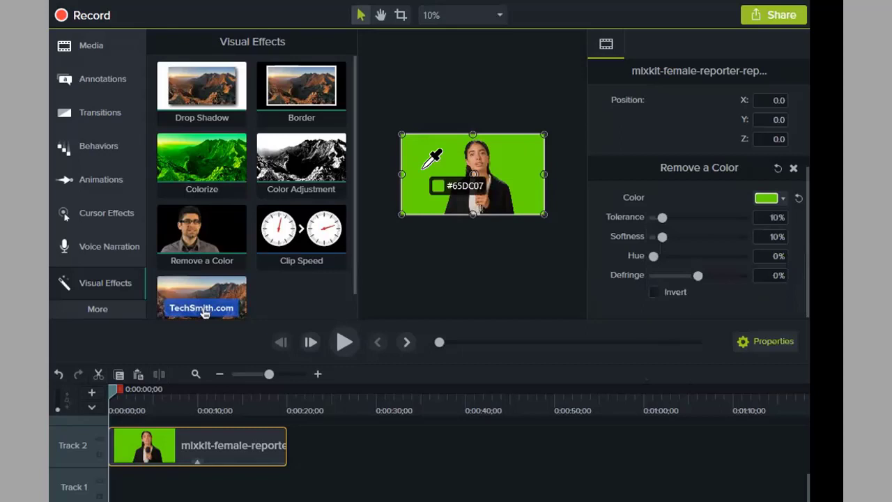
left_click(423, 167)
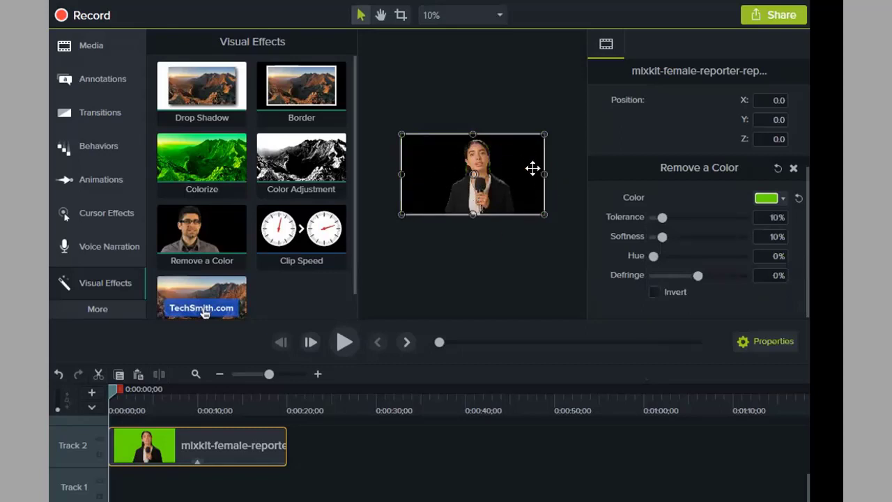
- Play back the keyed reporter clip, examine its edges up close for green fringing, and return the playhead near the start
left_click(335, 352)
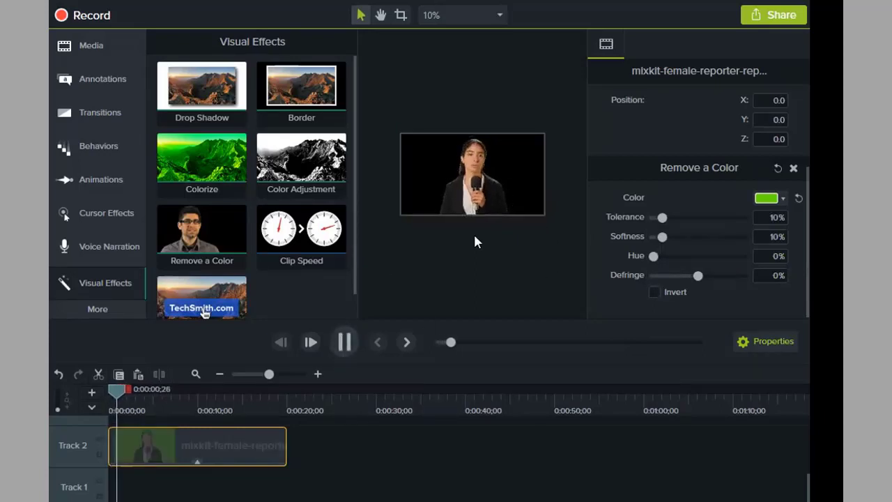
left_click(340, 340)
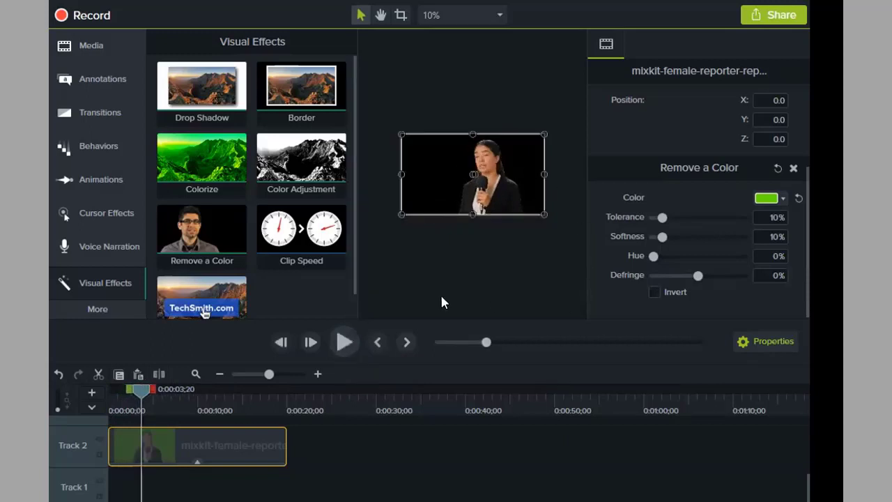
left_click(759, 345)
scroll(577, 240, "up", 5)
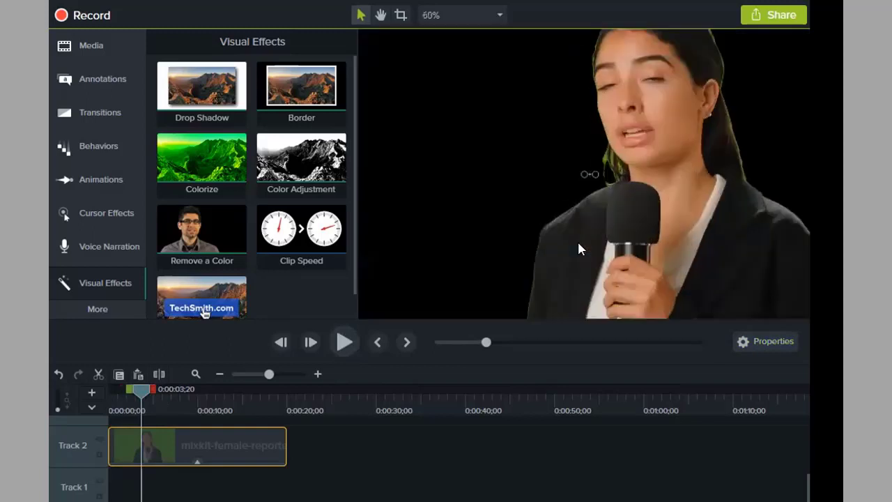
scroll(577, 249, "down", 3)
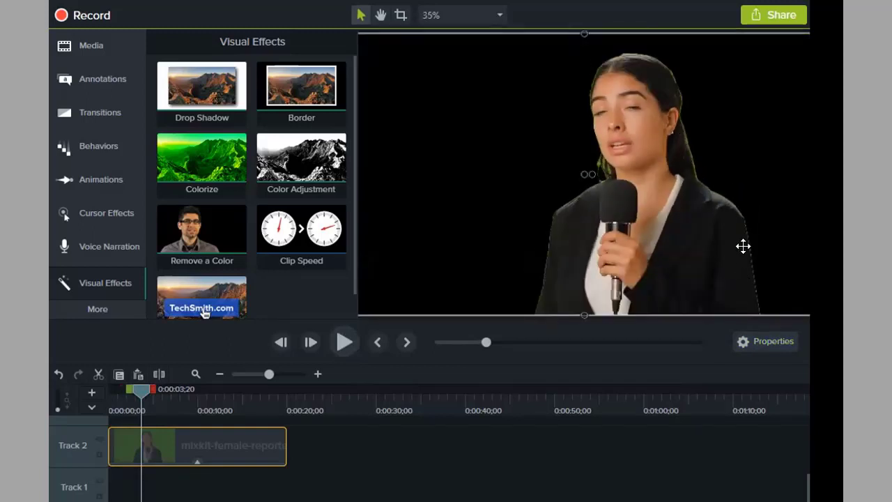
scroll(699, 163, "down", 3)
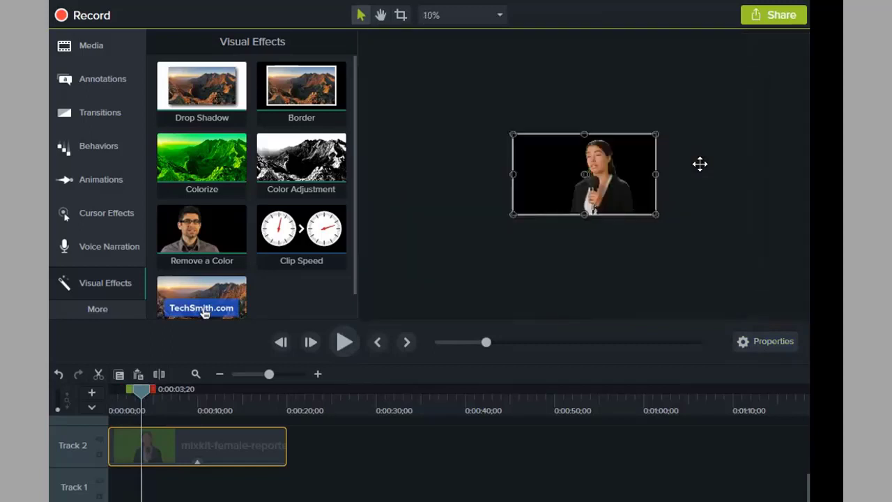
scroll(700, 164, "up", 2)
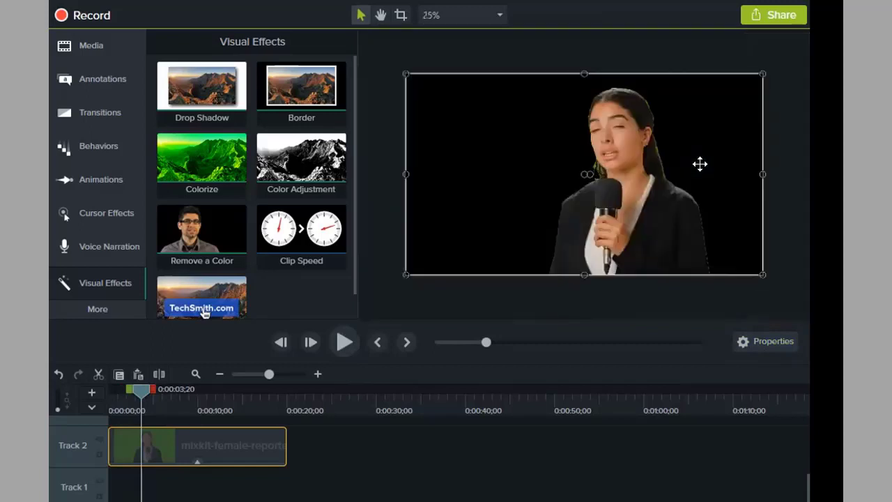
left_click(342, 347)
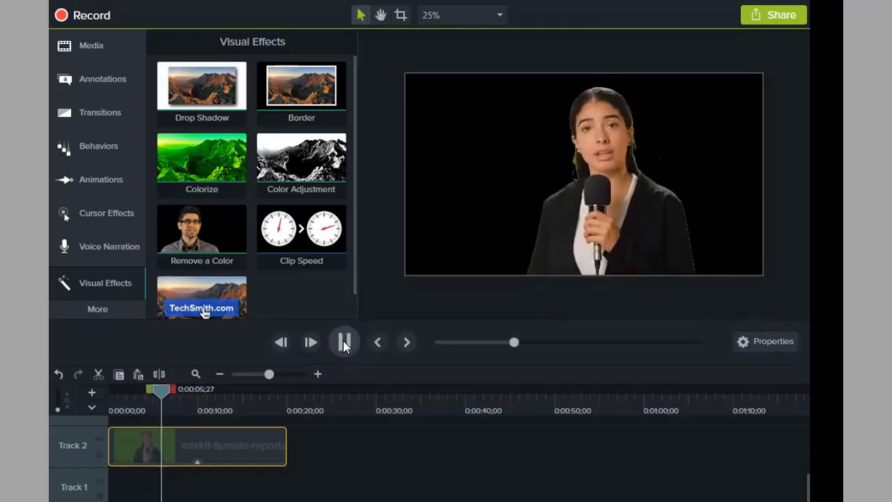
left_click(344, 342)
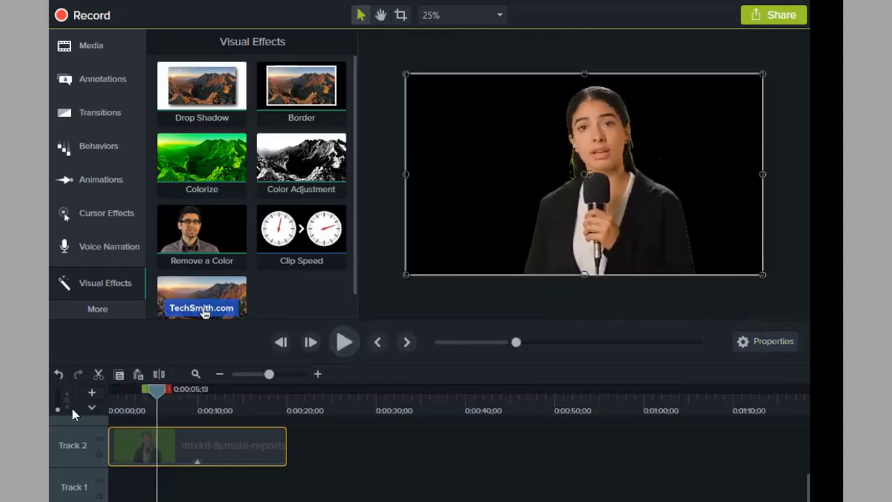
left_click(114, 402)
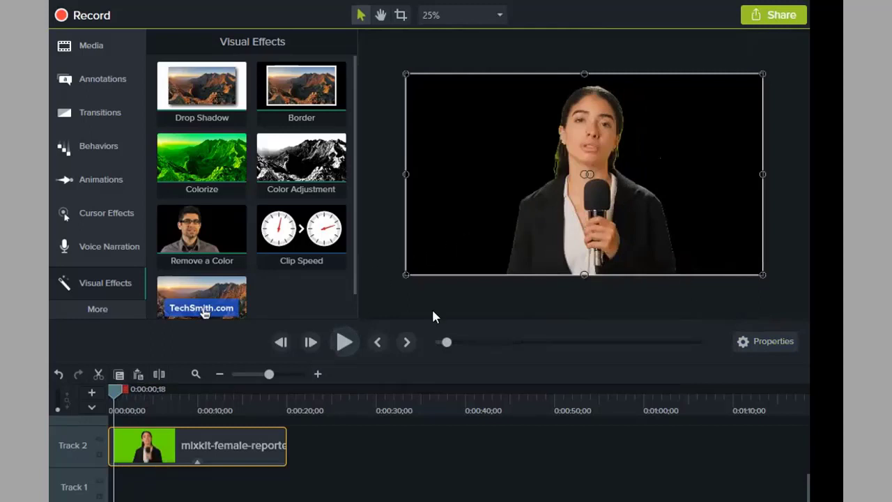
- Set the Remove a Color effect's Tolerance to 38% and Softness to 18%, and hide the properties
left_click(774, 342)
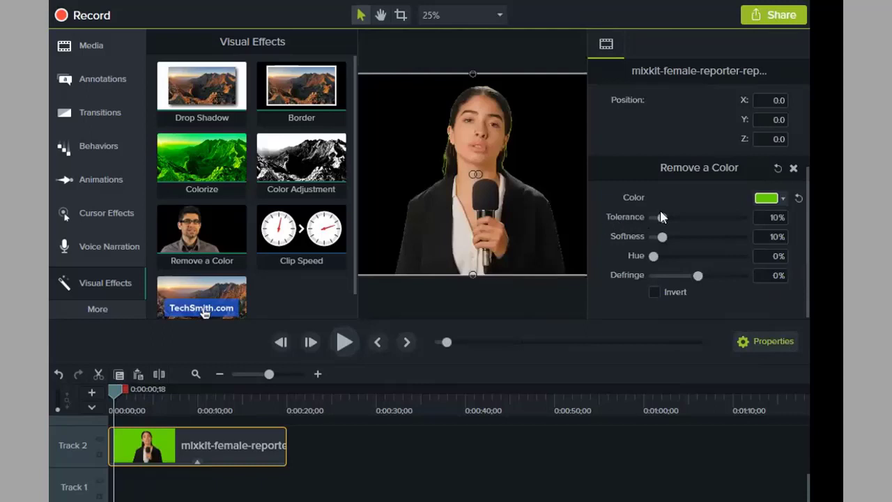
left_click_drag(661, 218, 687, 221)
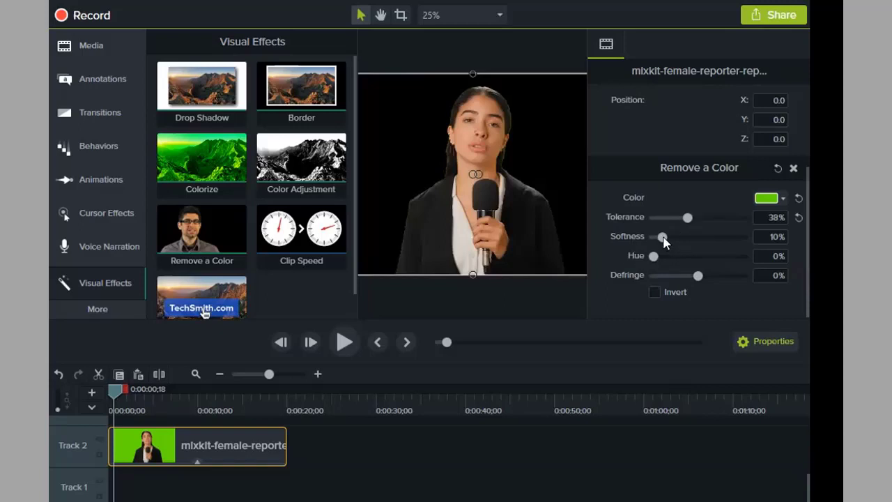
left_click_drag(663, 238, 420, 262)
left_click_drag(655, 238, 673, 241)
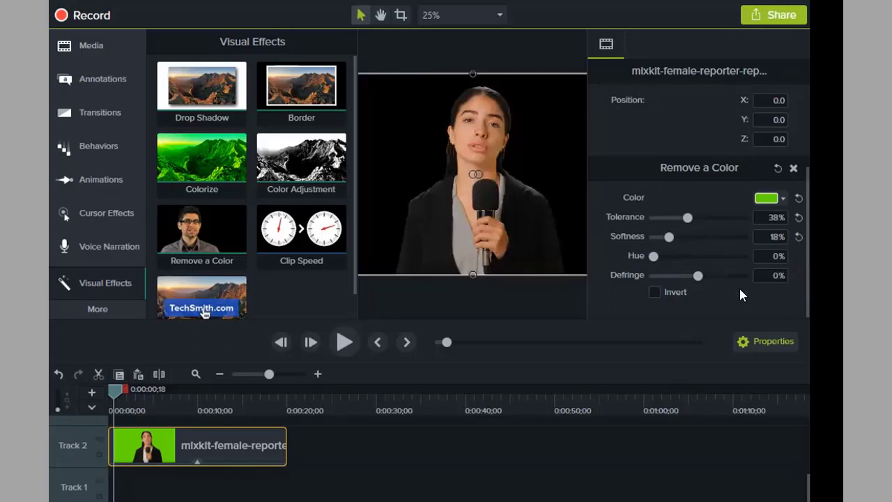
left_click(774, 343)
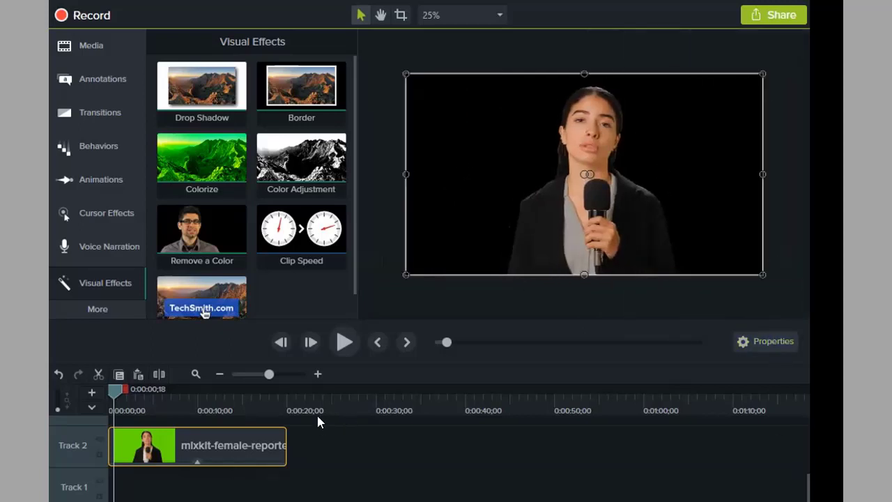
- Play the reporter clip to check the refined background removal, and return the playhead to 0:00:00;00
left_click(348, 345)
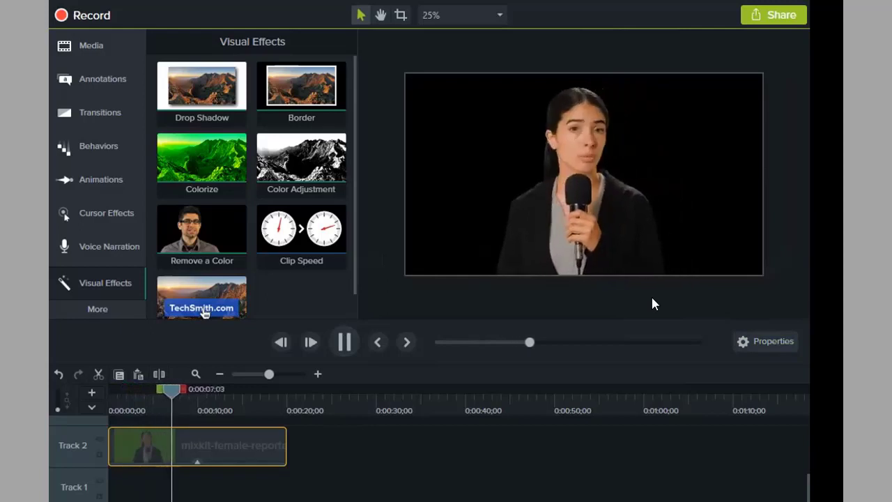
left_click(344, 342)
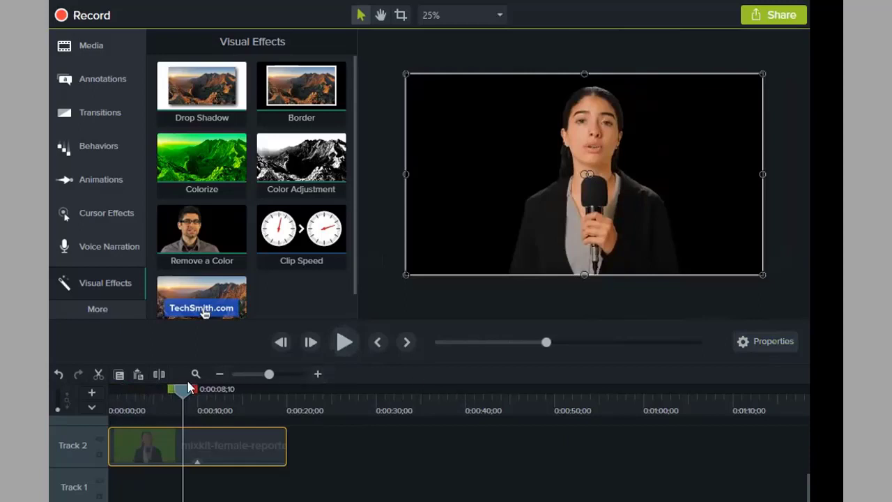
left_click_drag(184, 388, 74, 402)
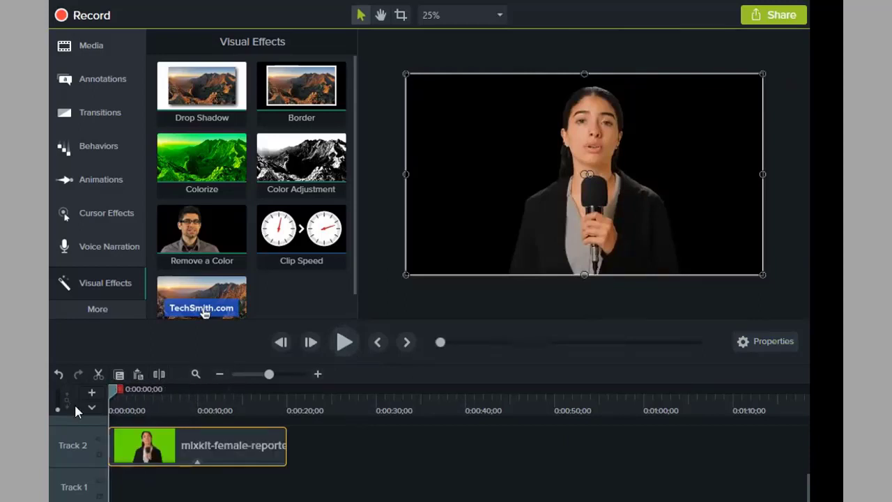
- Set the Remove a Color effect's Hue to 27% and Defringe to -3%
left_click(784, 341)
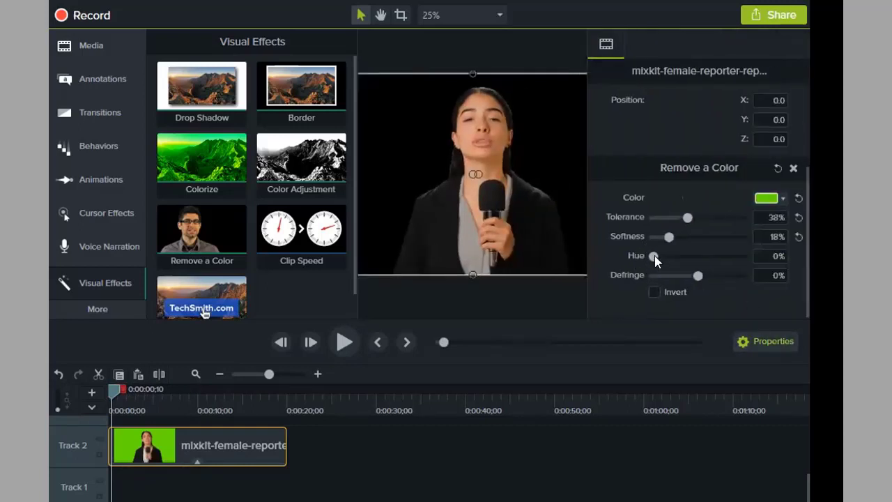
left_click_drag(655, 255, 692, 263)
left_click_drag(689, 256, 676, 257)
mouse_move(698, 275)
left_mouse_down()
mouse_move(605, 279)
mouse_move(744, 278)
mouse_move(693, 282)
left_mouse_up()
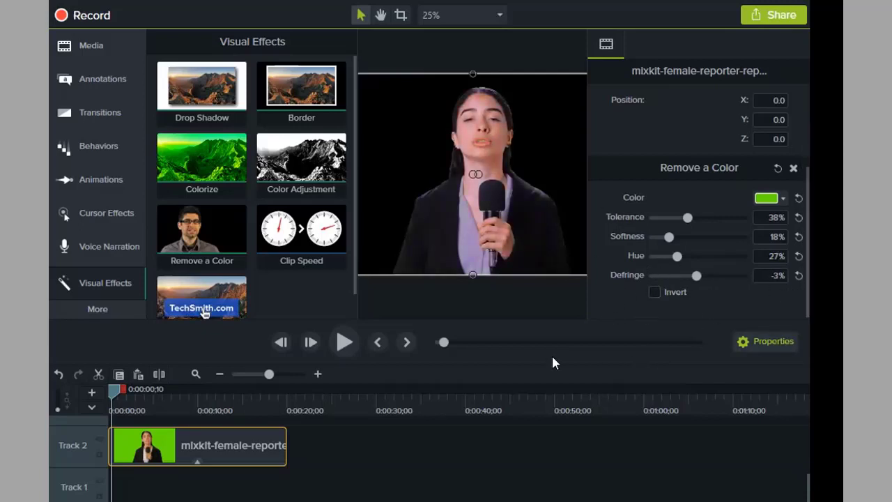
left_click(773, 218)
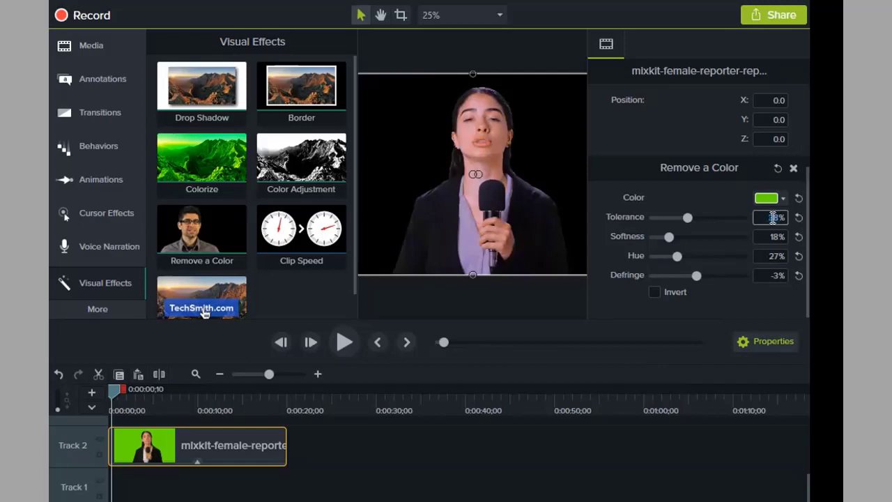
left_click(771, 255)
key("Tab")
key("Tab")
key("space")
- Hide the properties and briefly play the reporter clip to check the hue and defringe adjustments
left_click(755, 339)
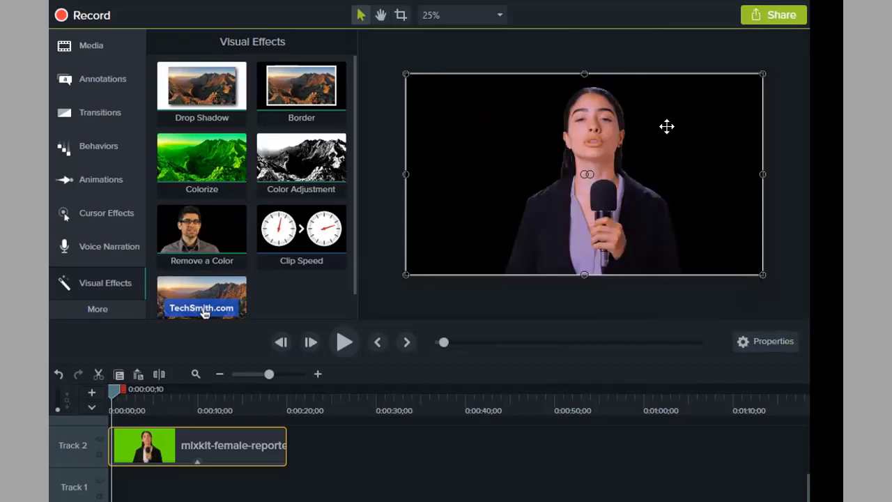
left_click(339, 346)
left_click(498, 211)
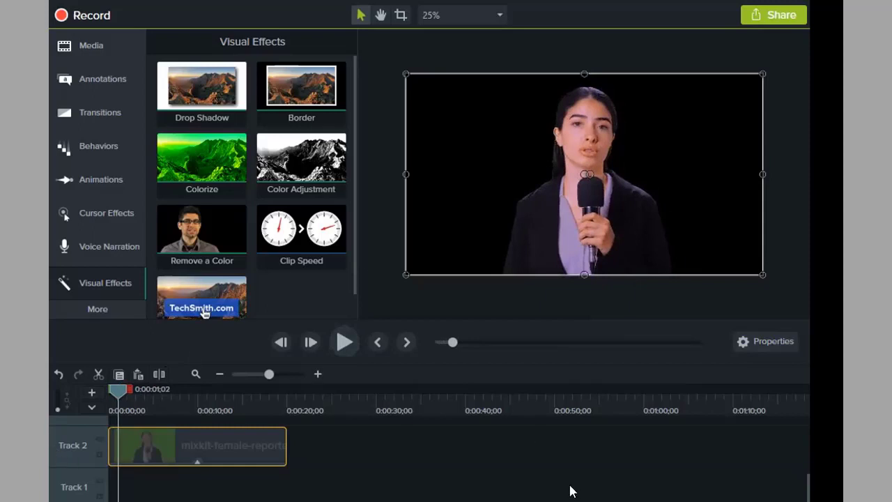
- Check the project media, switch to the Chrome browser and search Google Images for "gellery"
left_click(92, 44)
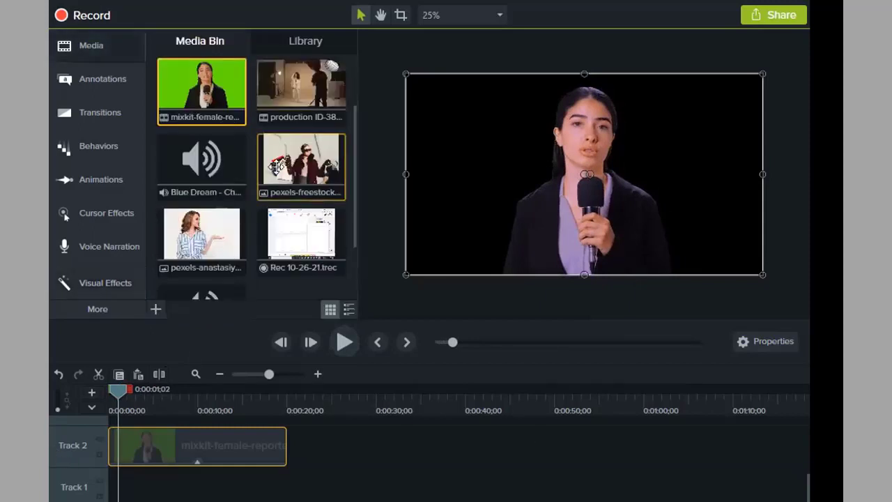
scroll(255, 143, "up", 1)
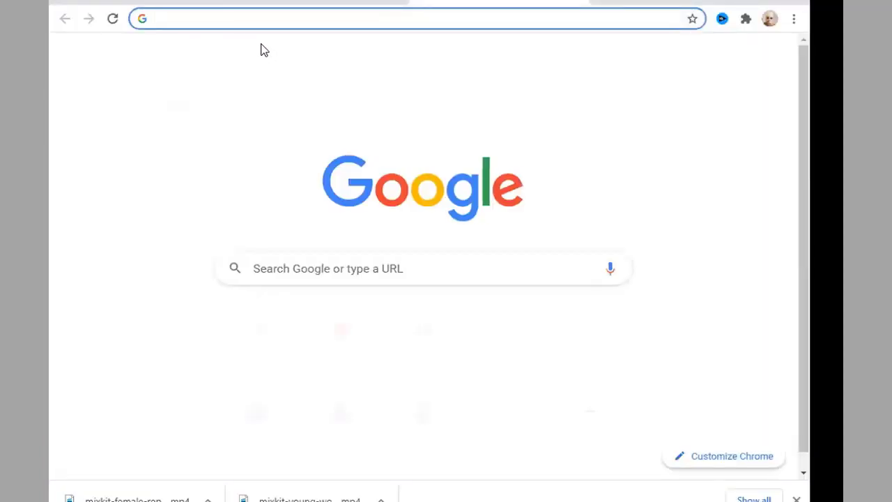
left_click(281, 16)
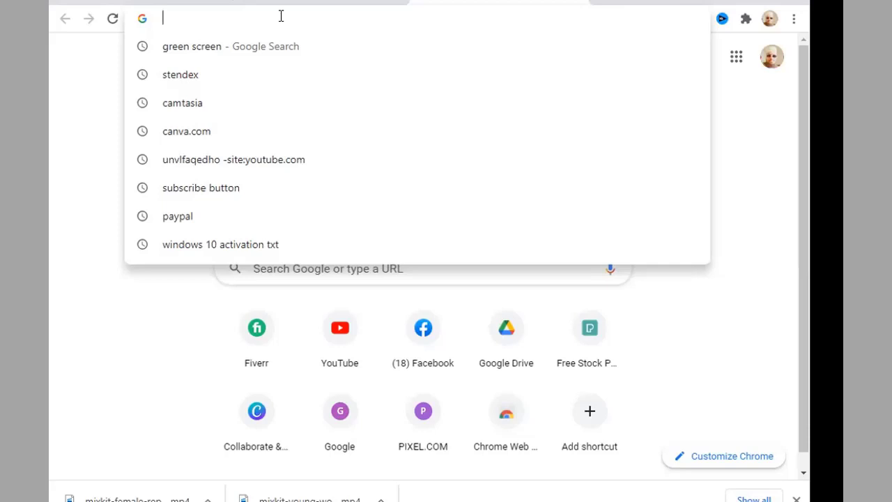
type("gellery")
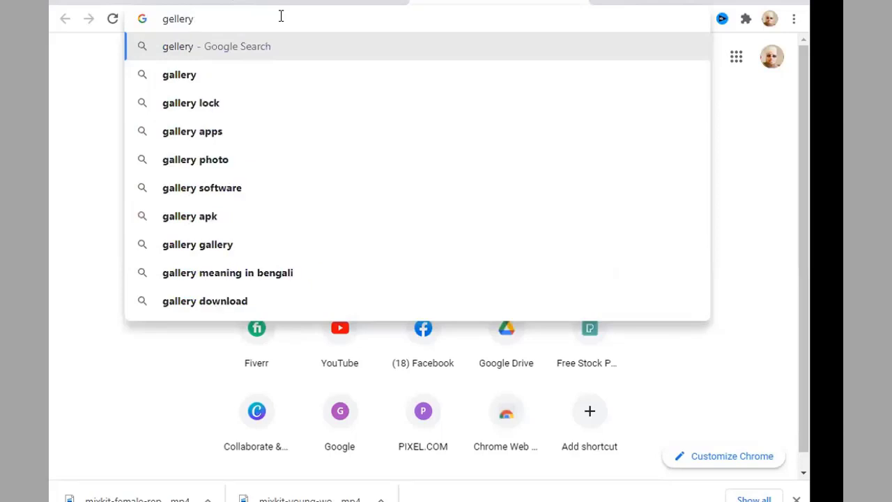
key("Return")
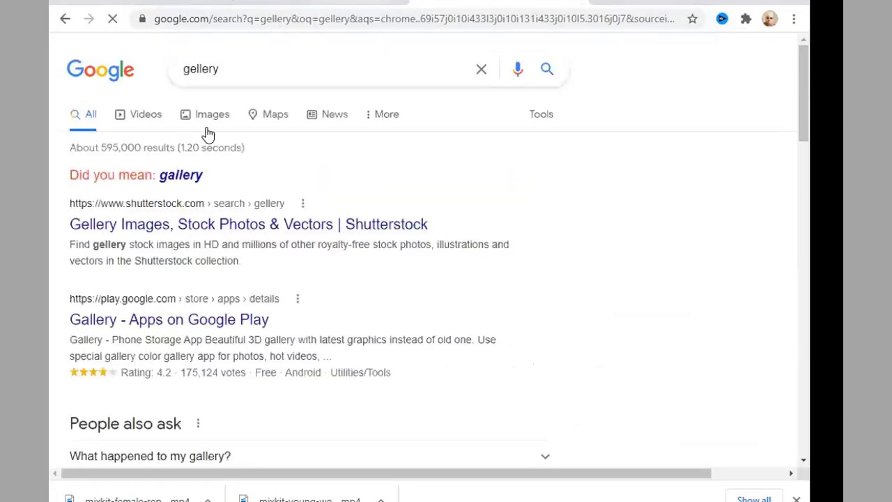
left_click(209, 120)
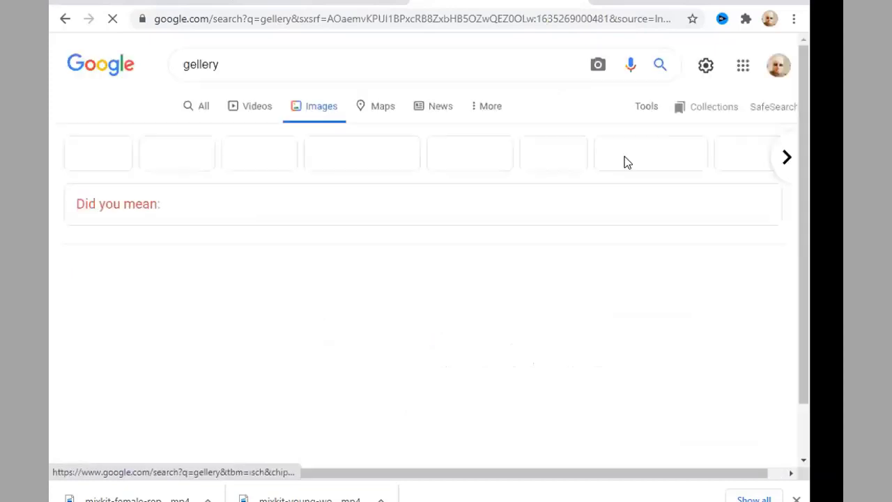
- Find the green hill landscape photo in the image results and save it to Downloads as download (1), a JPEG image
scroll(468, 239, "down", 3)
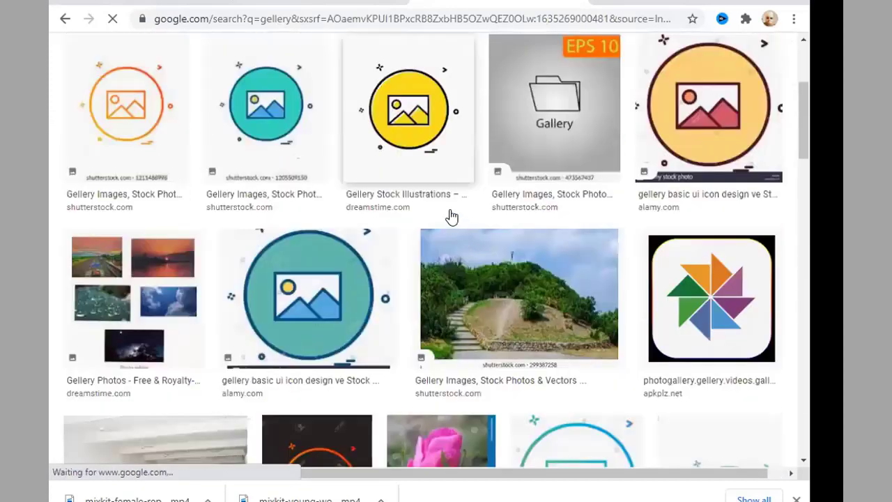
scroll(454, 202, "down", 4)
scroll(502, 209, "up", 2)
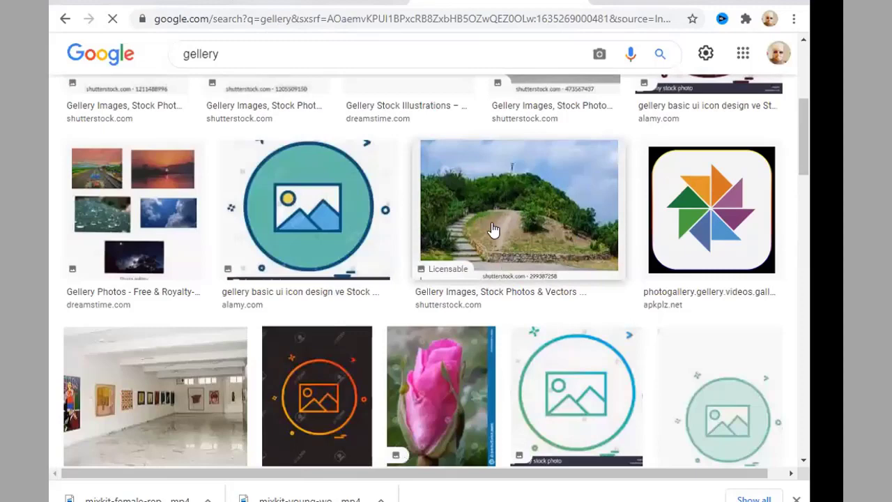
right_click(492, 202)
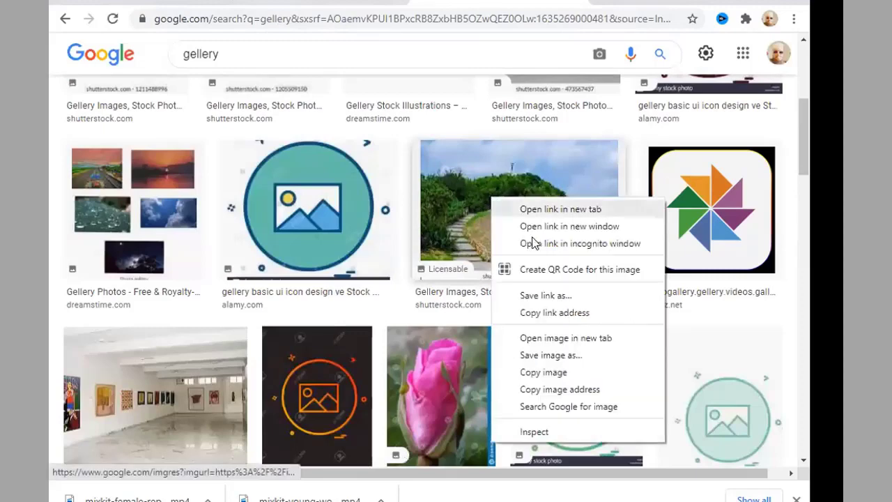
left_click(568, 353)
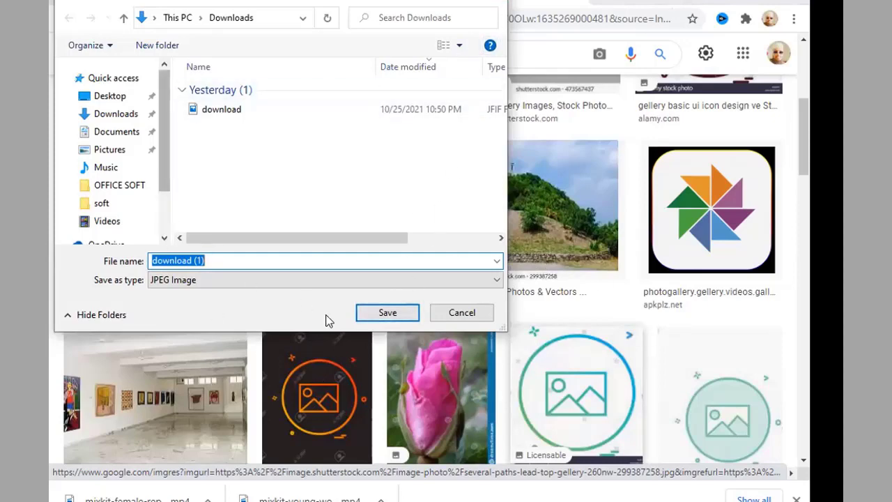
left_click(387, 312)
- Save the white art gallery interior image to Downloads as download (2), a JPEG image
right_click(119, 365)
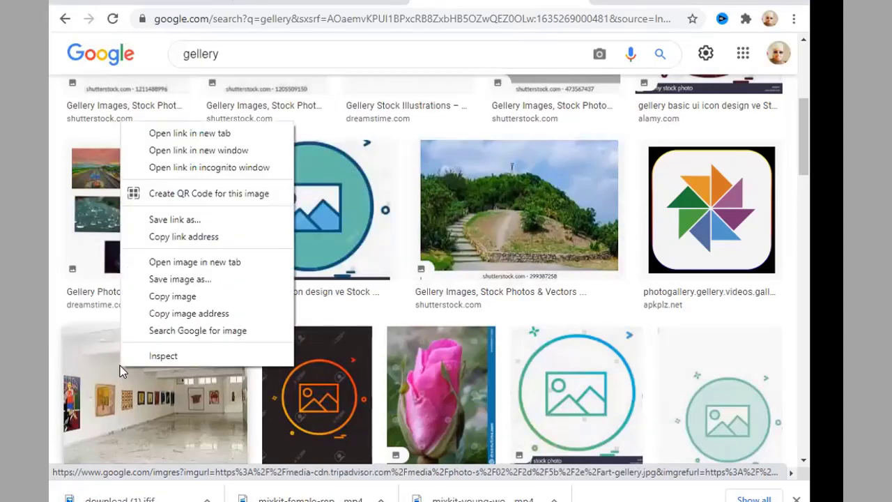
left_click(180, 279)
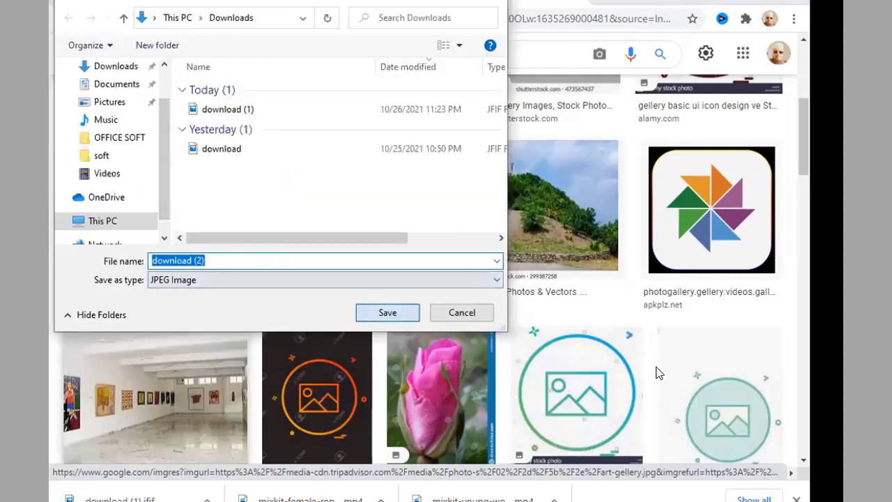
left_click(388, 312)
- Browse the remaining "gellery" image results for other possible background pictures
scroll(202, 199, "down", 3)
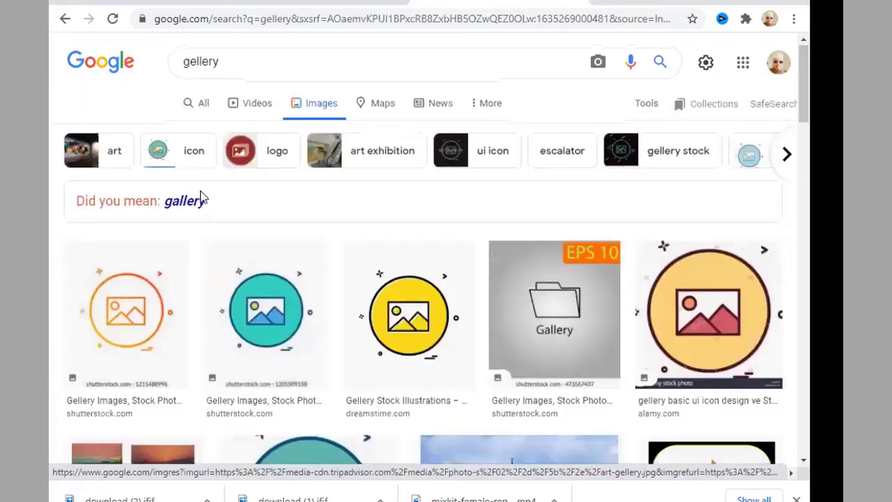
scroll(259, 195, "down", 5)
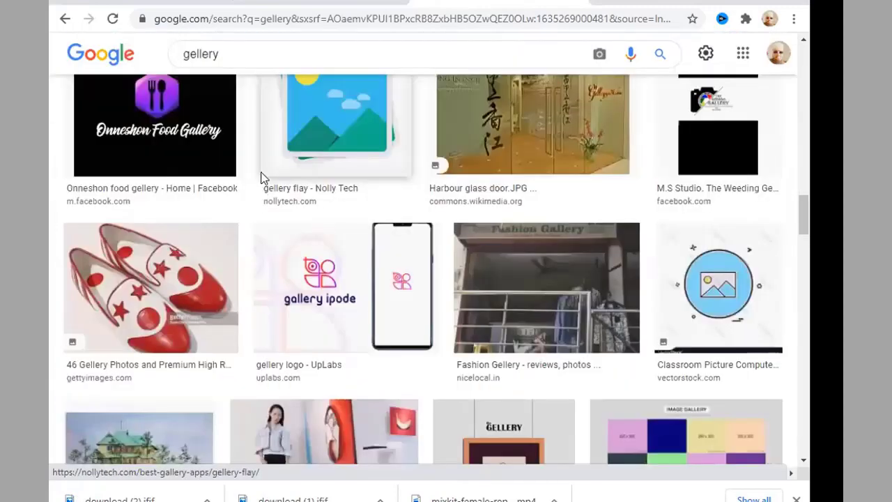
scroll(266, 192, "up", 5)
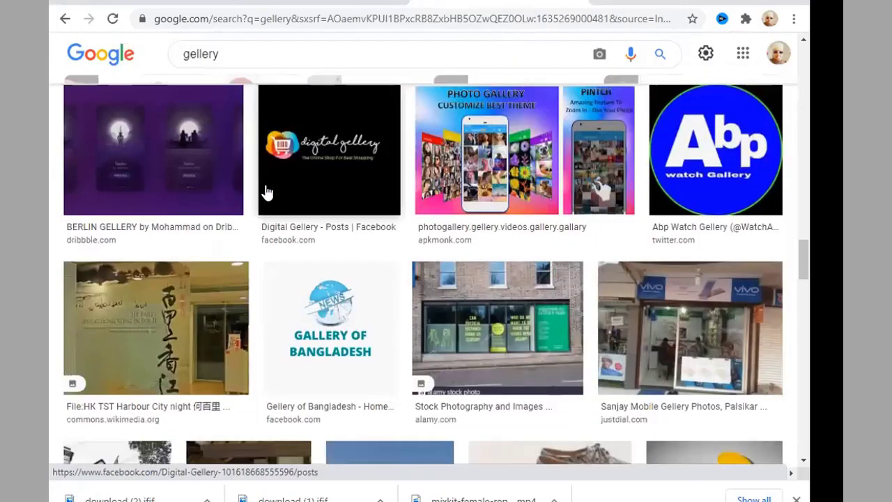
scroll(264, 188, "up", 10)
scroll(264, 199, "down", 5)
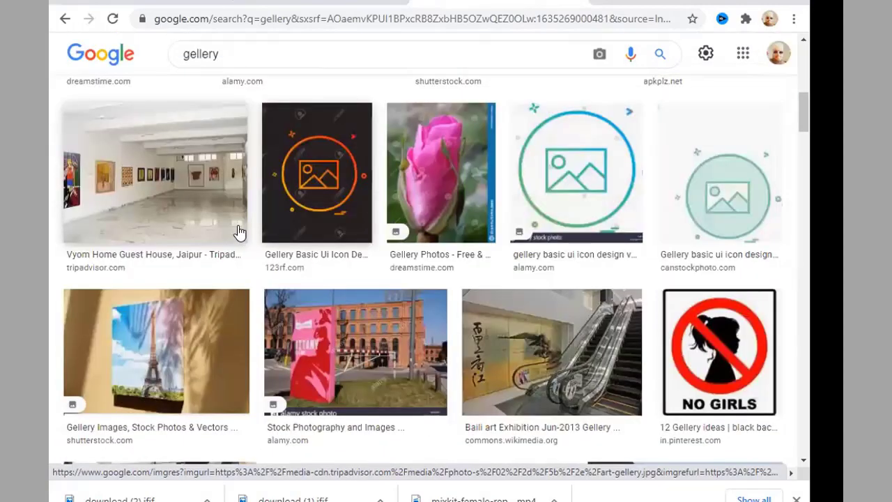
scroll(233, 225, "down", 3)
scroll(442, 230, "down", 9)
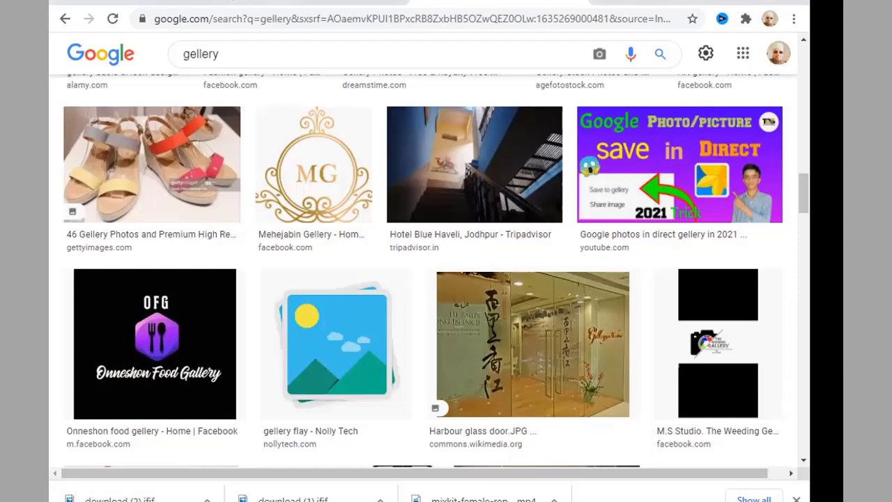
- Try to pull the downloaded gallery image out of the browser, and show download (2) in its folder
left_click_drag(697, 307, 697, 307)
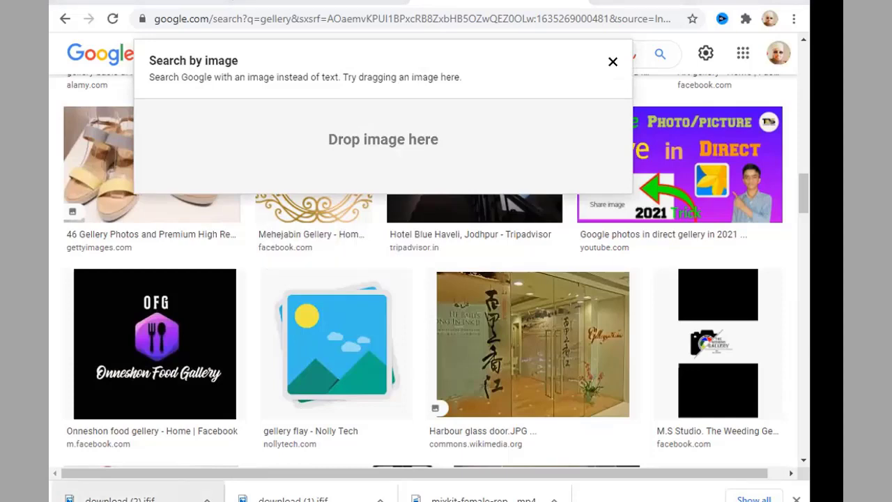
left_click_drag(698, 306, 128, 481)
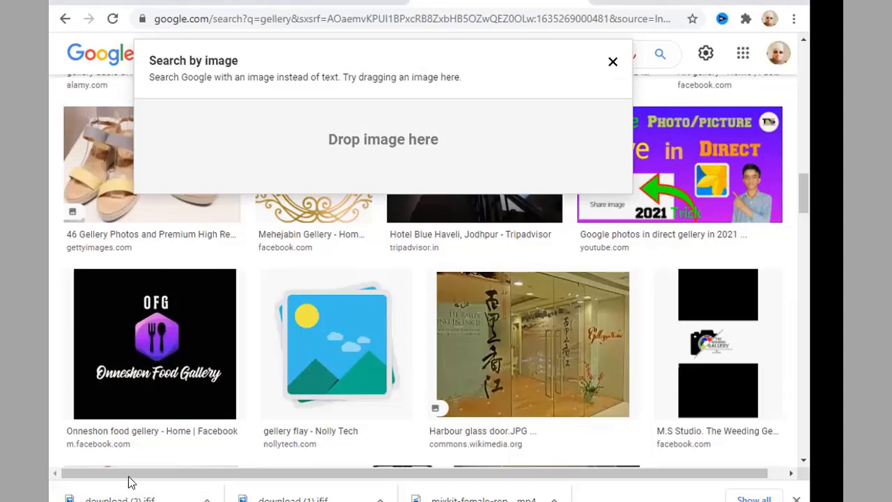
left_click(211, 495)
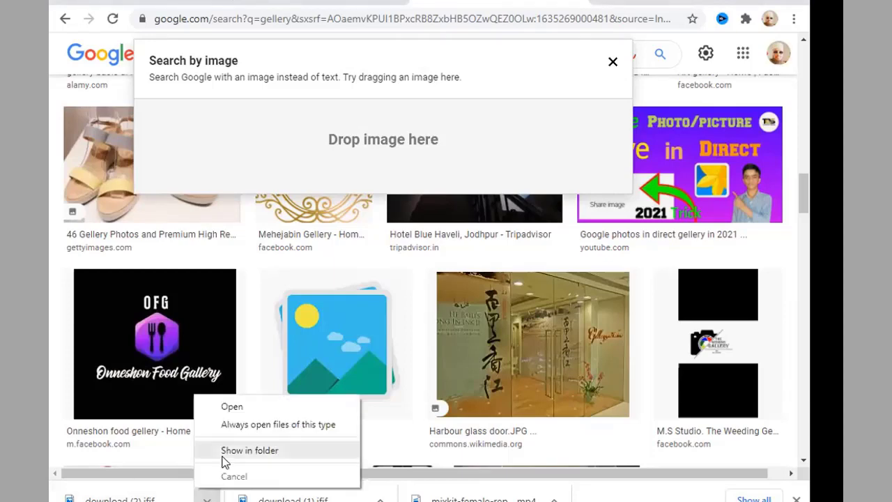
left_click(222, 457)
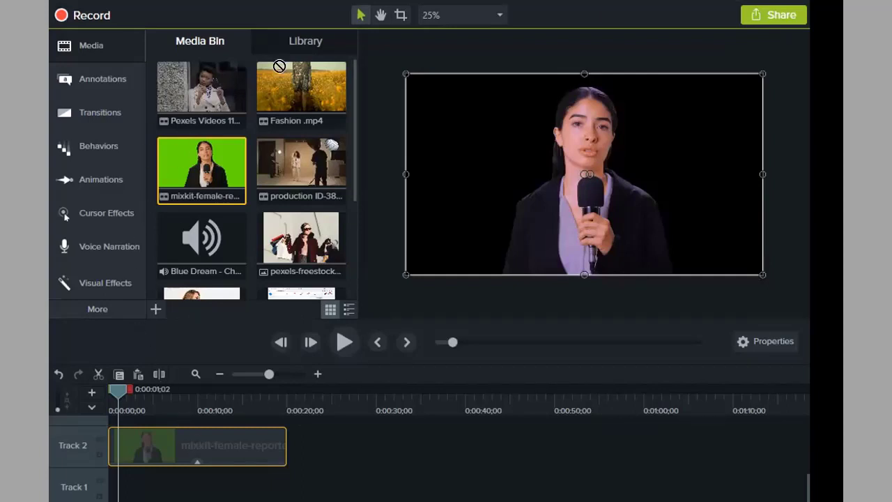
- Try to import the downloaded gallery image from Downloads into Camtasia's media bin, and close the file selection
left_click(154, 309)
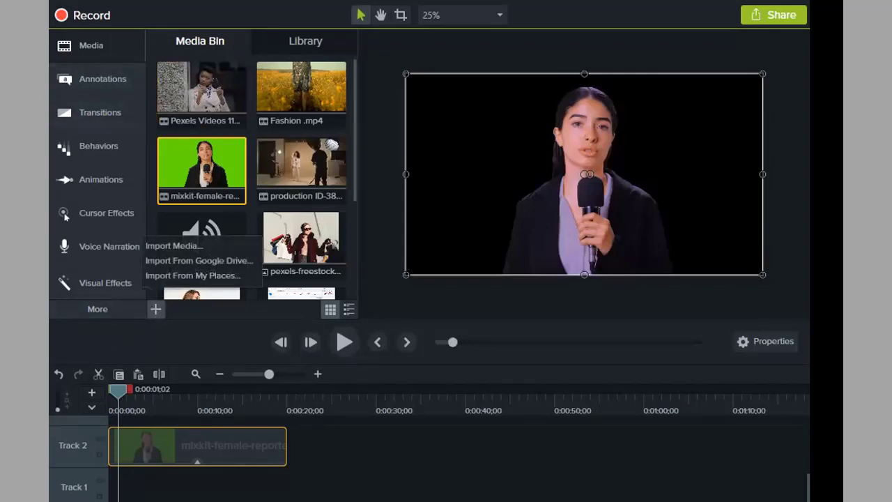
key("Escape")
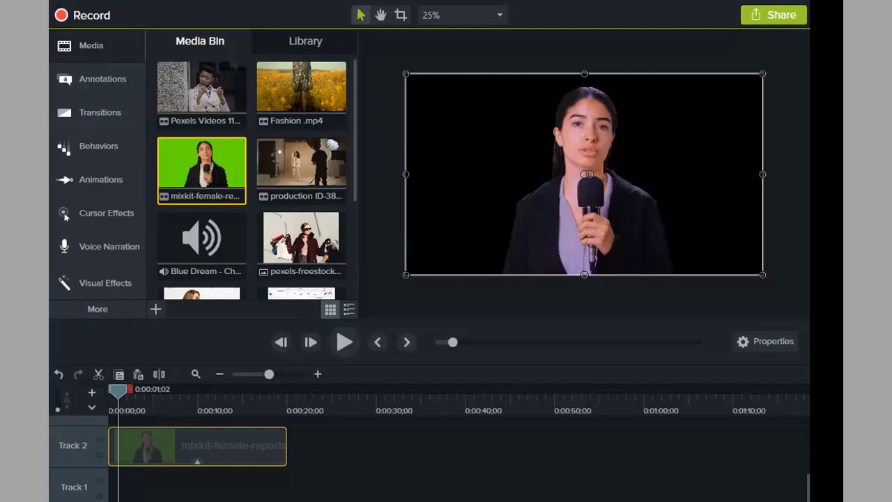
left_click(157, 310)
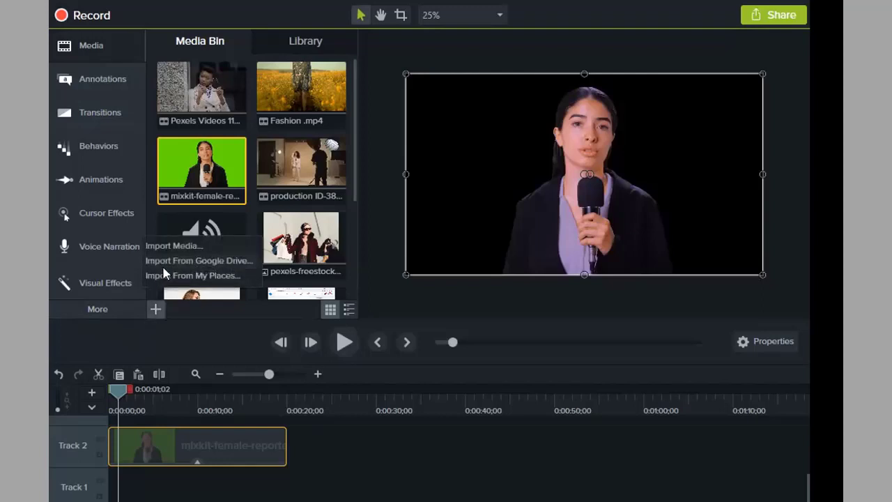
left_click(170, 246)
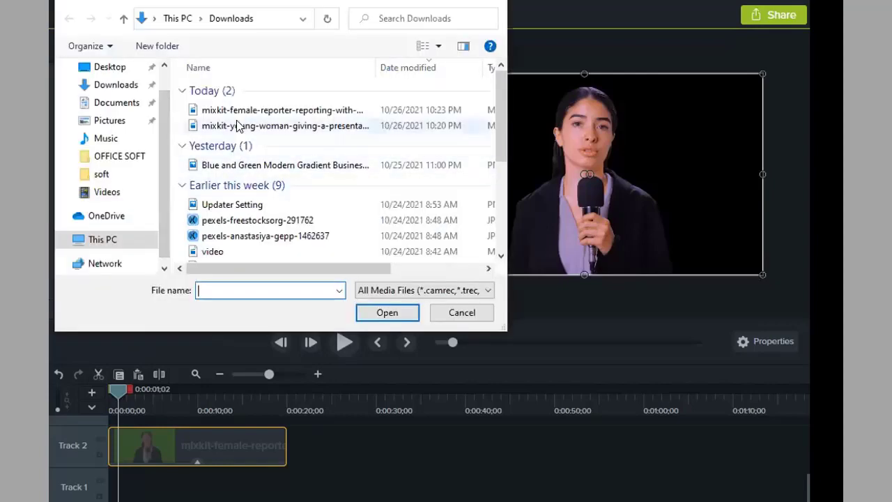
scroll(237, 132, "down", 5)
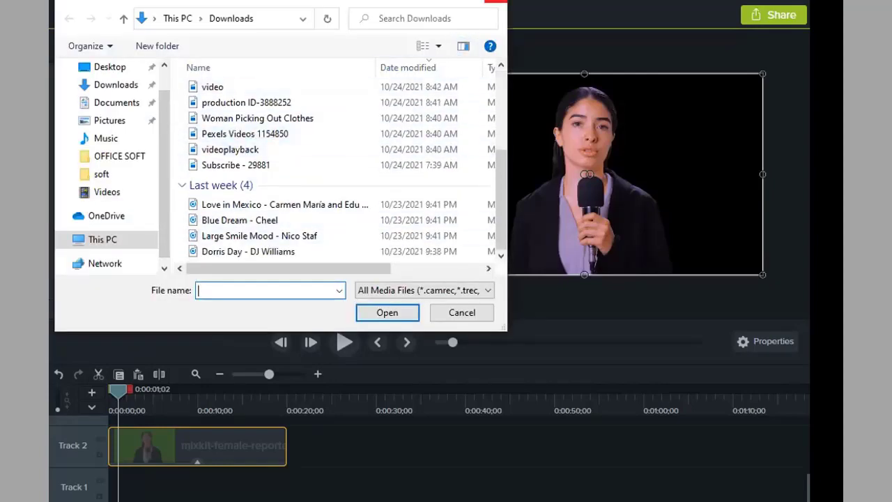
left_click(496, 2)
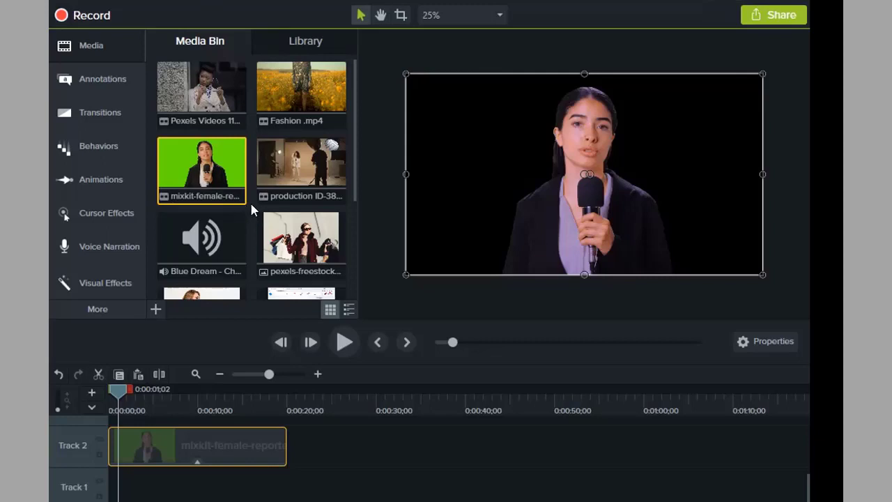
- Look through the project media and place the pexels-anastasiya image at the start of Track 1, beneath the reporter clip
scroll(253, 212, "down", 3)
scroll(252, 191, "up", 3)
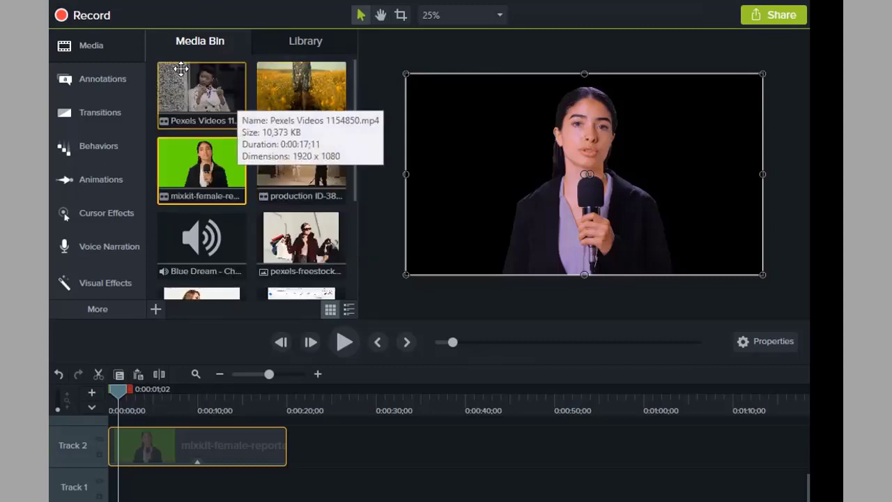
left_click(232, 89)
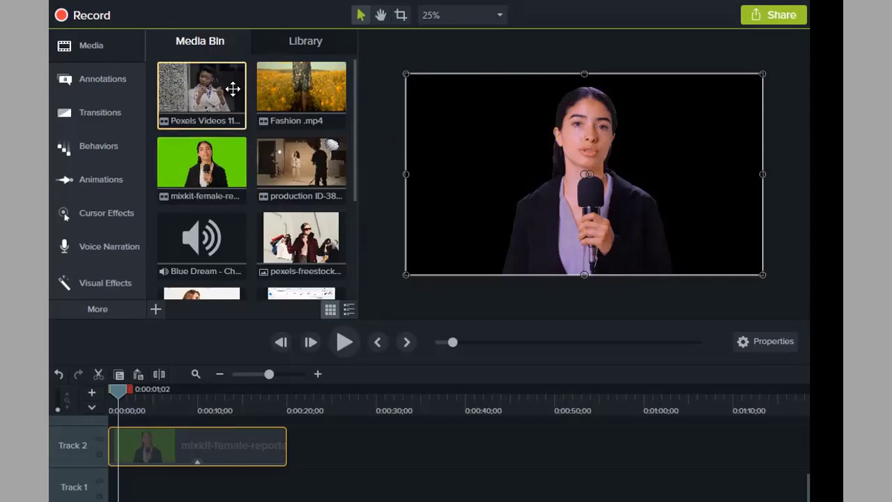
scroll(233, 187, "down", 2)
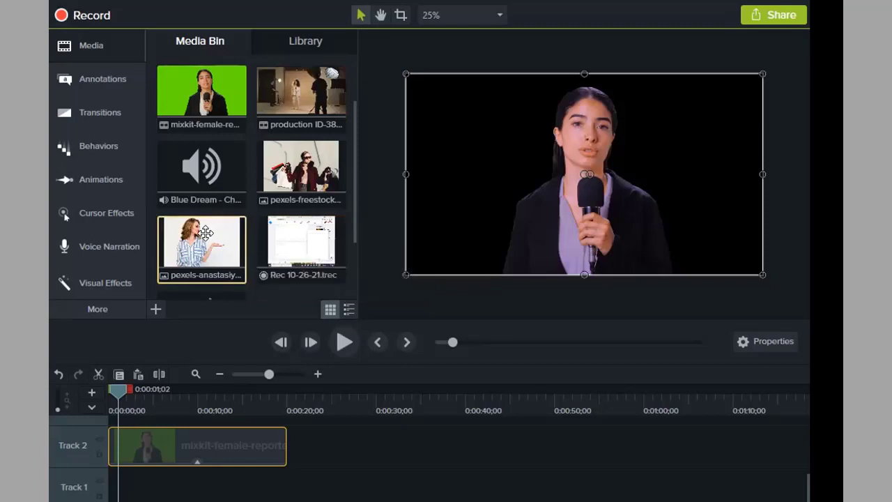
left_click_drag(212, 247, 98, 478)
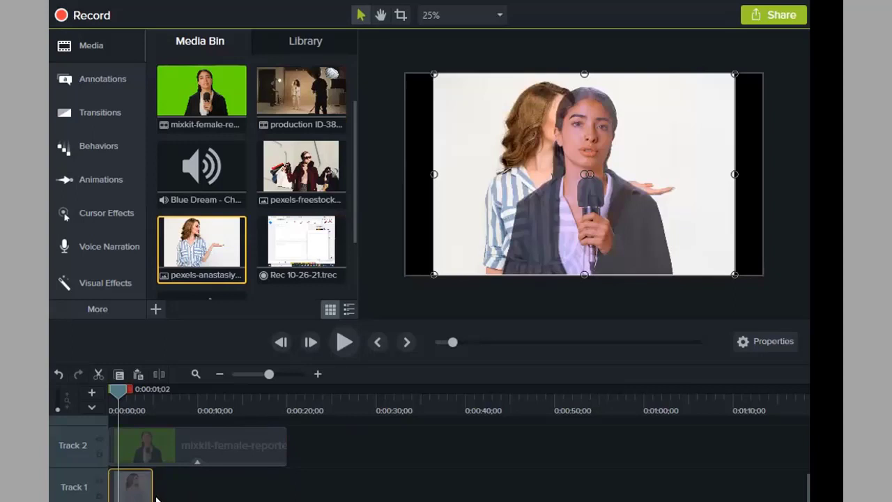
- Shift the reporter clip on Track 2 slightly later and briefly play it over the new background image
left_click(169, 452)
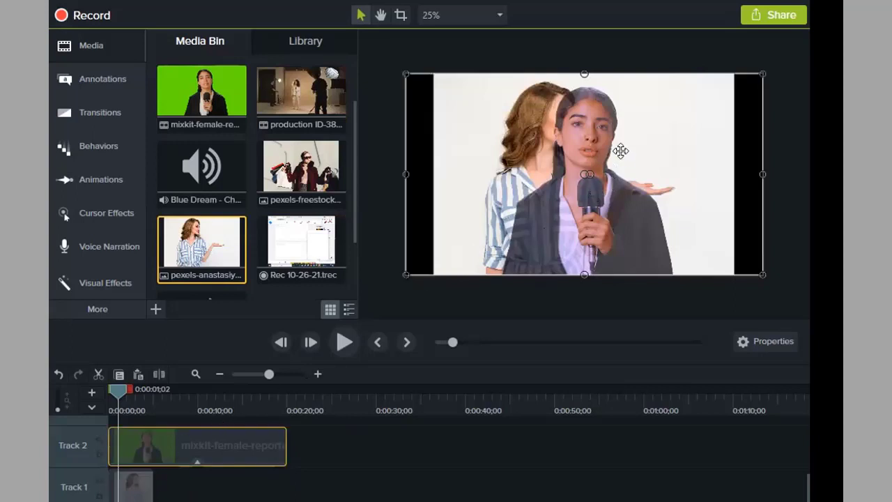
left_click_drag(197, 453, 201, 453)
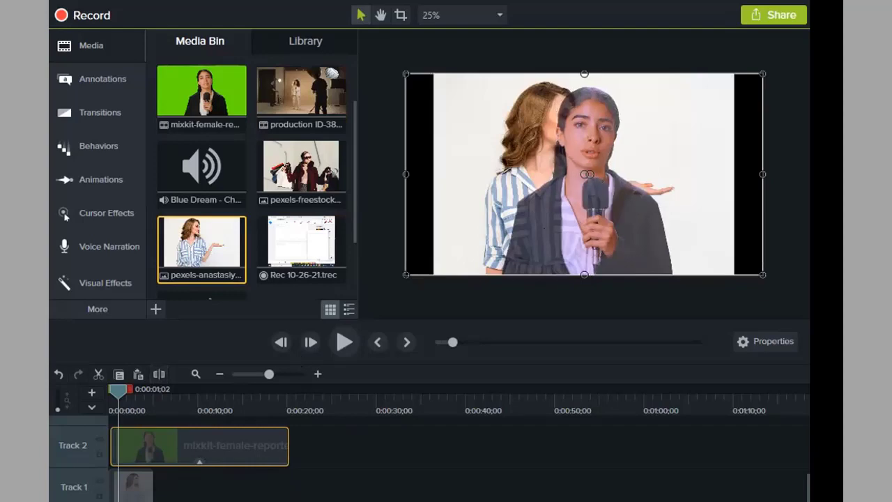
left_click(346, 340)
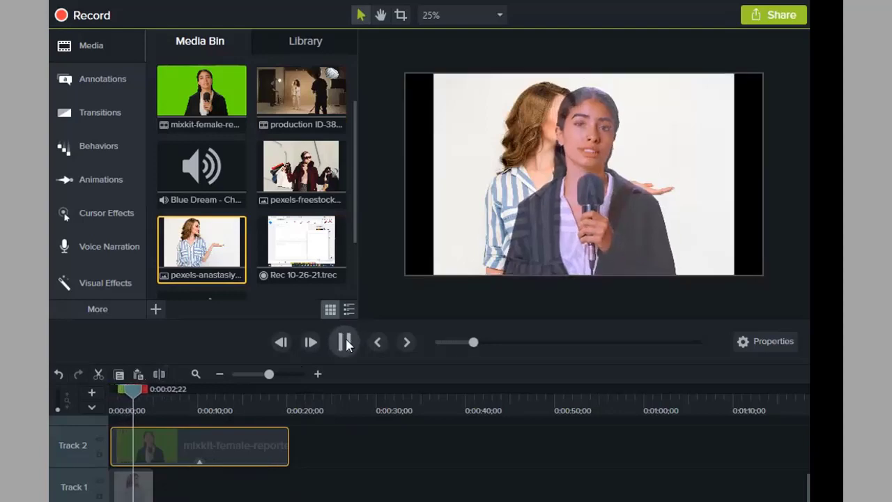
left_click(347, 341)
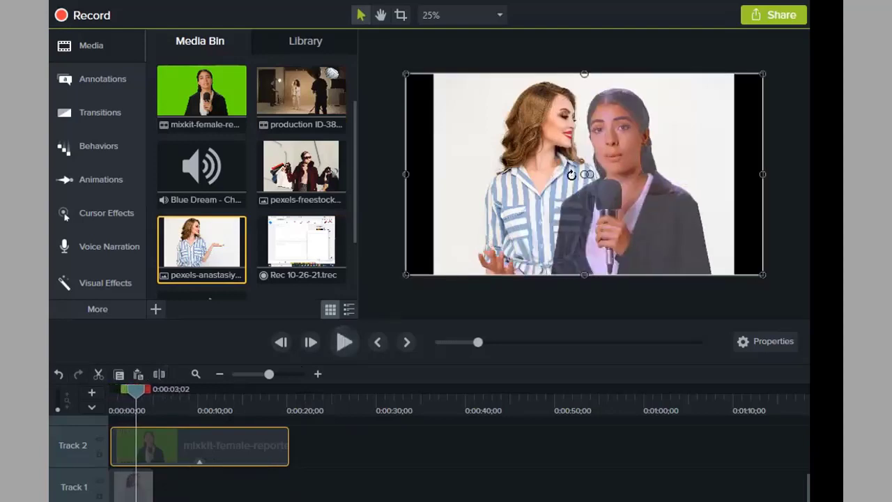
- Enlarge the Track 1 background image on both sides until it covers the whole canvas
left_click(134, 480)
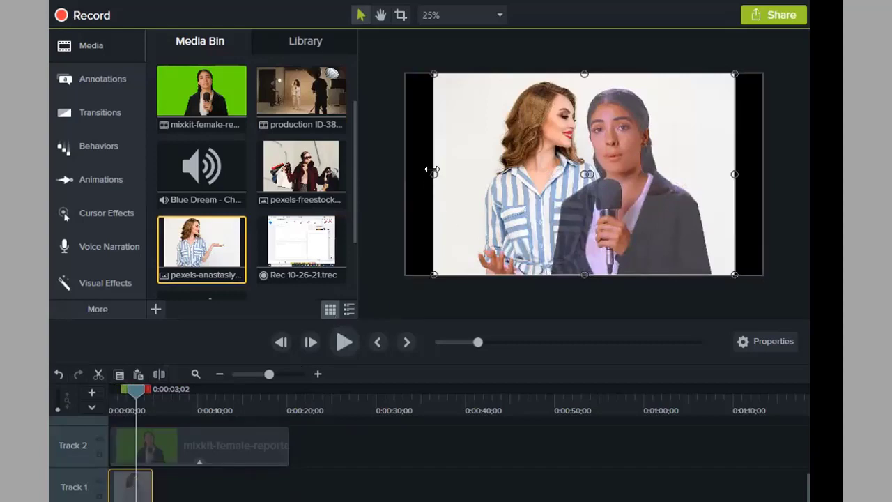
left_click_drag(434, 174, 373, 176)
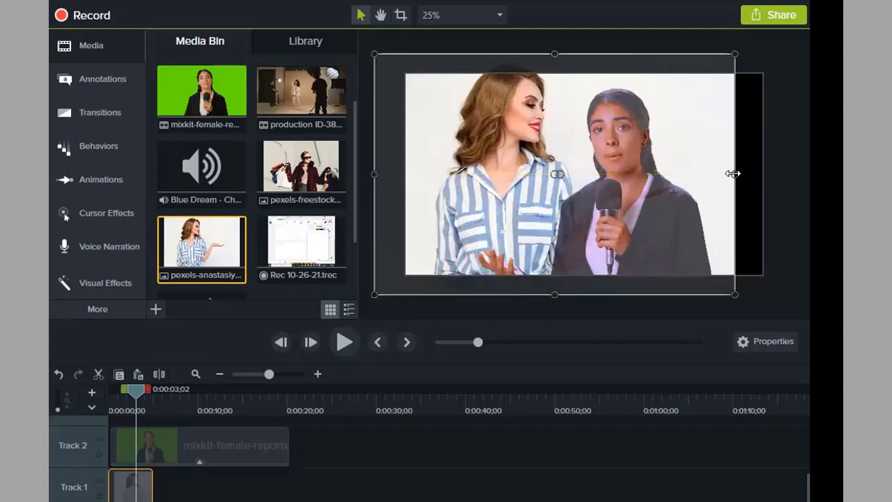
left_click_drag(731, 173, 685, 165)
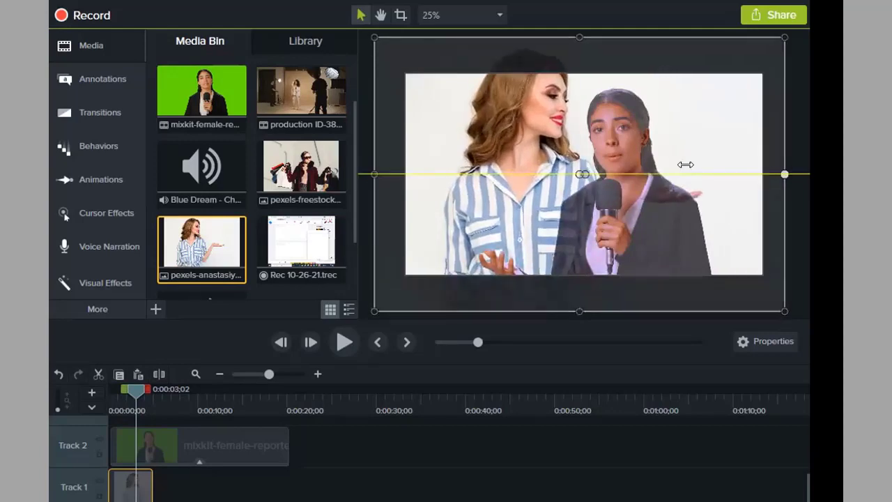
- Reposition the reporter clip slightly left of the canvas centre, with its lower edge aligned to the canvas's lower edge
left_click(576, 141)
left_click_drag(576, 141, 582, 137)
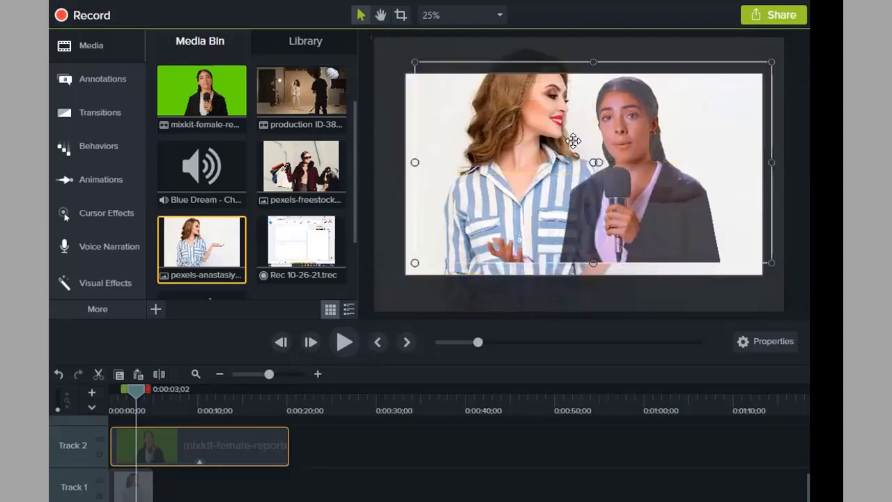
left_click(136, 476)
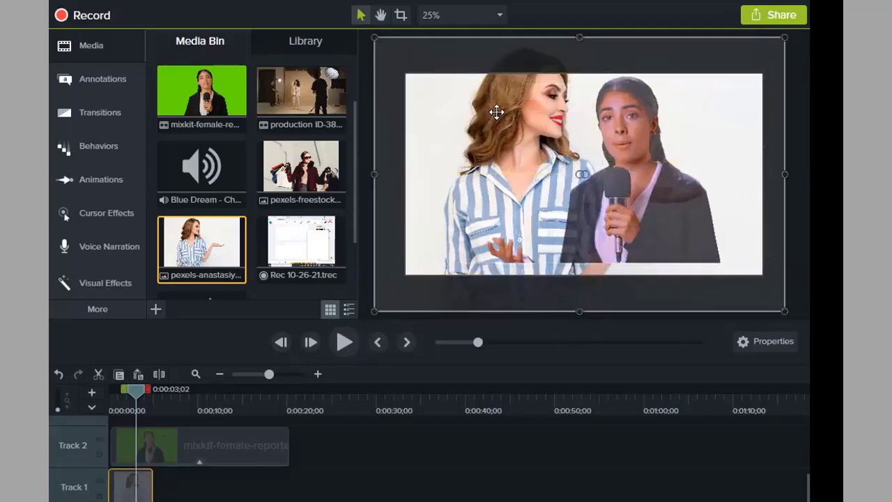
left_click_drag(497, 112, 494, 133)
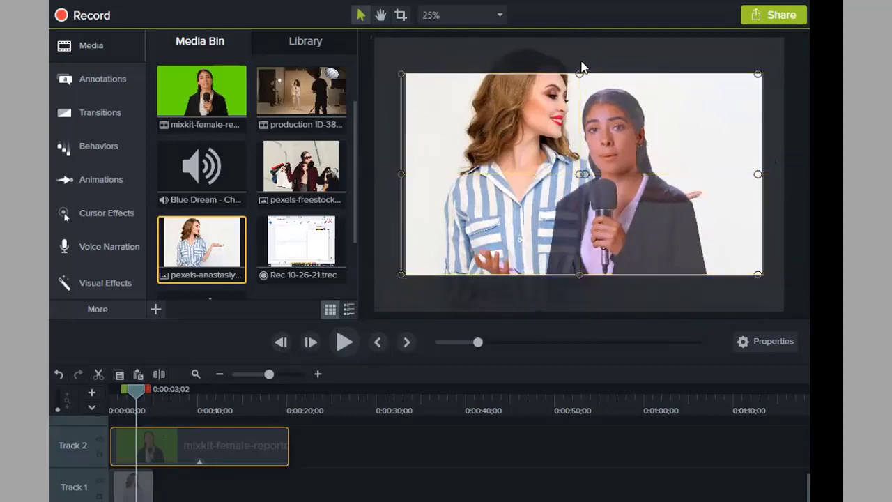
- Play the reporter clip over the background image past the end of the image and stop playback
left_click(602, 45)
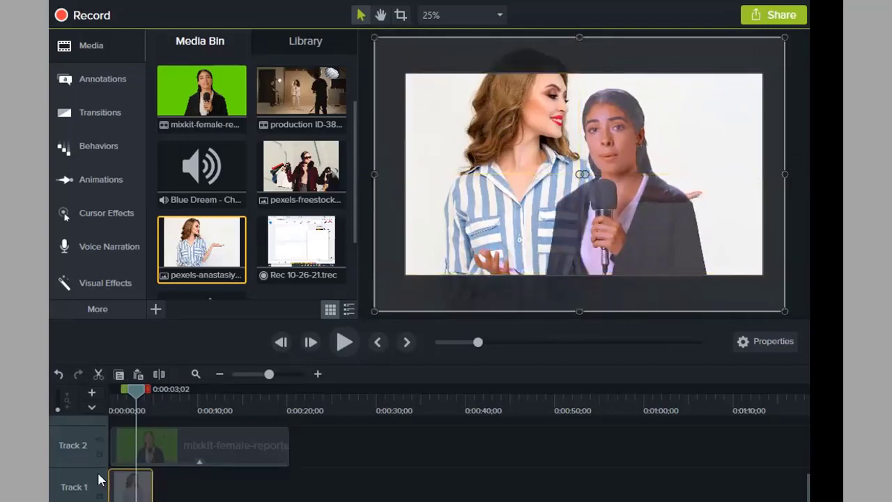
left_click(183, 441)
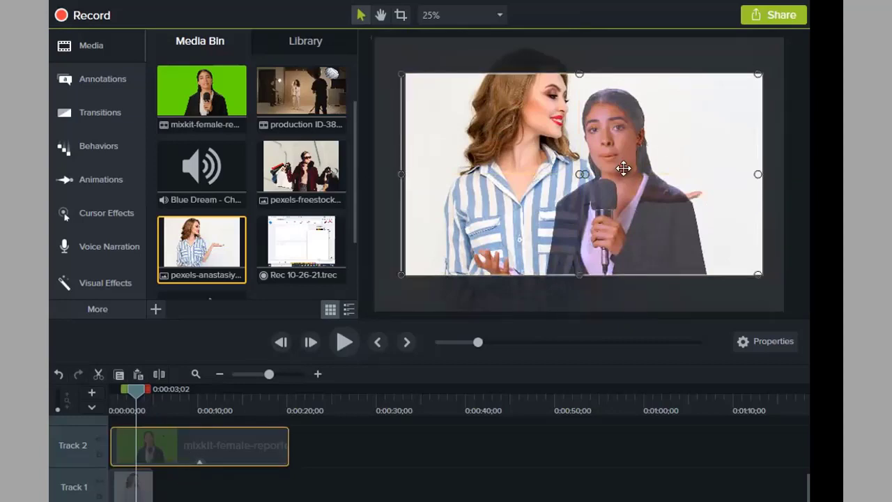
left_click(350, 347)
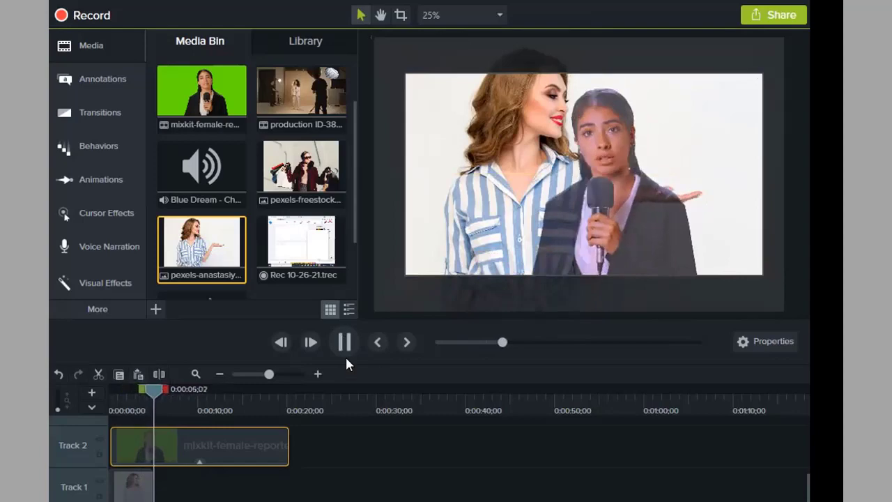
key("space")
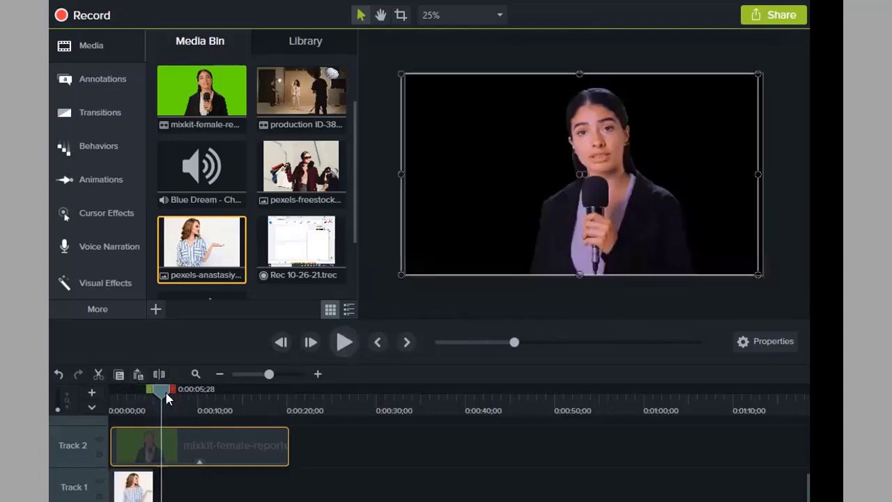
- Extend the Track 1 background image to match the reporter clip's length and shift the reporter clip to the timeline start
left_click_drag(163, 396, 48, 393)
left_click(152, 484)
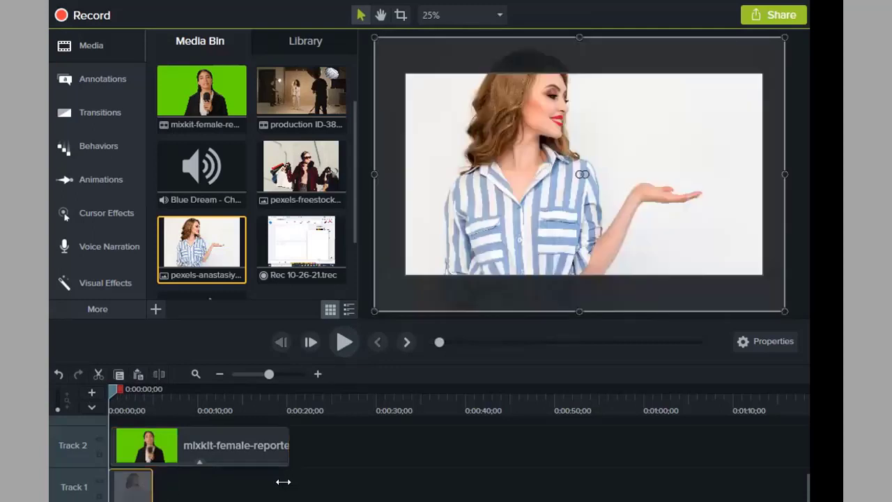
left_click_drag(283, 482, 288, 482)
left_click(148, 436)
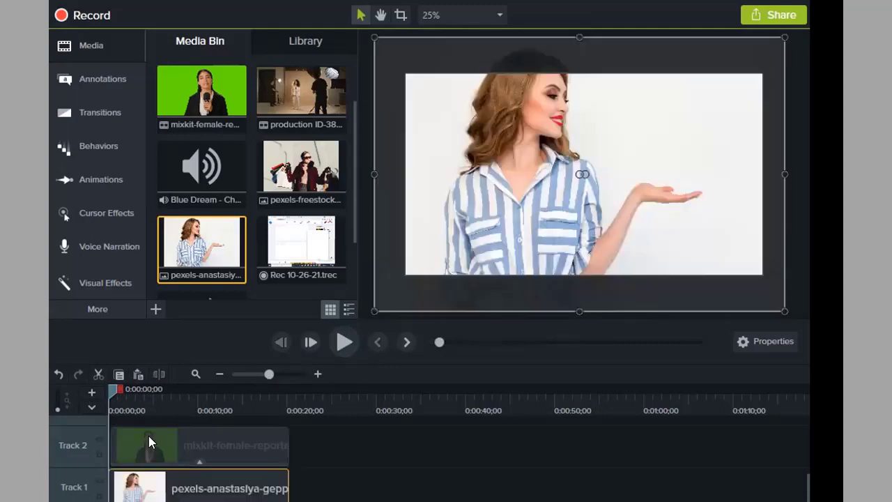
left_click_drag(86, 446, 86, 446)
- Play the composite from the beginning, stop after about 12 seconds and return the playhead to the start
left_click(344, 343)
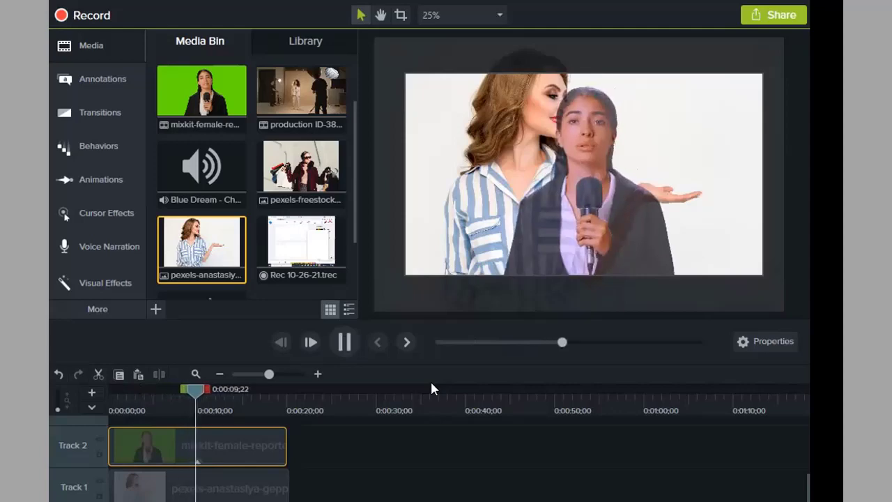
left_click(345, 343)
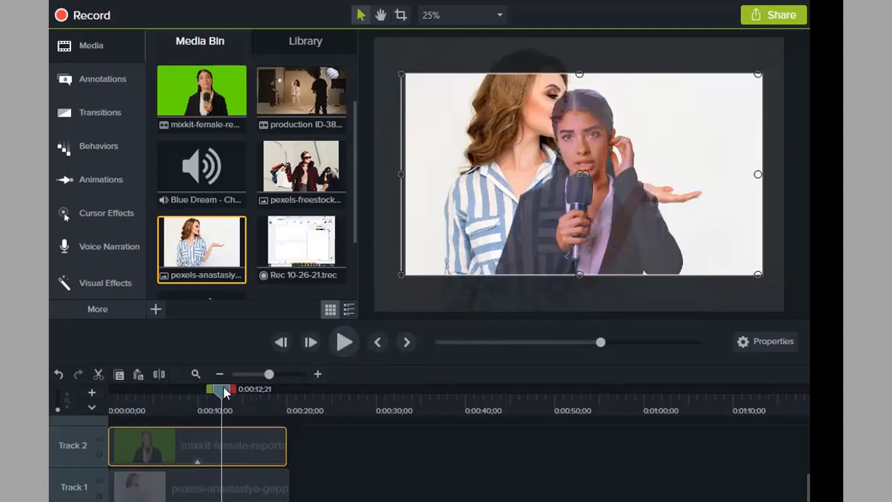
left_click_drag(212, 390, 60, 412)
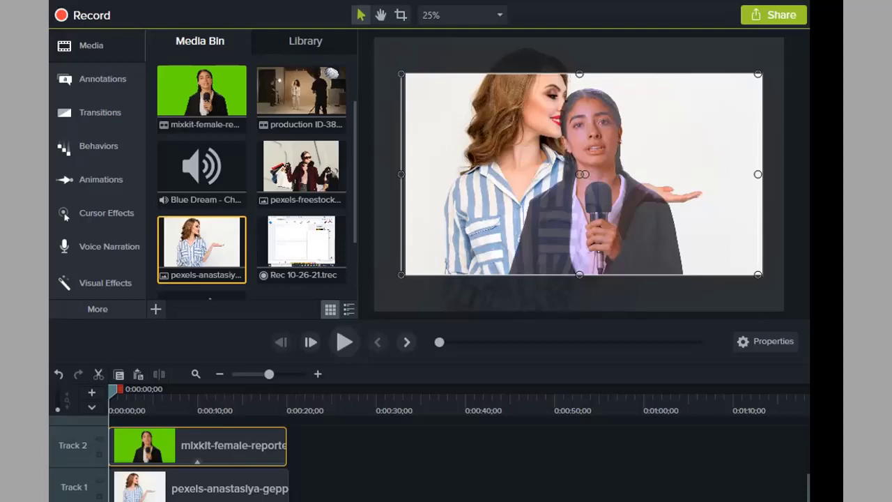
- Set the tolerance of the reporter clip's Remove a Color effect to 20%, lower its softness and play back the result
left_click(130, 453)
key("space")
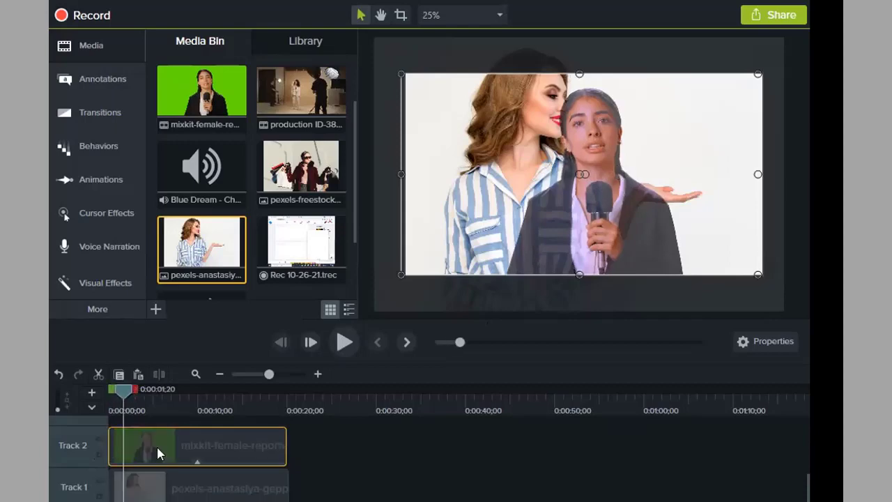
left_click(781, 347)
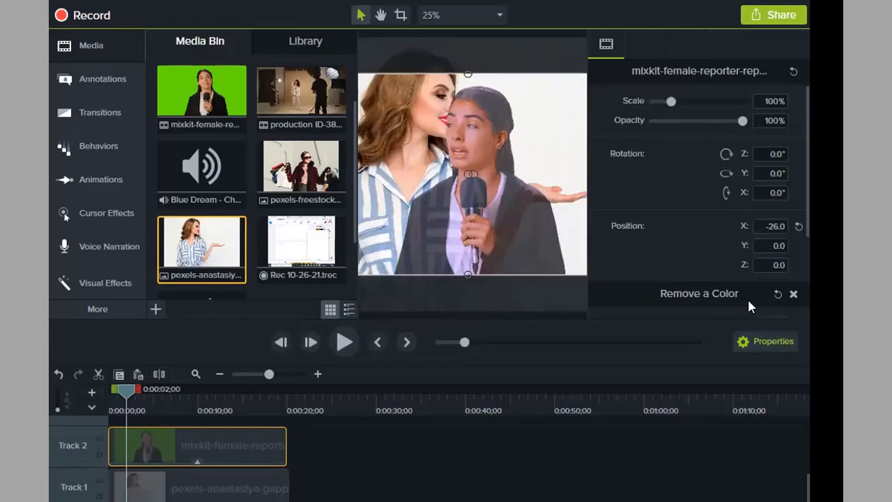
scroll(757, 279, "down", 3)
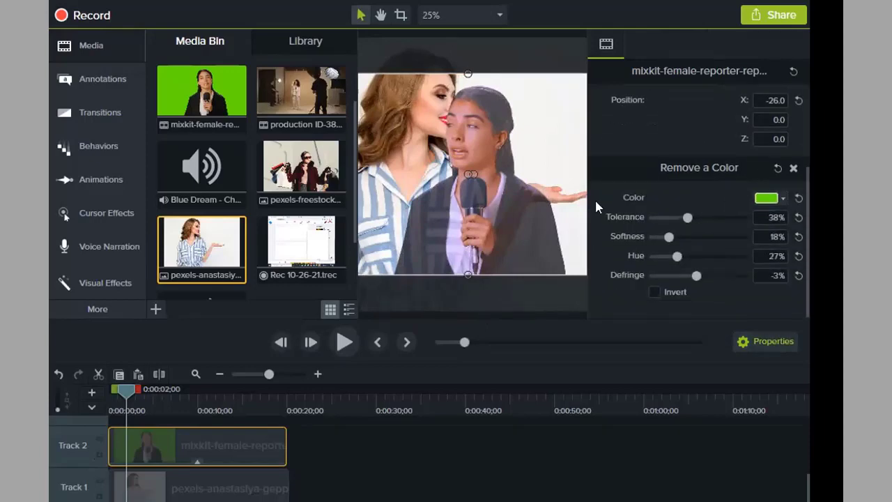
mouse_move(686, 219)
left_mouse_down()
mouse_move(728, 219)
mouse_move(668, 219)
left_mouse_up()
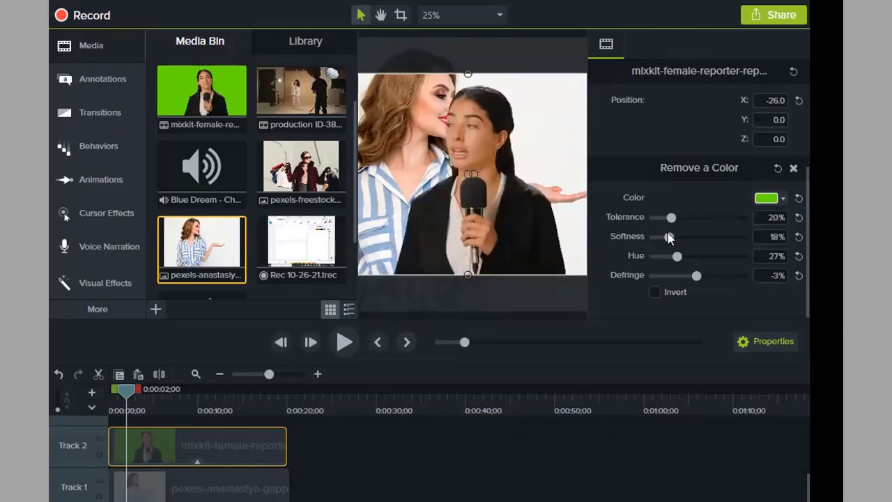
left_click_drag(657, 234, 629, 246)
left_click(743, 341)
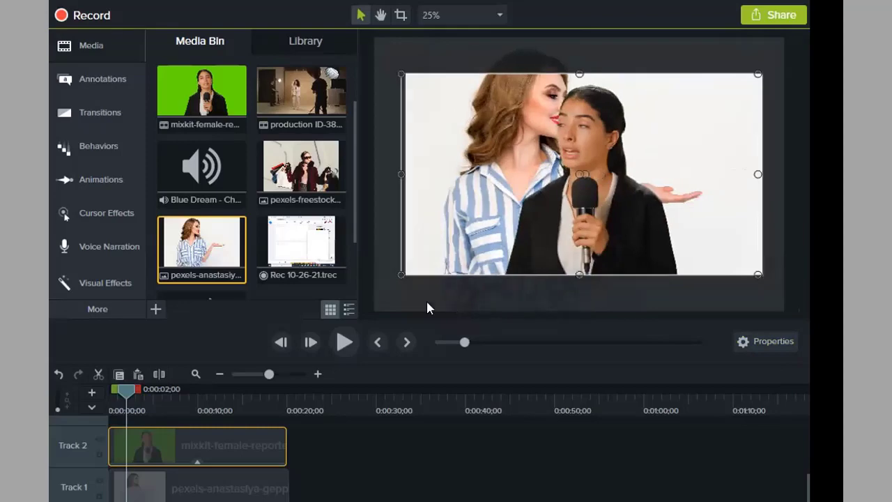
left_click(344, 341)
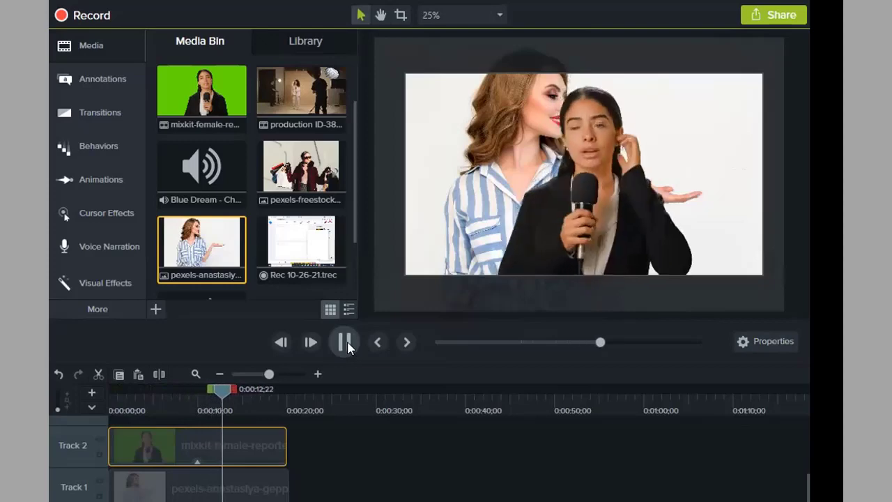
left_click(345, 343)
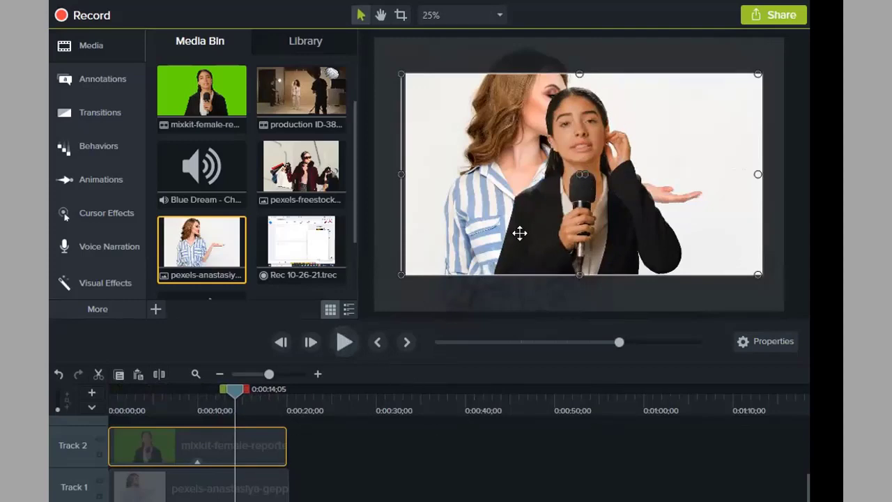
- Delete the background image from Track 1 and put the reporter clip on that track instead
right_click(159, 486)
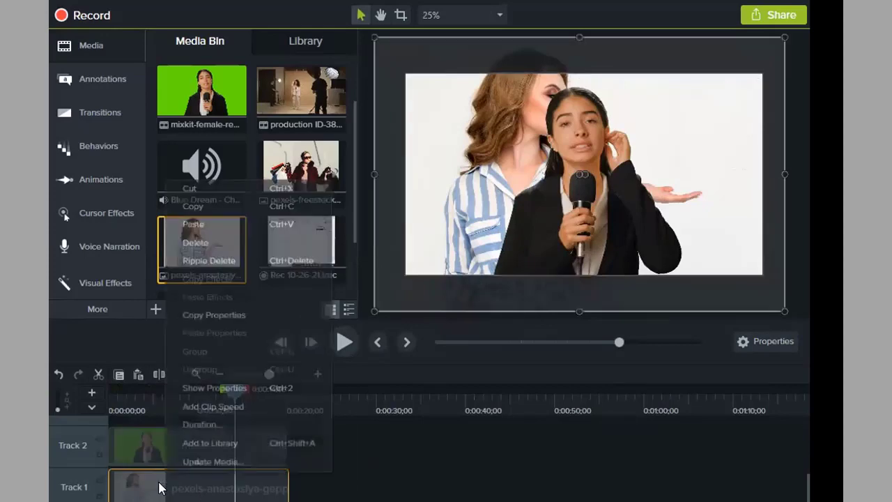
left_click(215, 241)
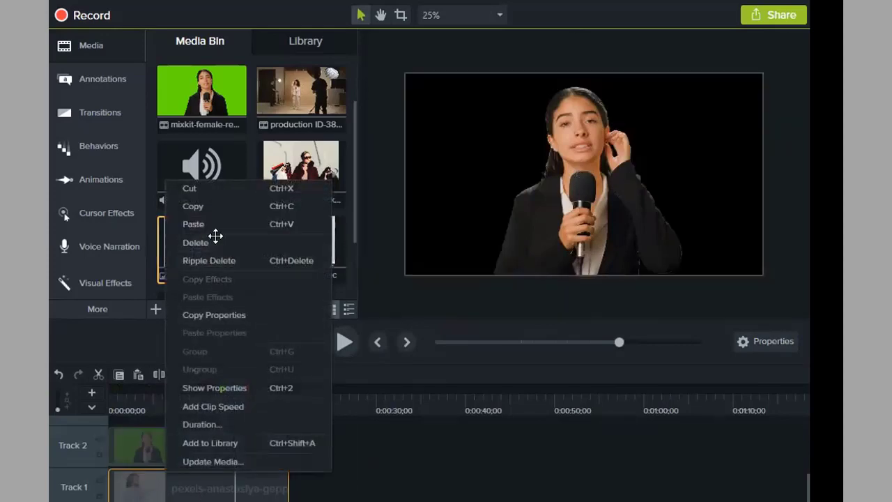
left_click_drag(172, 469, 170, 477)
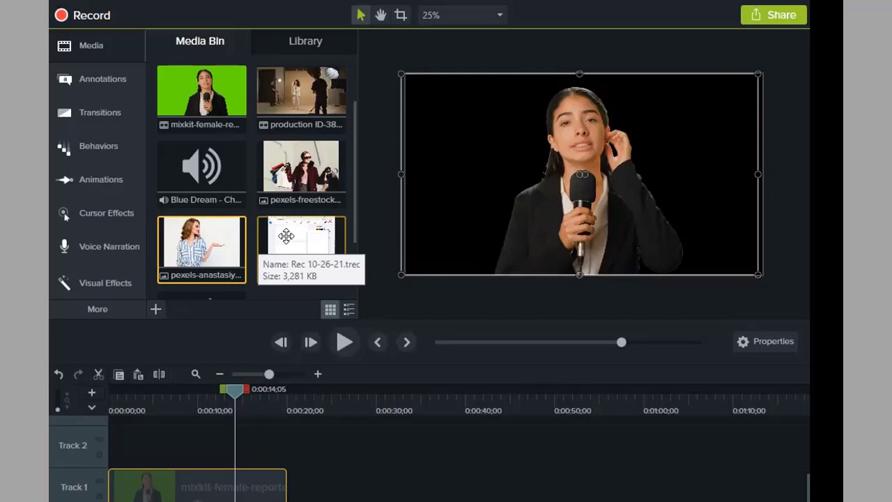
- Add Fashion.mp4 from the project media to the start of Track 2 and move the reporter clip above it to Track 3
scroll(297, 154, "up", 2)
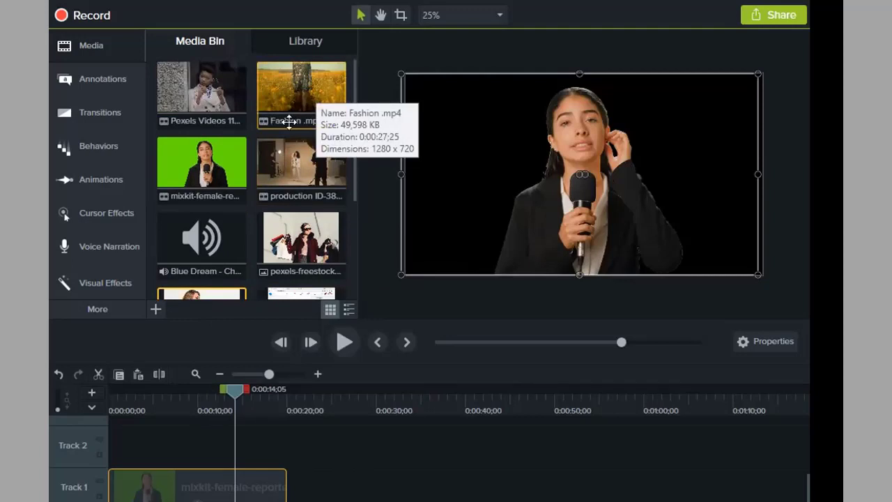
left_click(292, 79)
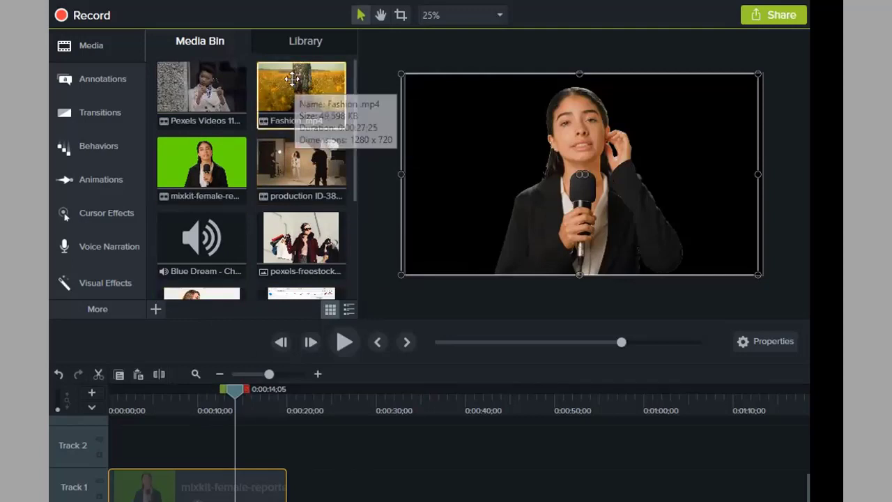
left_click_drag(292, 79, 50, 435)
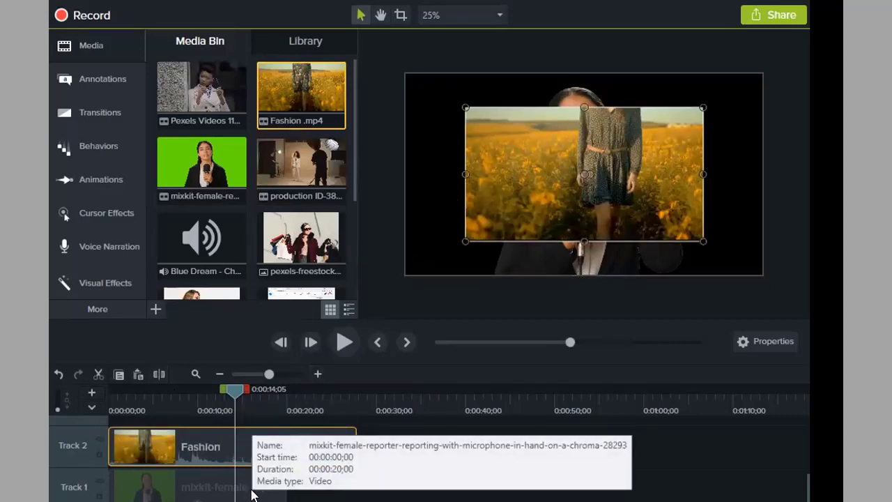
left_click_drag(252, 490, 259, 428)
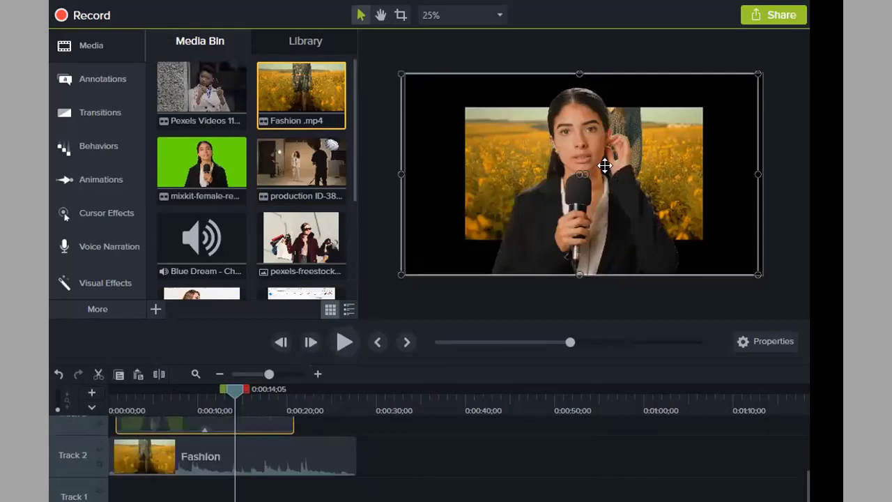
- Enlarge the Fashion clip proportionally from two opposite corners until it nearly fills the canvas
left_click(212, 457)
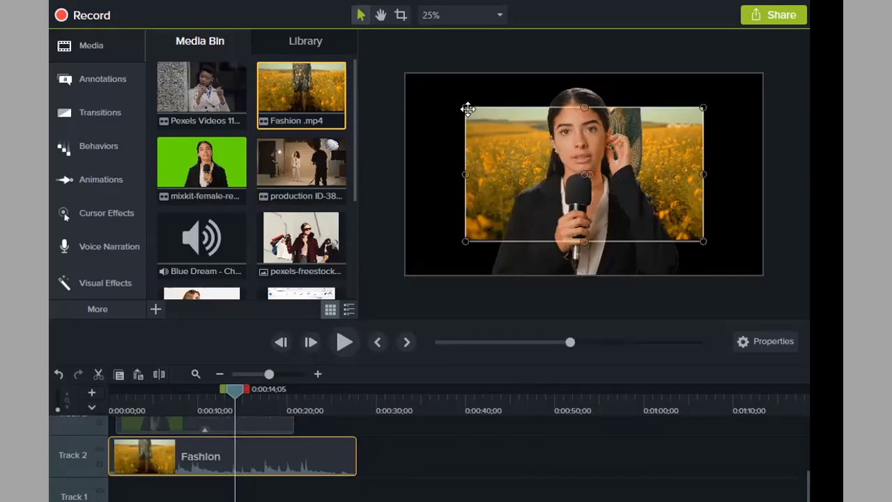
left_click_drag(468, 109, 414, 78)
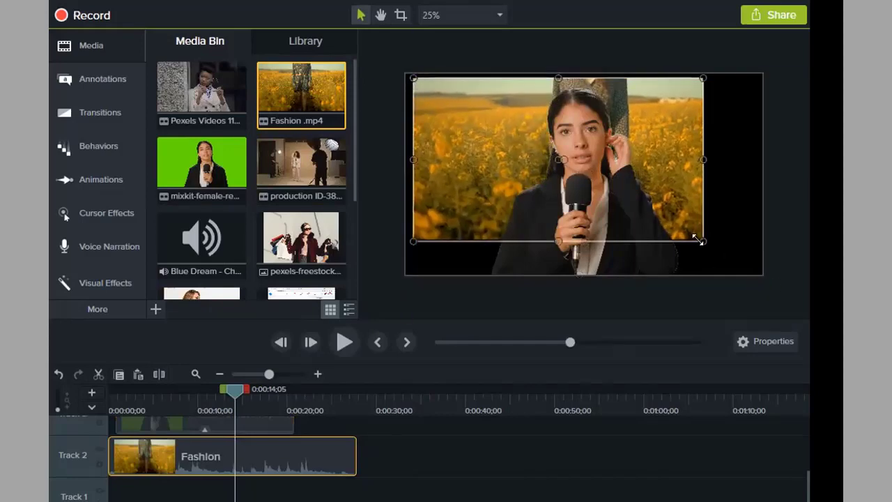
left_click_drag(701, 239, 755, 273)
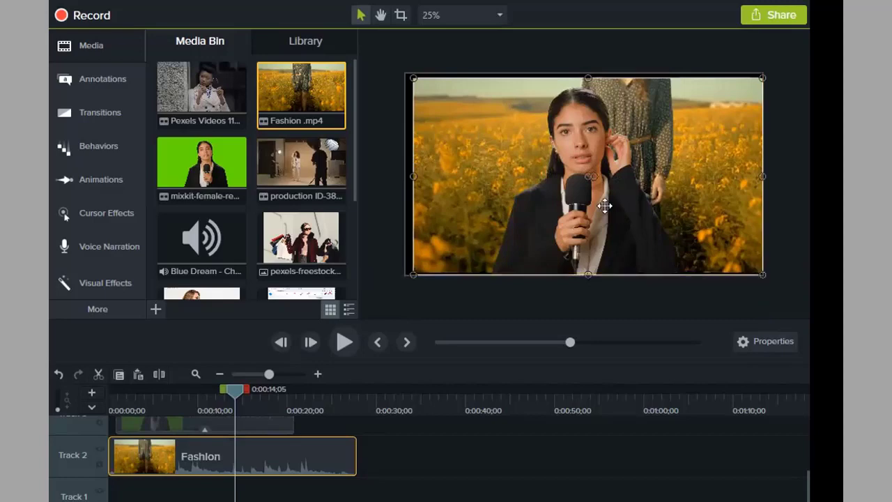
- Align the Track 3 reporter clip with the timeline start and reposition the reporter on the left side of the canvas
scroll(382, 438, "up", 1)
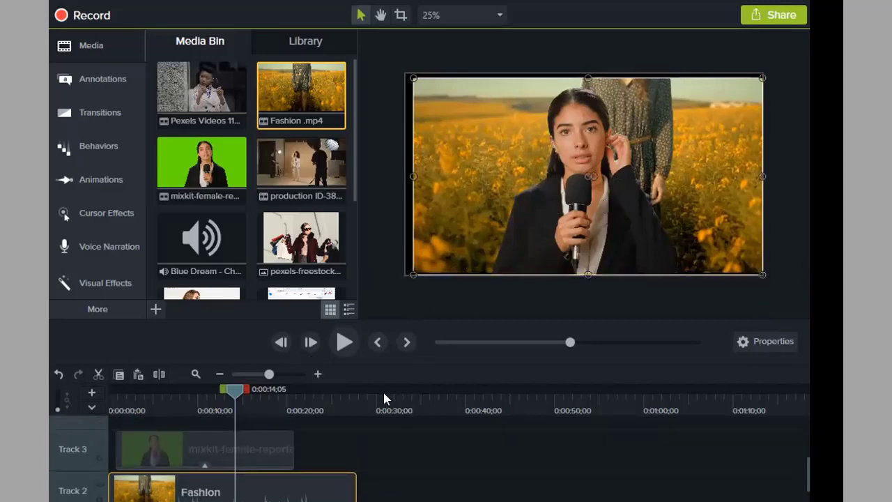
left_click(149, 451)
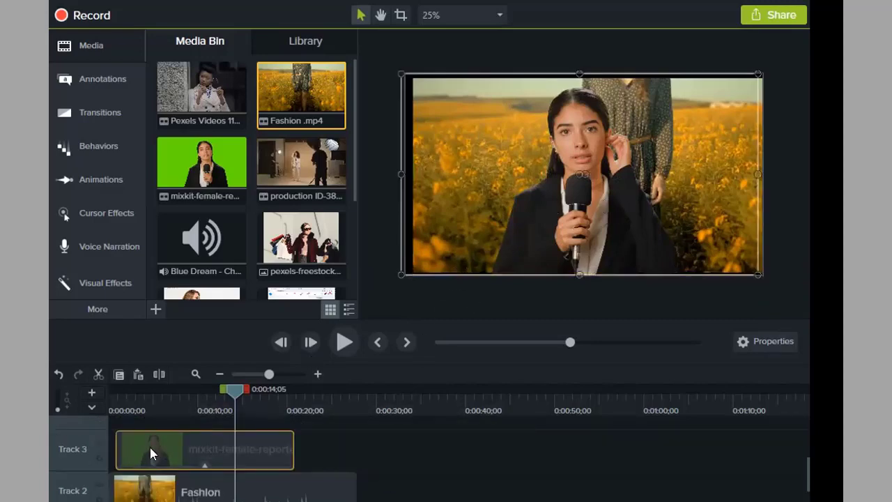
left_click_drag(150, 453, 142, 453)
left_click_drag(589, 212, 487, 209)
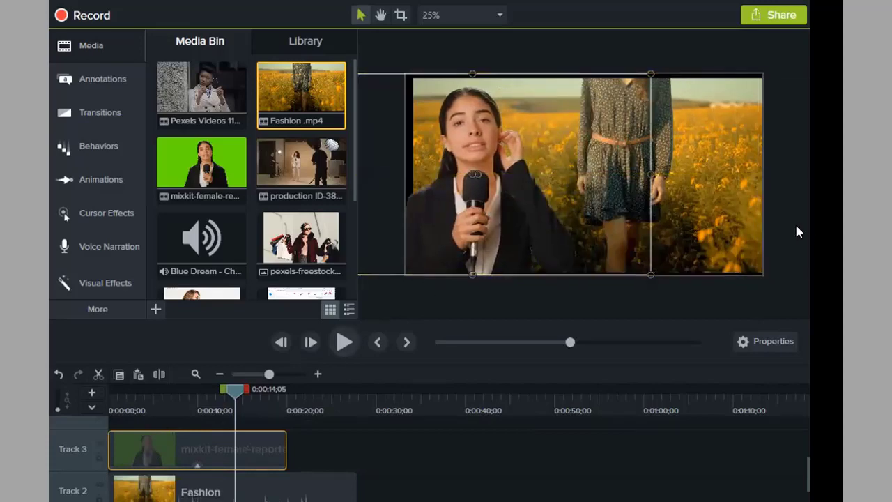
left_click(777, 230)
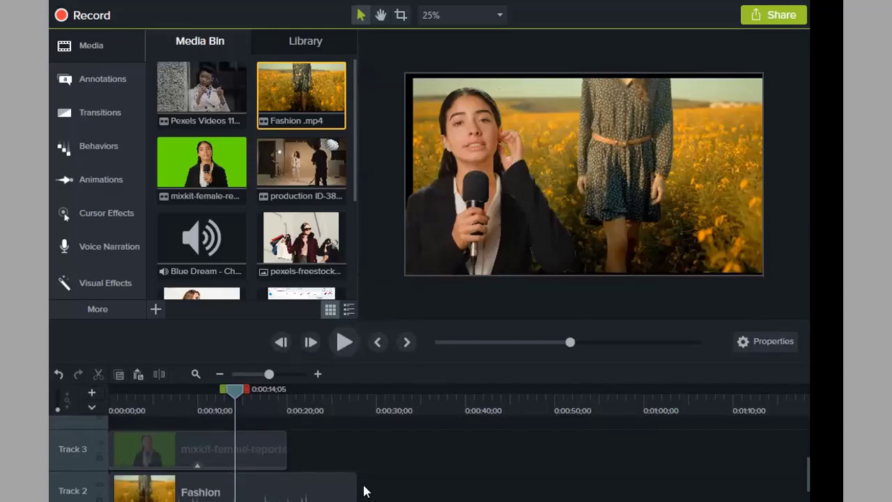
- With the playhead at the start, nudge the reporter slightly left and stretch the Fashion clip to the canvas's left edge
left_click_drag(232, 390, 77, 409)
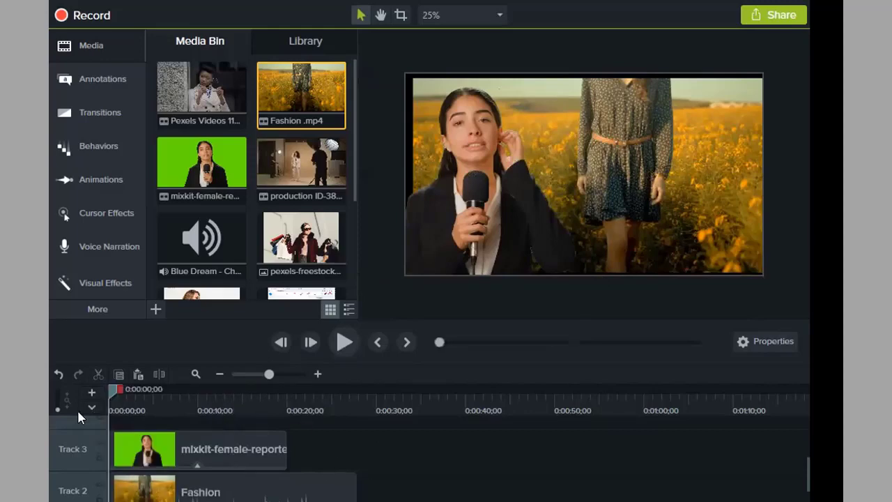
left_click(149, 447)
left_click(141, 488)
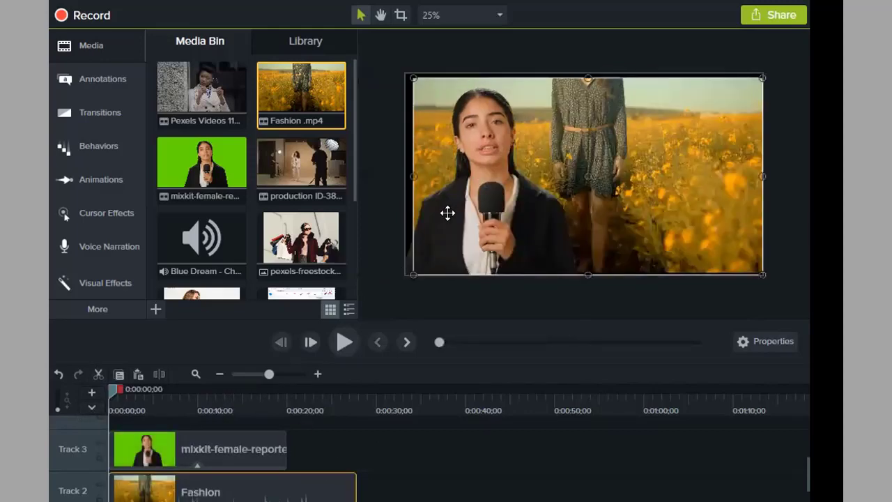
left_click(408, 179)
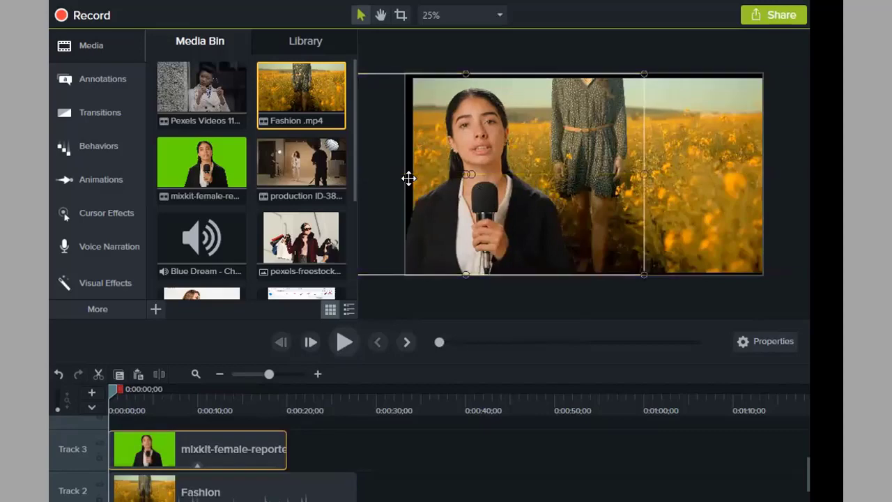
left_click(732, 170)
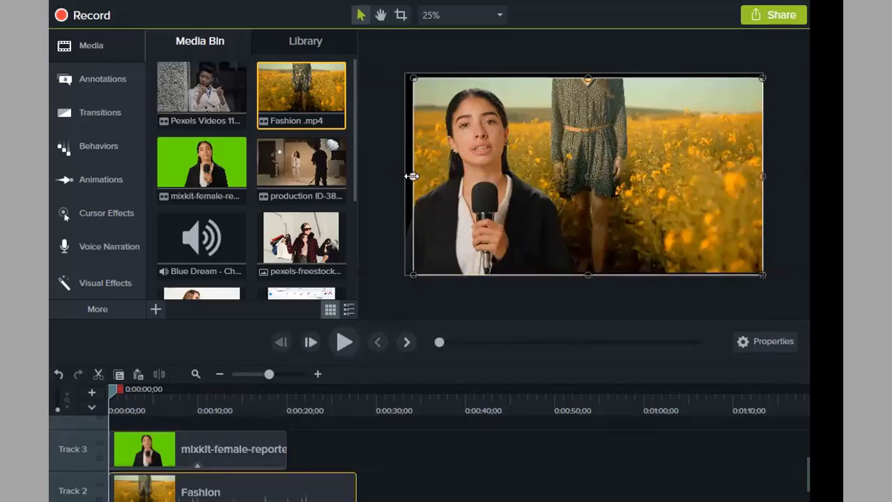
left_click(807, 198)
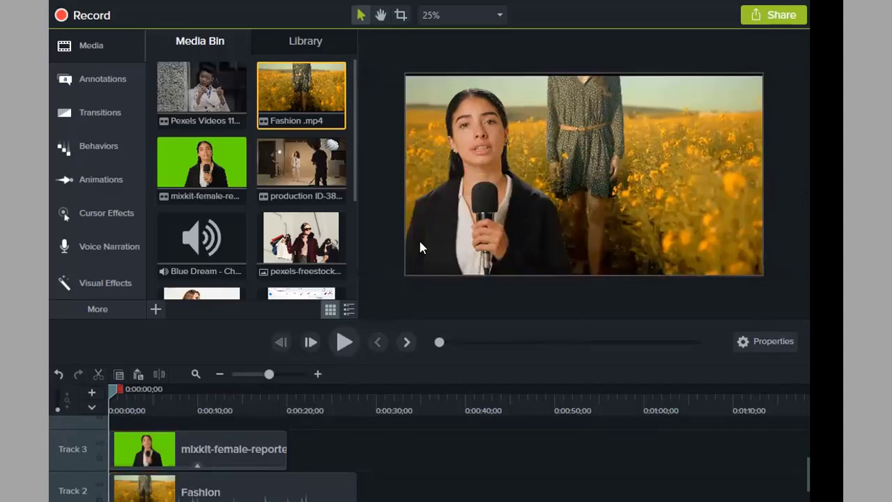
- Reposition the reporter slightly right on the canvas so the figure stands over the left part of the Fashion background
left_click(474, 241)
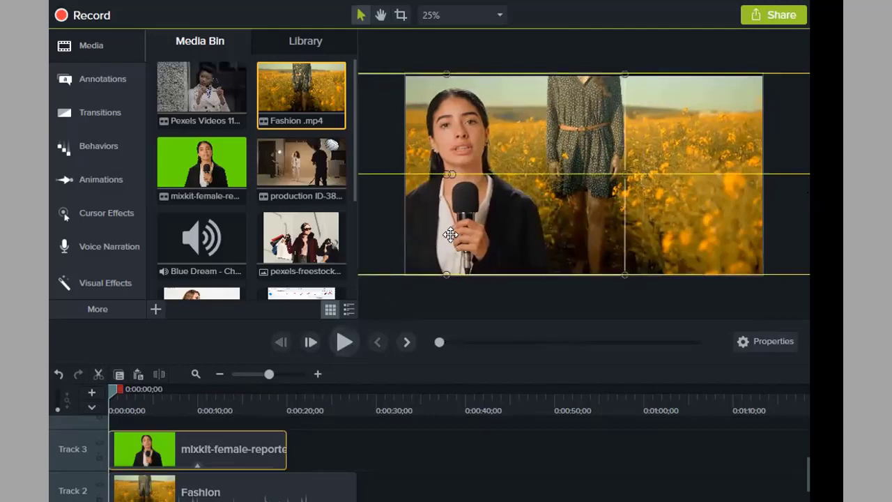
left_click_drag(450, 235, 468, 235)
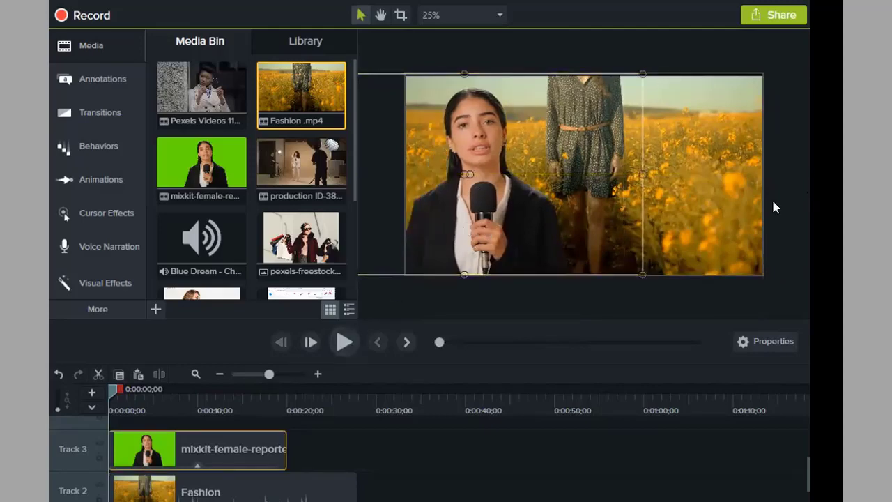
left_click_drag(274, 432, 289, 460)
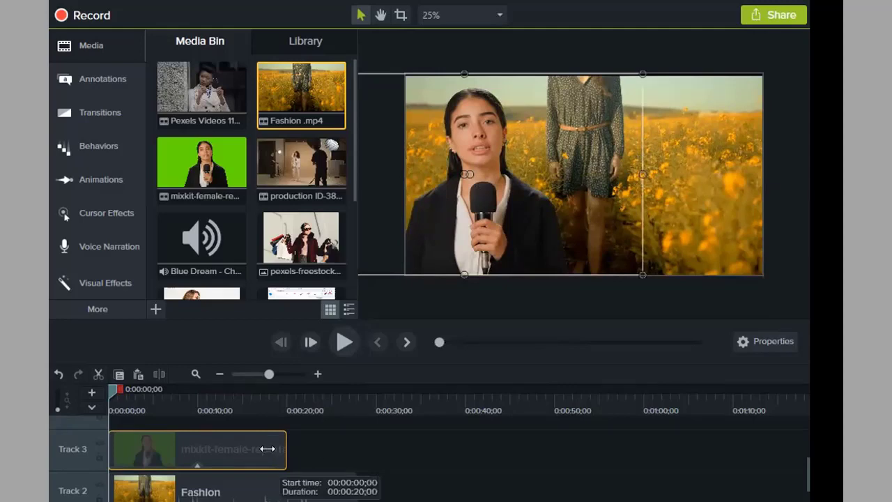
left_click_drag(286, 453, 282, 455)
left_click(702, 300)
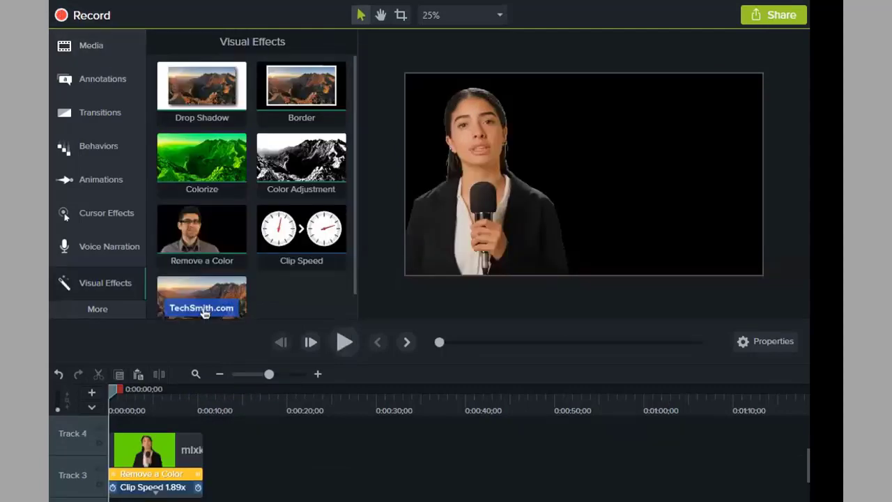
left_click(69, 2)
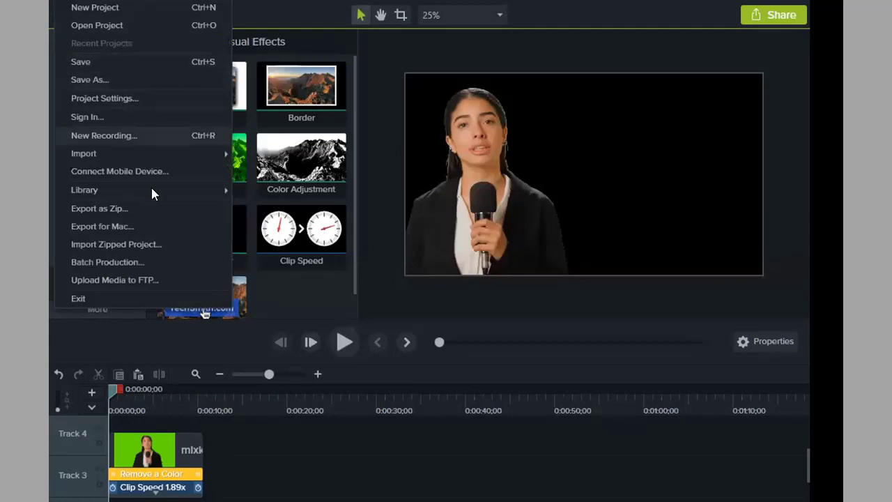
left_click(300, 478)
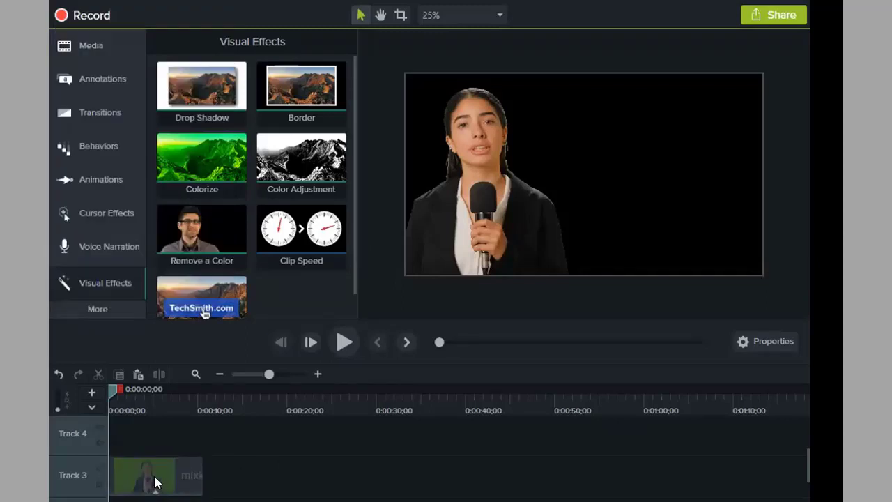
- Speed up the Track 3 reporter clip to more than 2x with the Clip Speed effect and preview its playback
left_click(155, 480)
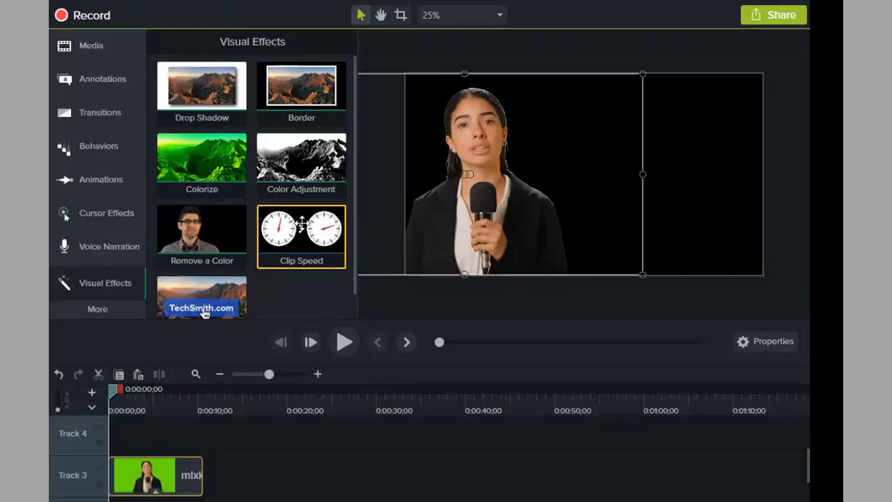
left_click_drag(301, 230, 199, 474)
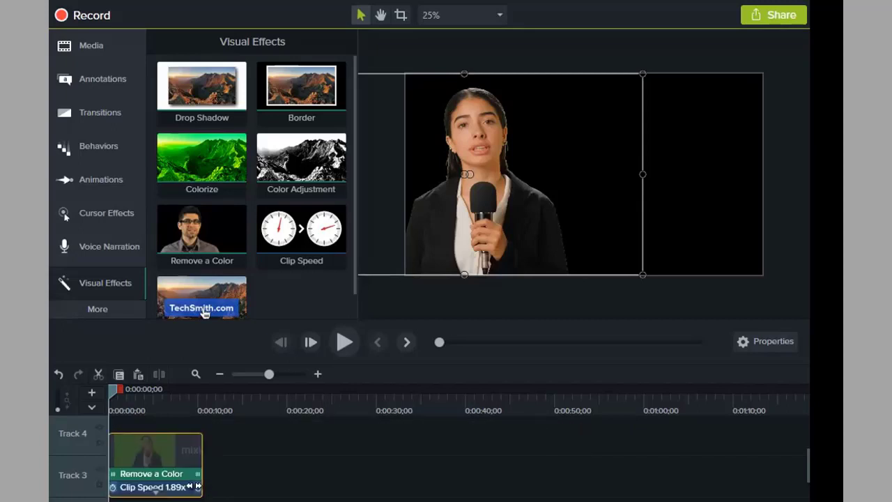
left_click(343, 340)
key("space")
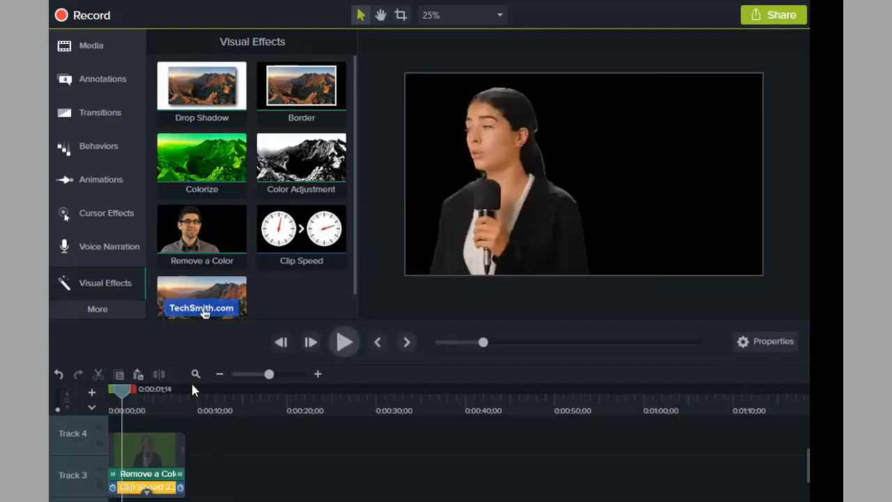
key("ctrl+Home")
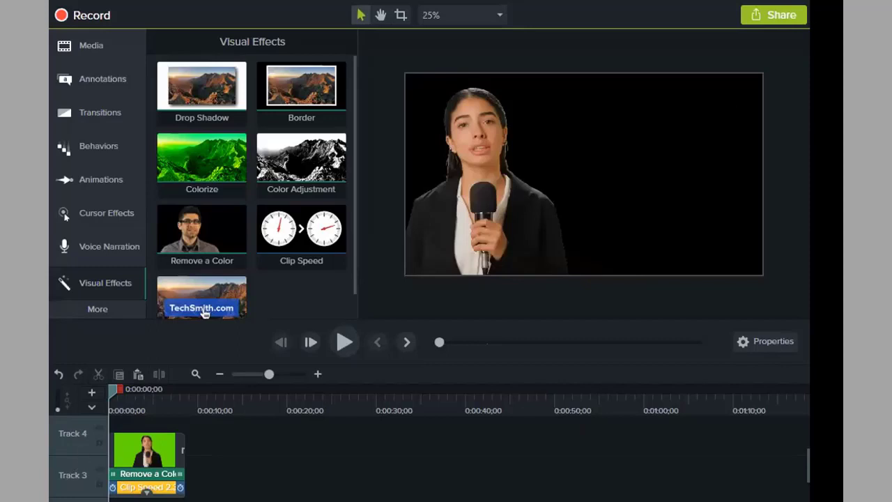
- Start a local file export of the project with the "MP4 only (up to 720p)" preset
left_click(776, 12)
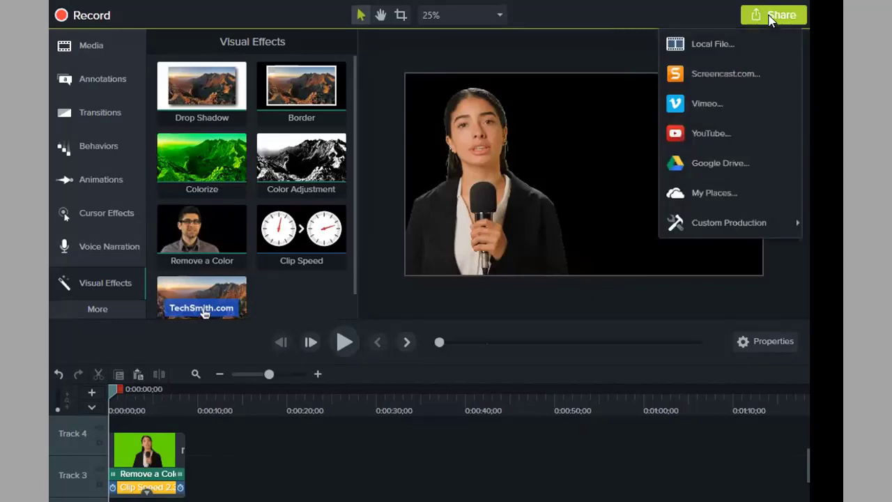
left_click(710, 44)
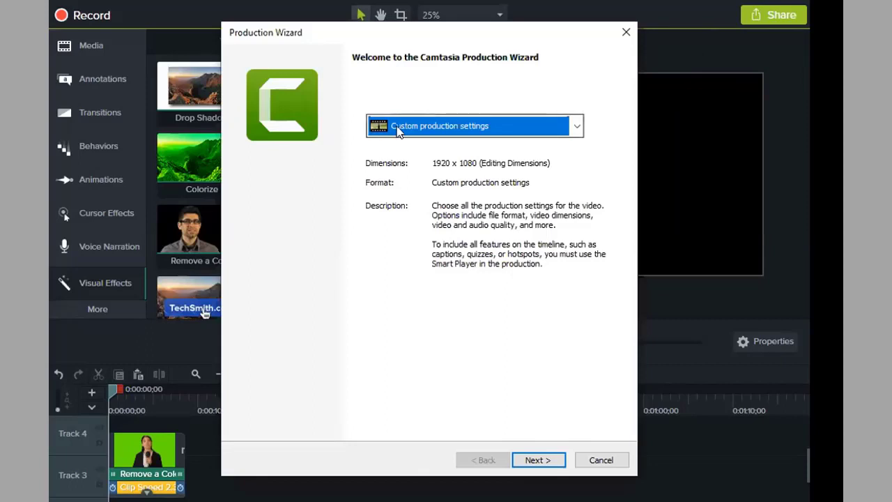
left_click(578, 126)
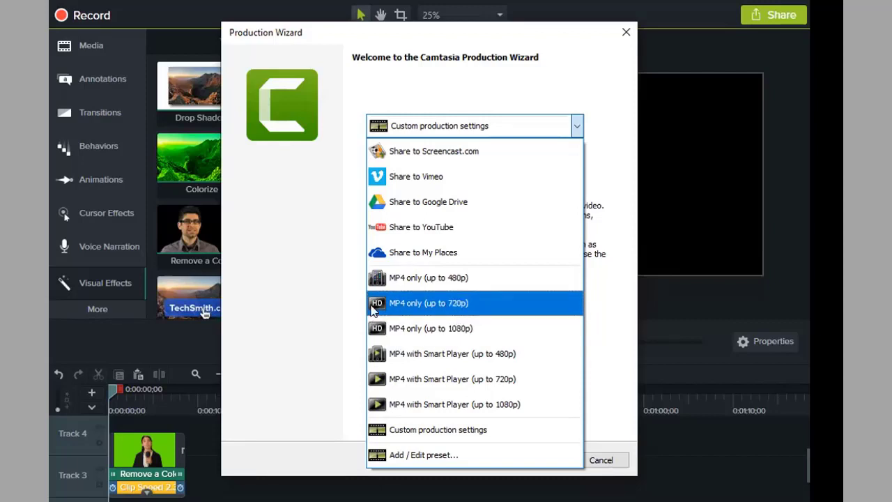
left_click(452, 307)
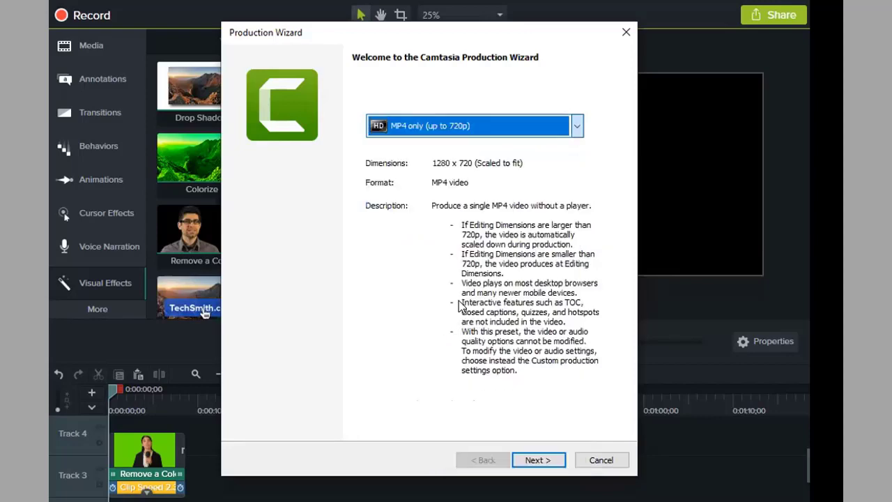
left_click(538, 462)
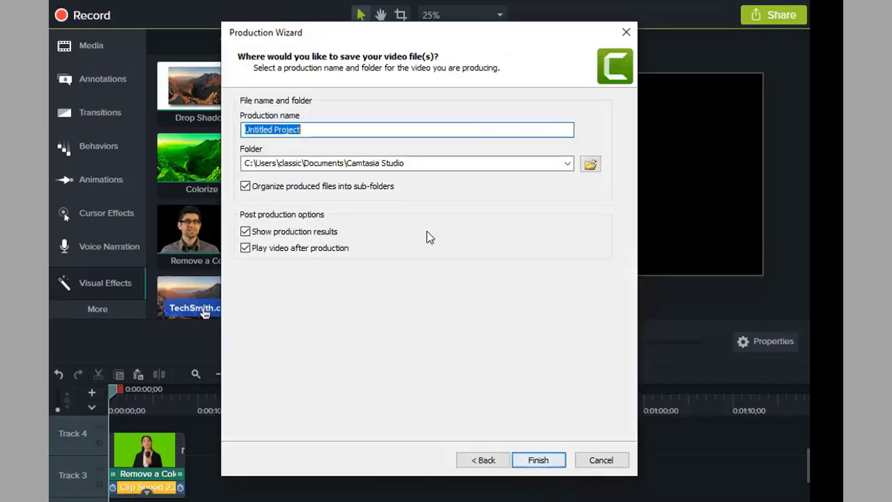
- Name the production "Untitled Projectgvcdgbc", set its destination to the Documents folder and produce the video
left_click(315, 129)
type("gvcdgbc")
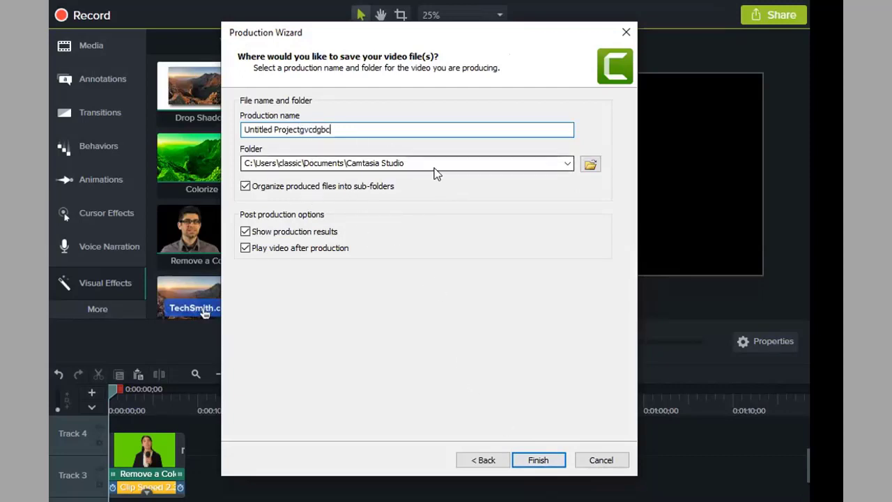
left_click(592, 165)
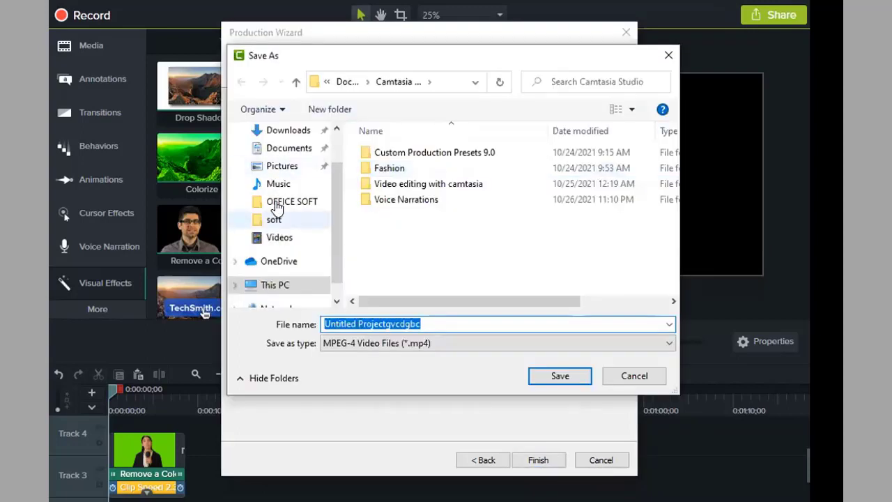
left_click(278, 152)
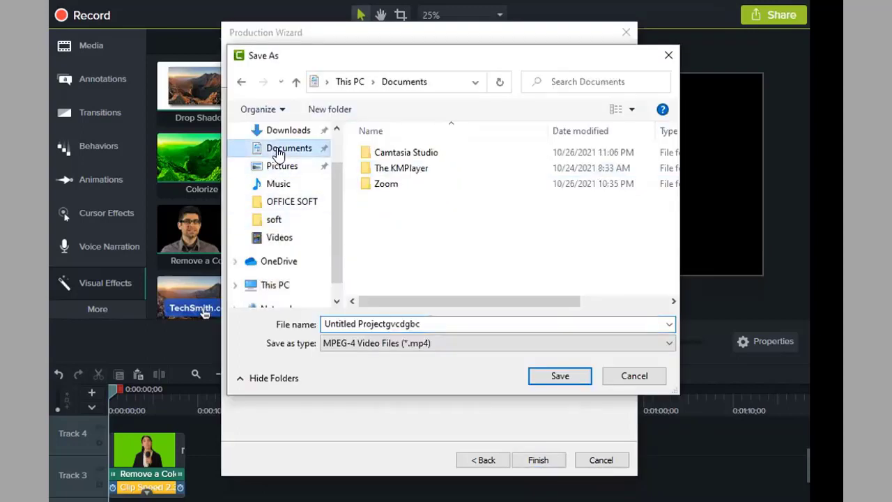
left_click(561, 382)
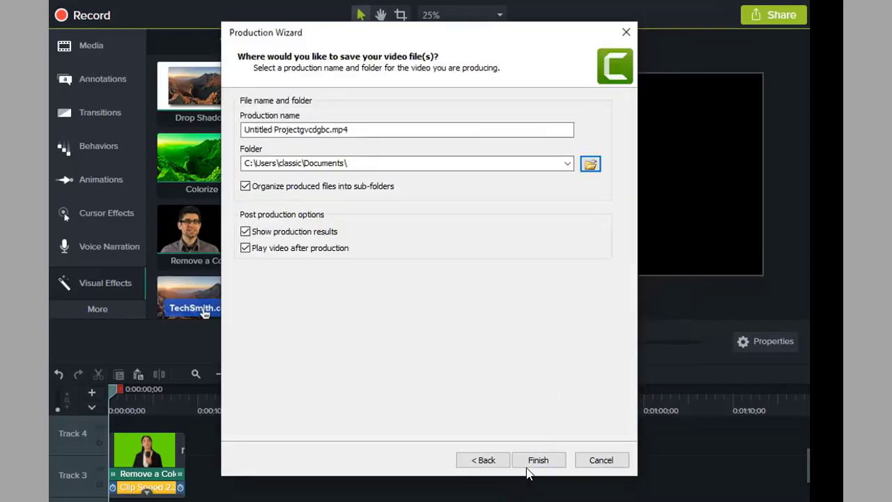
left_click(540, 460)
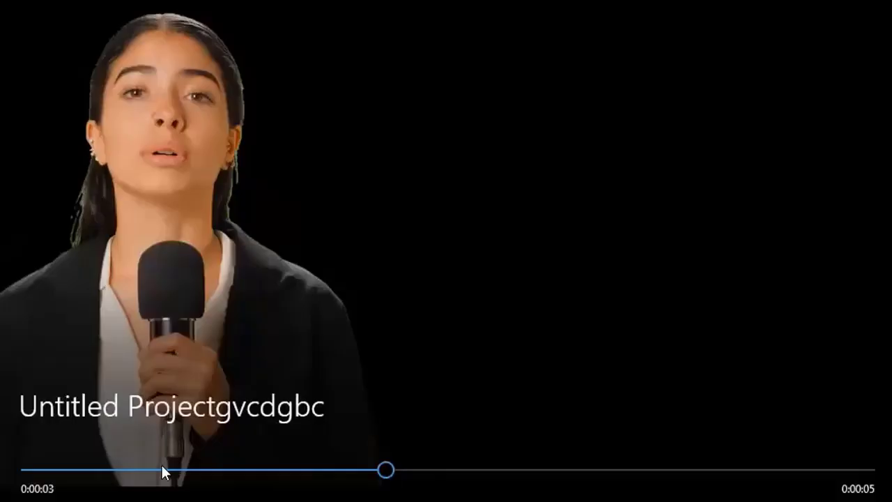
- Rewind the produced video to its beginning in the media player
left_click_drag(52, 464, 2, 465)
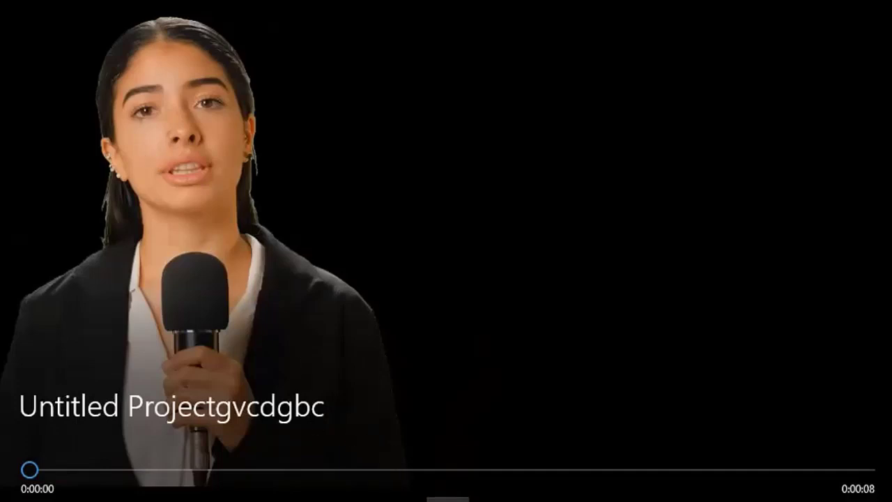
left_click(128, 153)
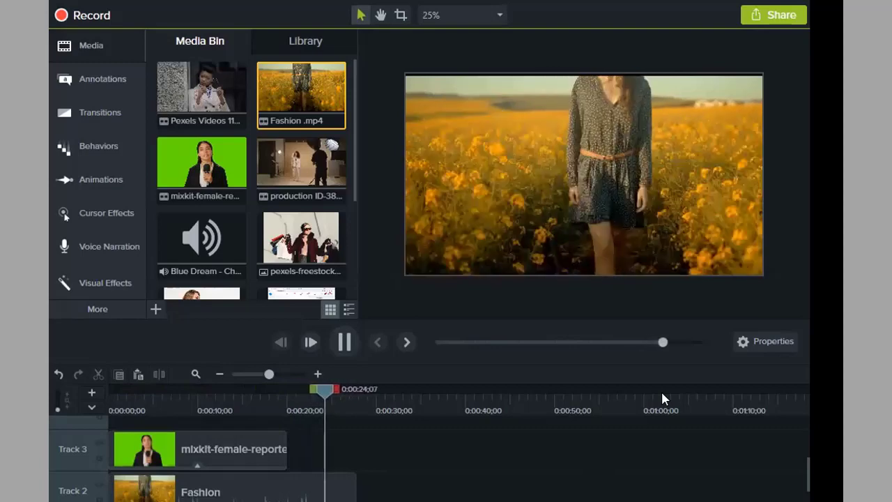
- Stop the preview of the reporter-over-Fashion composite, return the playhead to the timeline start and look through the project media
left_click(346, 342)
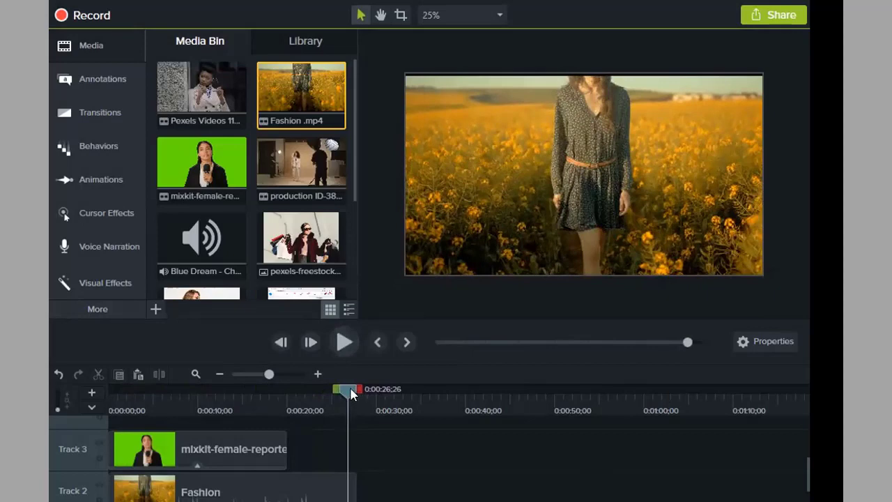
left_click_drag(351, 394, 108, 404)
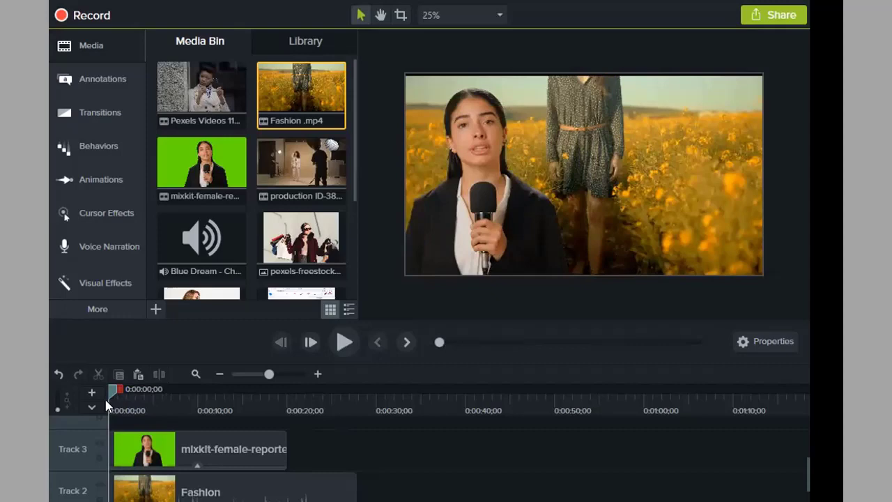
scroll(244, 212, "down", 3)
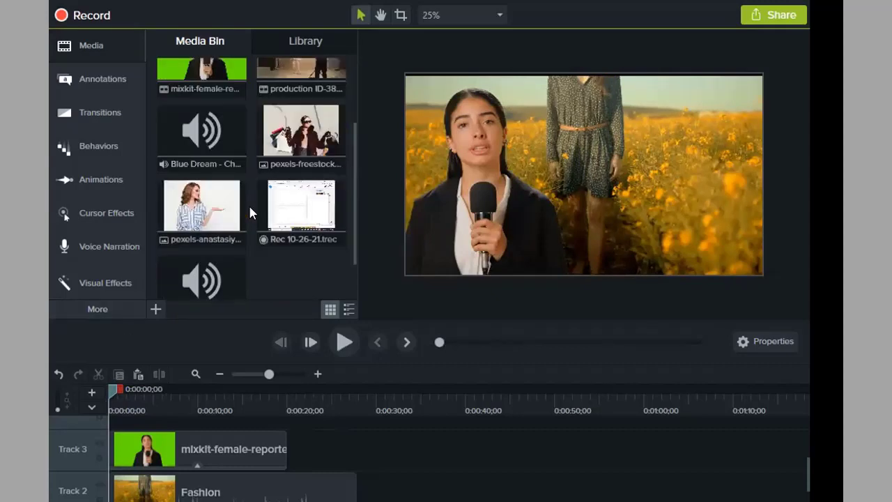
scroll(250, 208, "up", 3)
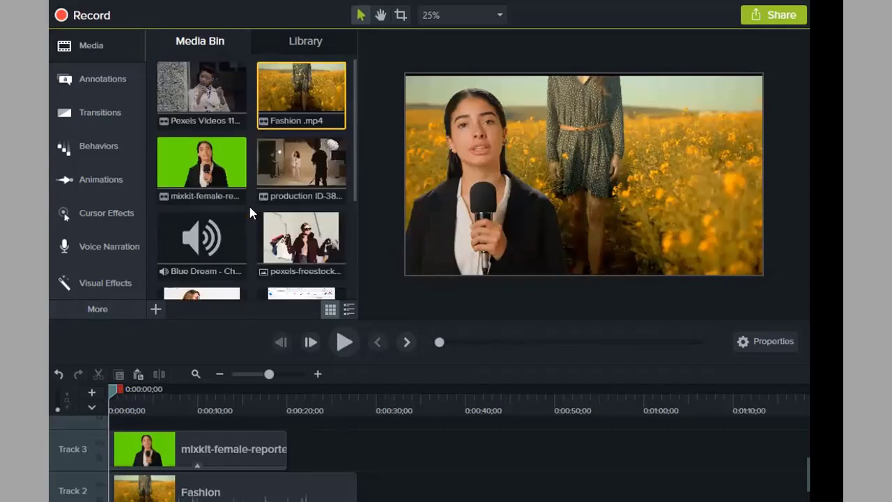